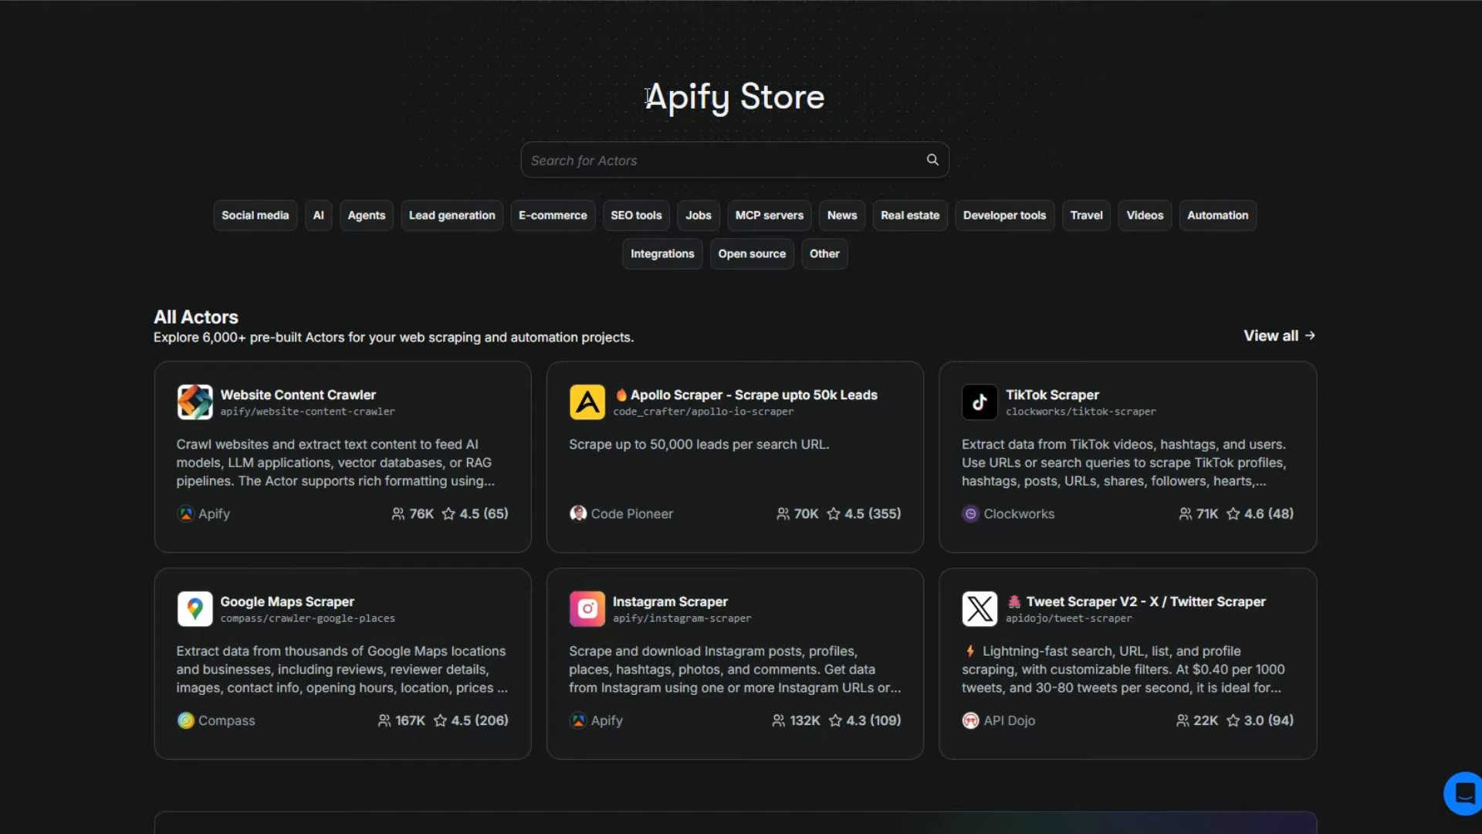
Step: Search the Apify Store for "google maps" and open the Google Maps Scraper Actor by Compass
left_click_drag(633, 97, 862, 99)
left_click(642, 162)
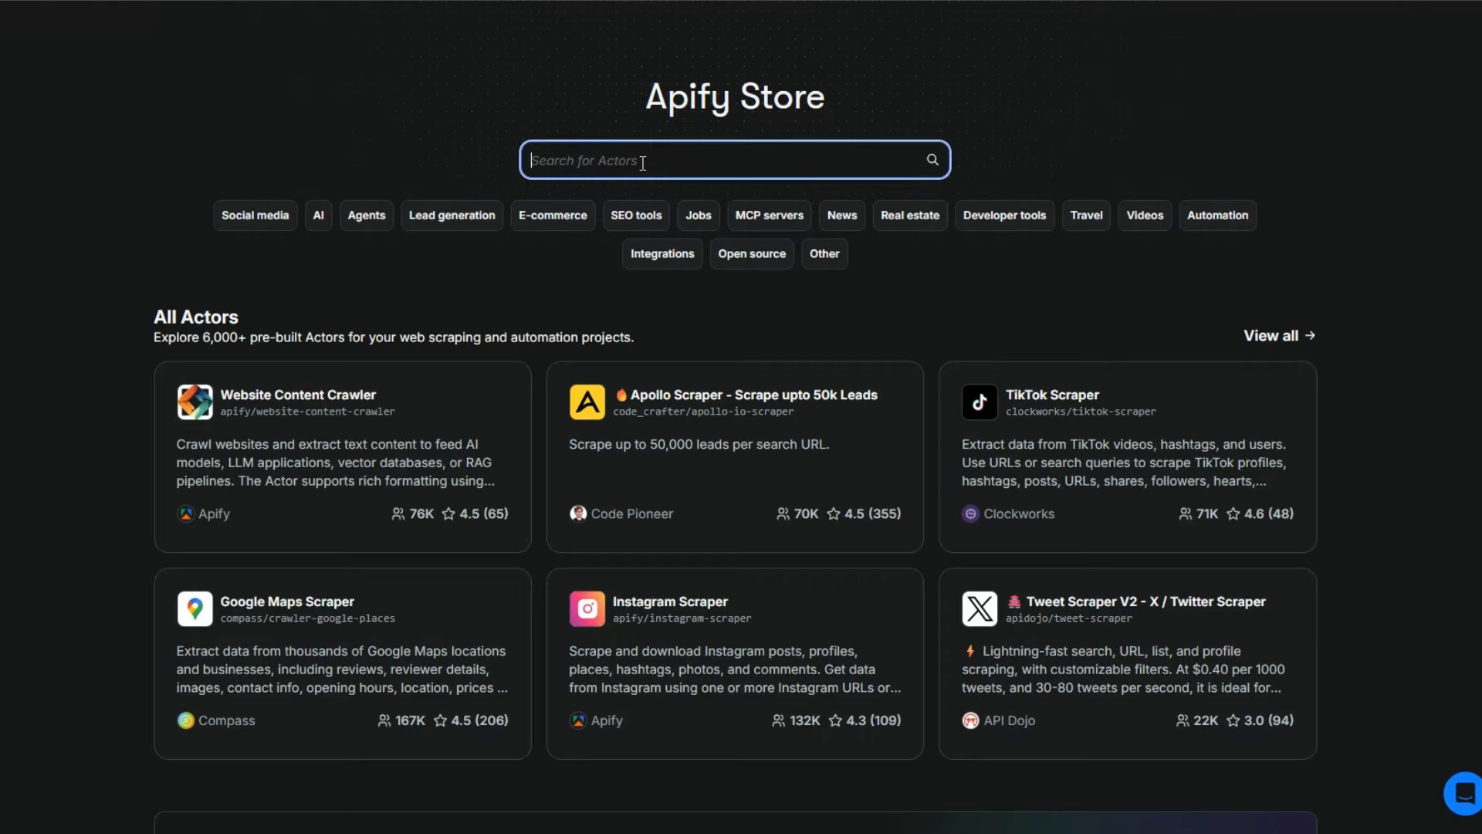
type("goo")
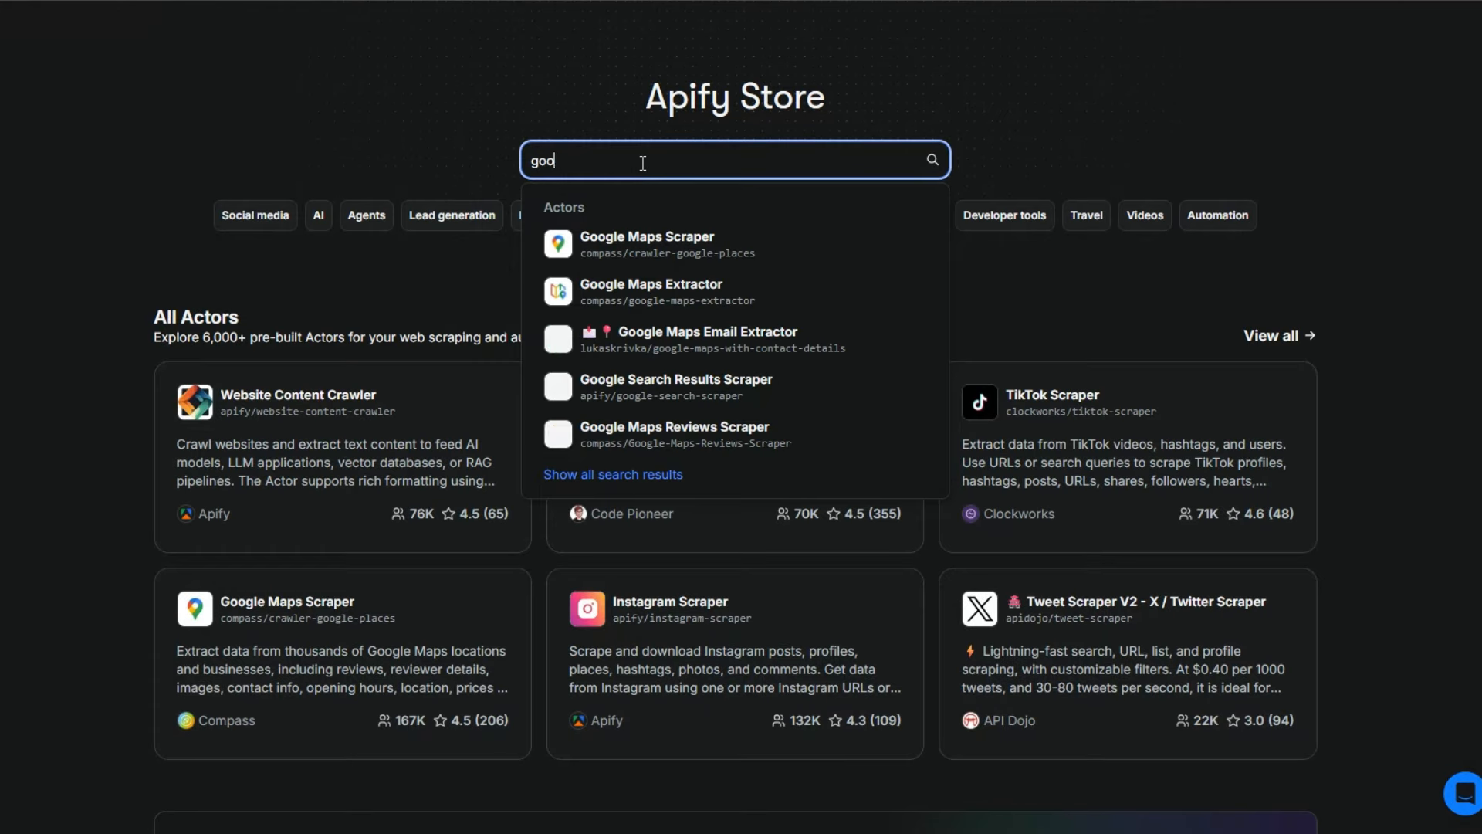
type("gle maps")
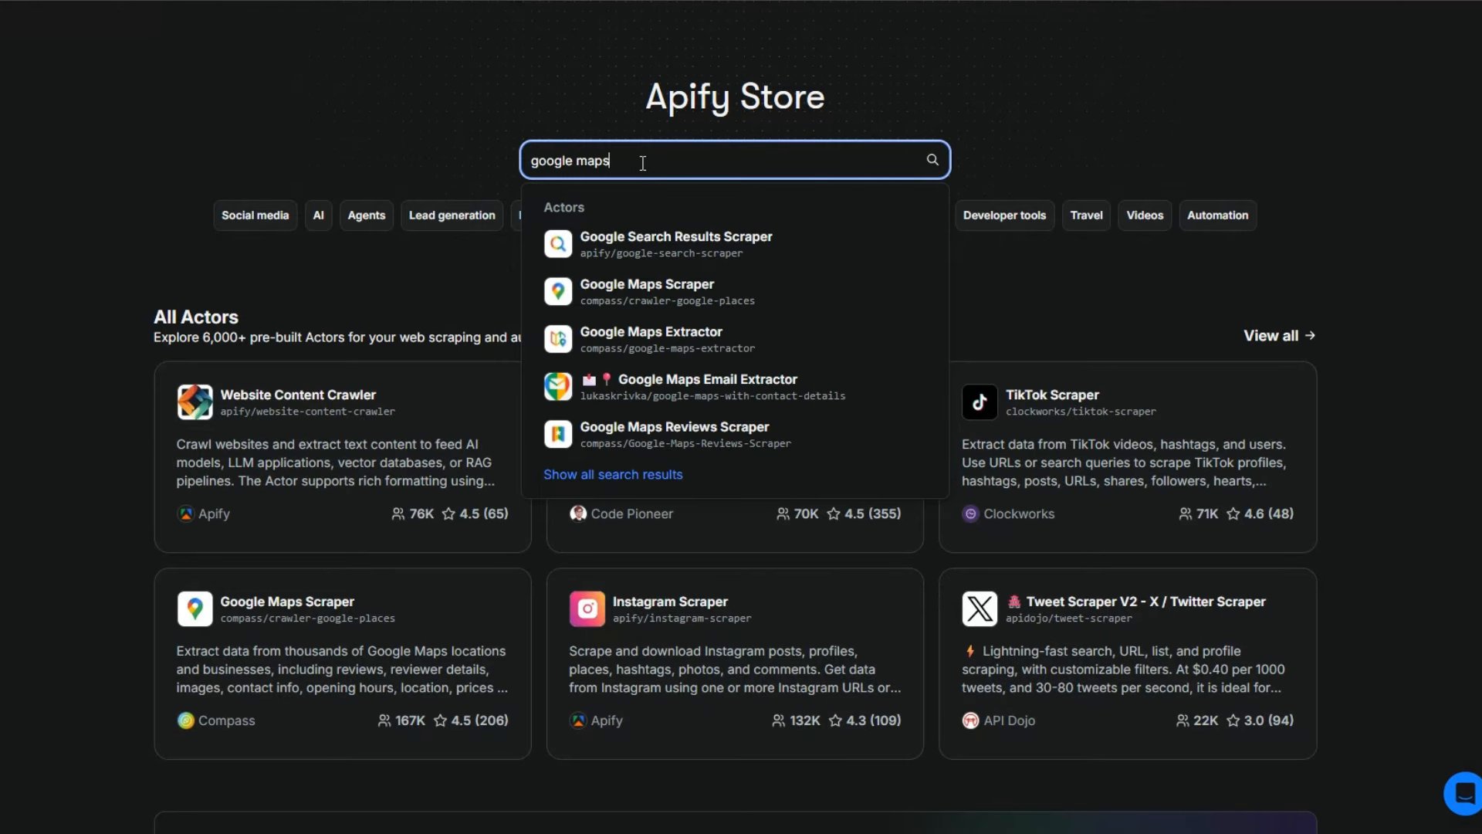
key("Return")
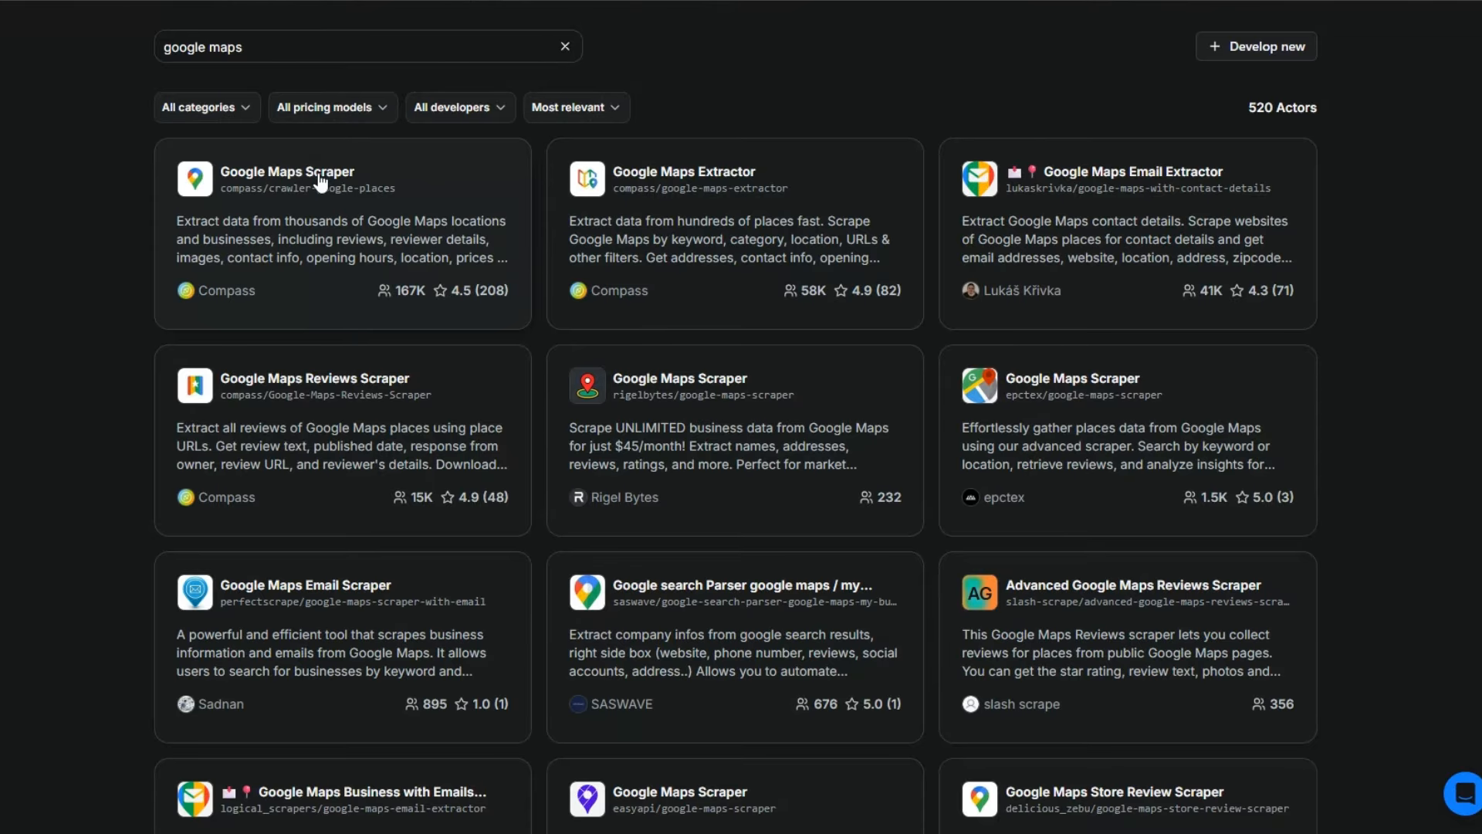
left_click(318, 172)
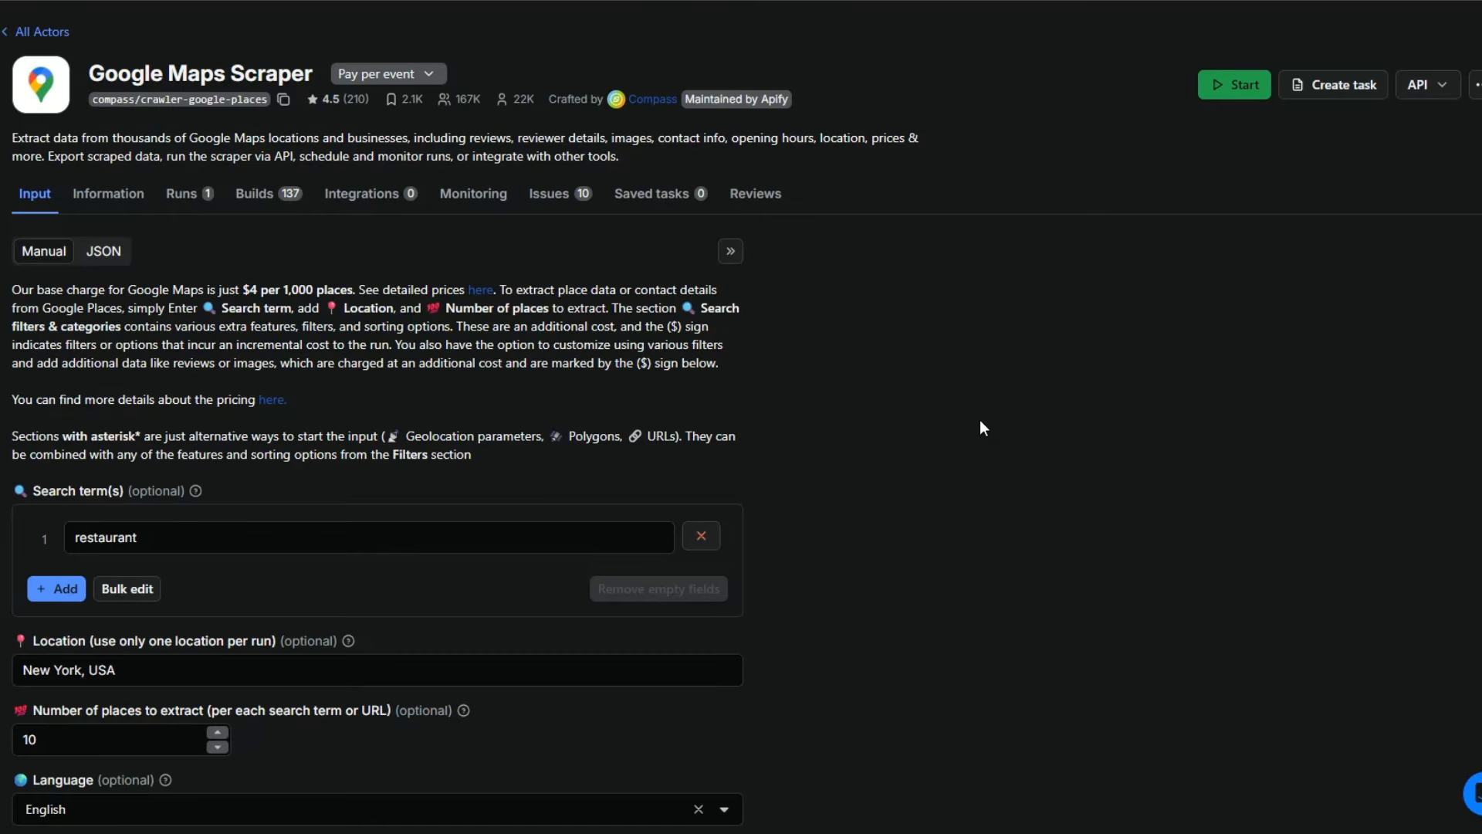
Step: Review the scraper's basic input fields for search terms, location and number of places to extract
scroll(980, 420, "down", 3)
left_click(222, 310)
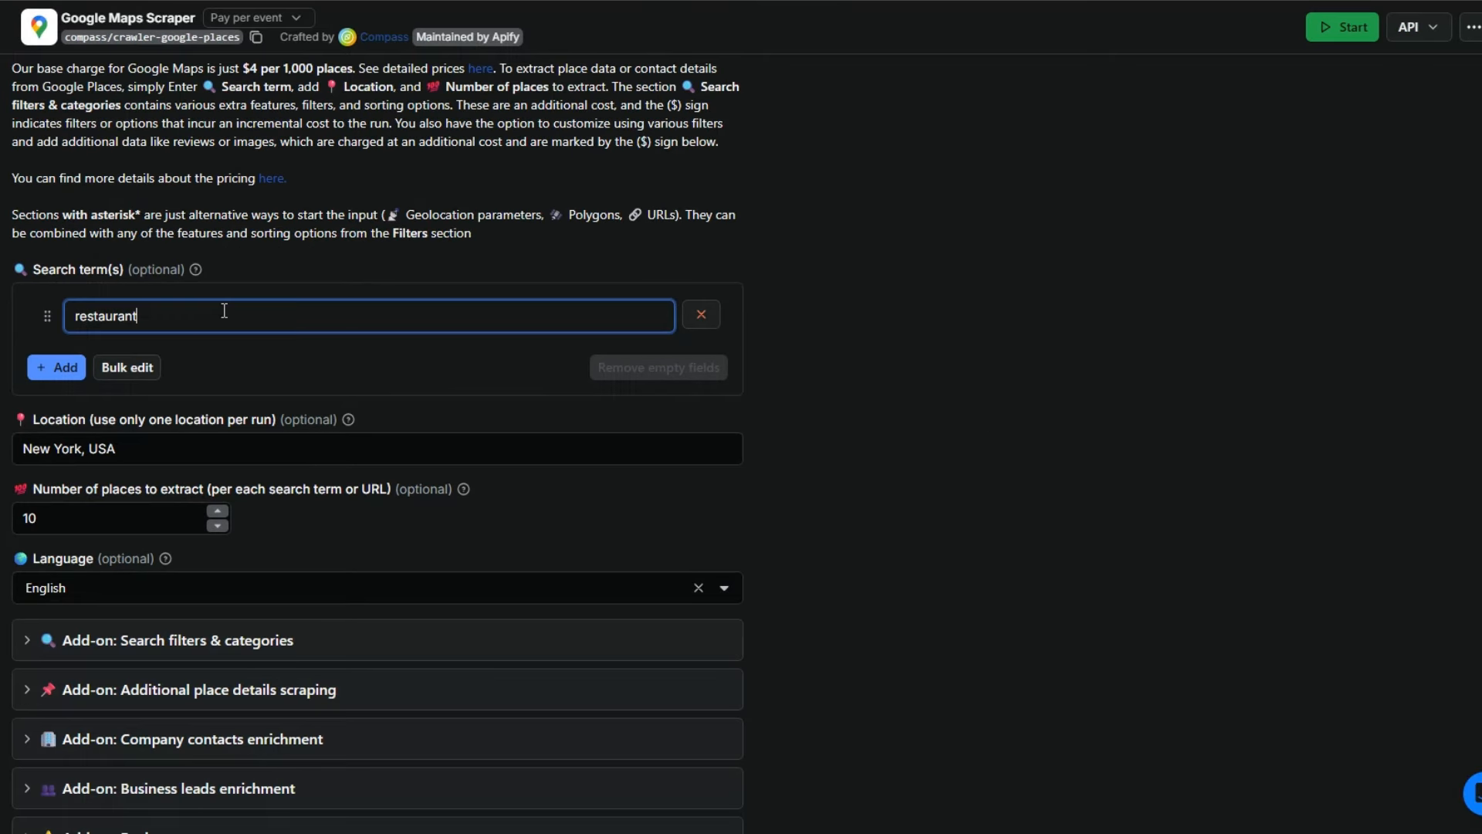
scroll(222, 310, "down", 3)
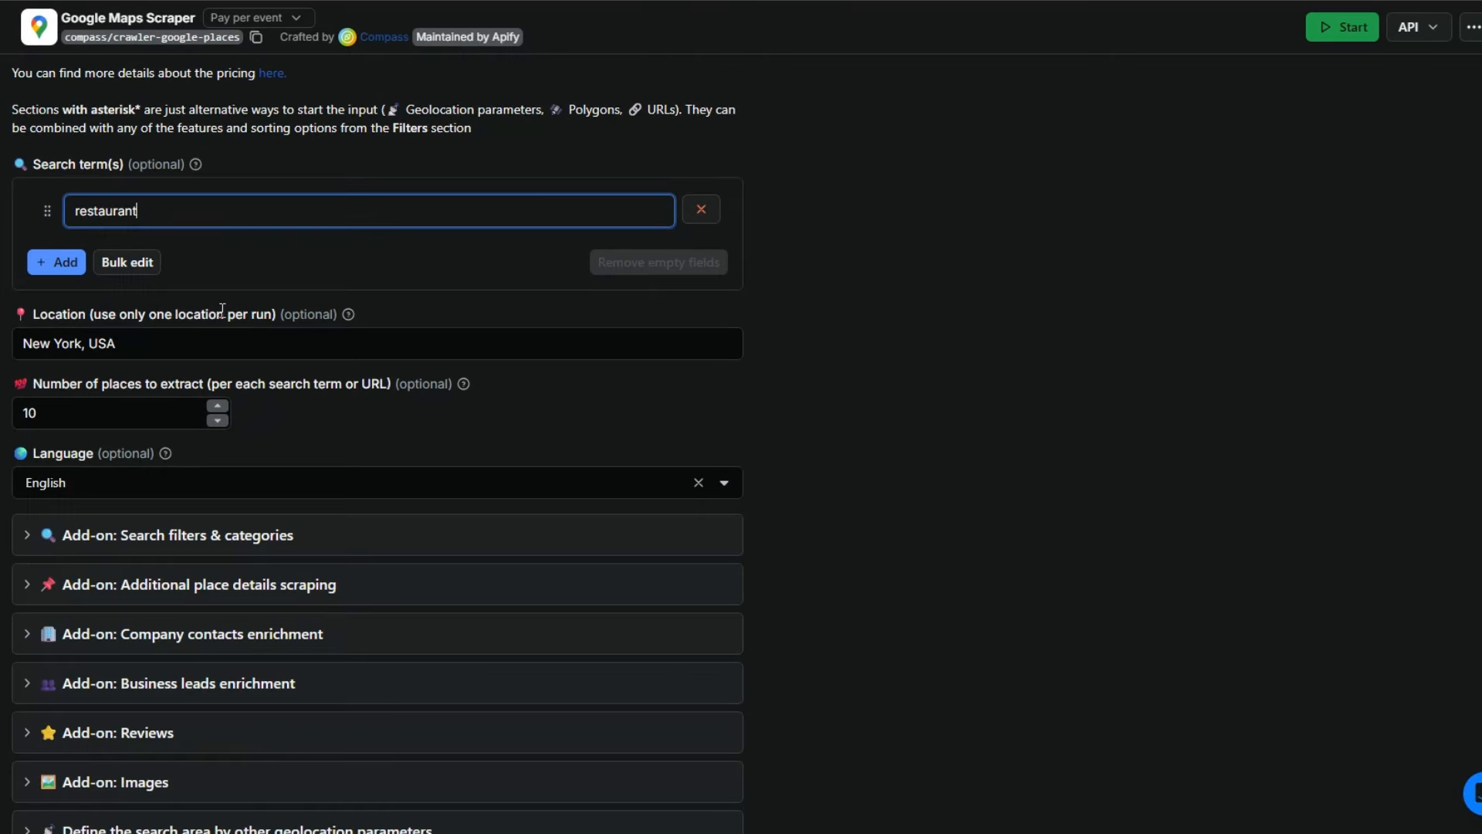
left_click(182, 268)
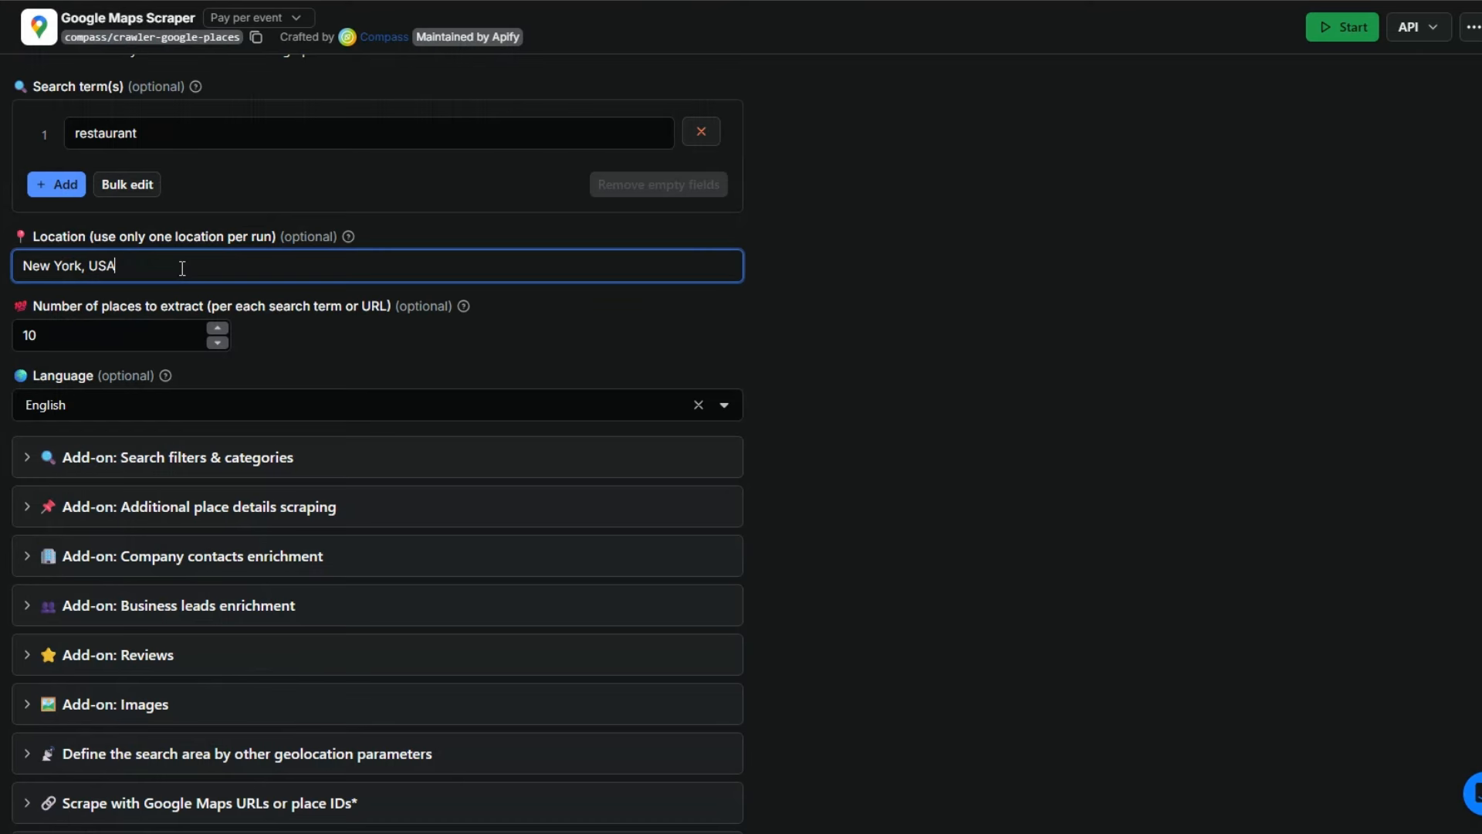
left_click(140, 325)
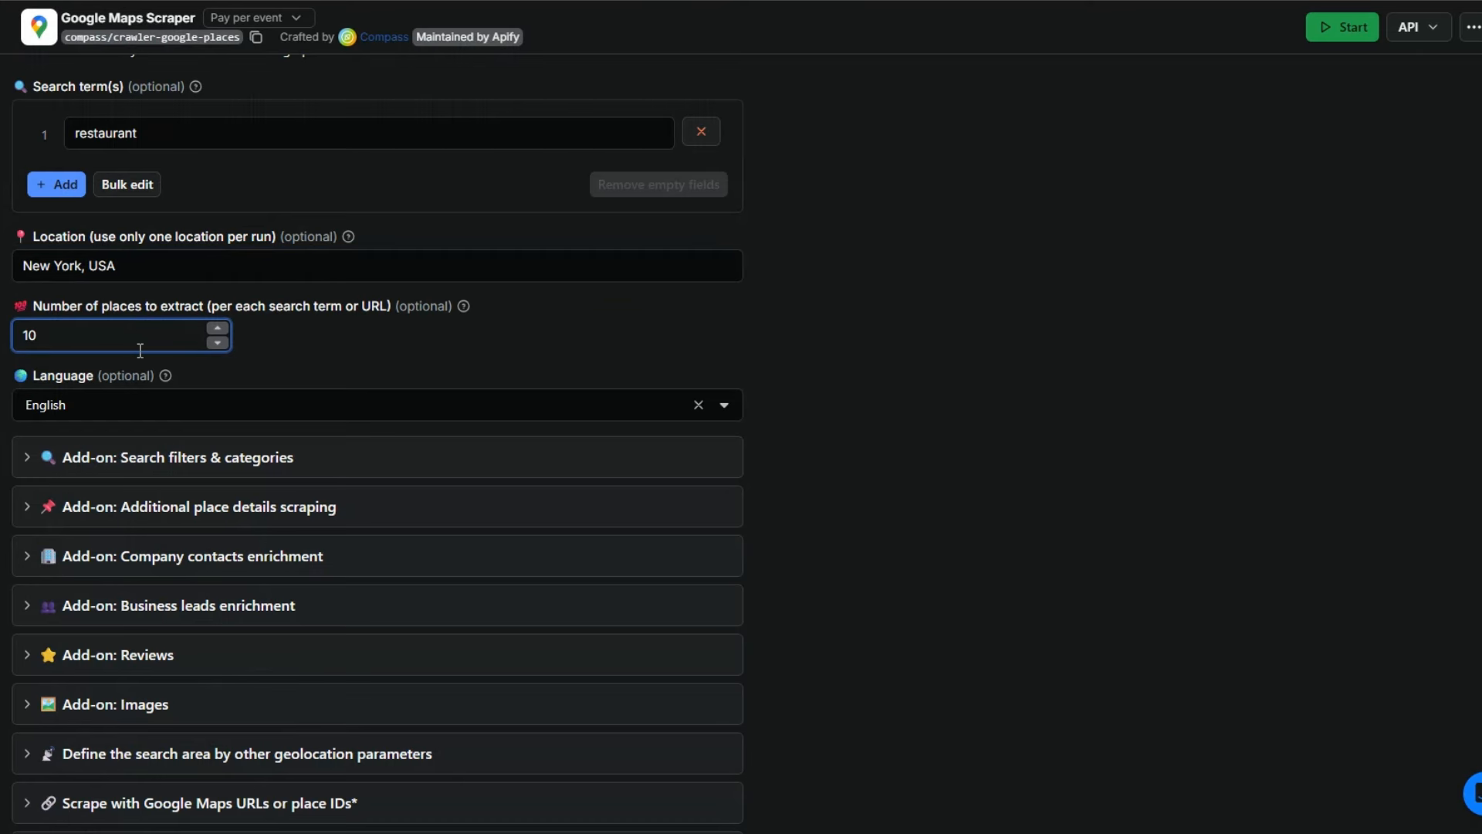
scroll(983, 360, "down", 1)
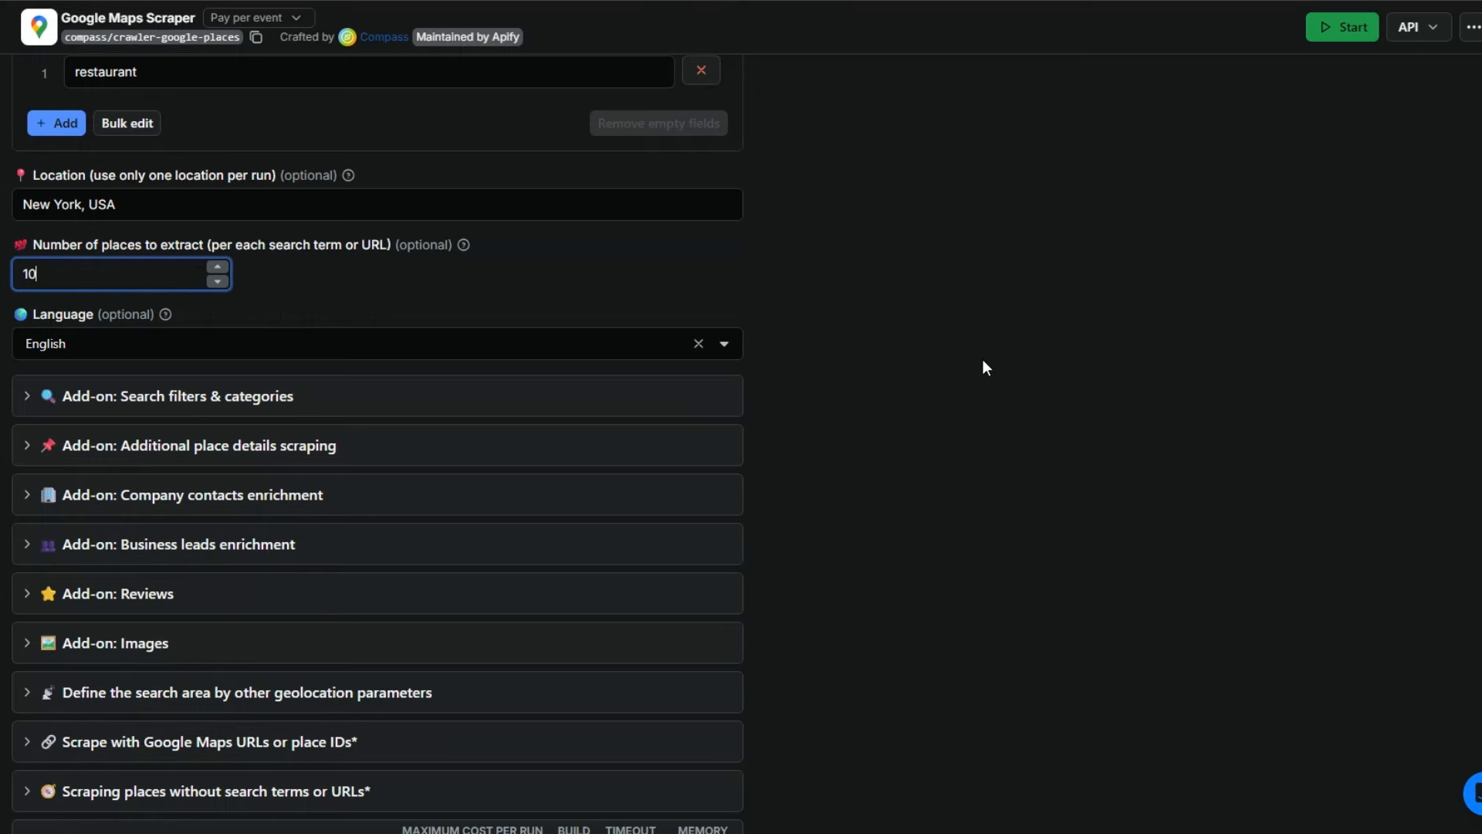
Step: Review the add-on options for search filters & categories and additional place details scraping, collapsing each section again
scroll(983, 362, "down", 2)
left_click(31, 275)
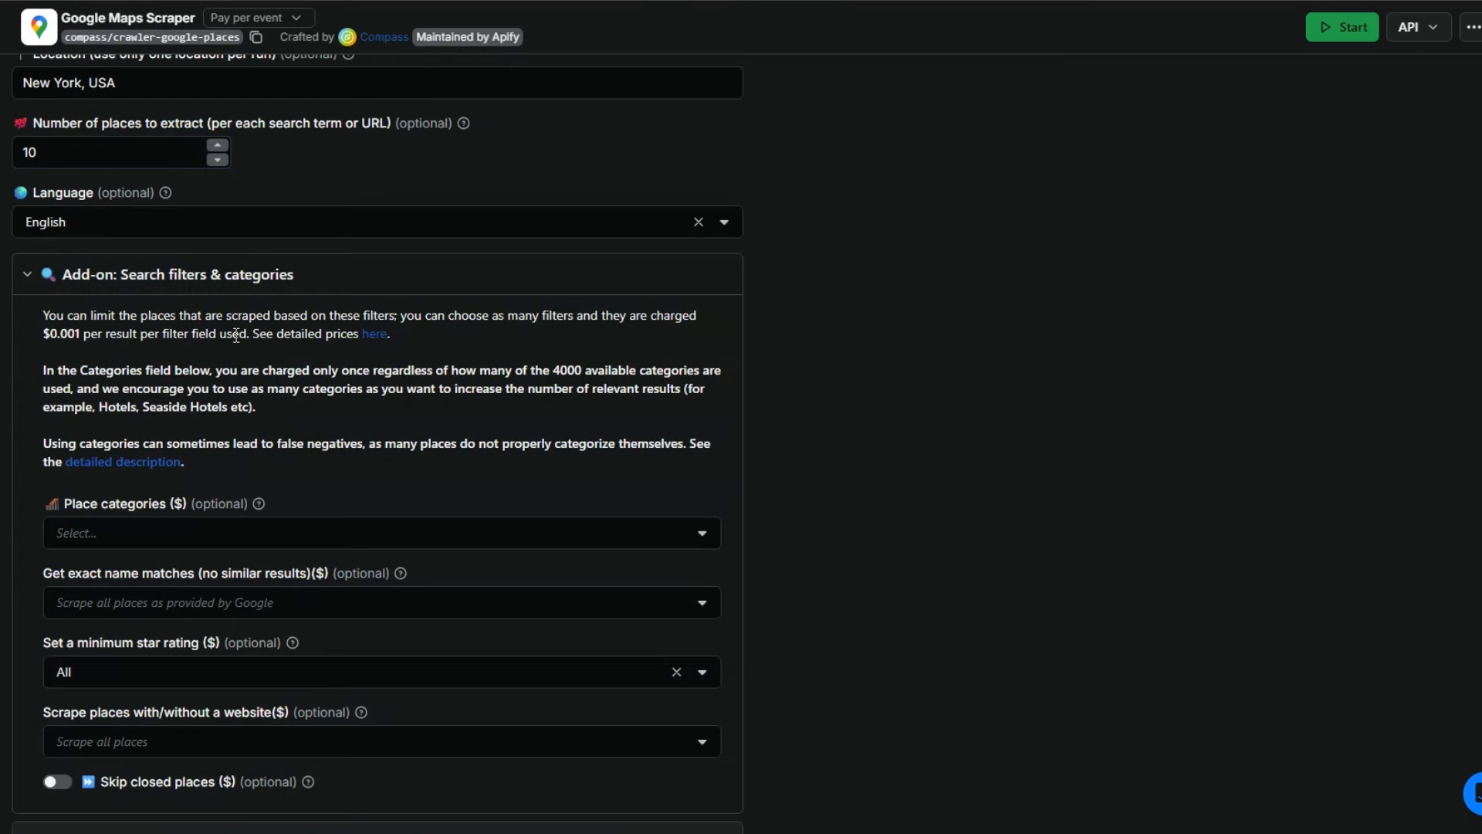
scroll(234, 335, "down", 1)
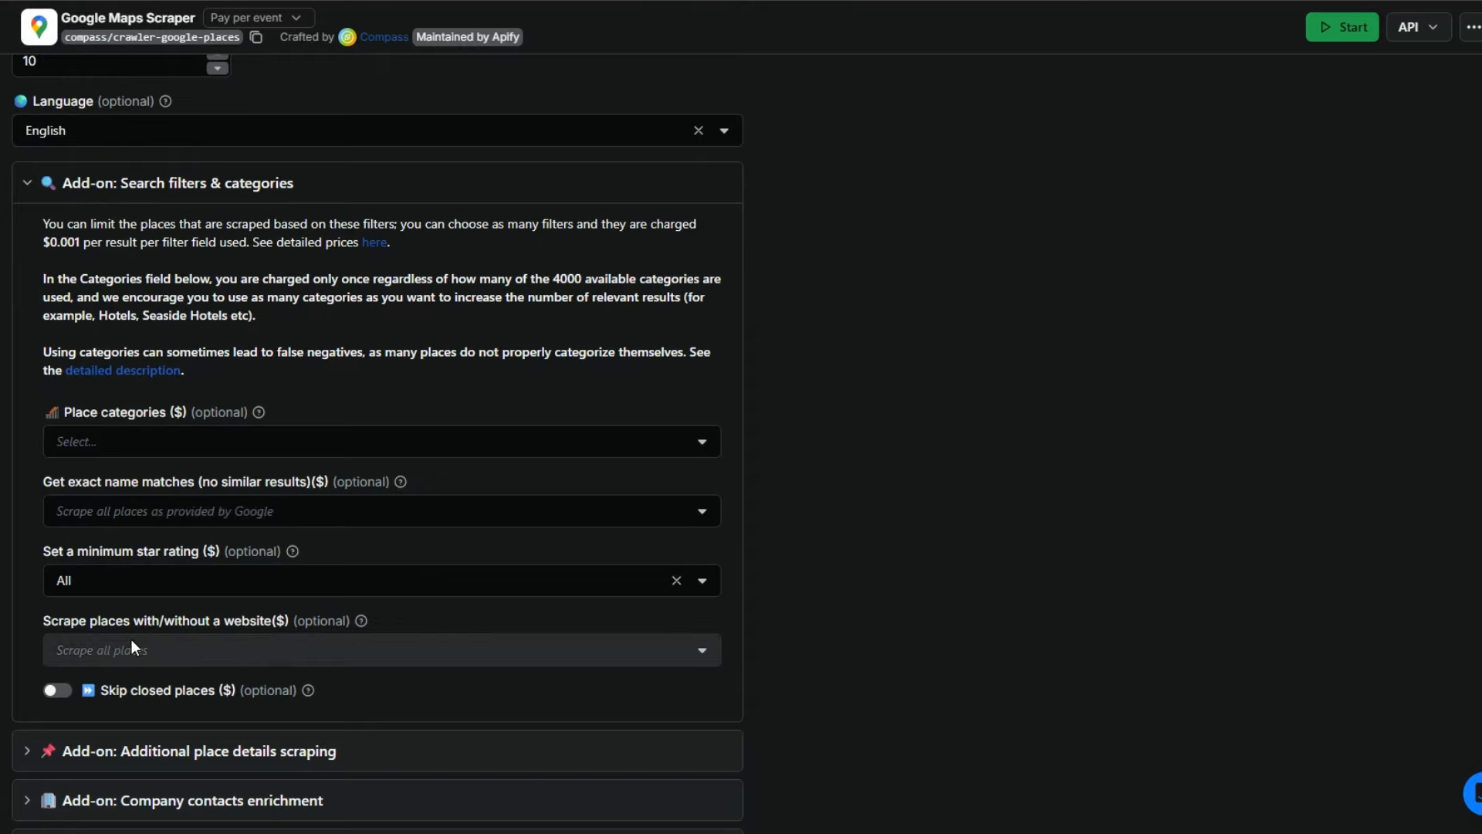
left_click(31, 189)
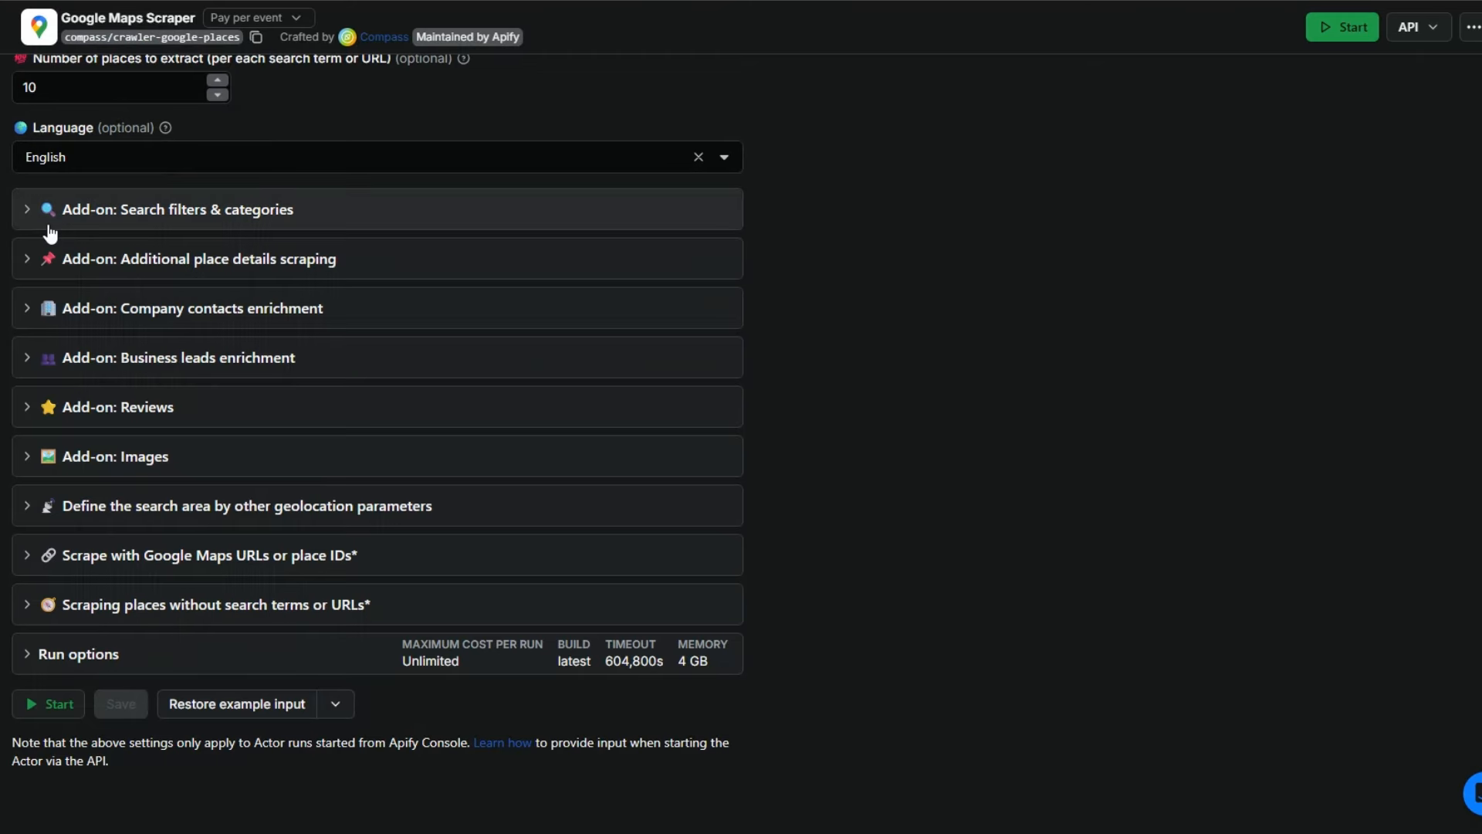
left_click(56, 259)
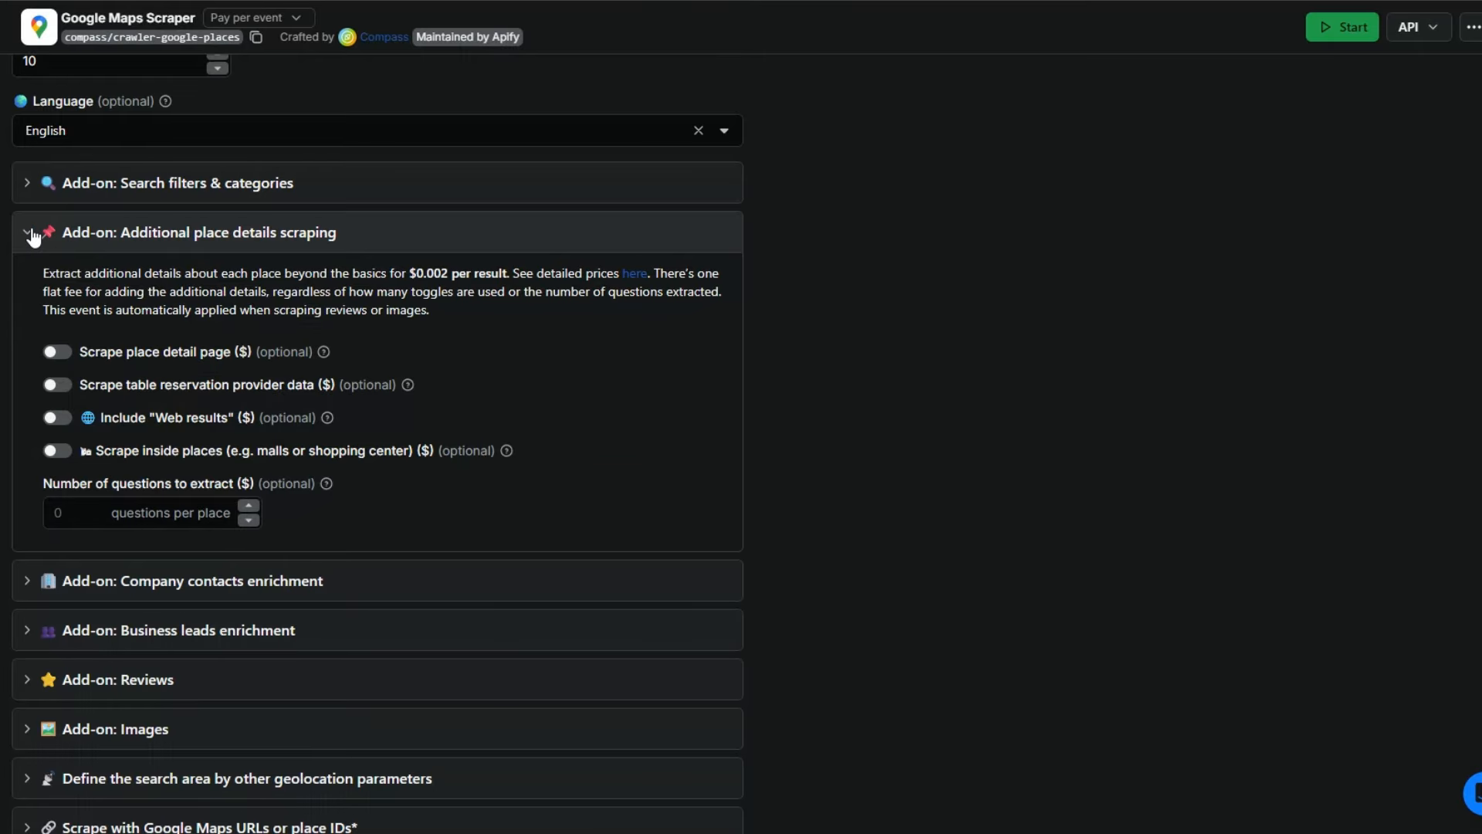
left_click(31, 233)
Step: Review the Reviews and Images add-on options, collapsing each section again
left_click(28, 380)
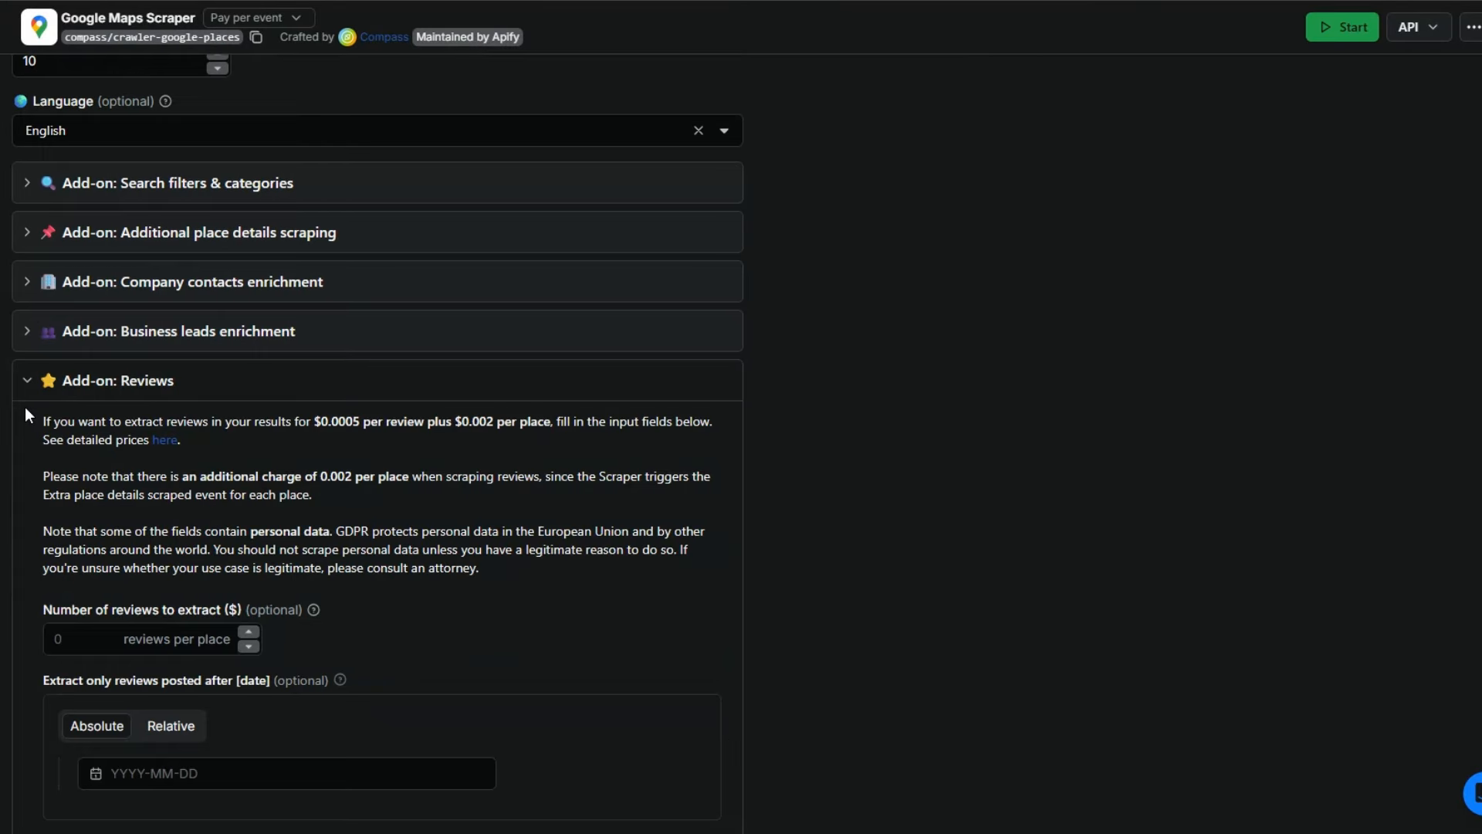
left_click(28, 379)
left_click(29, 441)
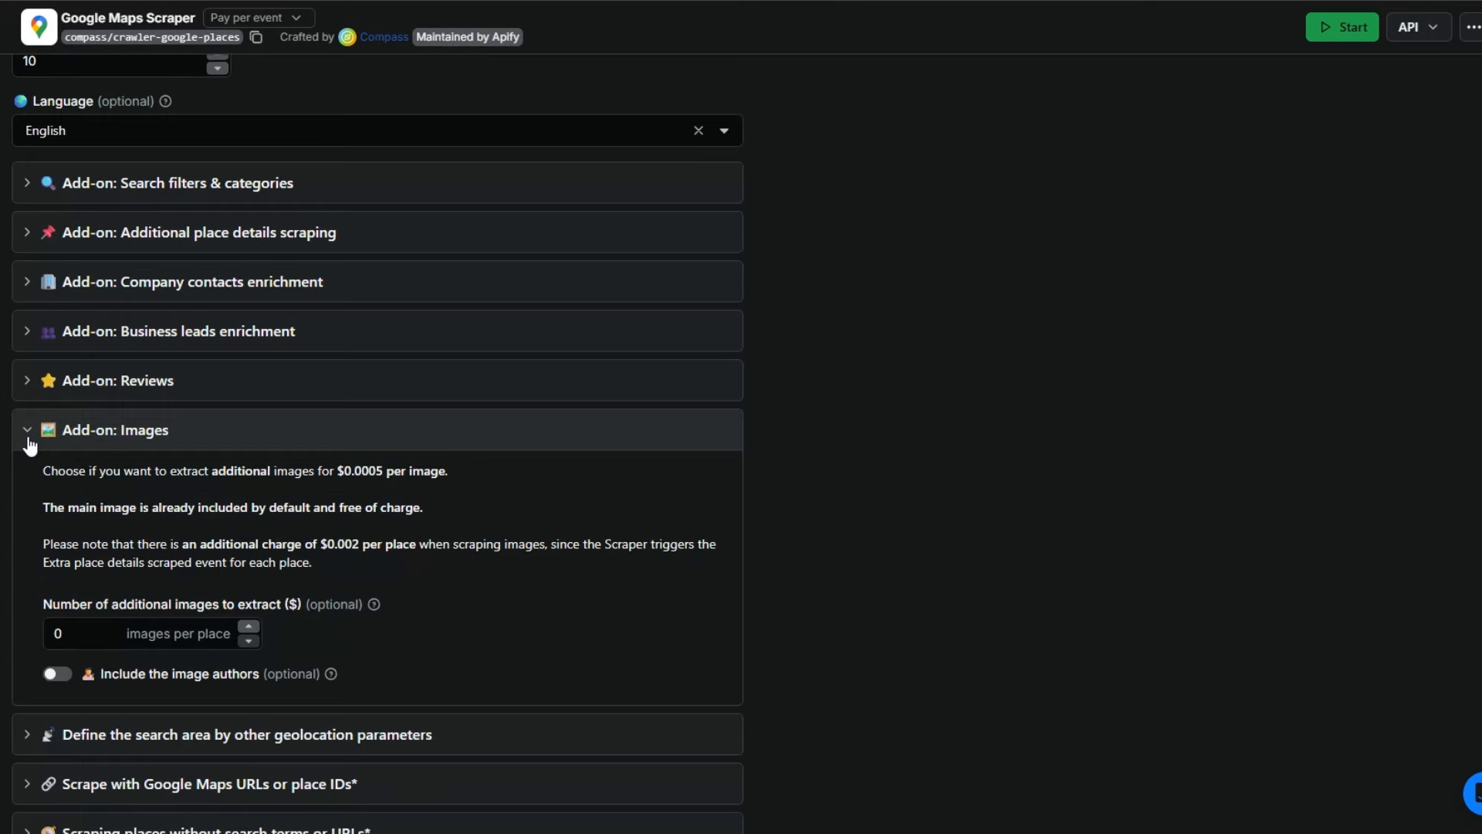
left_click(29, 441)
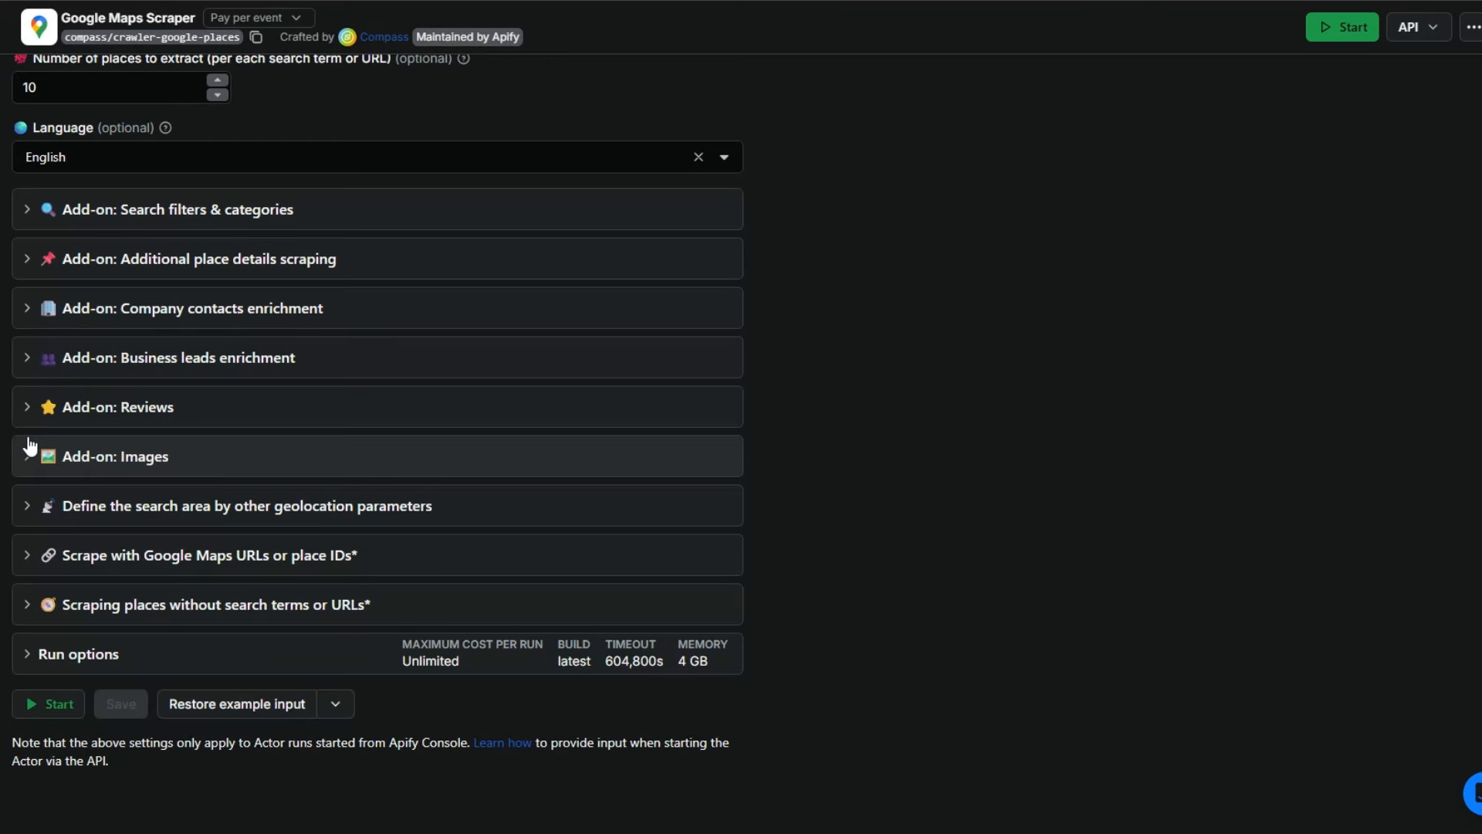
Step: Examine the geolocation parameters section and the section for scraping with Google Maps URLs or place IDs
left_click(30, 511)
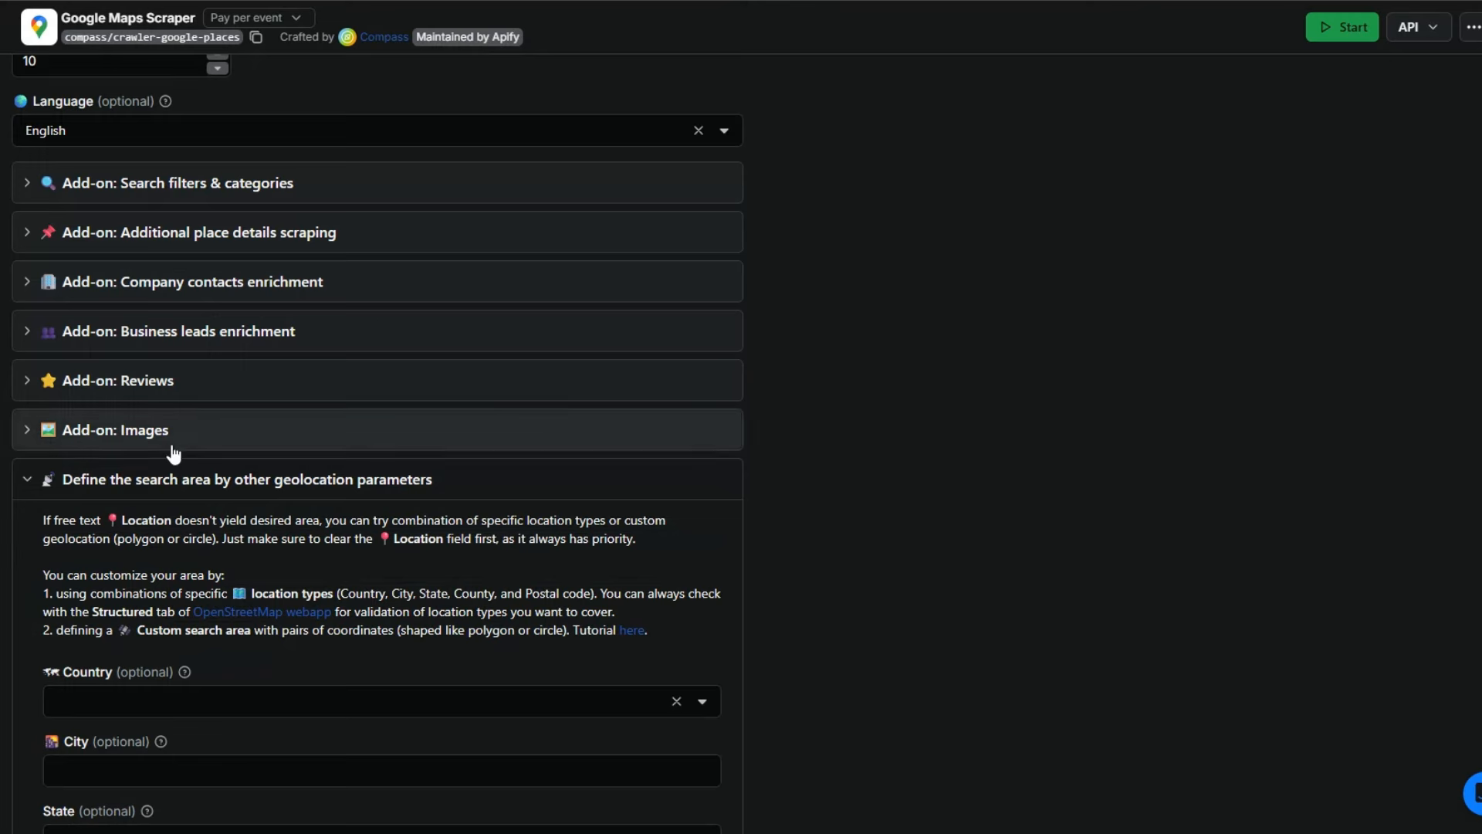
left_click(40, 466)
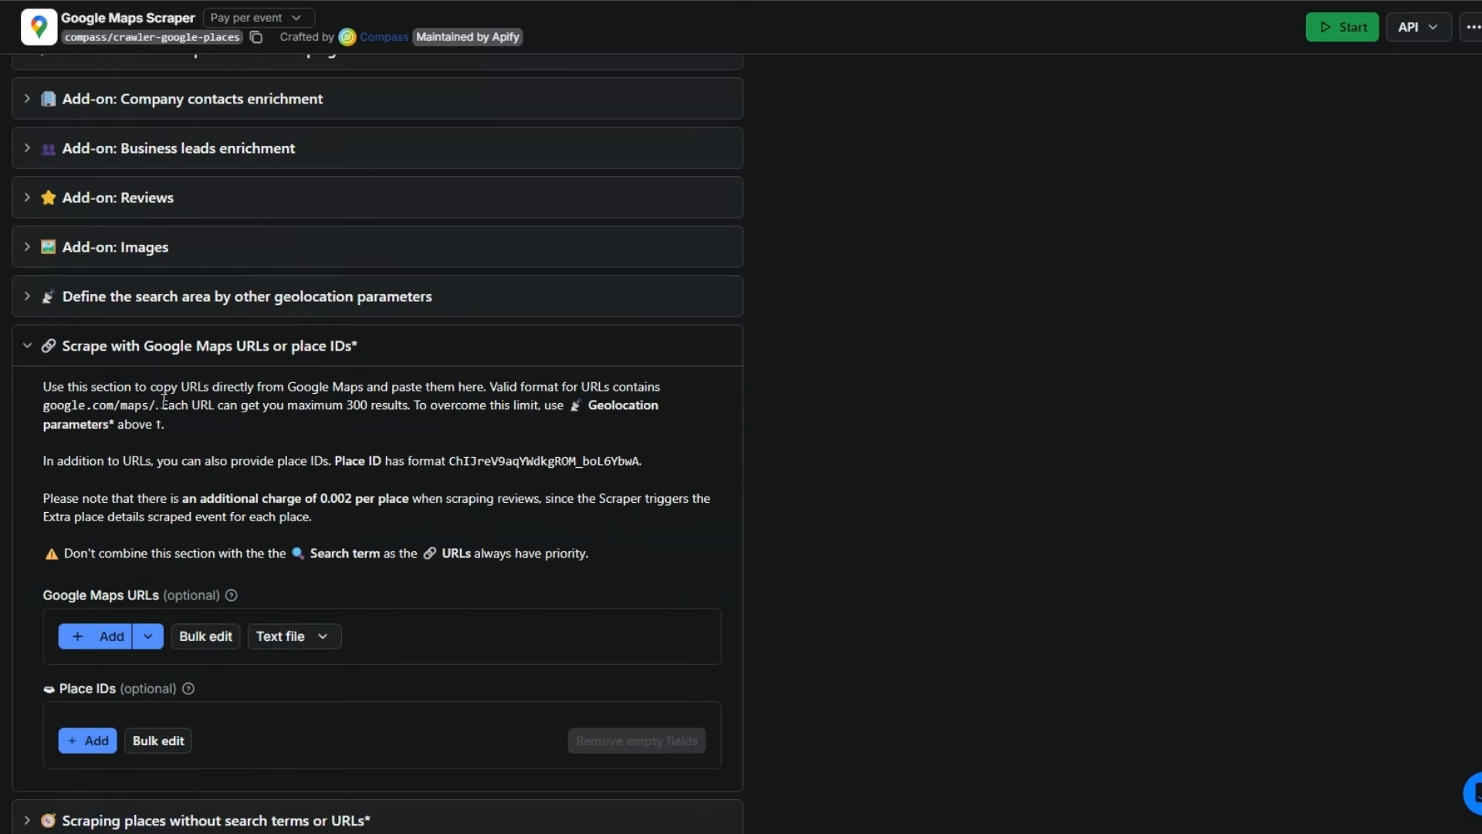
scroll(164, 401, "up", 8)
scroll(144, 254, "down", 10)
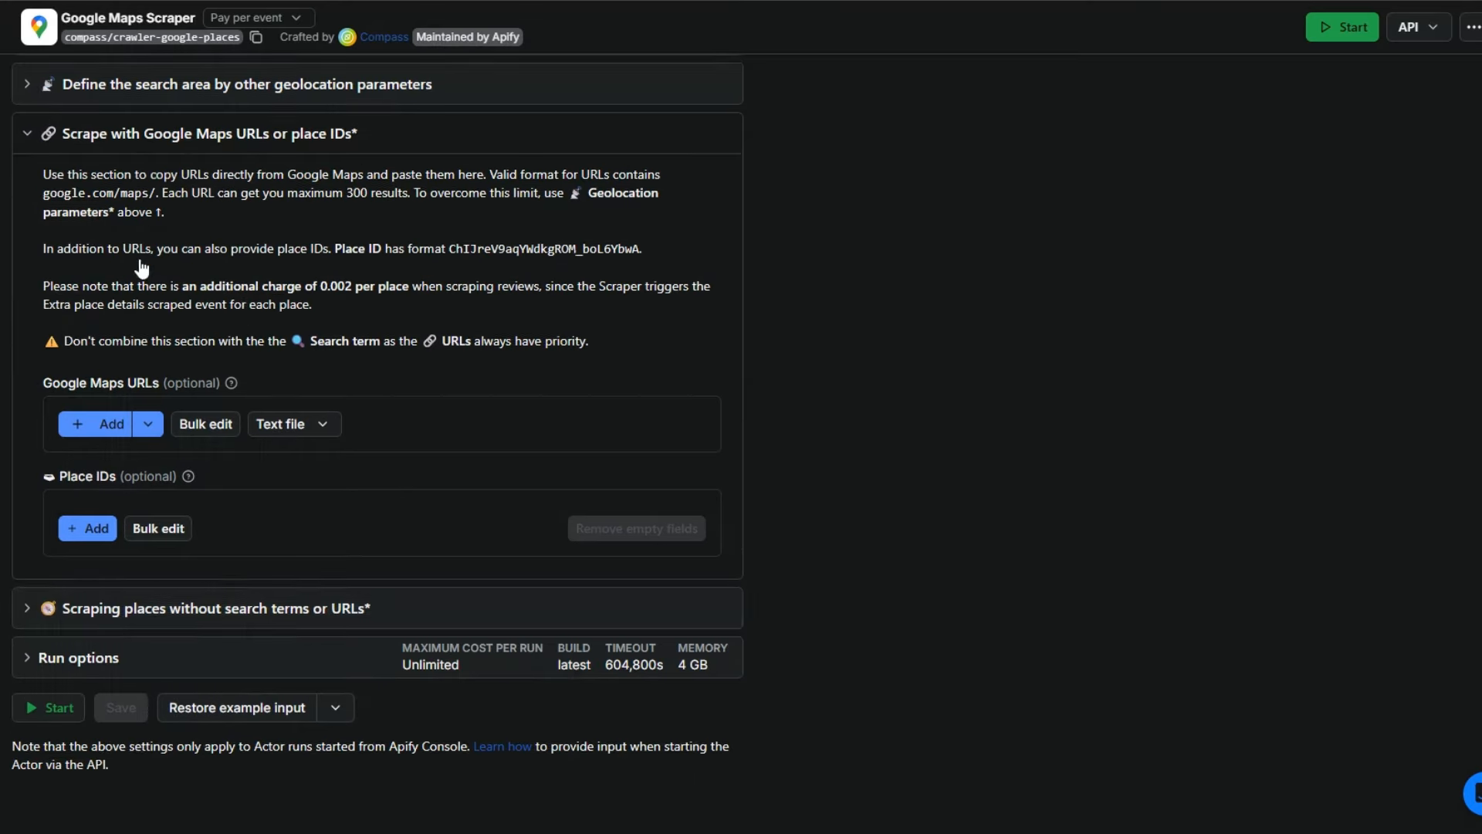
Step: Examine the Scrape all places option for scraping without search terms or URLs, and collapse the expanded sections
left_click(28, 610)
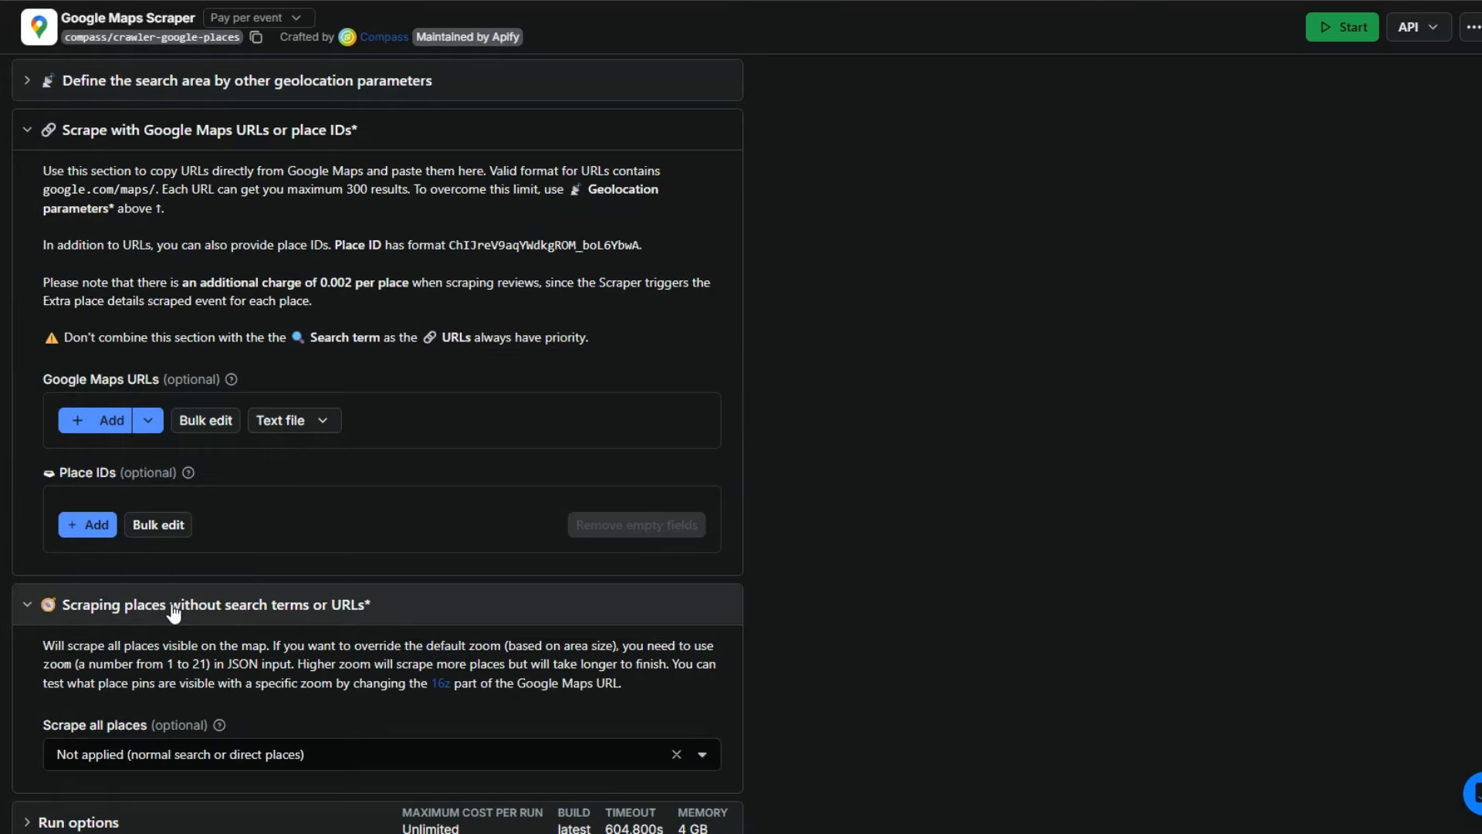
scroll(163, 590, "down", 3)
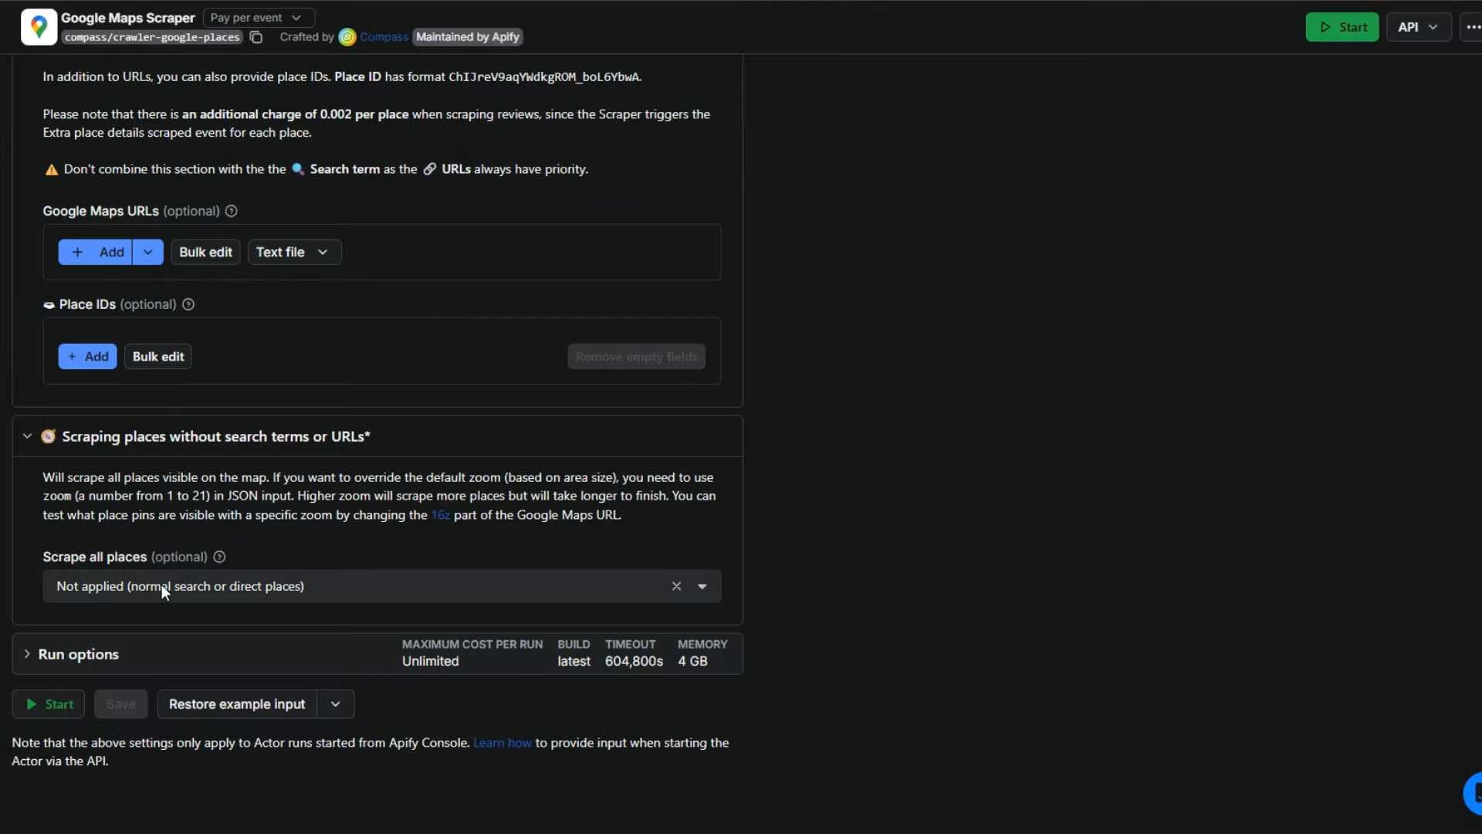
left_click(161, 585)
left_click(161, 585)
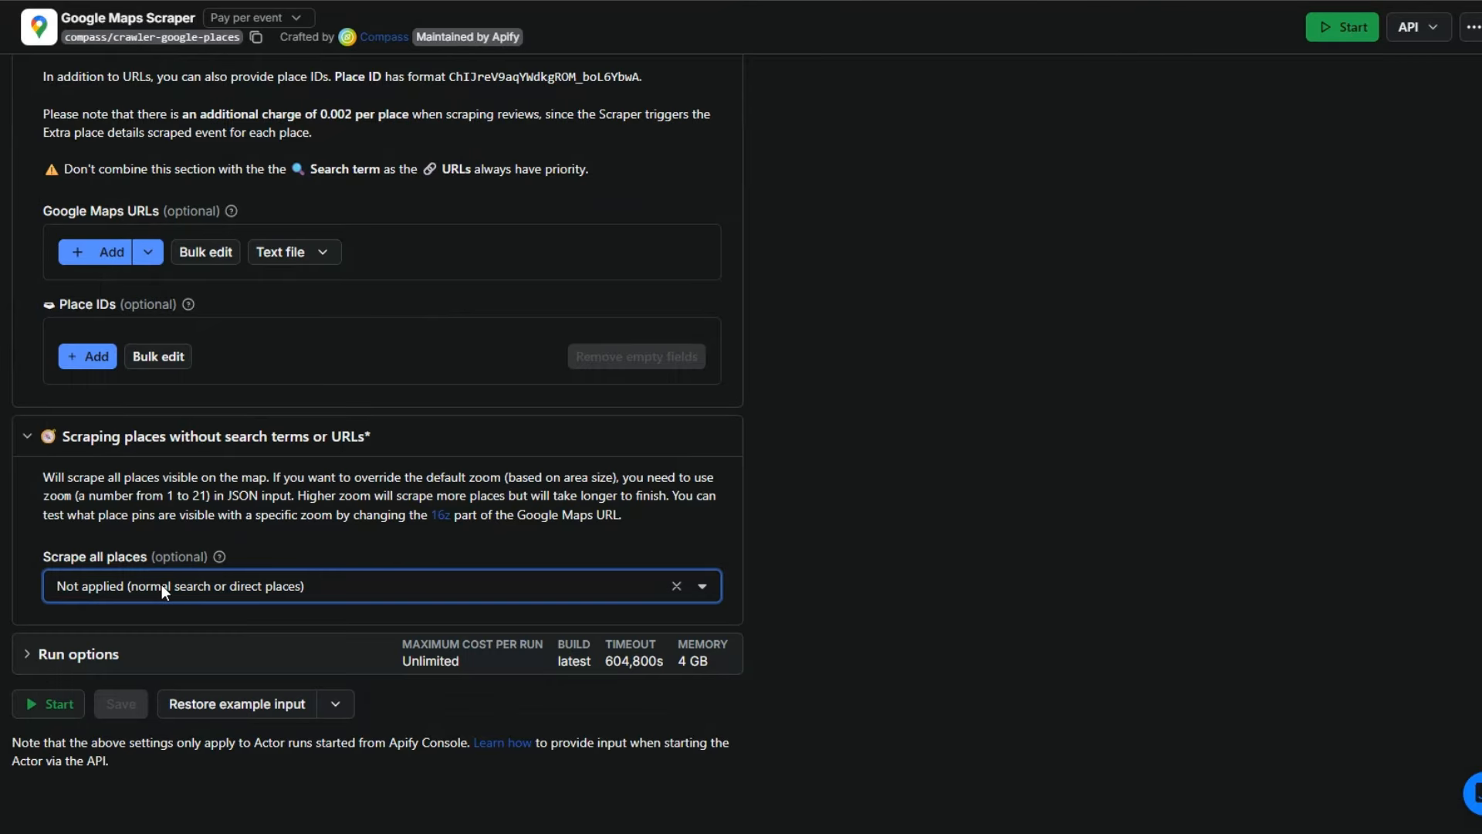
left_click(27, 436)
left_click(27, 130)
scroll(166, 292, "up", 8)
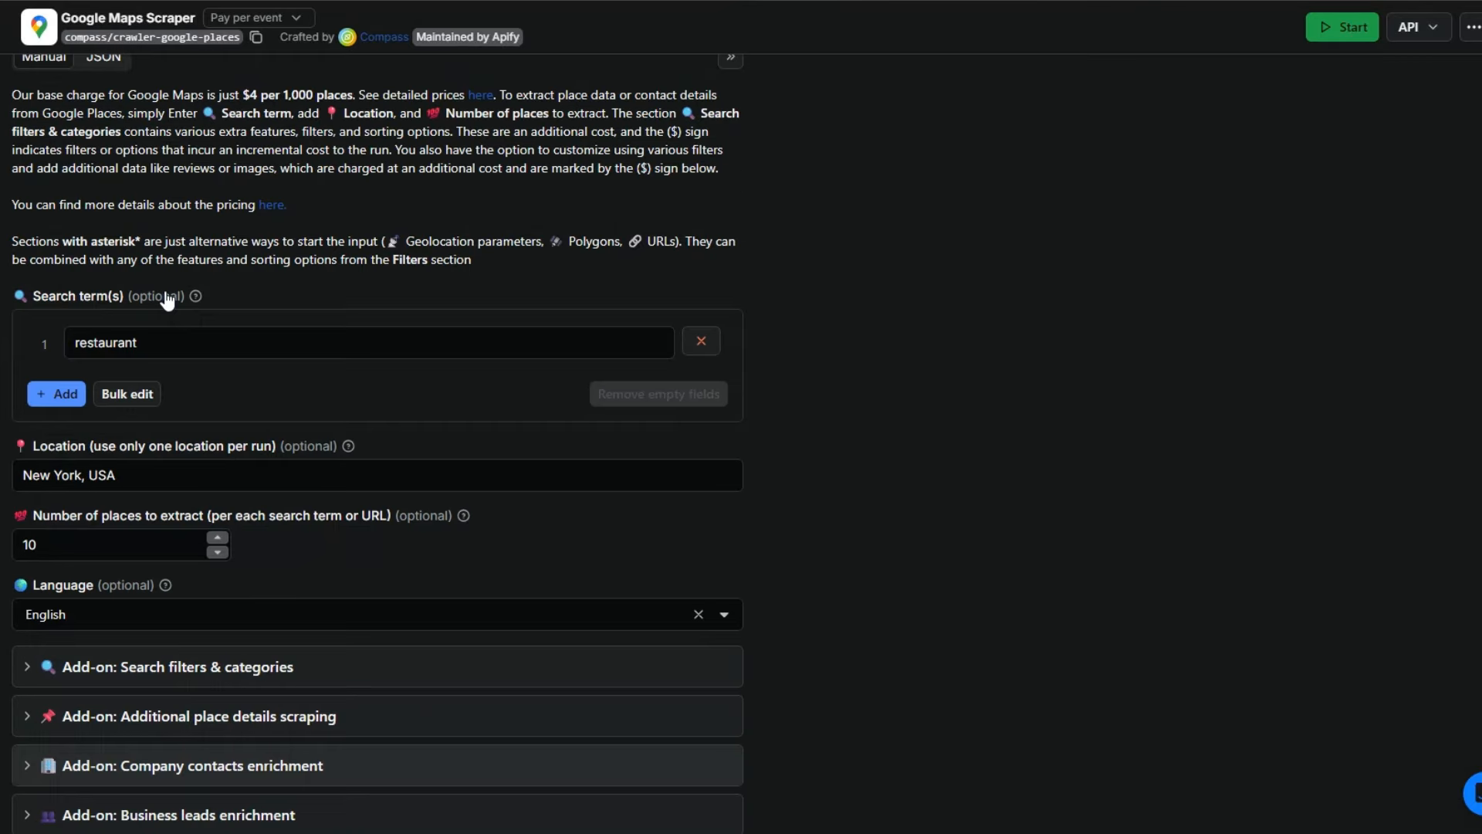
Step: Check the basic inputs and start the scraper for "restaurant" in New York, USA, with 10 places
left_click(168, 375)
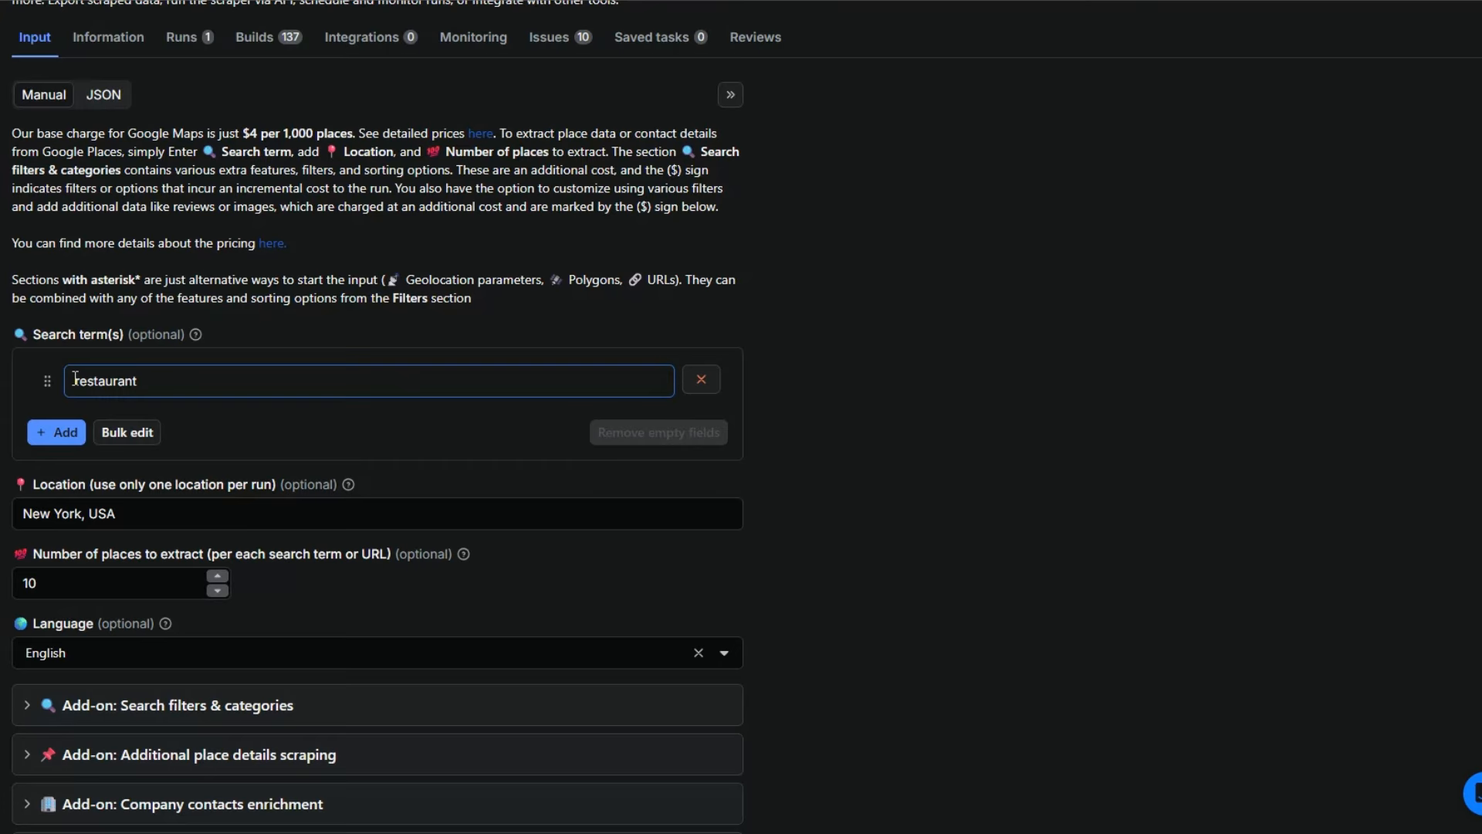
scroll(185, 377, "down", 2)
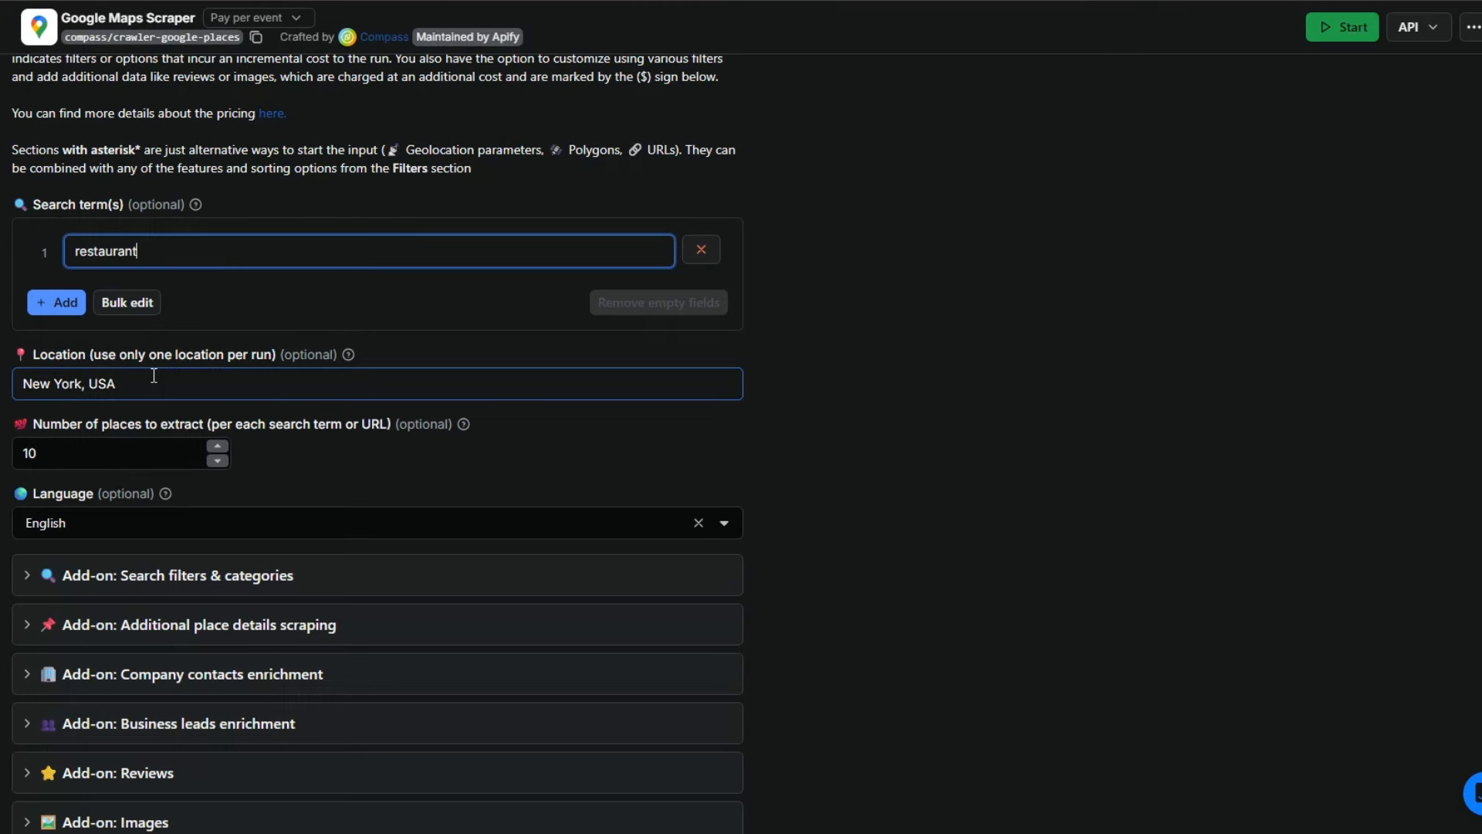
left_click(113, 447)
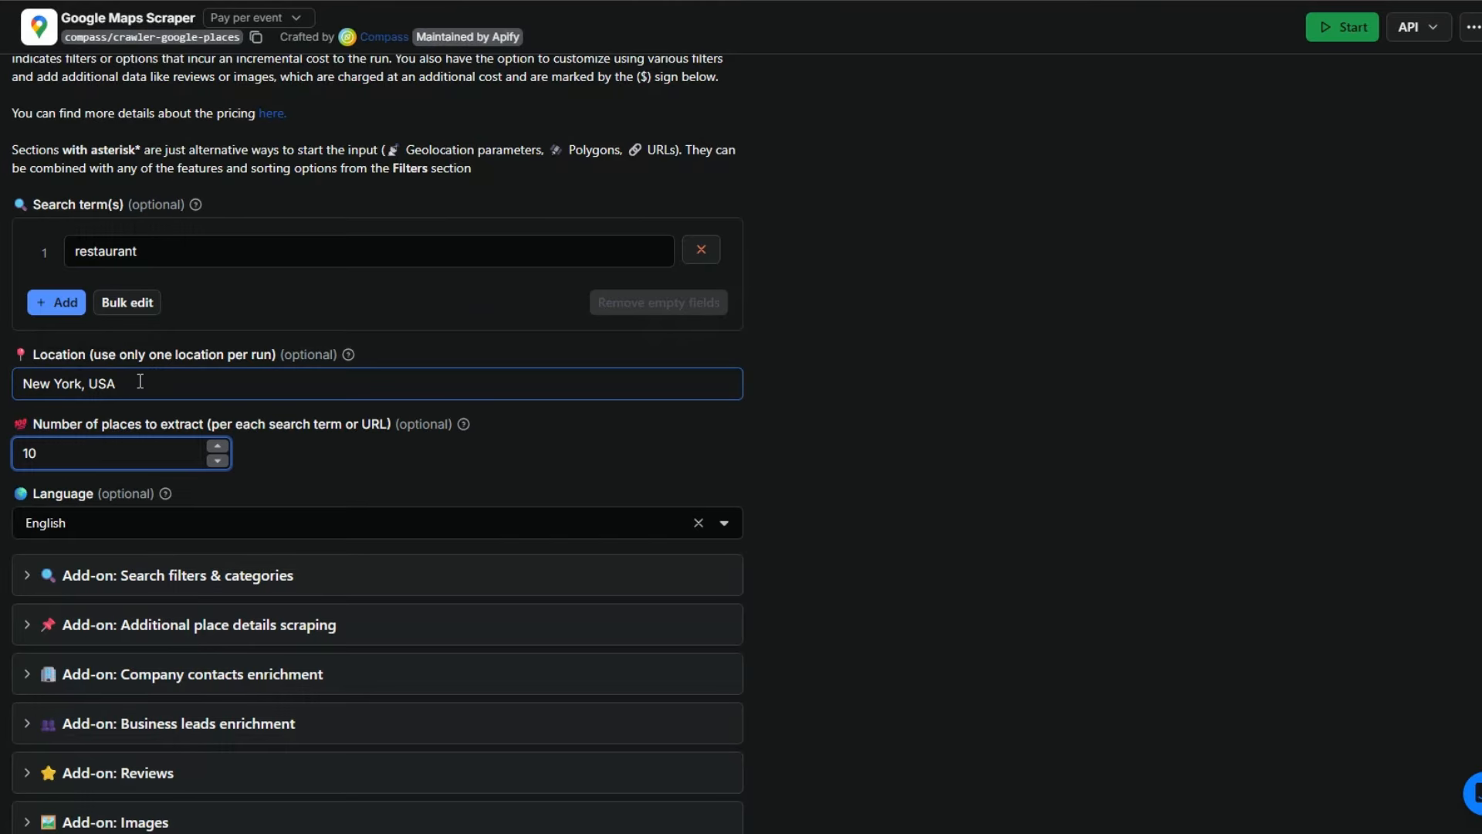
scroll(140, 380, "down", 5)
left_click(60, 706)
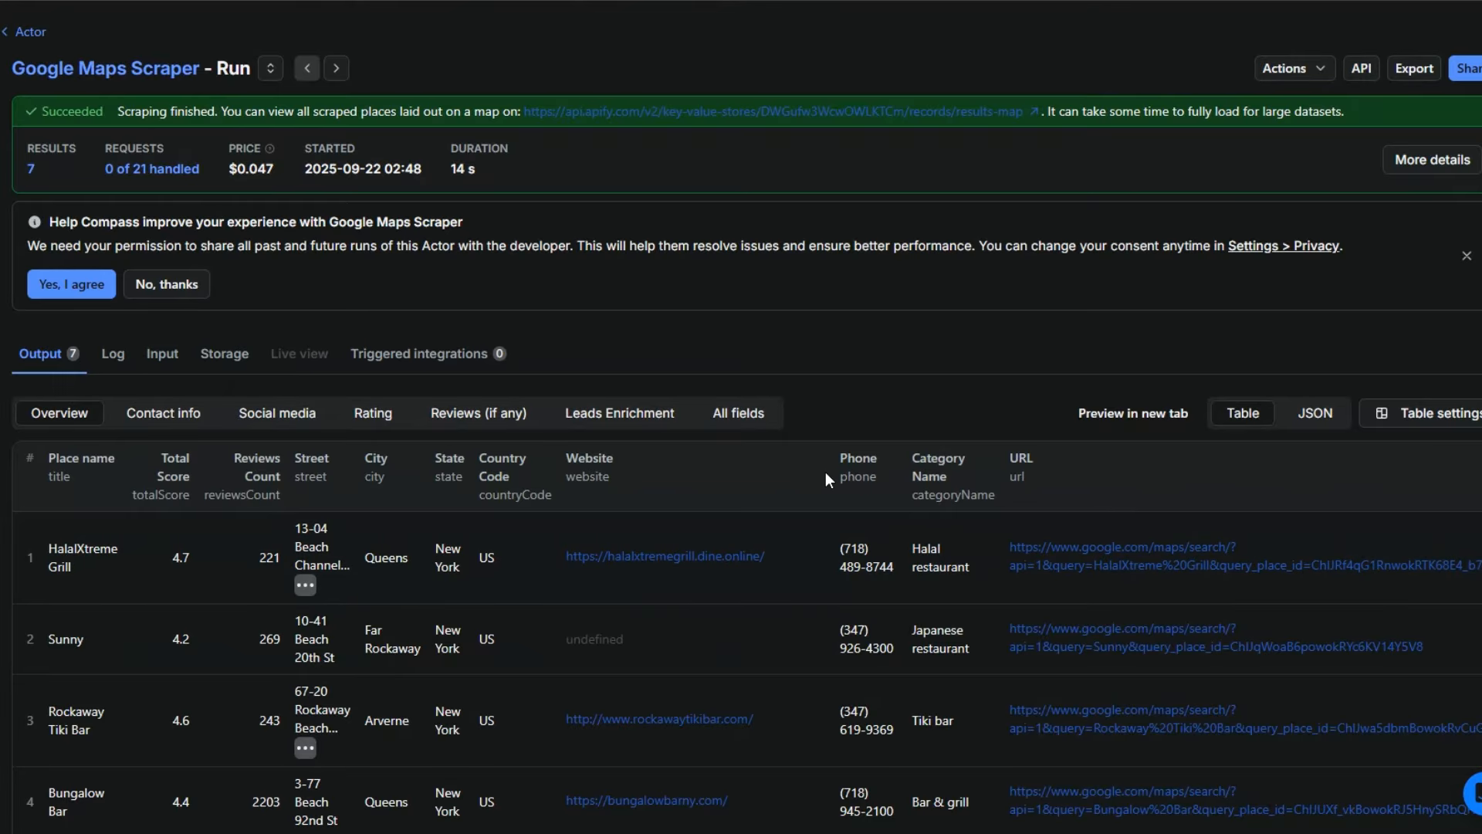
Step: Examine the finished run's overview table of scraped places, including ratings, addresses, websites, phones, categories and URLs
scroll(825, 474, "down", 9)
scroll(826, 481, "up", 5)
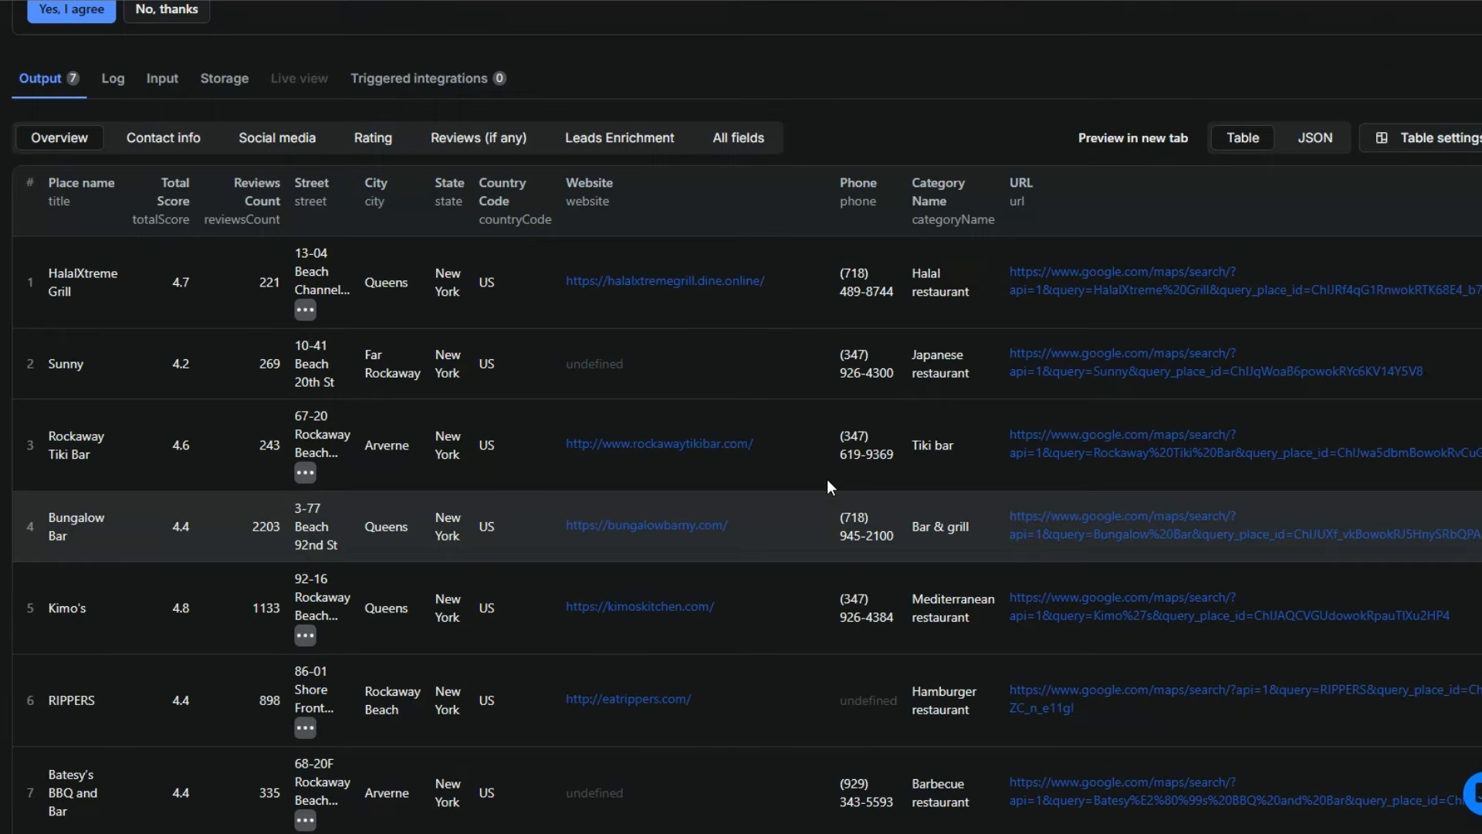
scroll(826, 484, "up", 4)
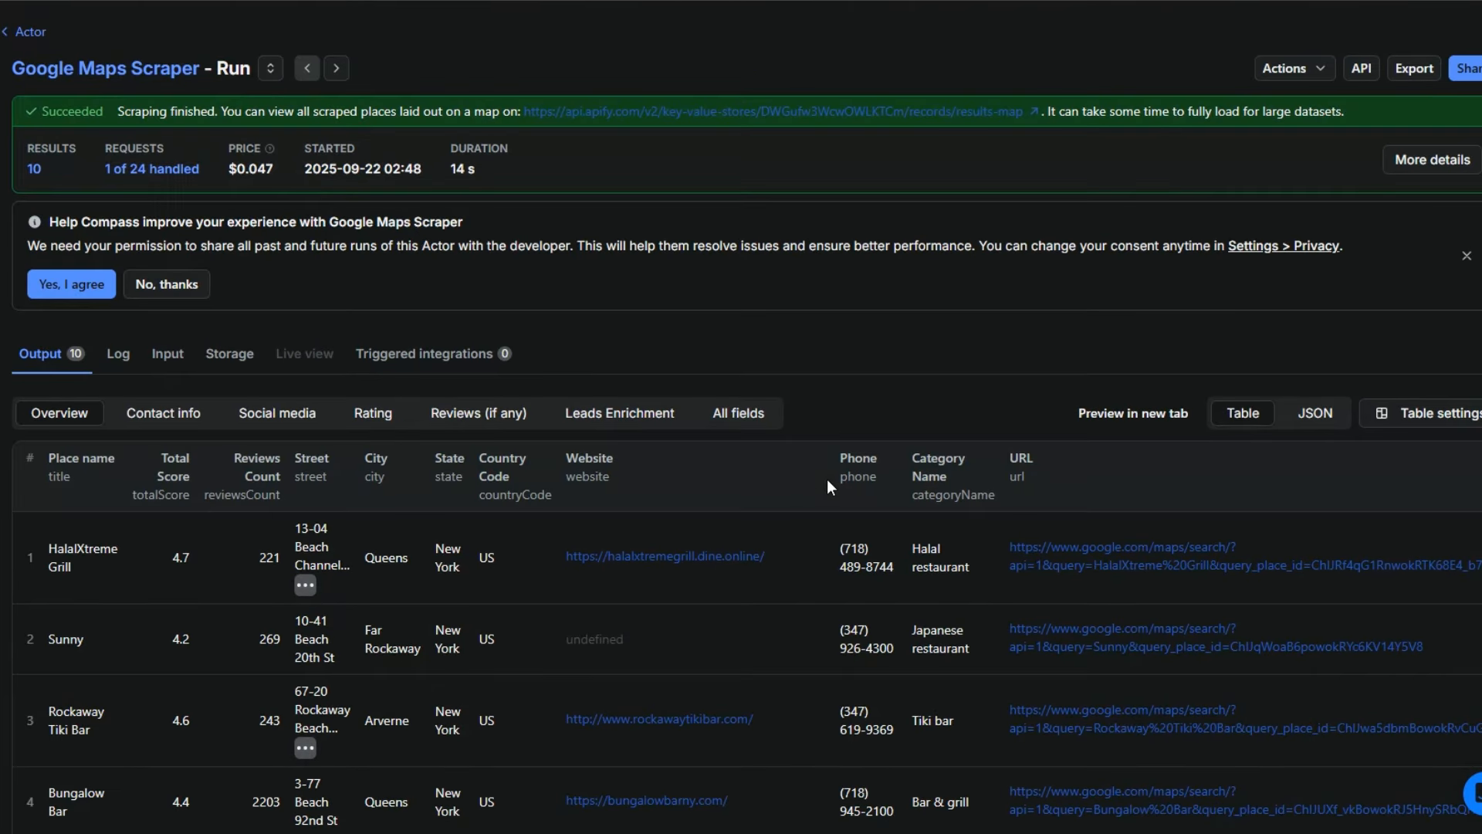
scroll(521, 224, "down", 1)
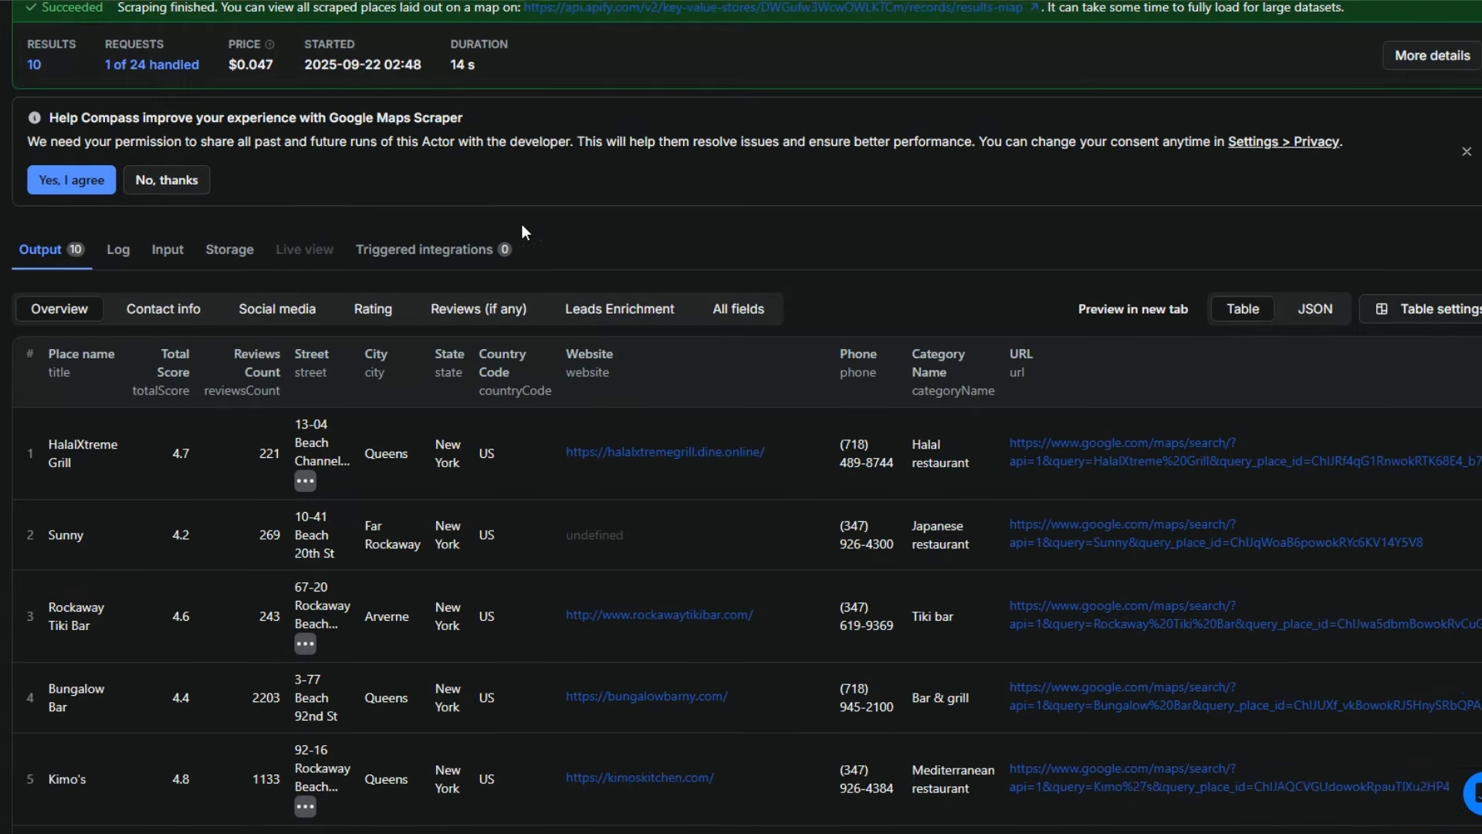
scroll(522, 231, "down", 5)
scroll(523, 231, "up", 4)
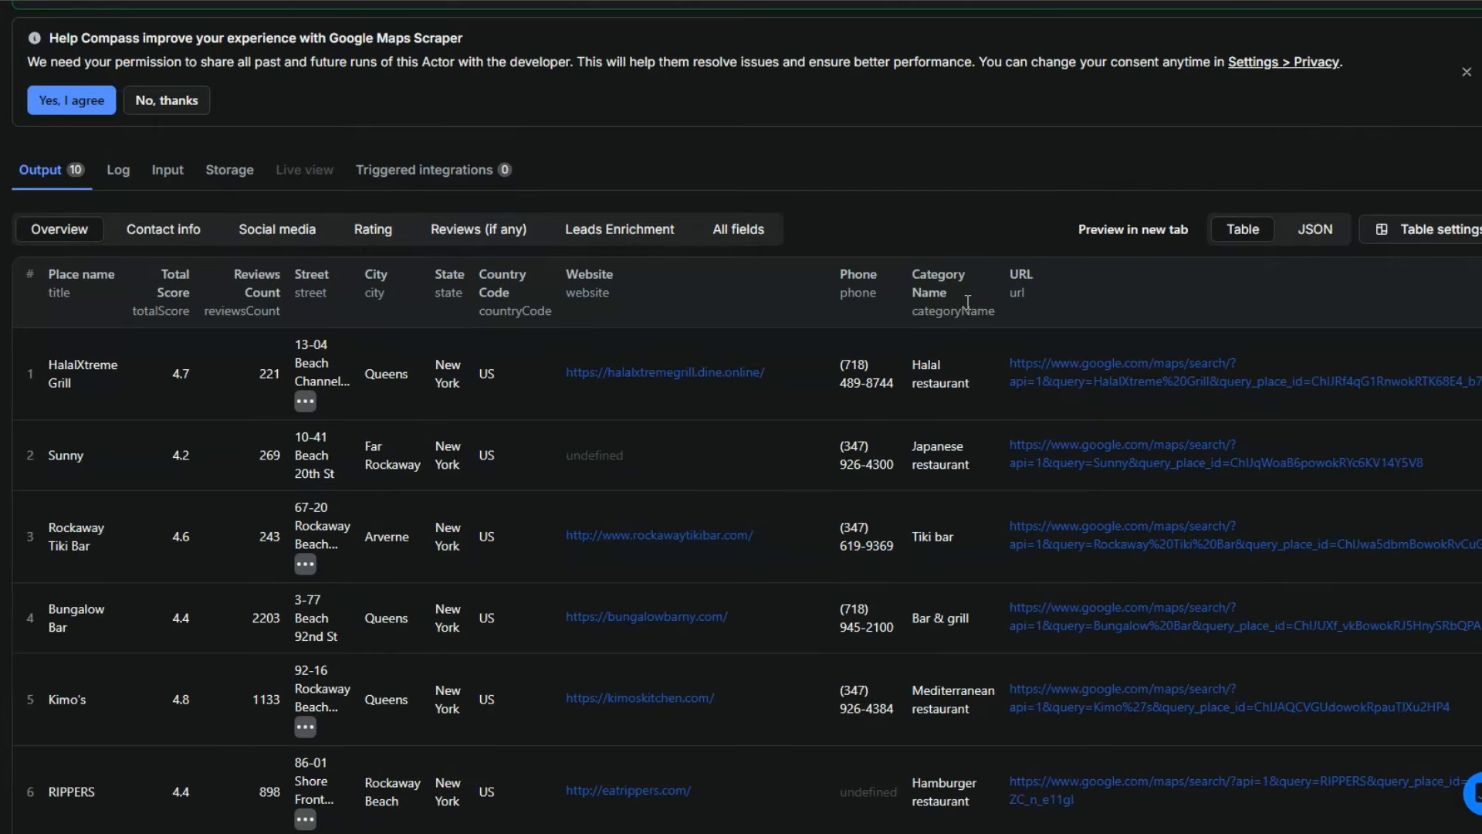
scroll(1131, 455, "down", 5)
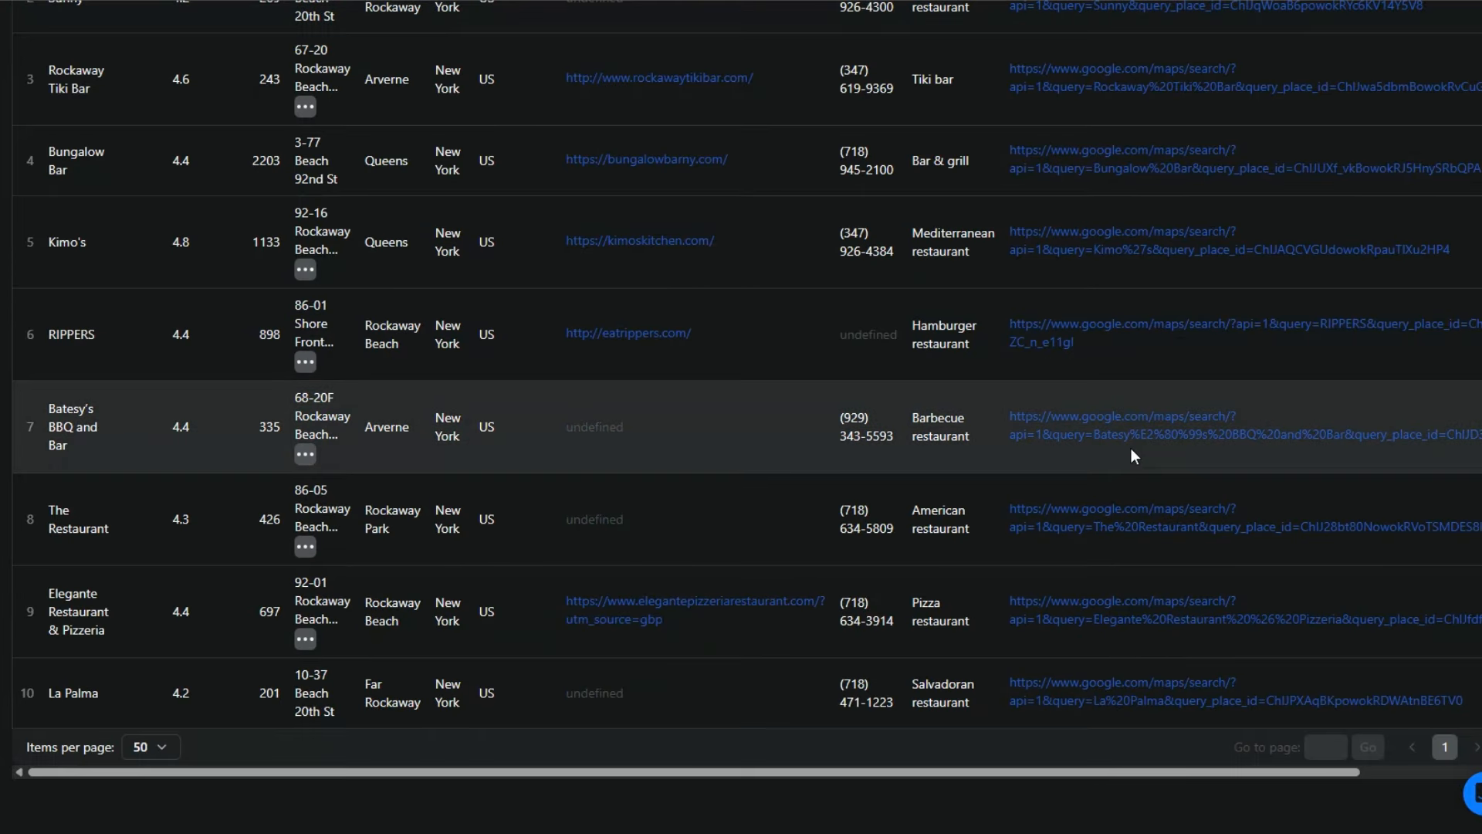
scroll(1132, 455, "up", 8)
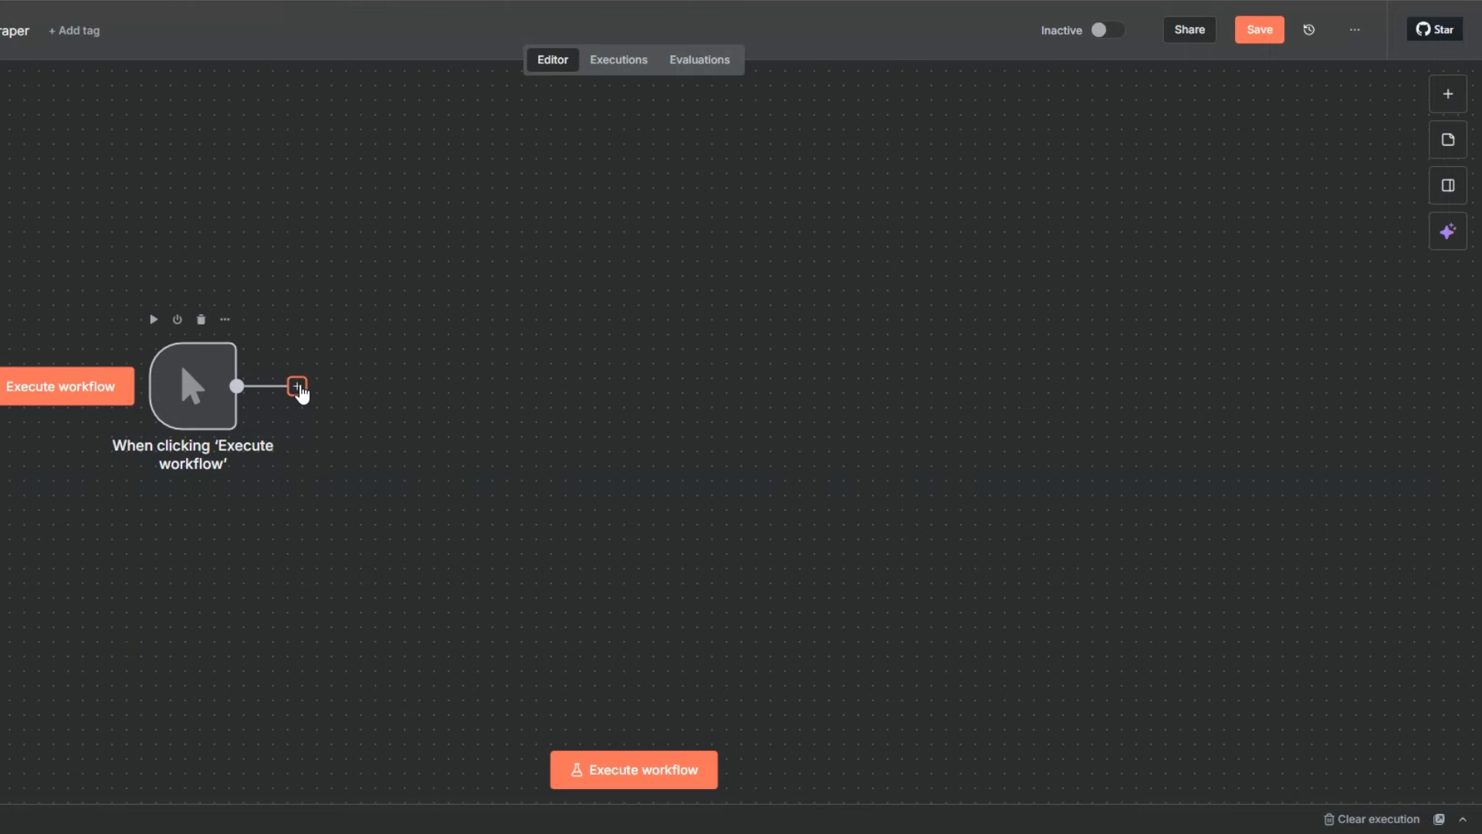
Step: Add an Apify "Run an Actor" node after the manual trigger
left_click(297, 386)
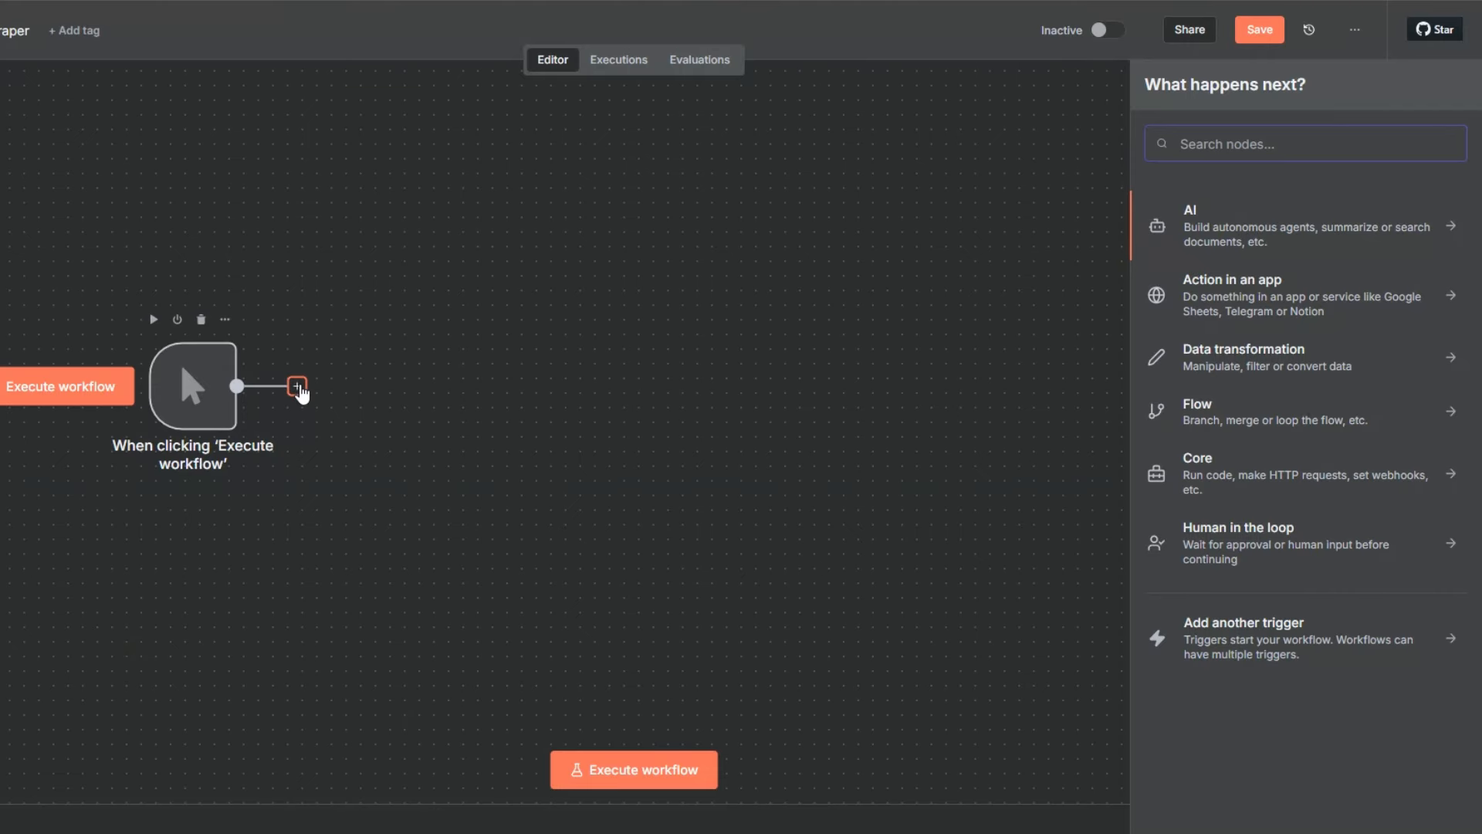
type("api")
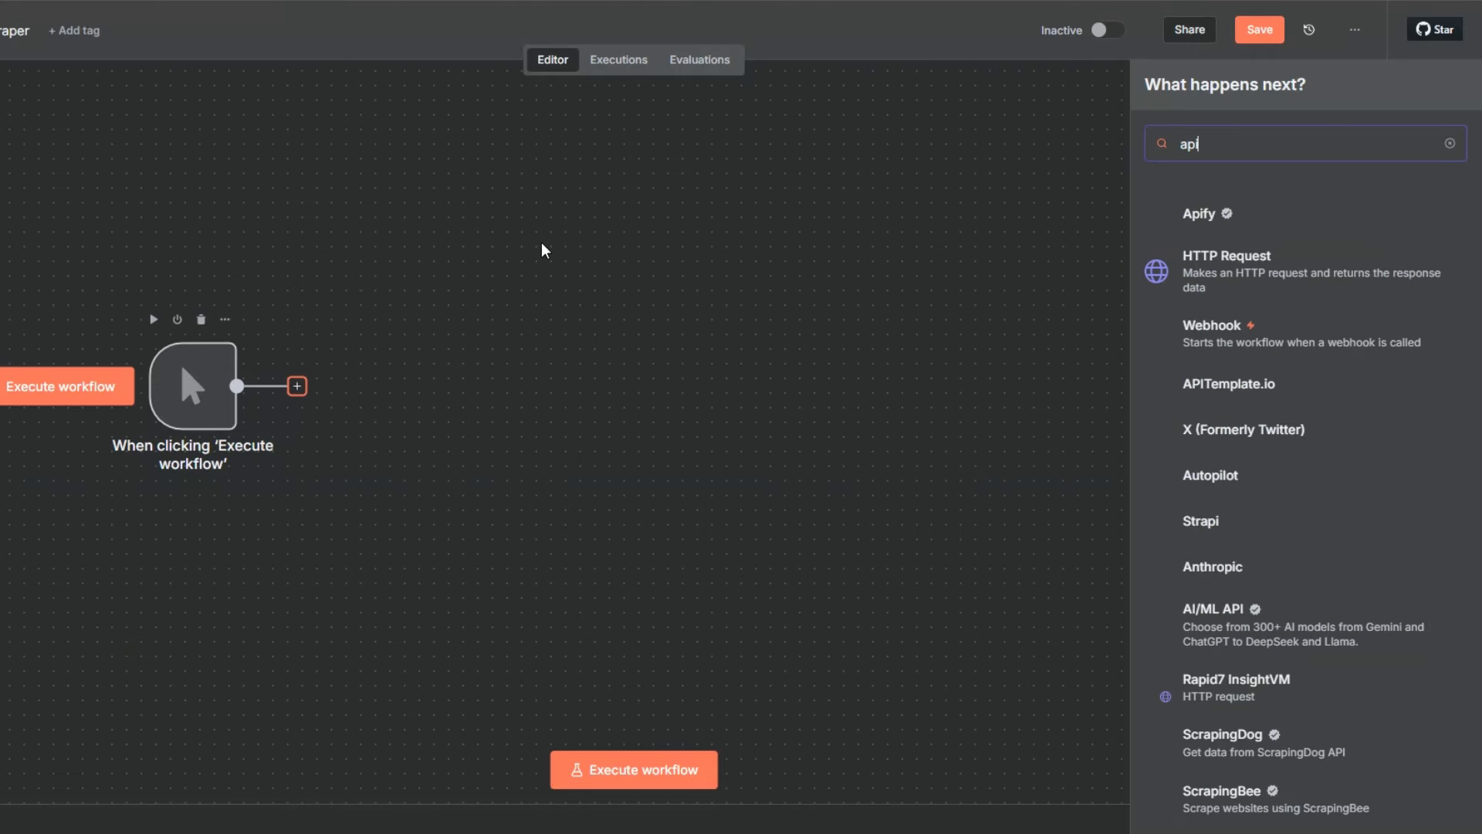
left_click(1198, 217)
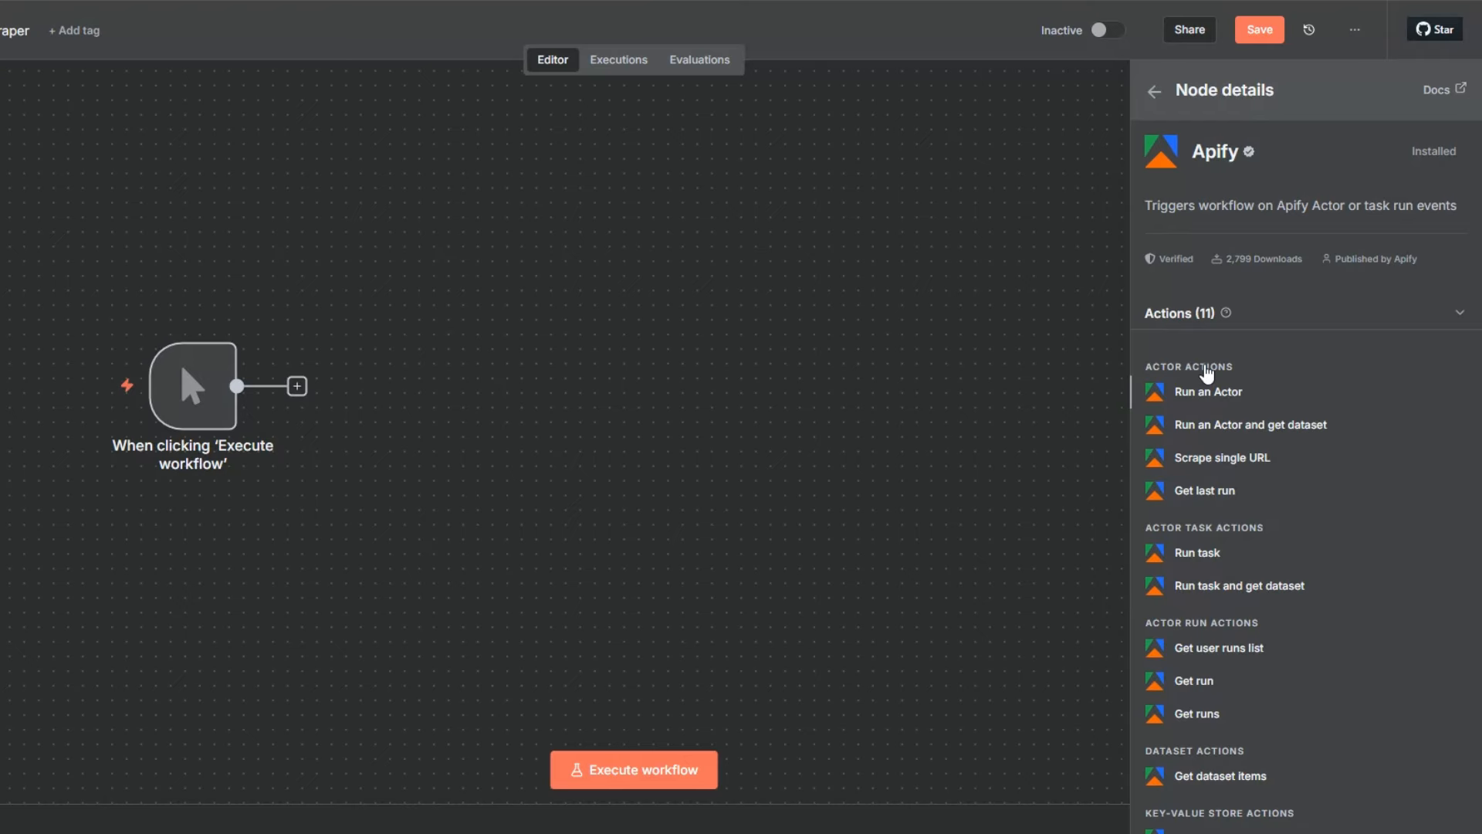
left_click(1207, 390)
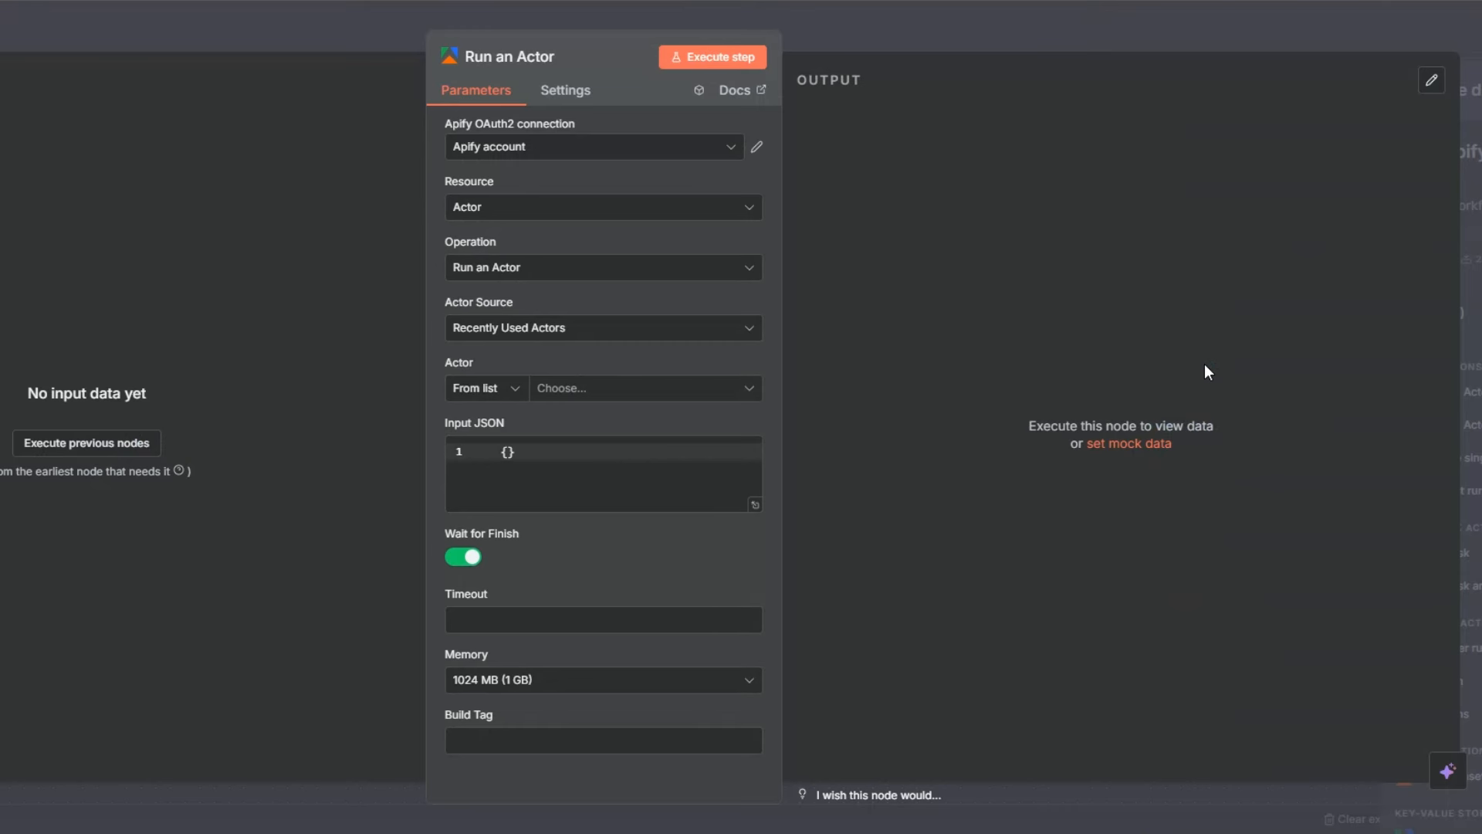
left_click(547, 156)
left_click(549, 237)
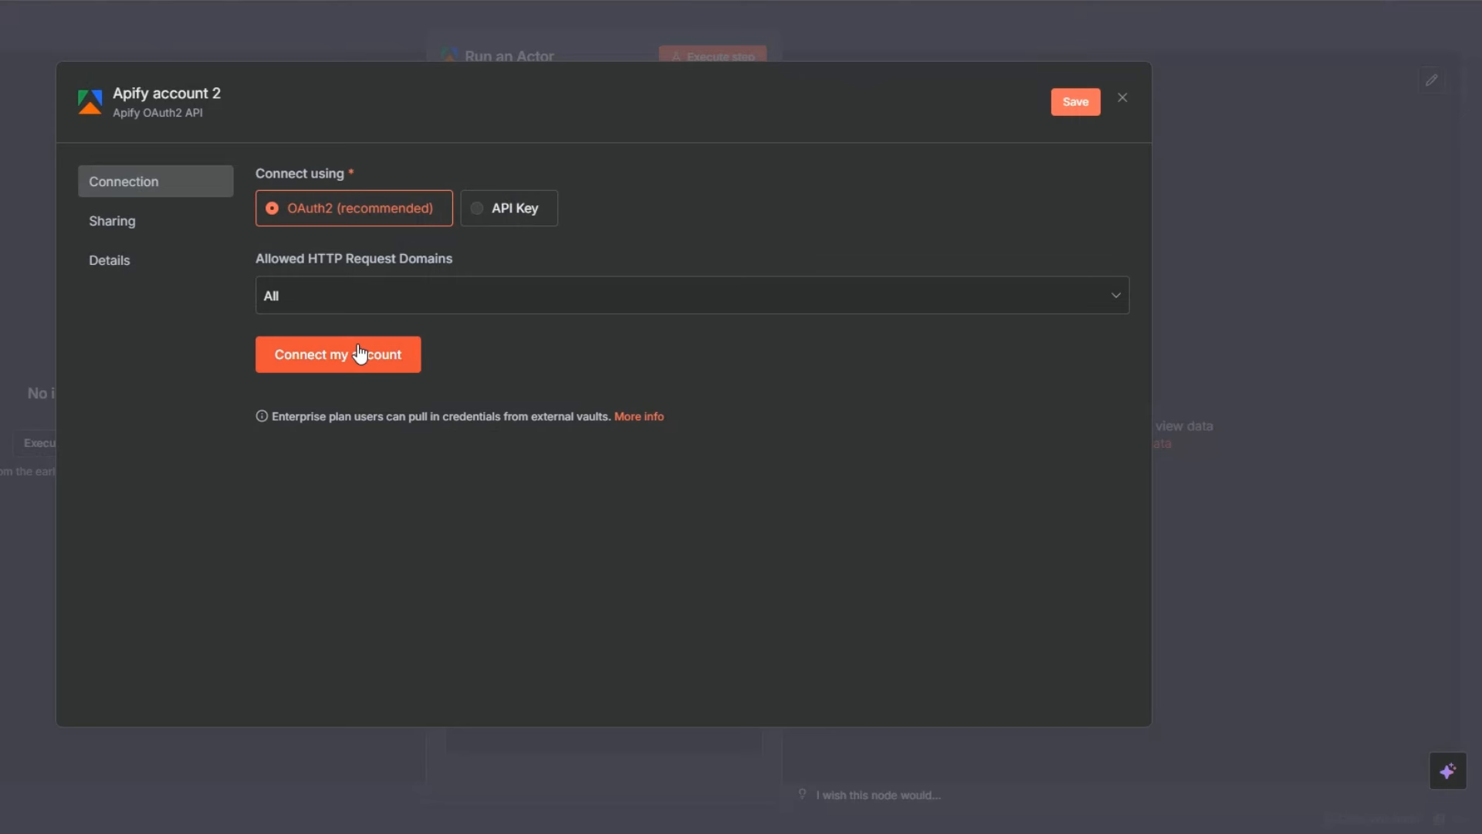
left_click(1122, 97)
left_click(658, 453)
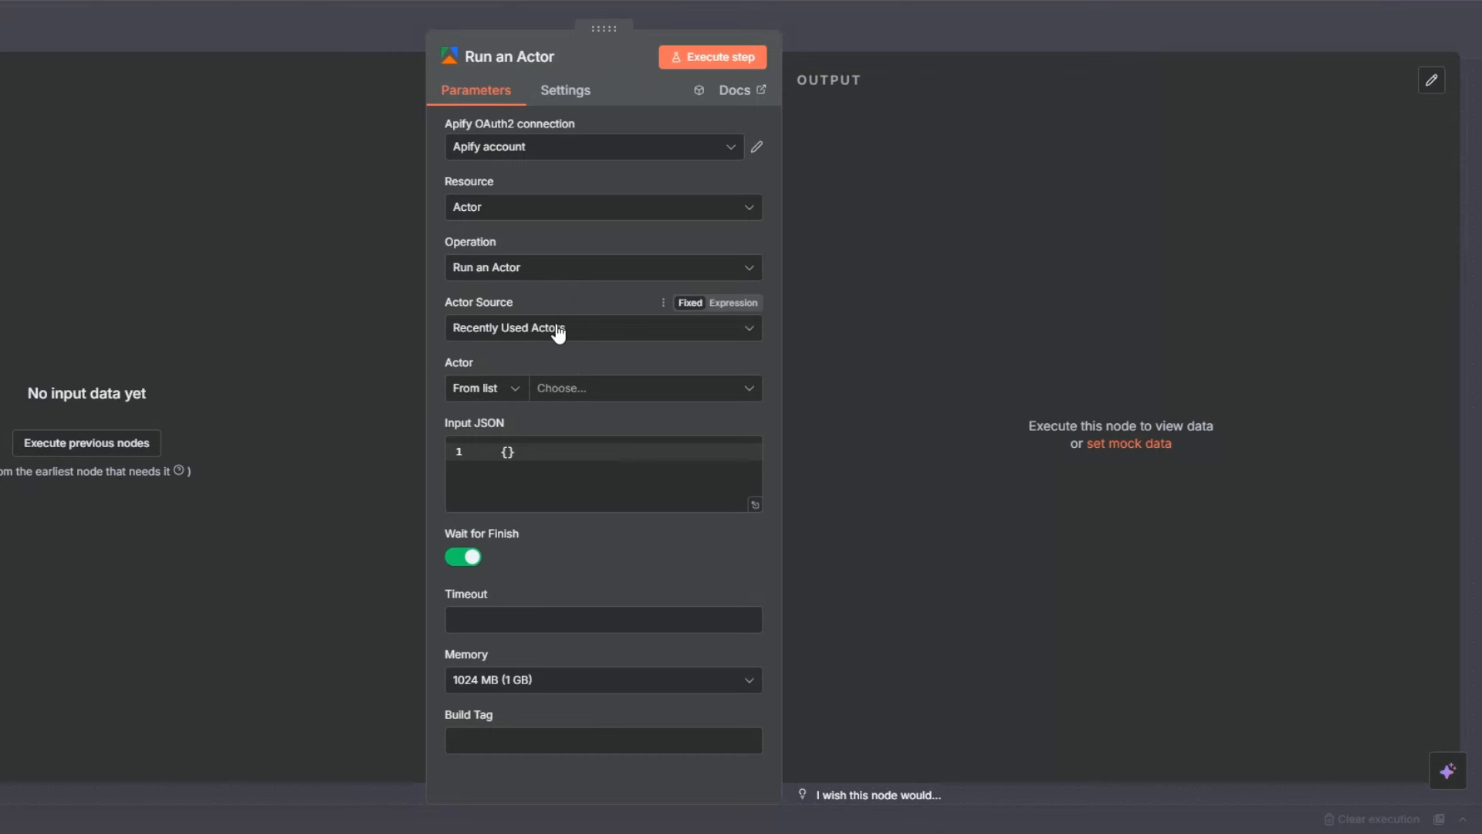
Step: Set the Run an Actor node's actor to Google Maps Scraper from the recently used actors
left_click(566, 392)
left_click(575, 466)
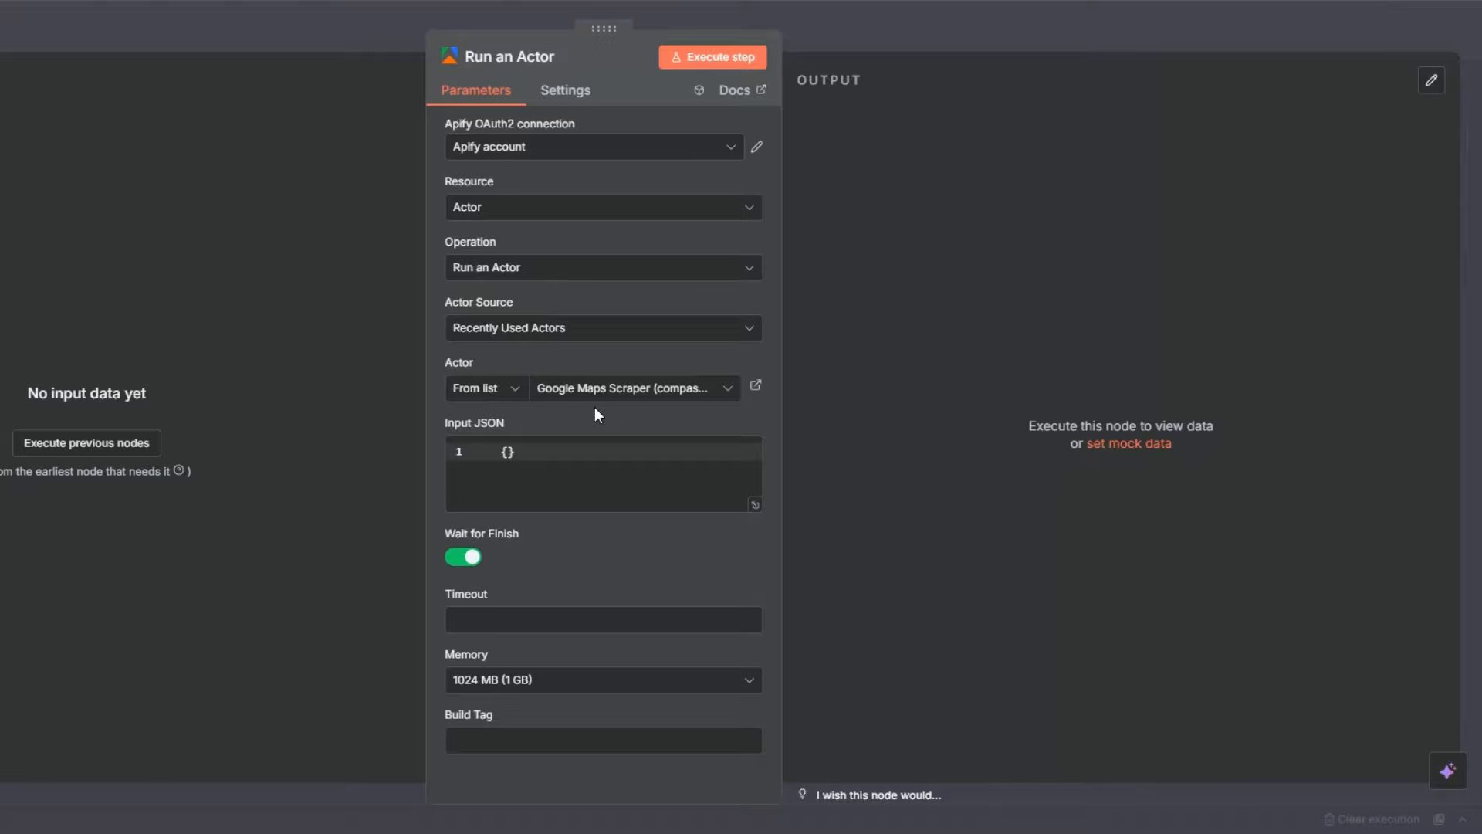
left_click(526, 469)
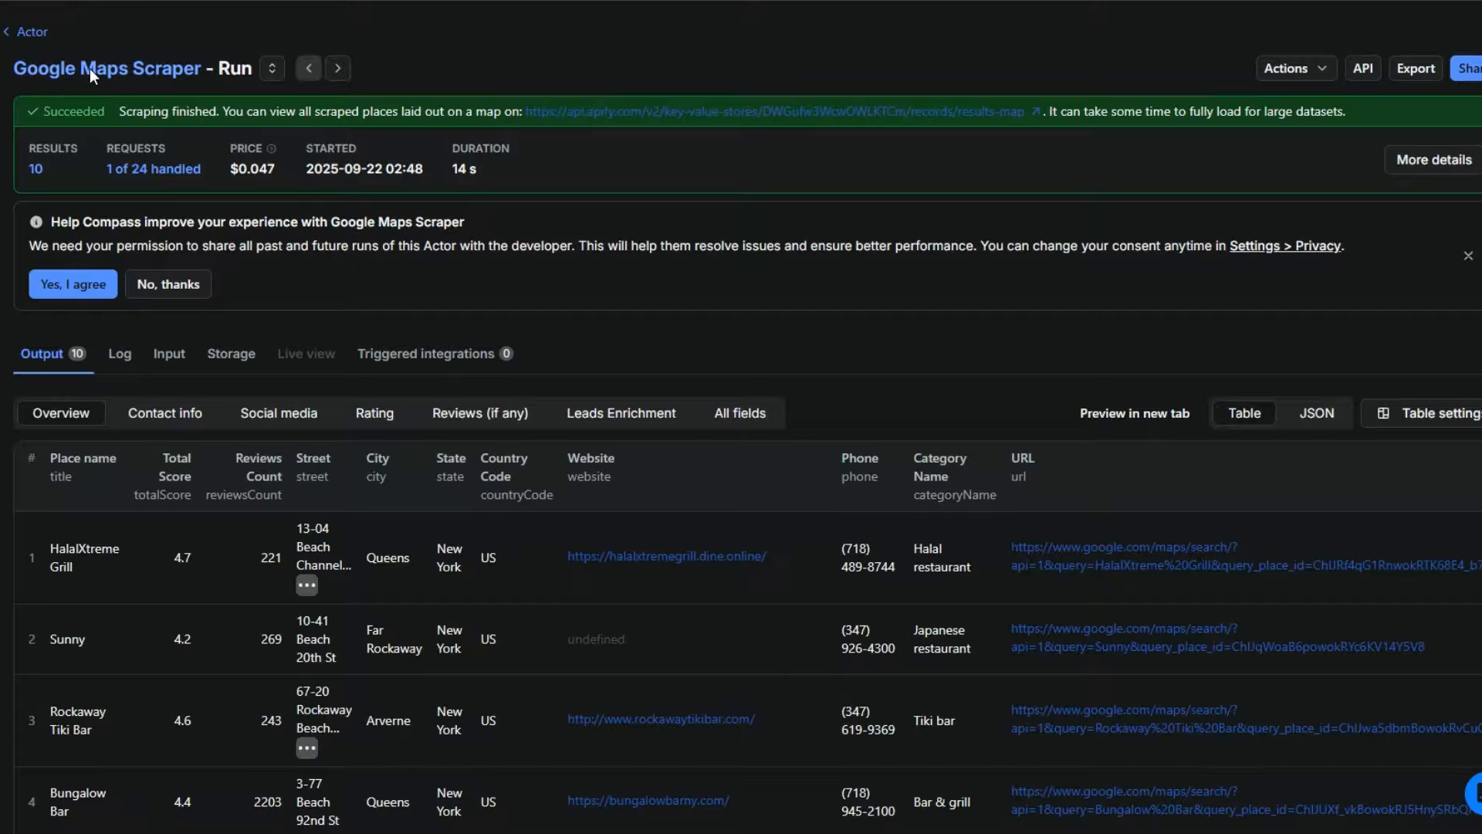
Step: Switch to the Apify console and copy the entire JSON version of the Google Maps Scraper's input
left_click(90, 68)
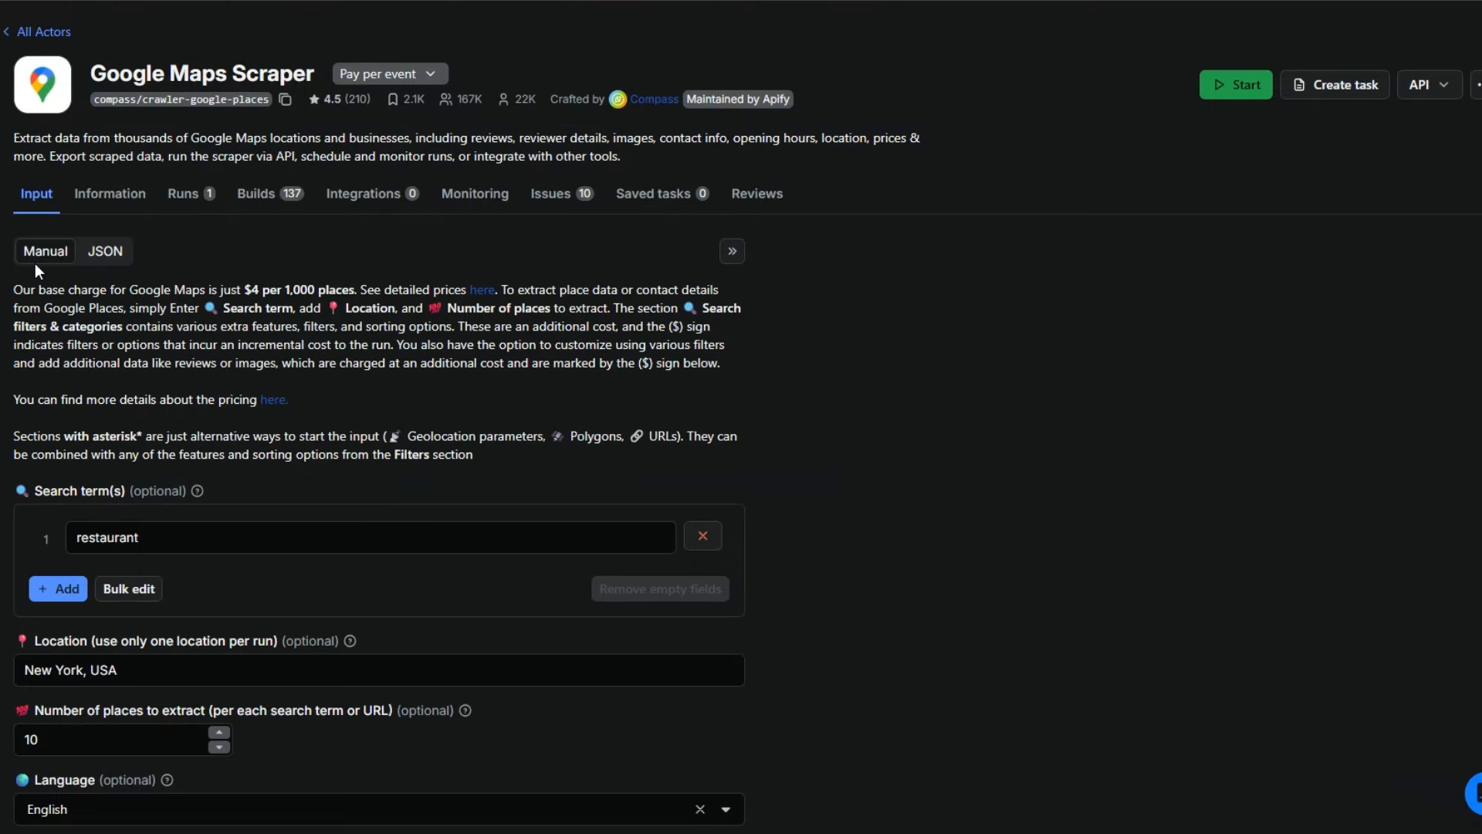
left_click(105, 250)
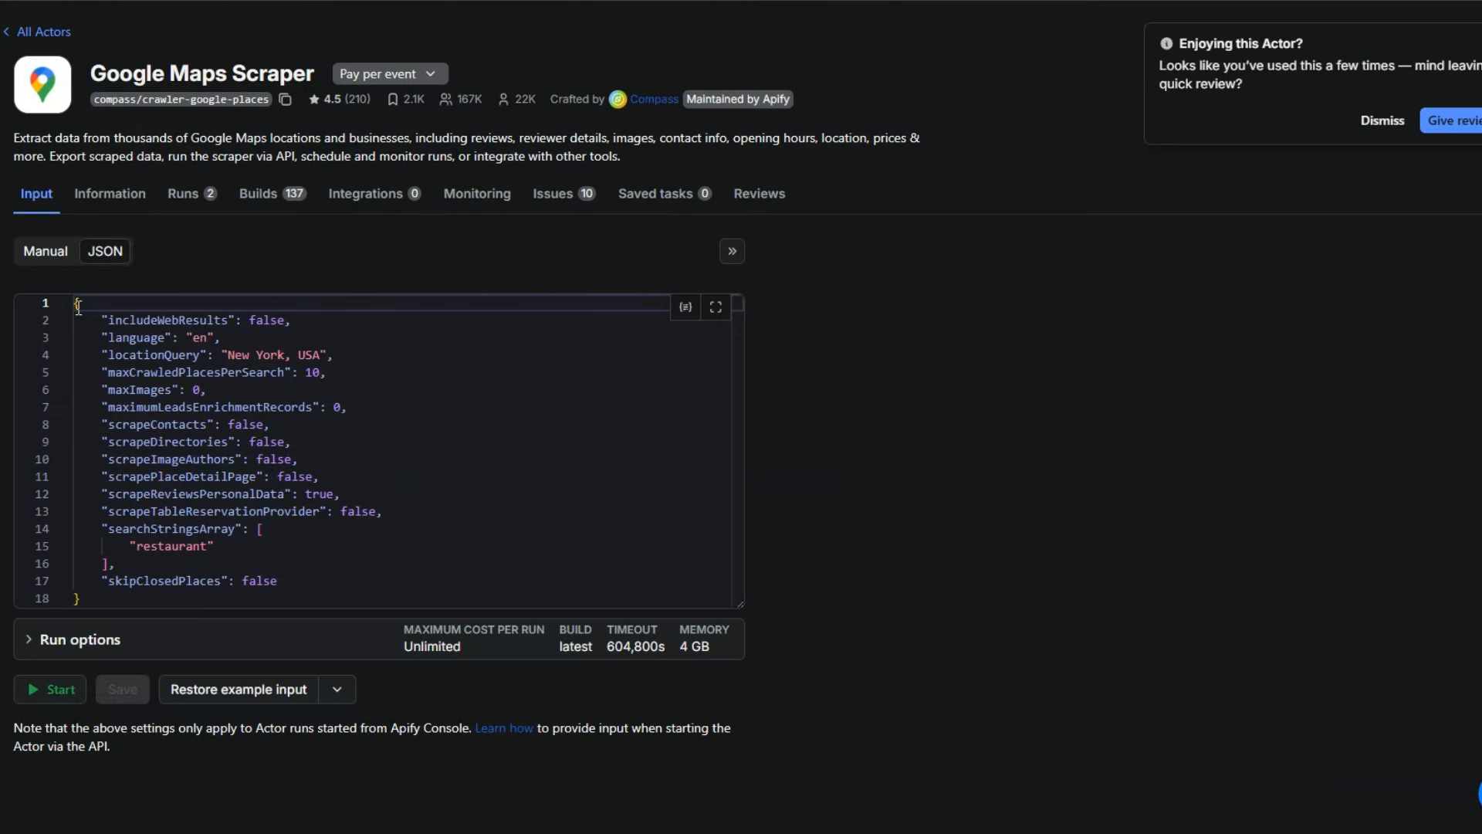
left_click_drag(78, 307, 149, 598)
right_click(166, 598)
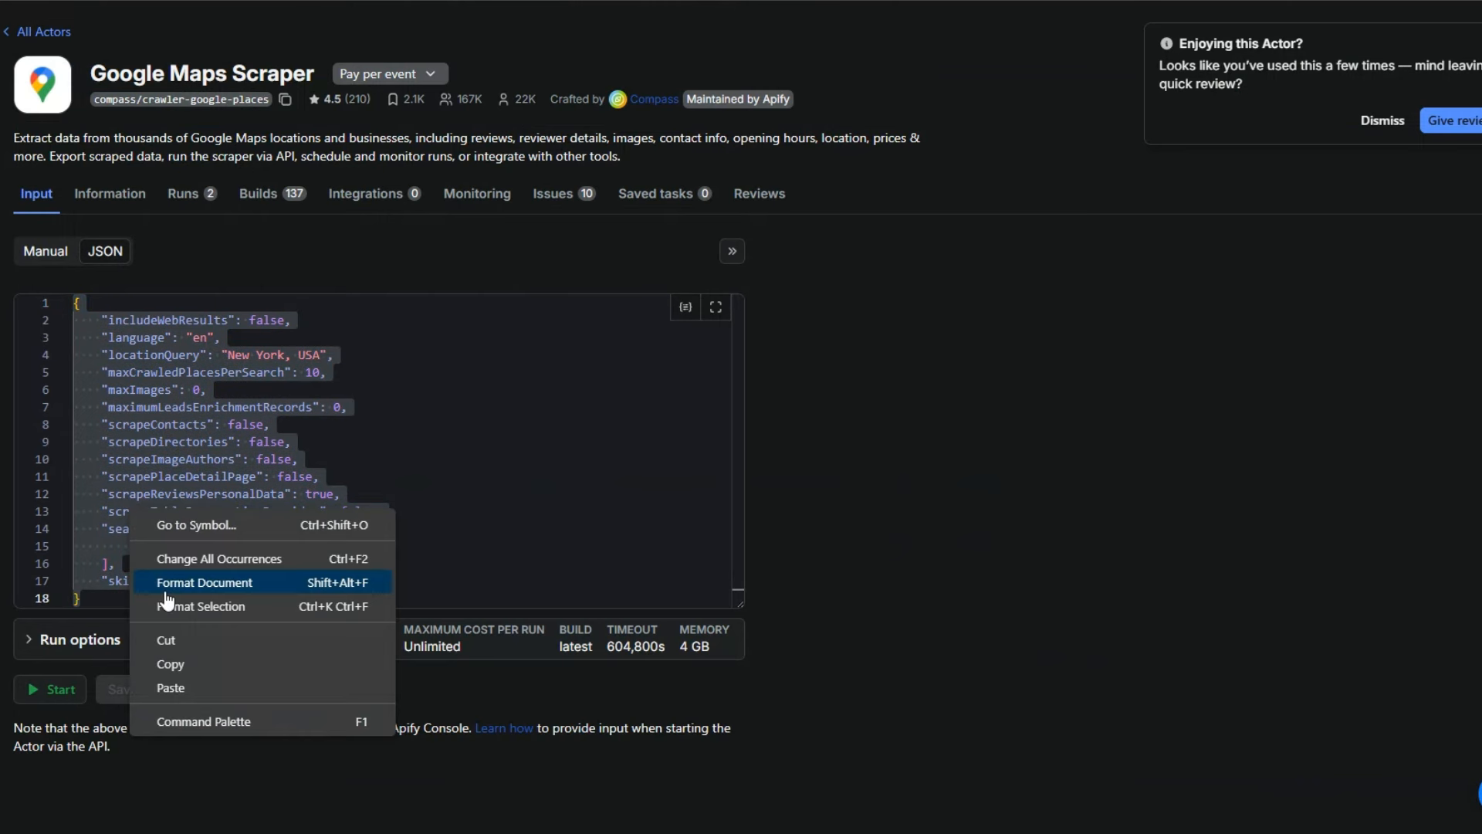
left_click(170, 664)
Step: Switch back to n8n and paste the copied JSON into Input JSON as an expression, checking its search term, place limit and location
key("alt+Tab")
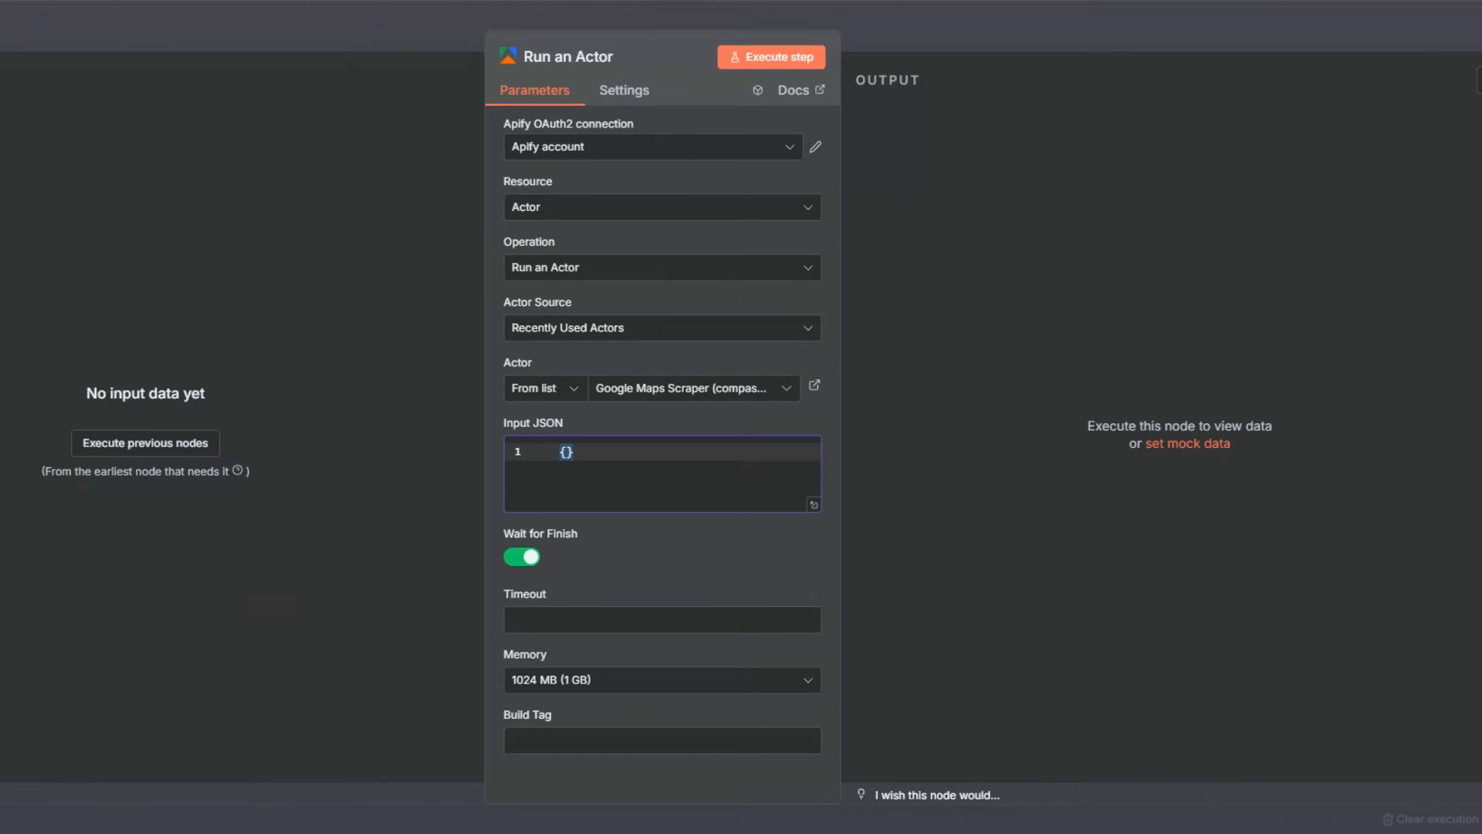
mouse_move(788, 430)
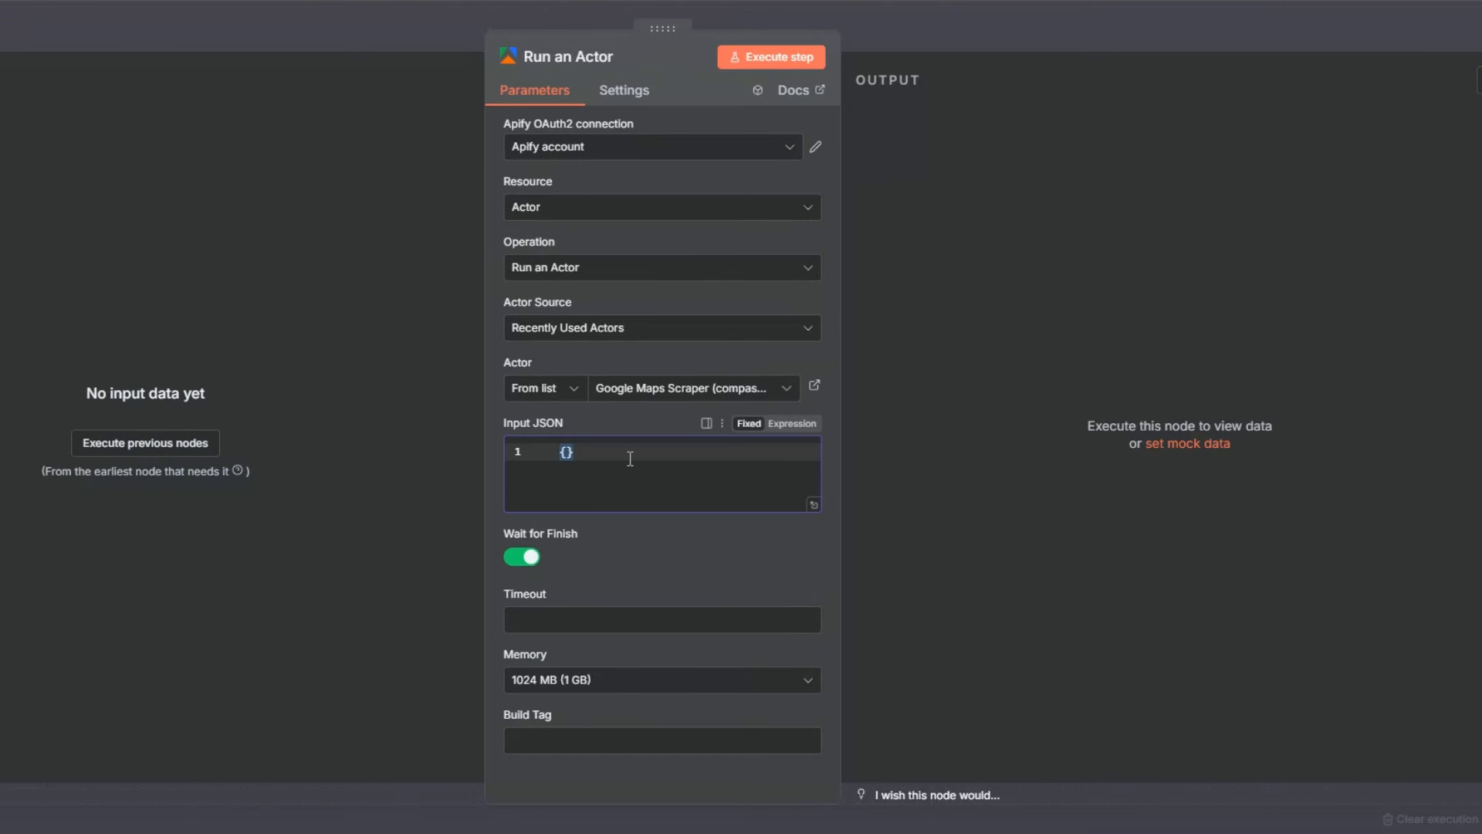
left_click(792, 423)
left_click(814, 465)
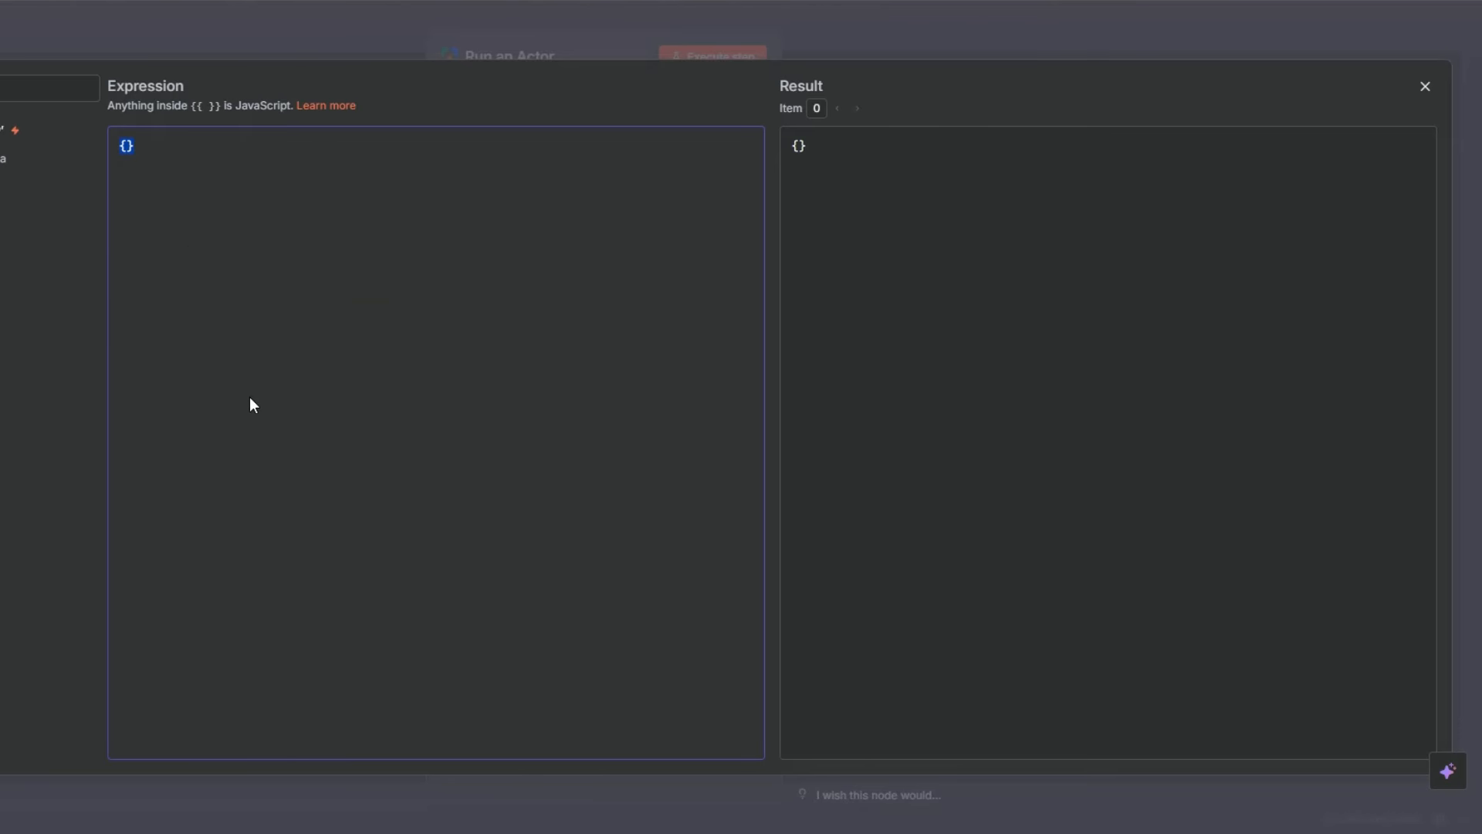
key("ctrl+v")
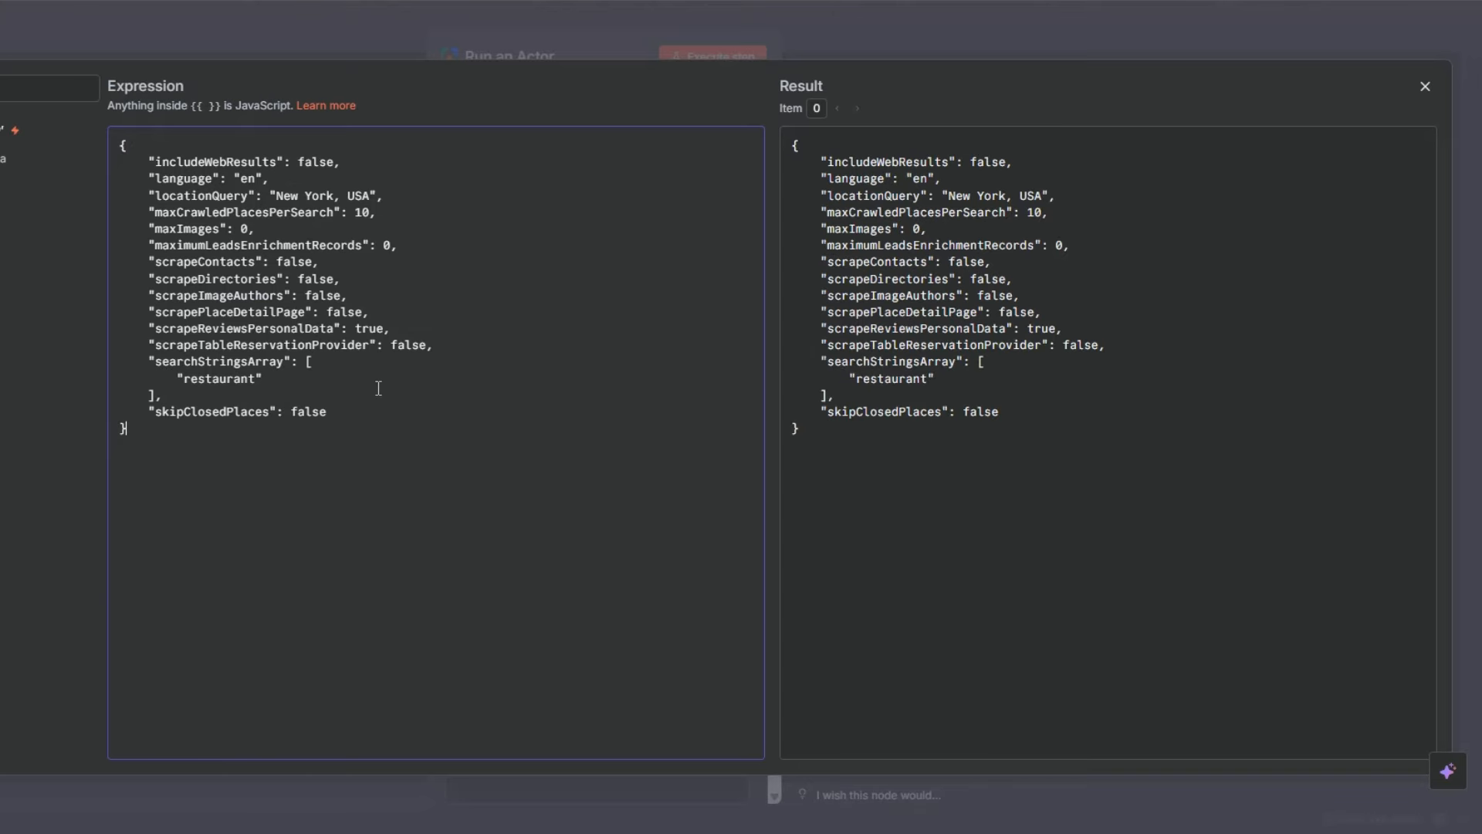
left_click_drag(184, 378, 256, 379)
double_click(365, 212)
left_click_drag(280, 195, 401, 198)
key("Escape")
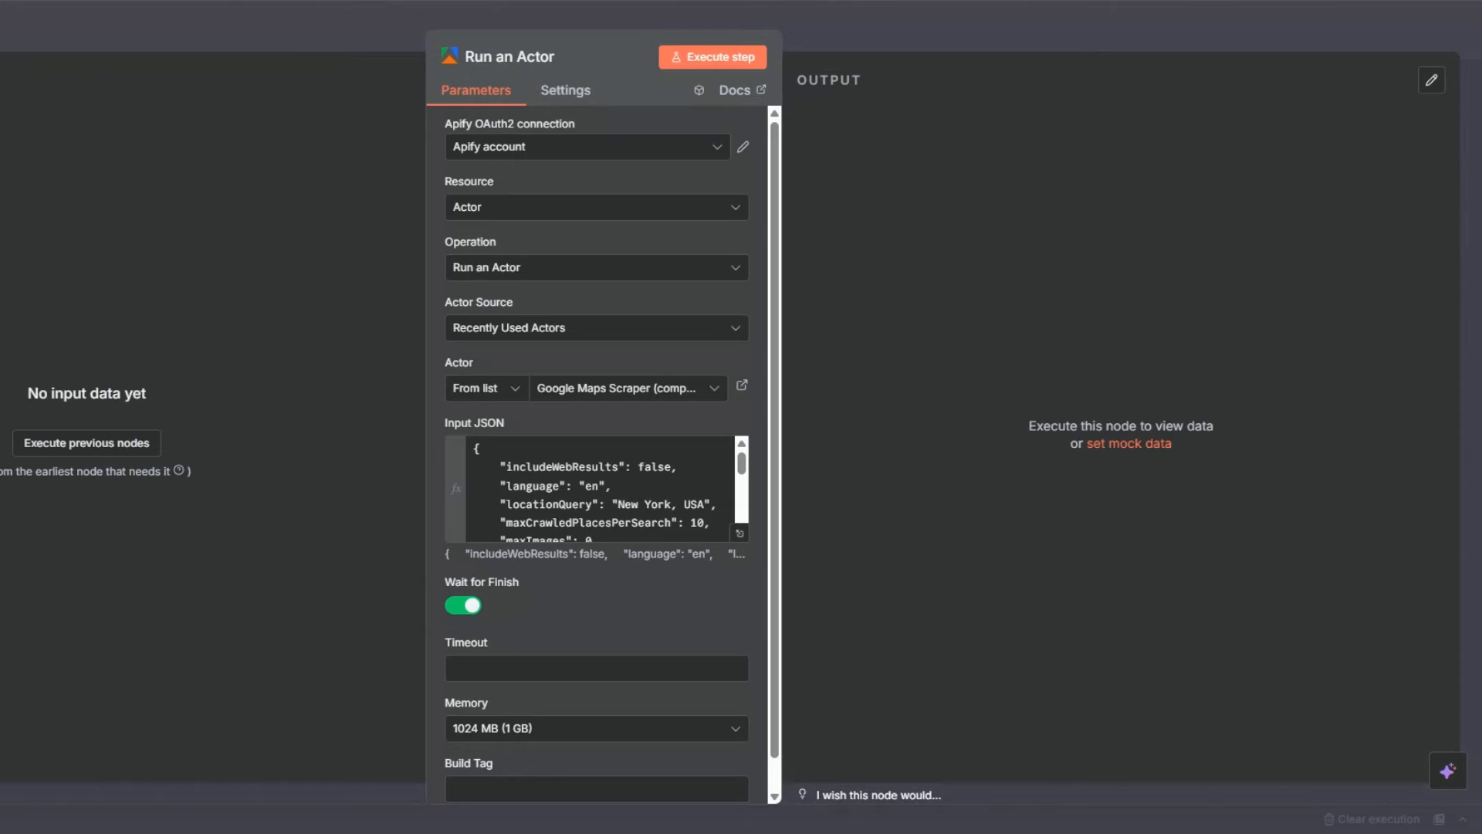
key("Escape")
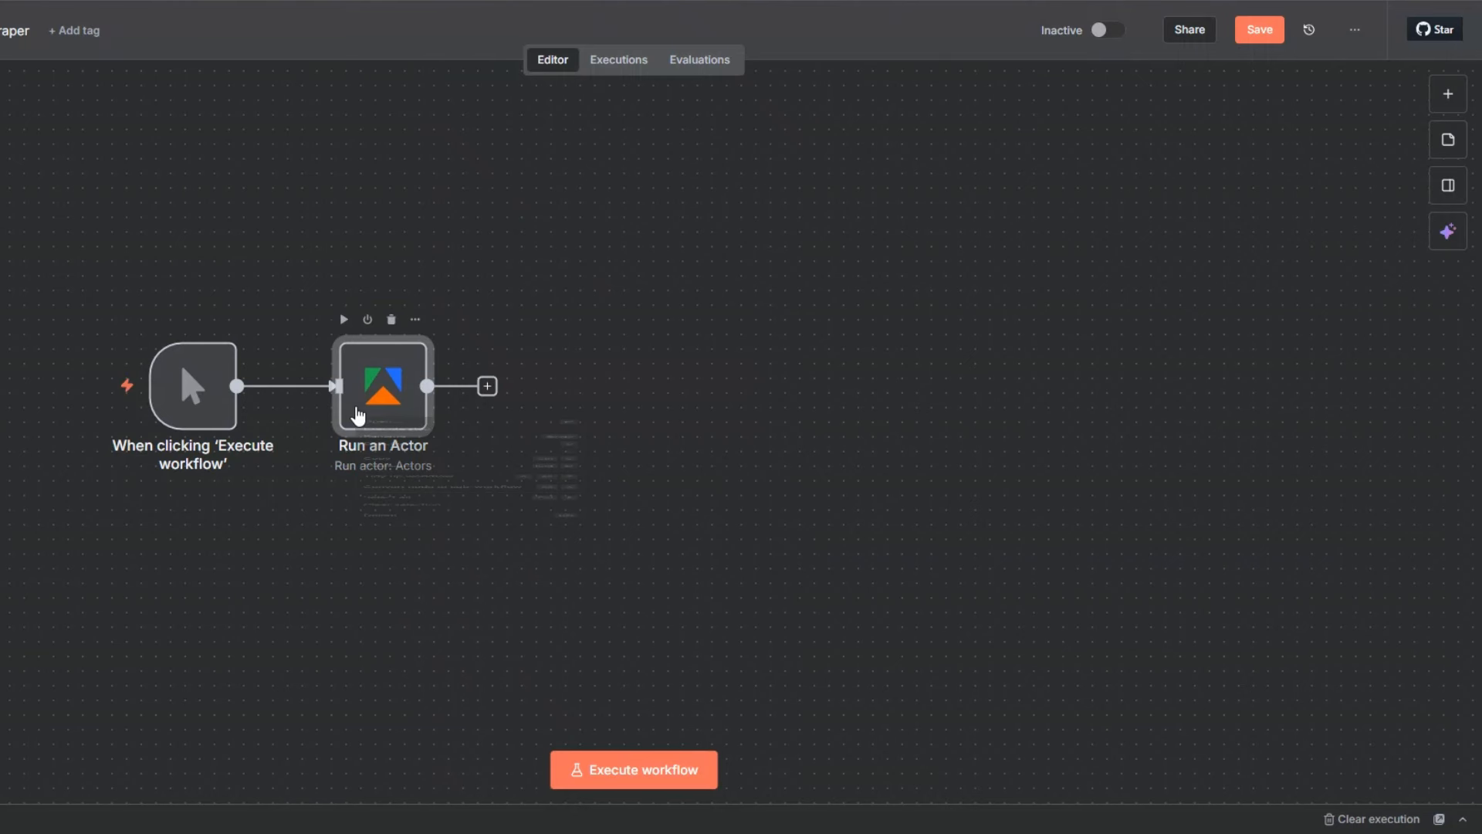
Step: Execute the Run an Actor node and check the run status and defaultDatasetId in its output
right_click(357, 417)
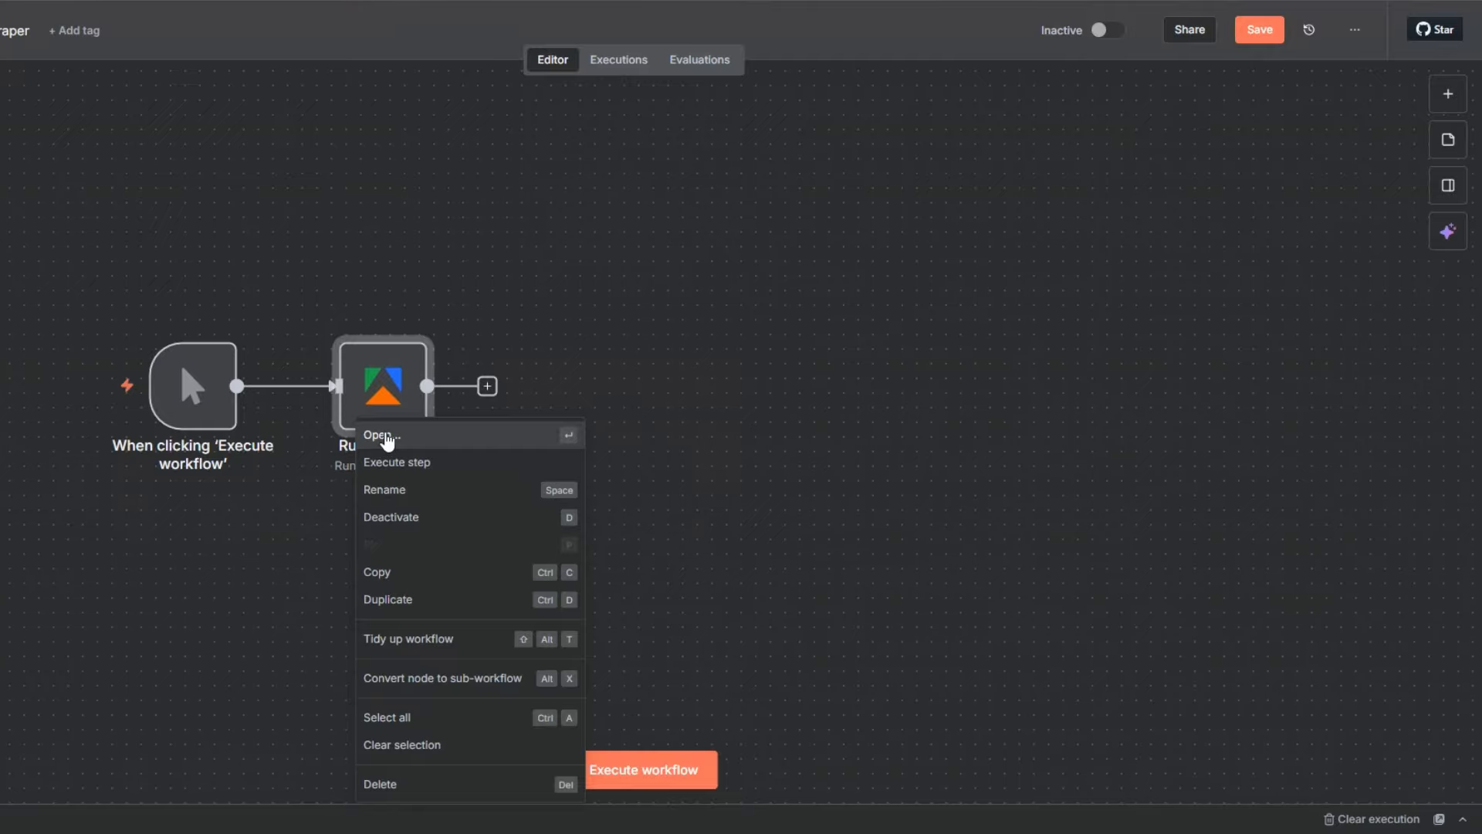
left_click(382, 435)
left_click(710, 57)
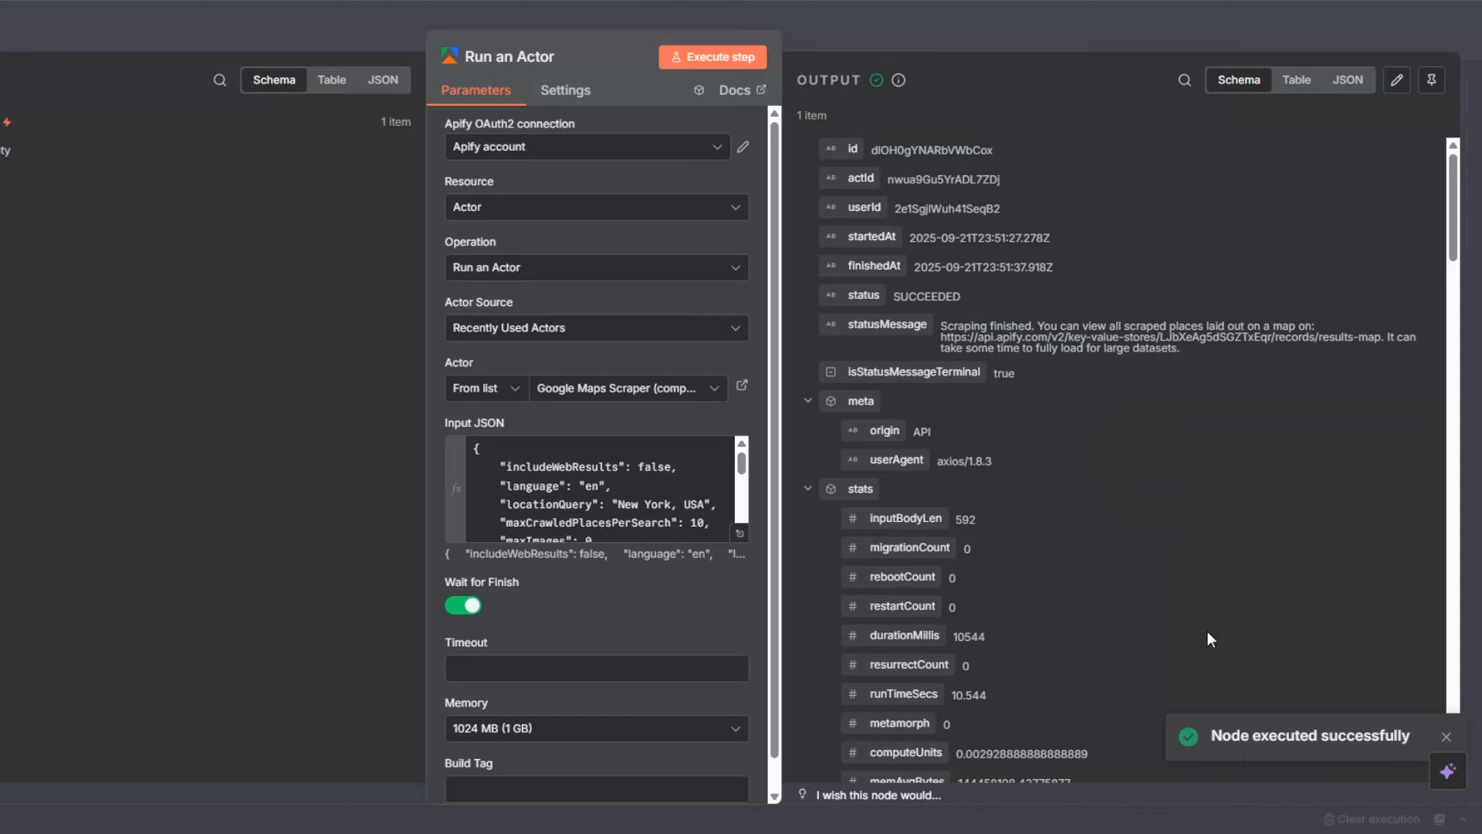
left_click_drag(893, 296, 954, 297)
scroll(1188, 448, "down", 6)
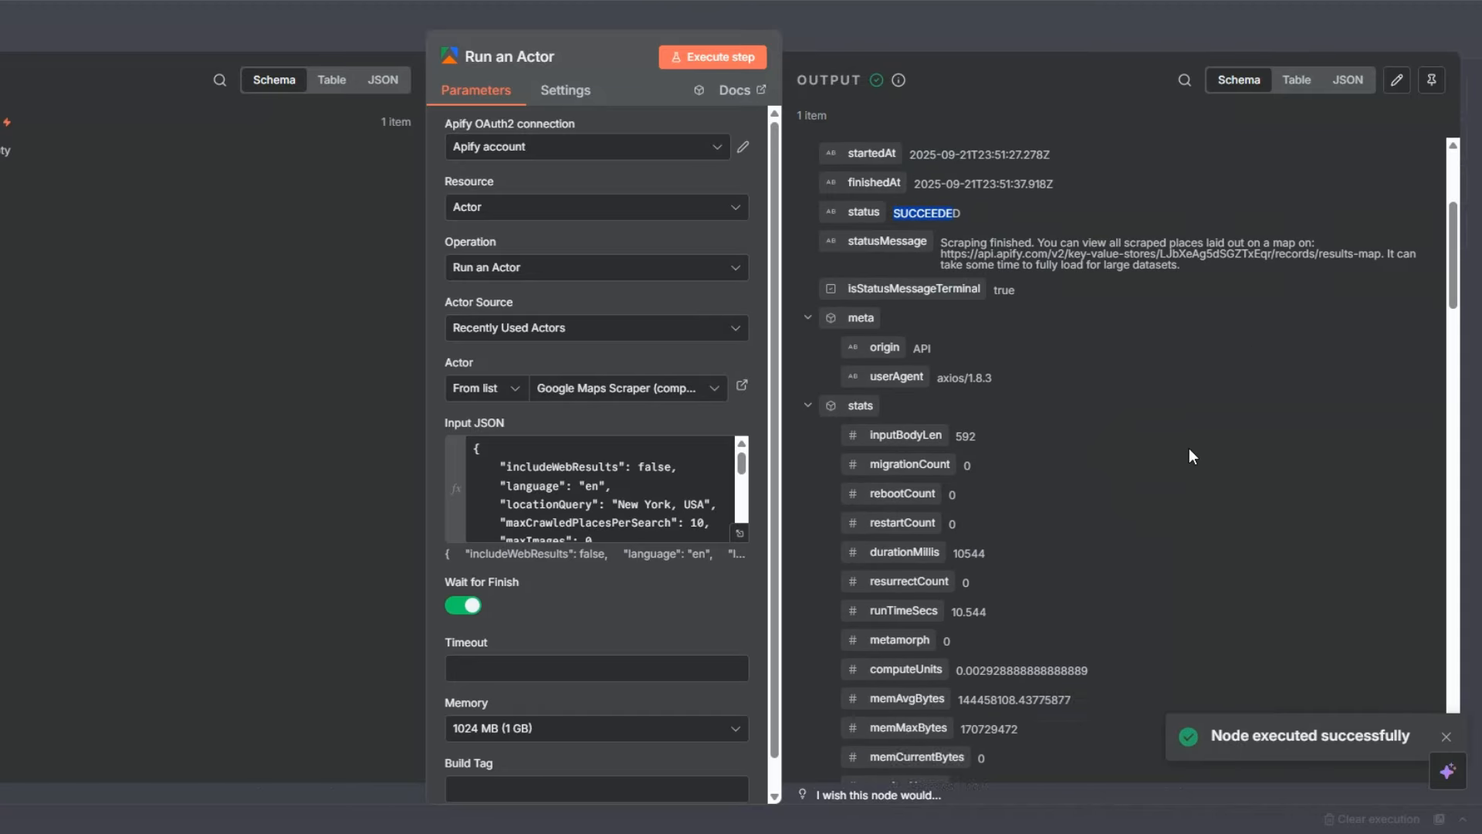
scroll(1189, 447, "down", 5)
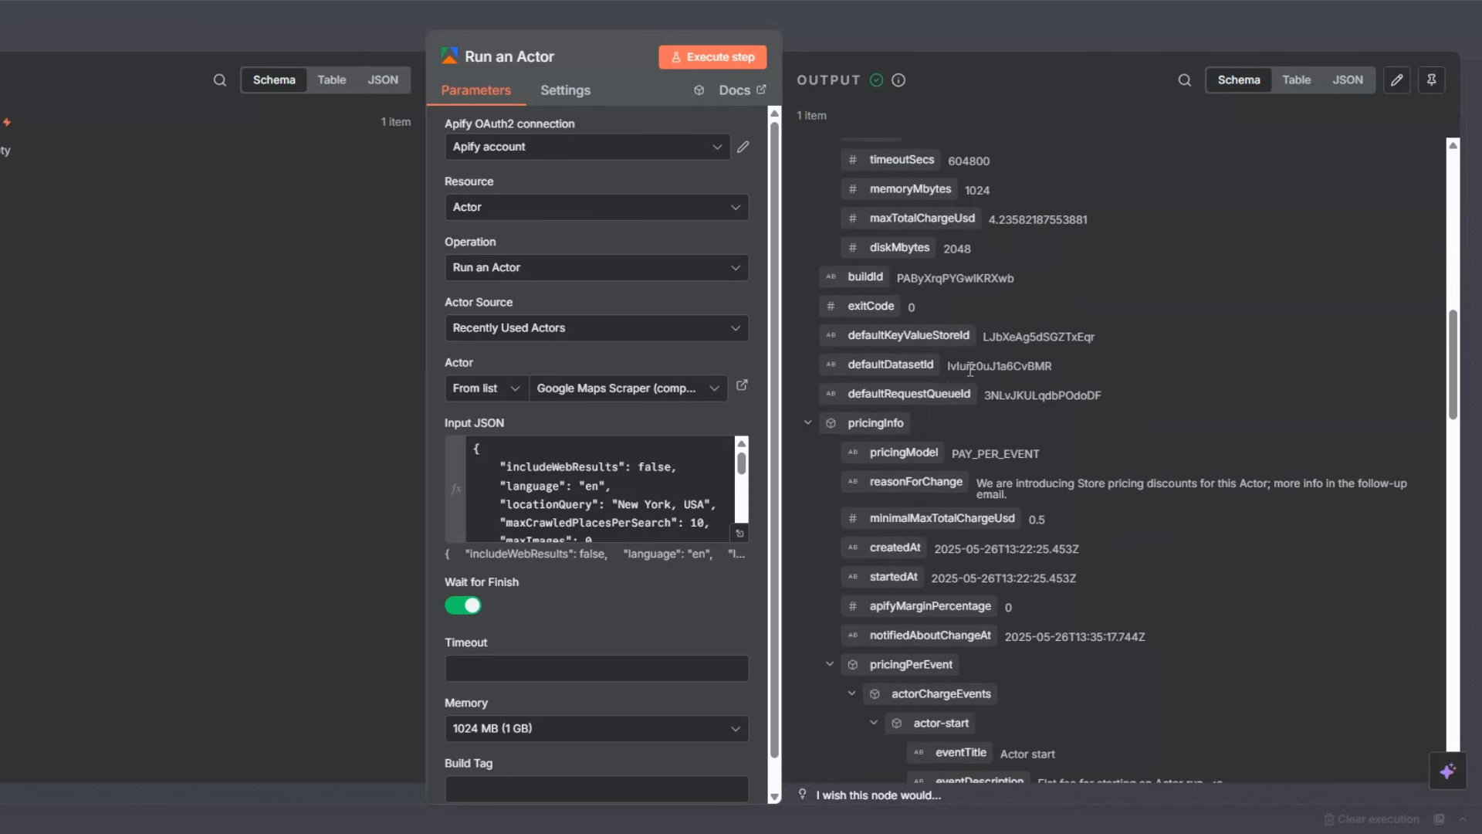
left_click_drag(947, 372, 1078, 366)
key("Escape")
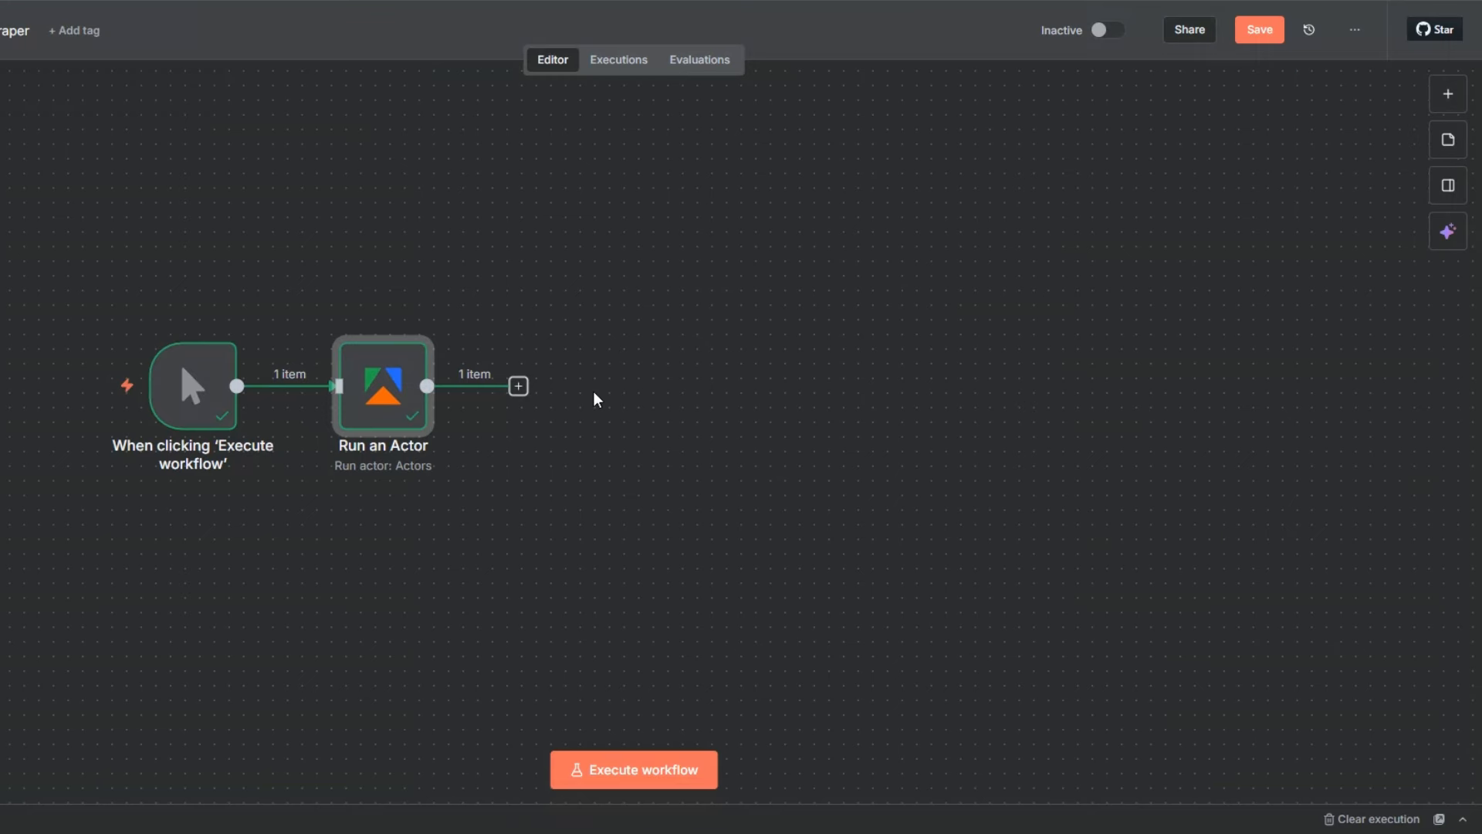
Step: Add an Apify "Get dataset items" node after Run an Actor and map its Dataset ID to {{ $json.defaultDatasetId }}
left_click(519, 386)
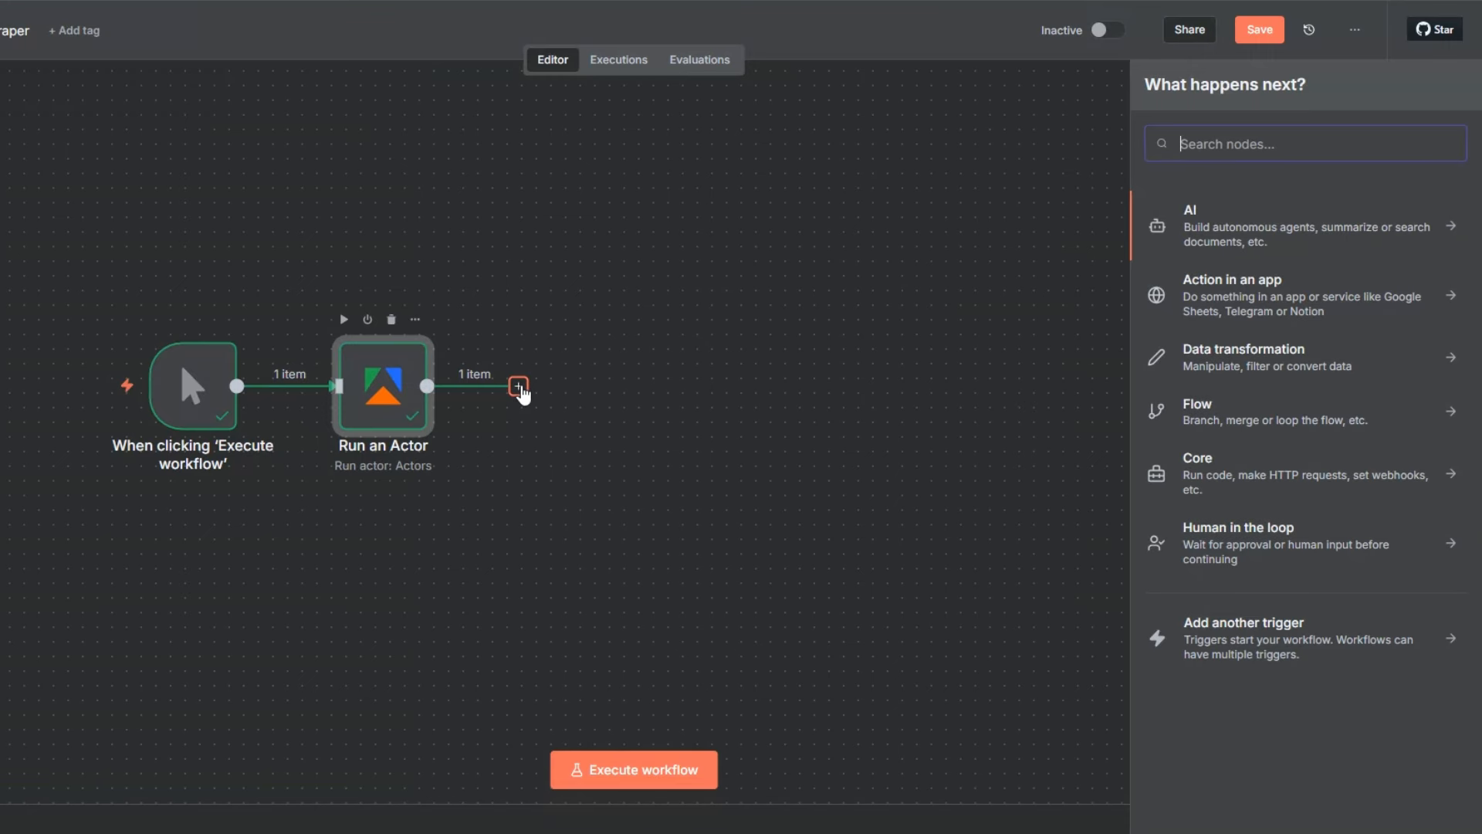
type("ap")
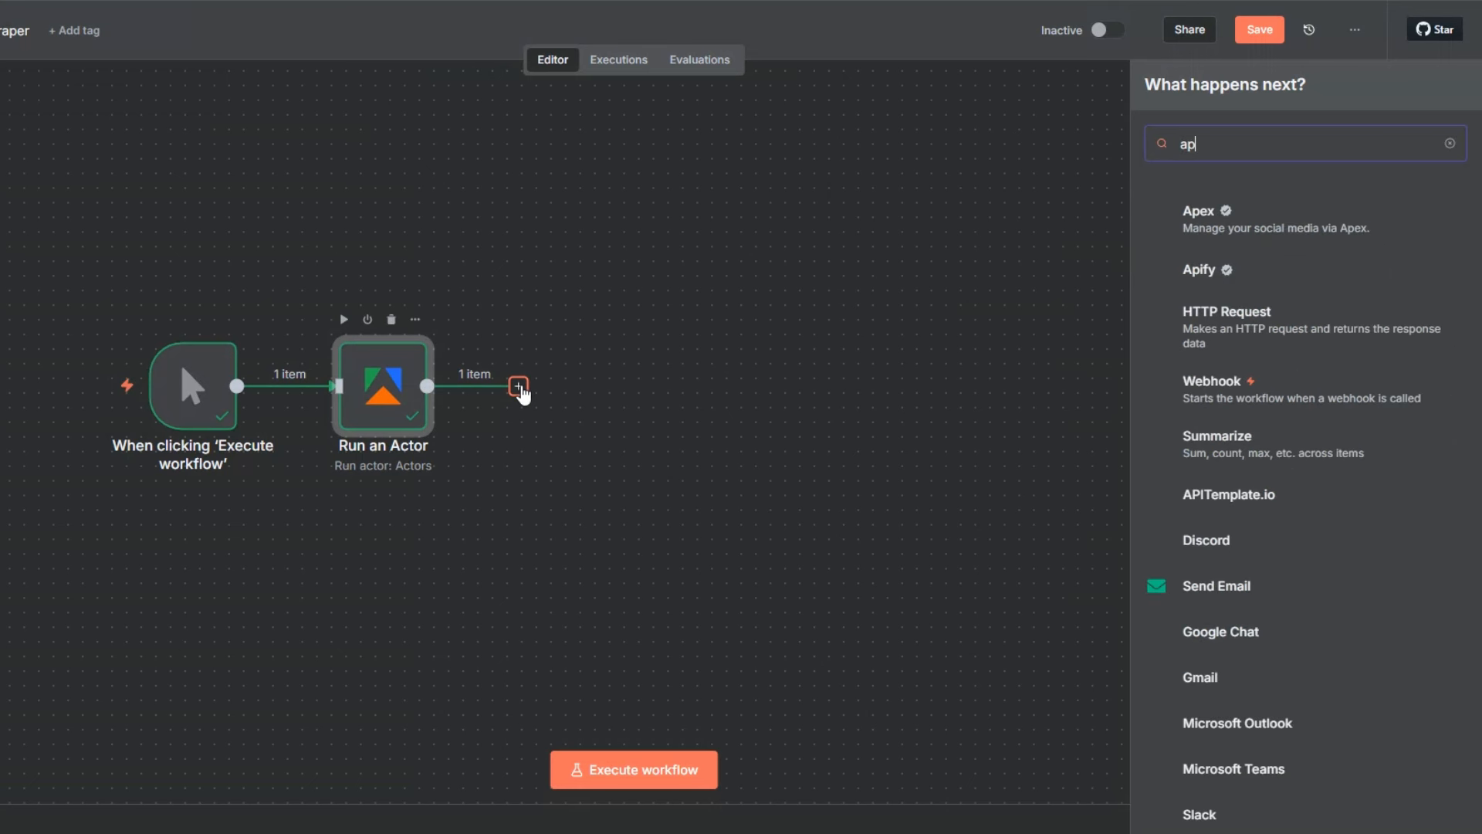
type("i")
key("Return")
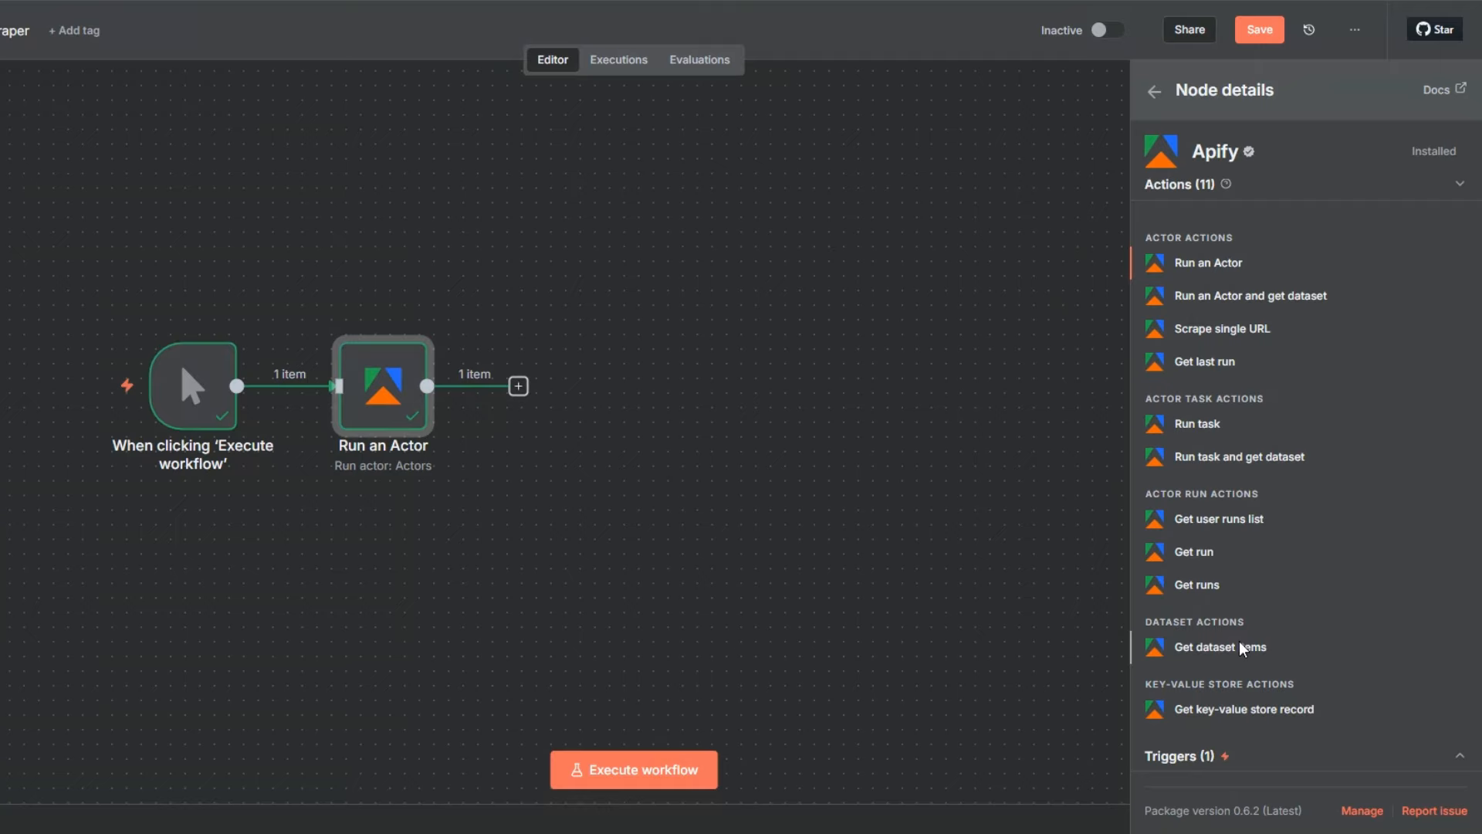
left_click(1242, 648)
scroll(48, 431, "down", 5)
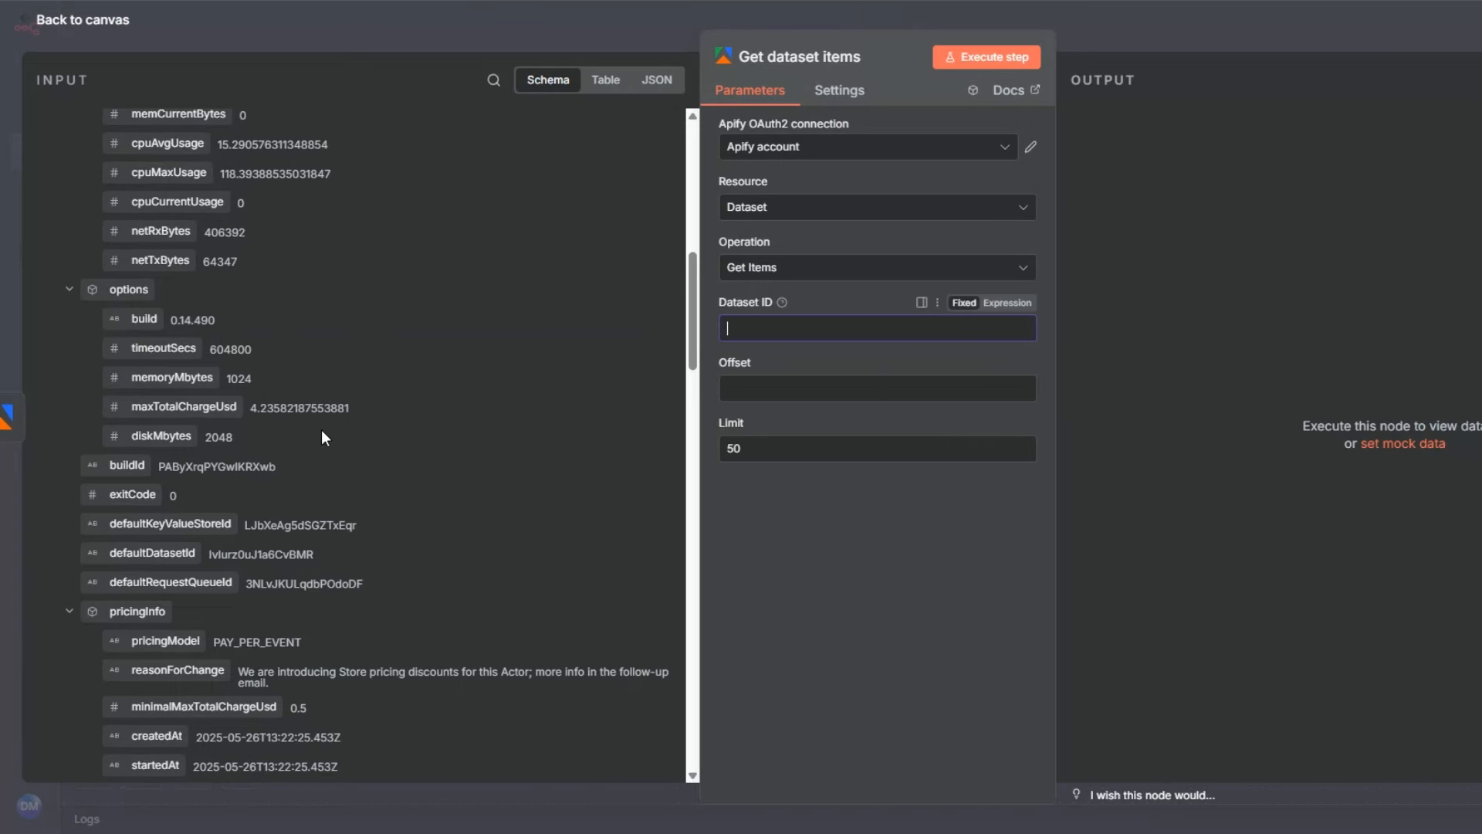
left_click_drag(152, 554, 762, 338)
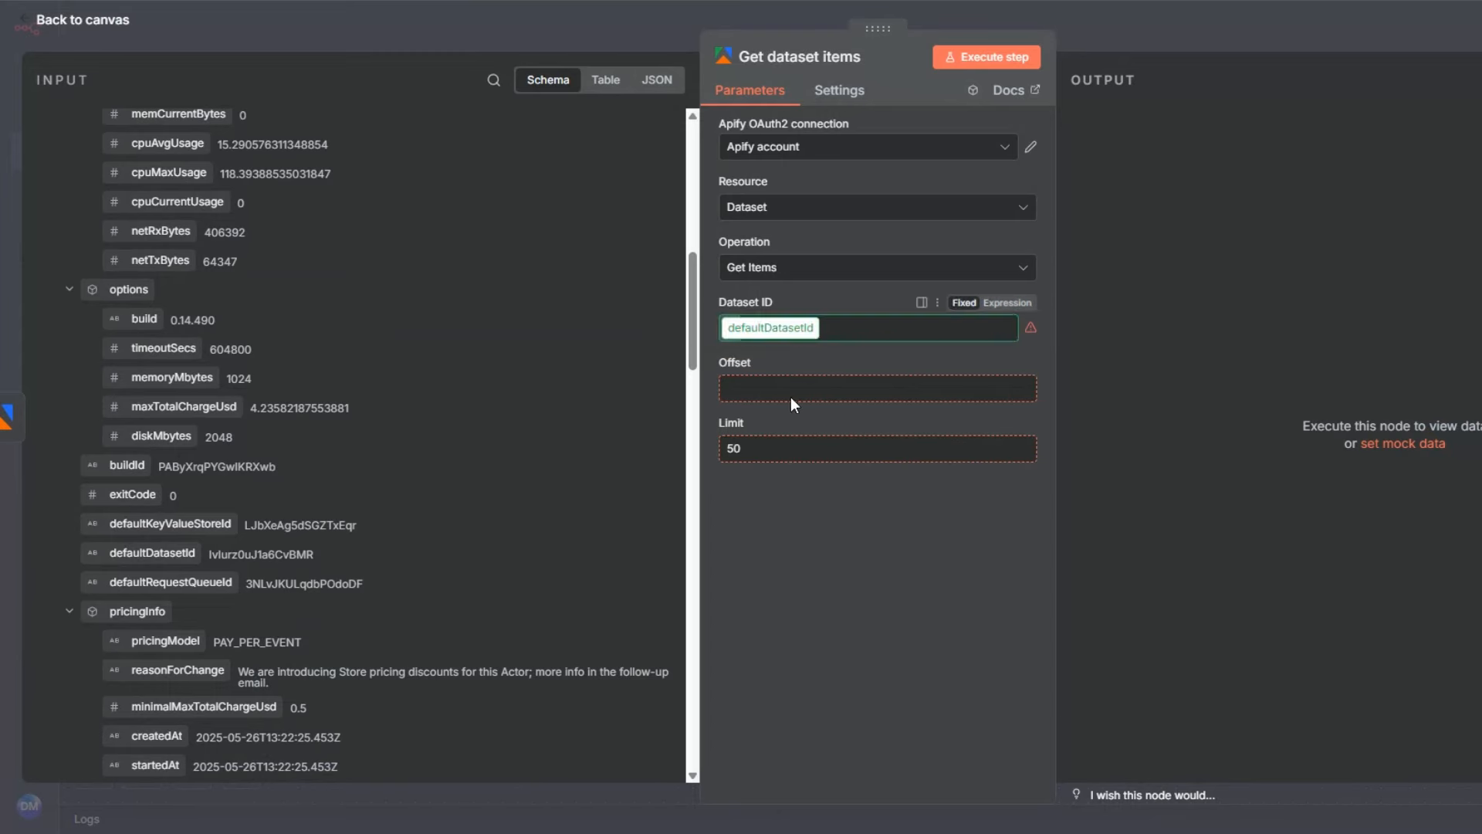
Step: Execute the Get dataset items node and view the scraped places as a table
left_click(1004, 48)
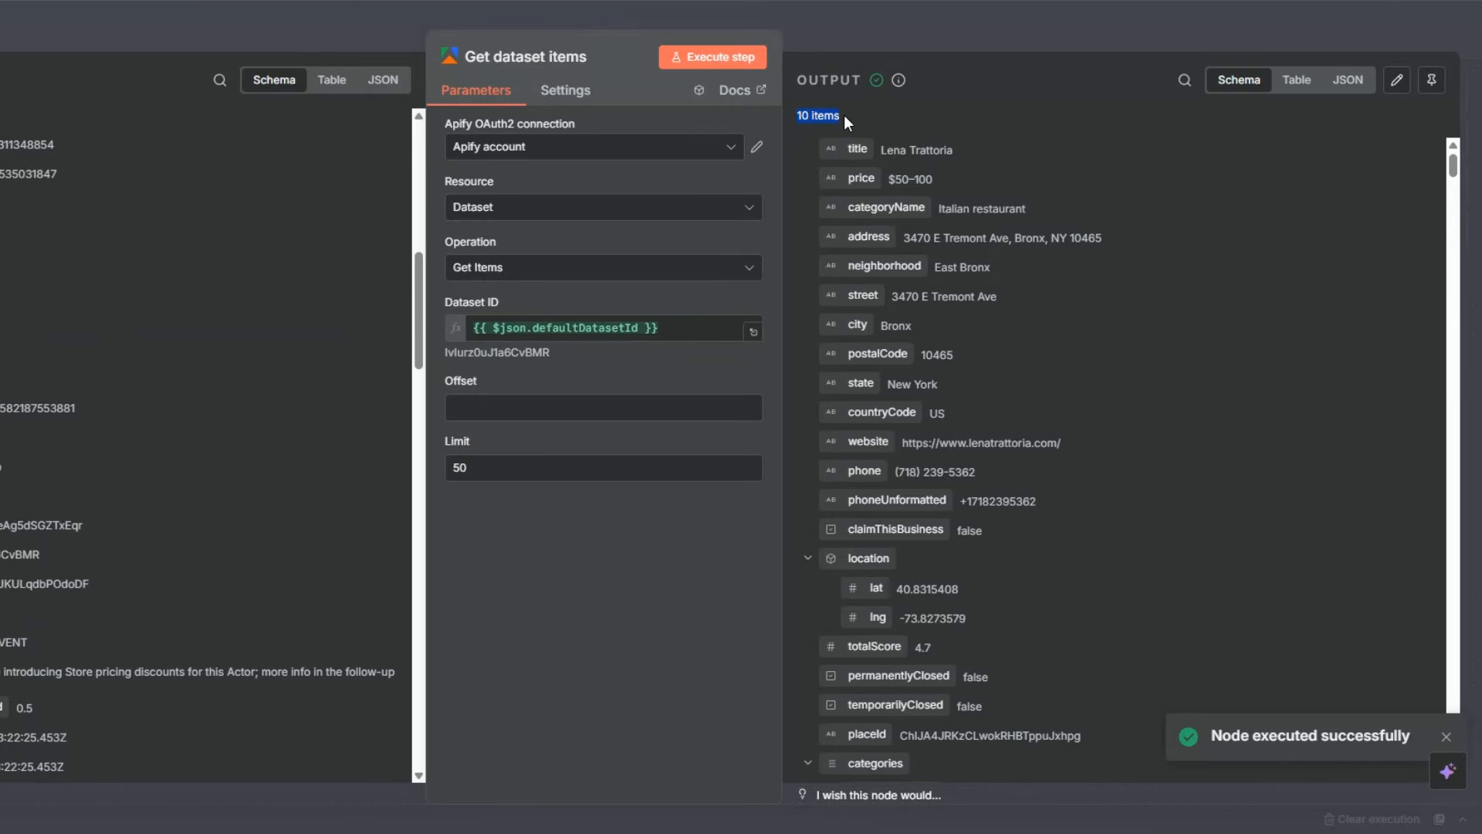
left_click(1296, 81)
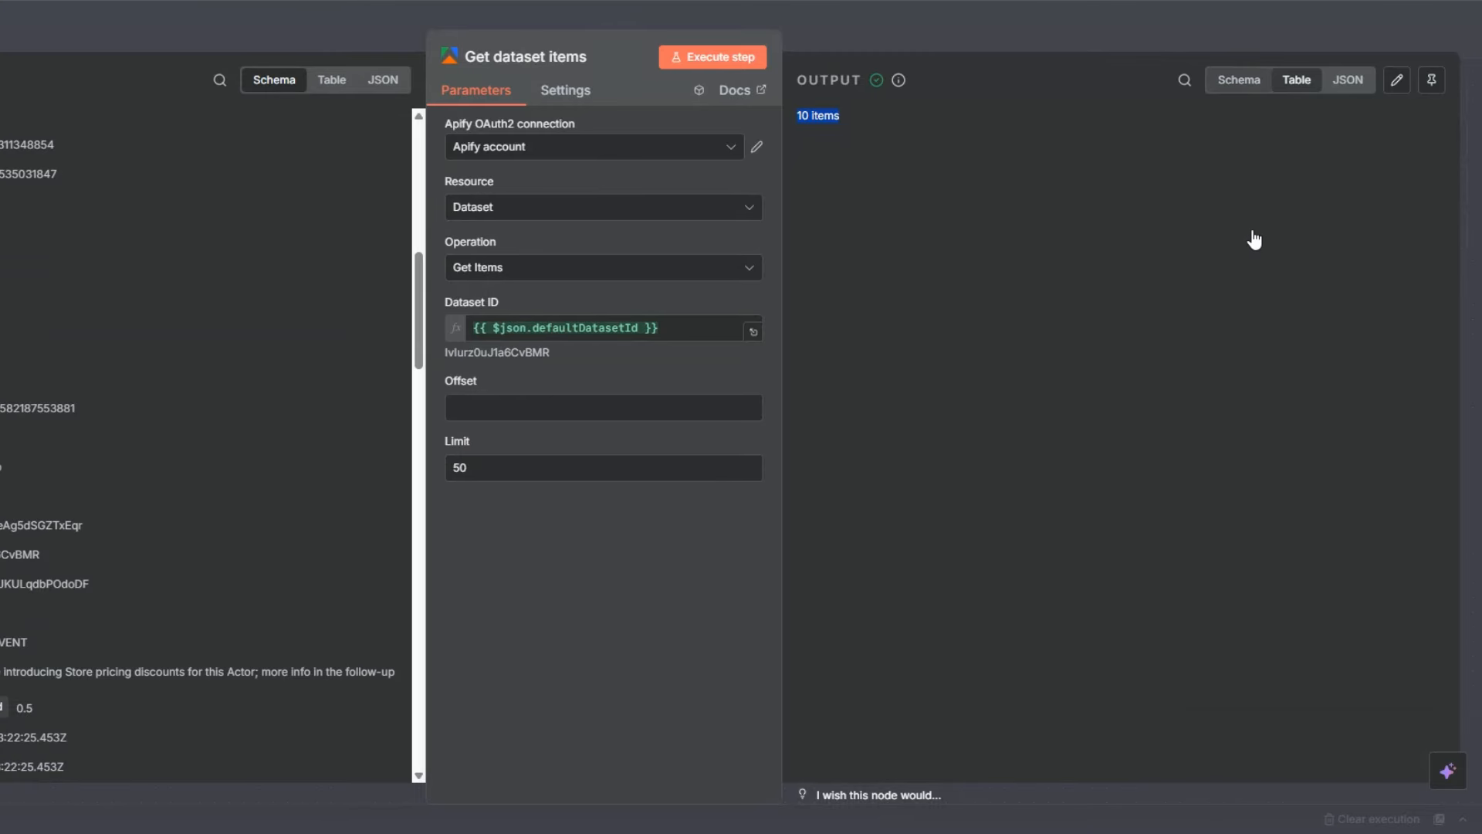
left_click(1295, 82)
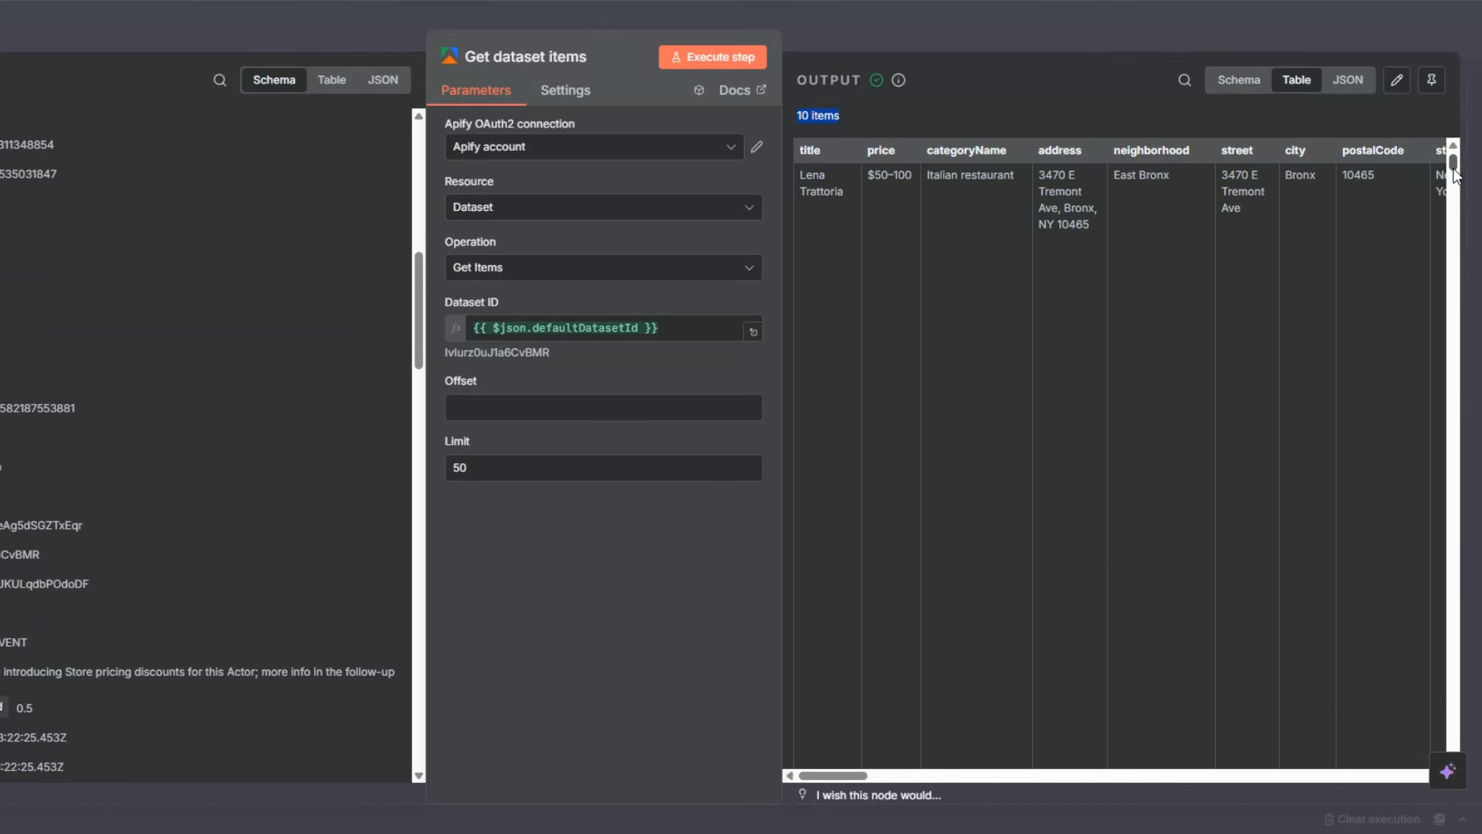
left_click_drag(1454, 175, 1479, 427)
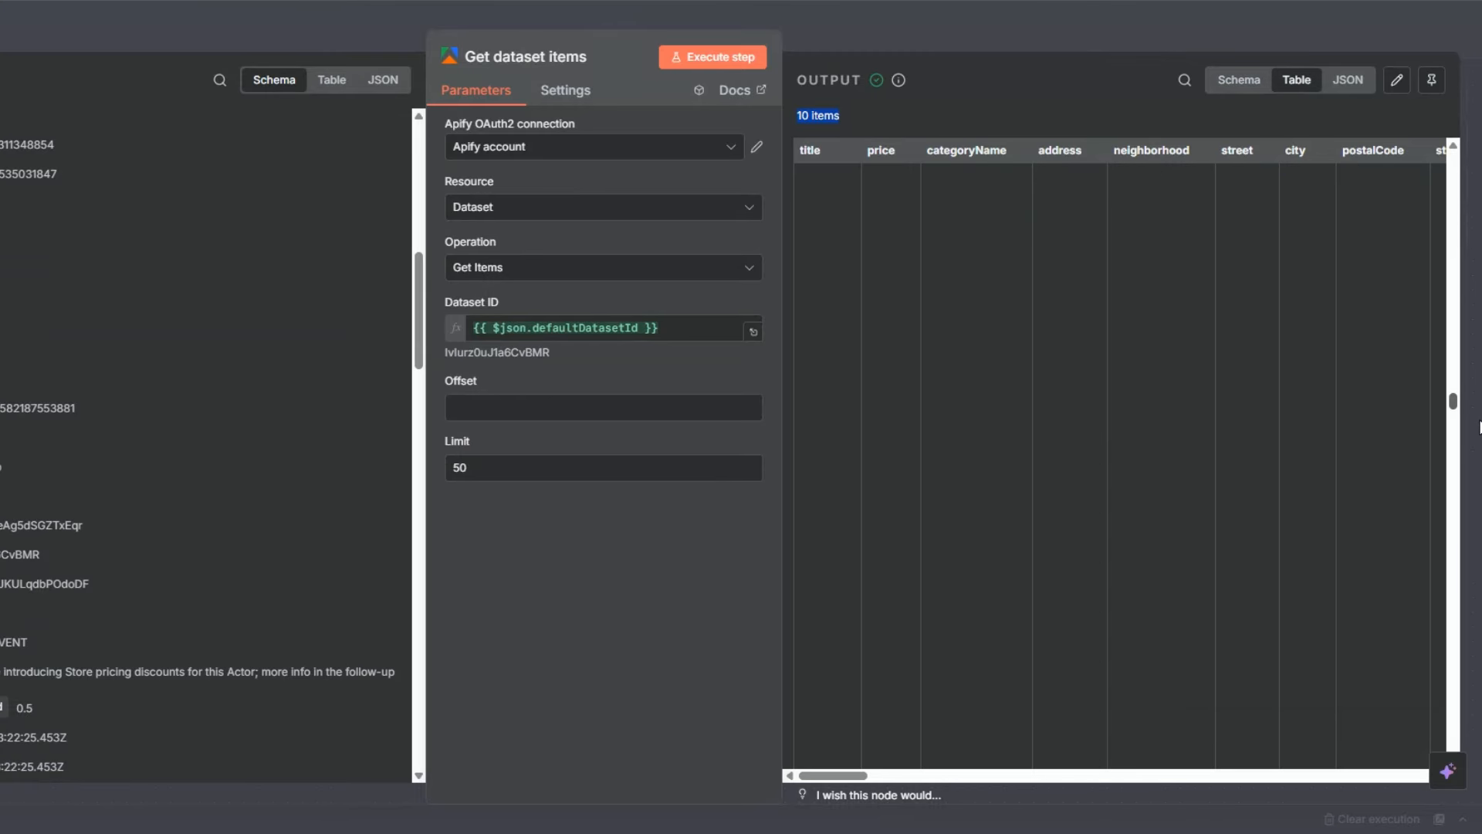
key("Escape")
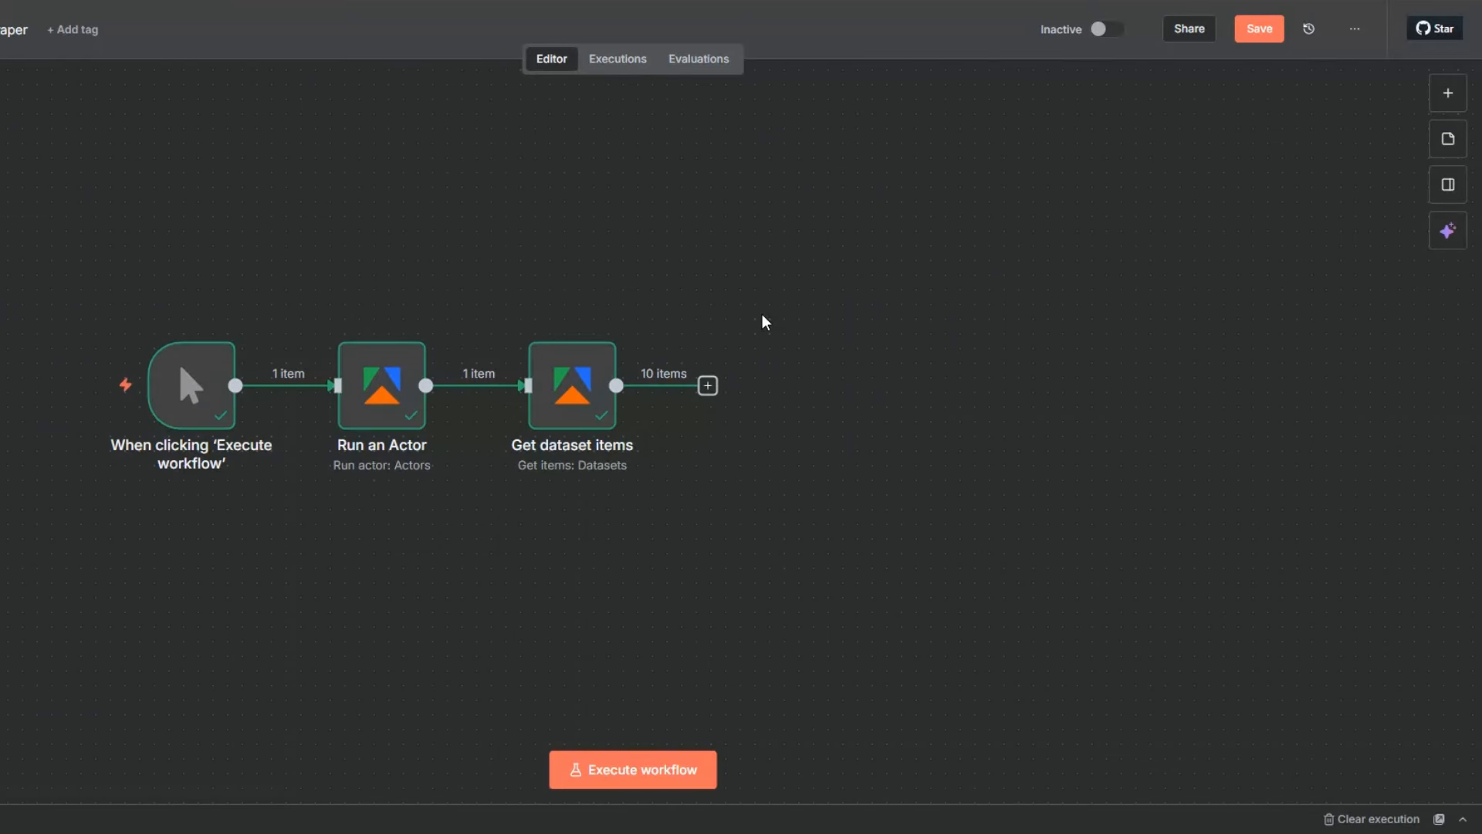
Step: Open the Run an Actor node and examine the hard-coded search term, location and place limit in its expanded Input JSON
right_click(361, 411)
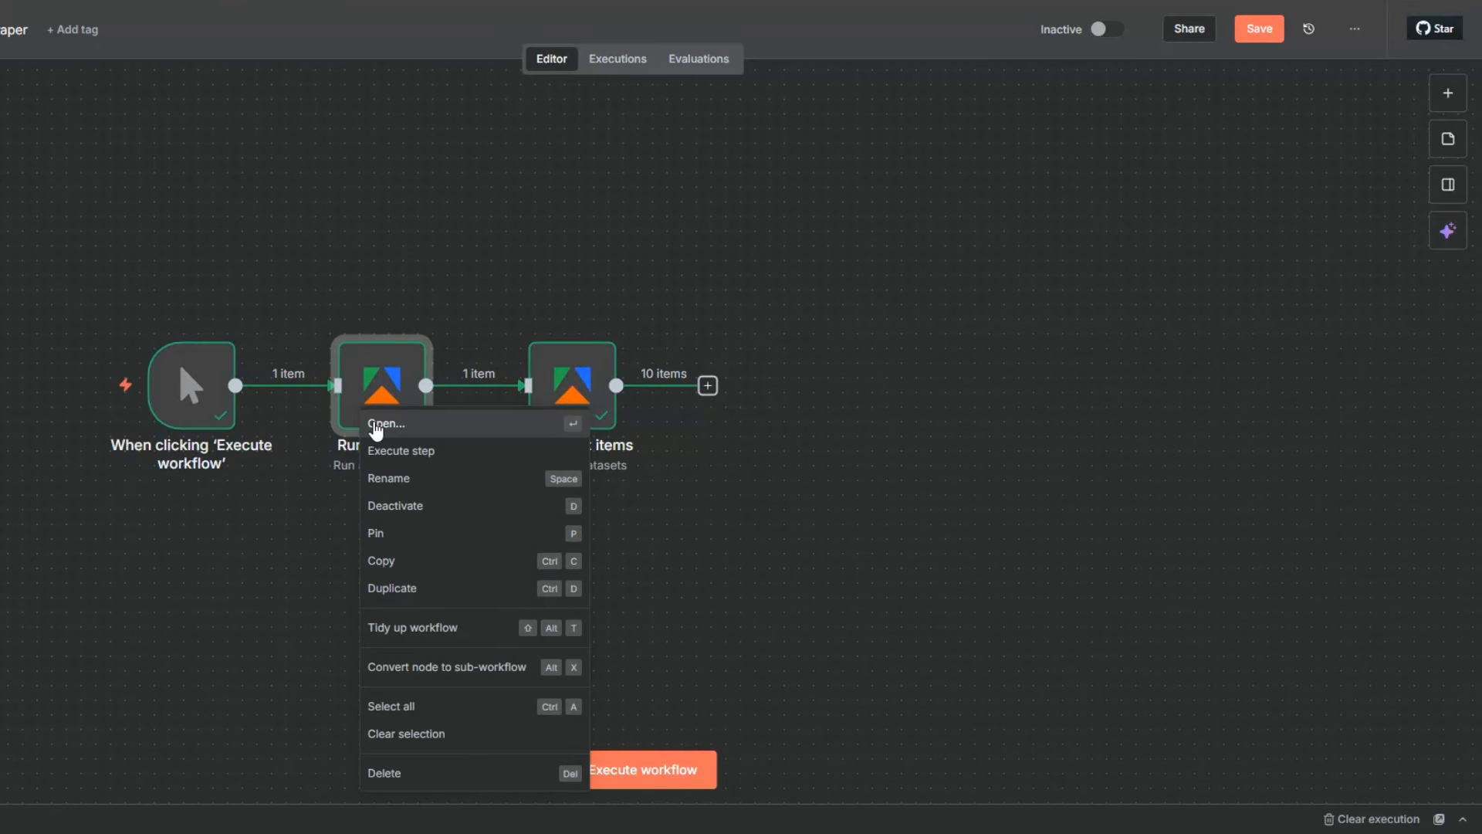
left_click(376, 424)
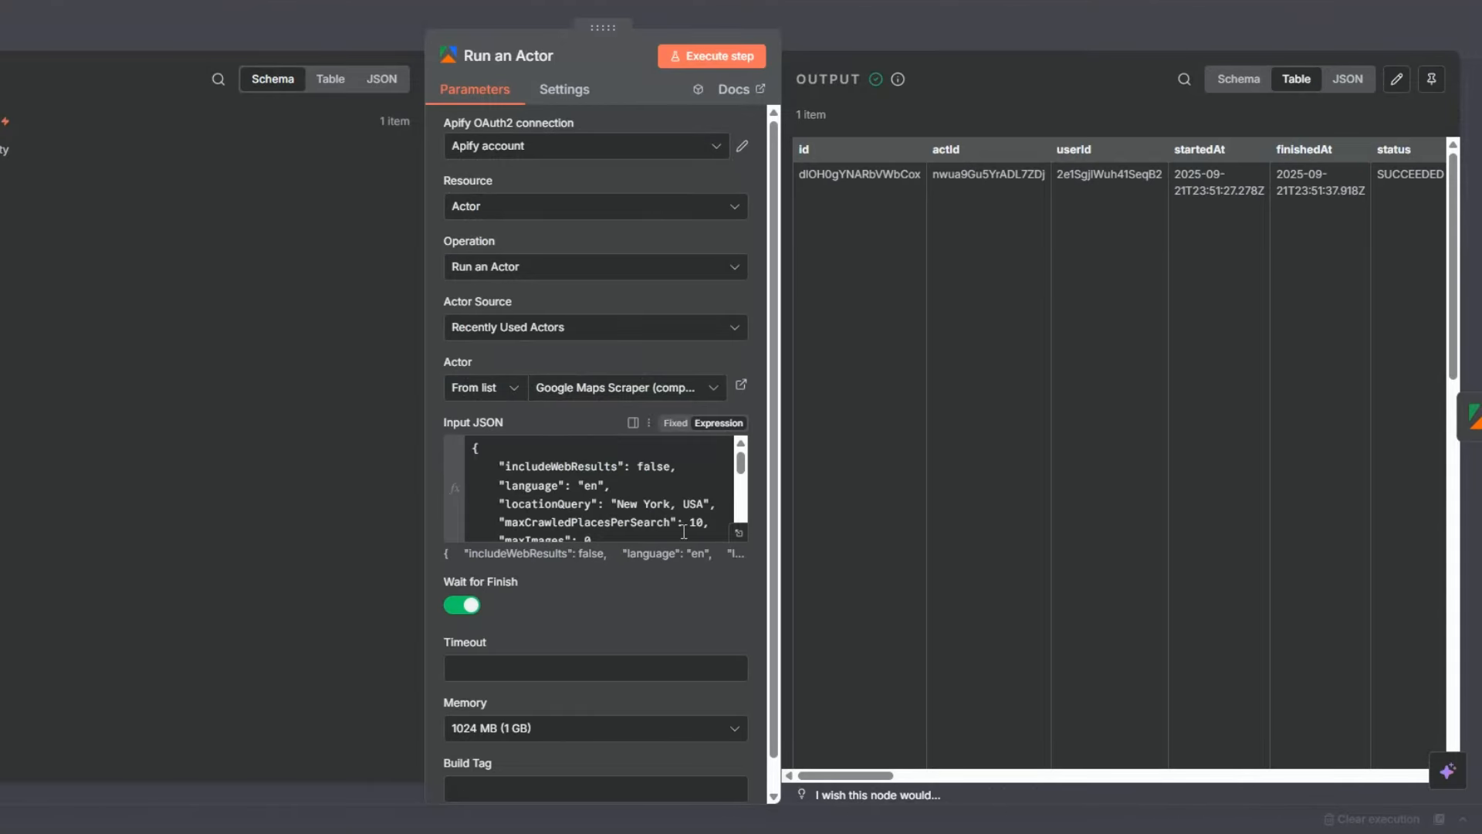
left_click(737, 538)
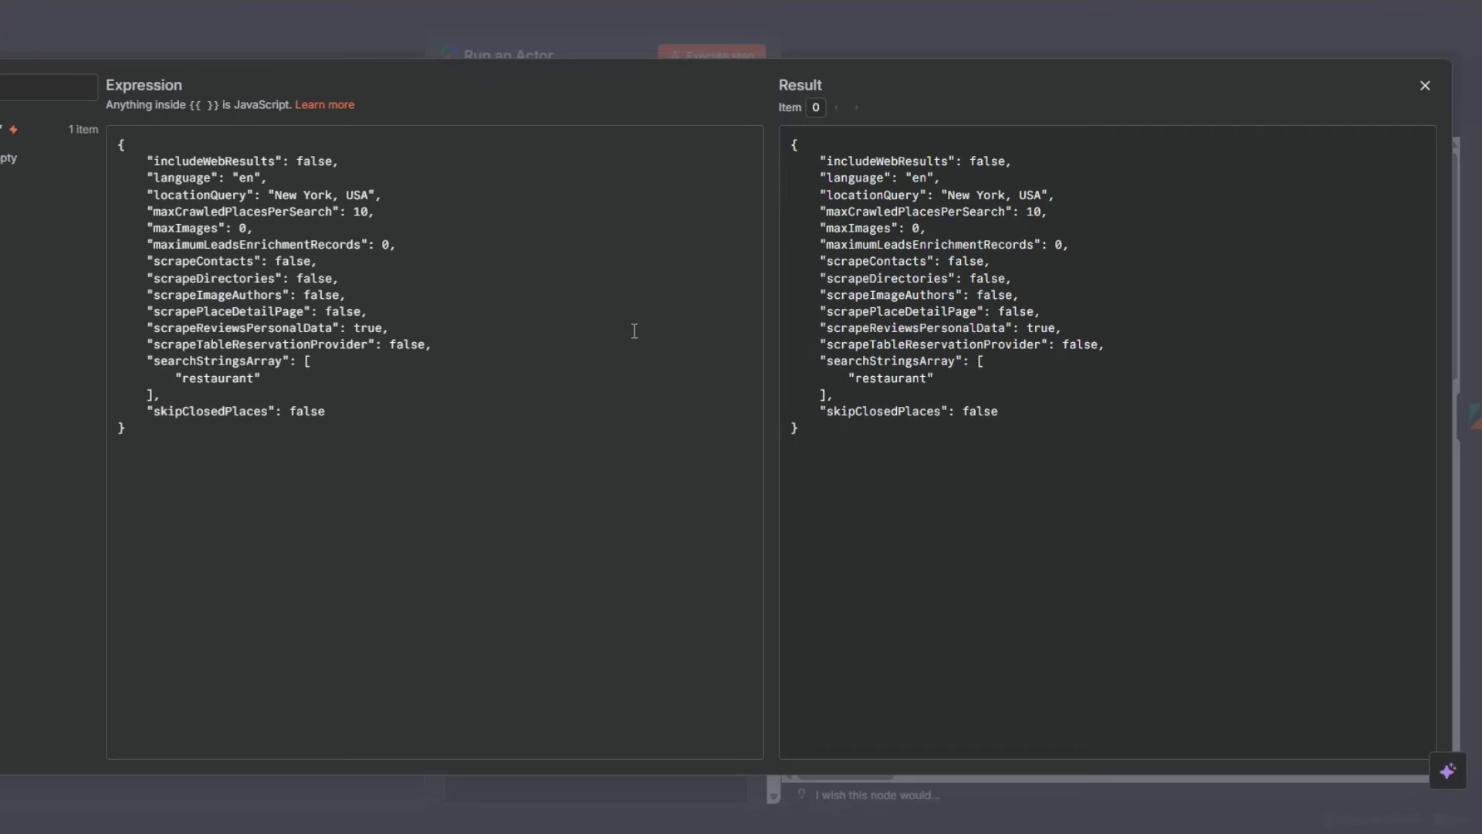
double_click(218, 378)
left_click_drag(269, 194, 385, 212)
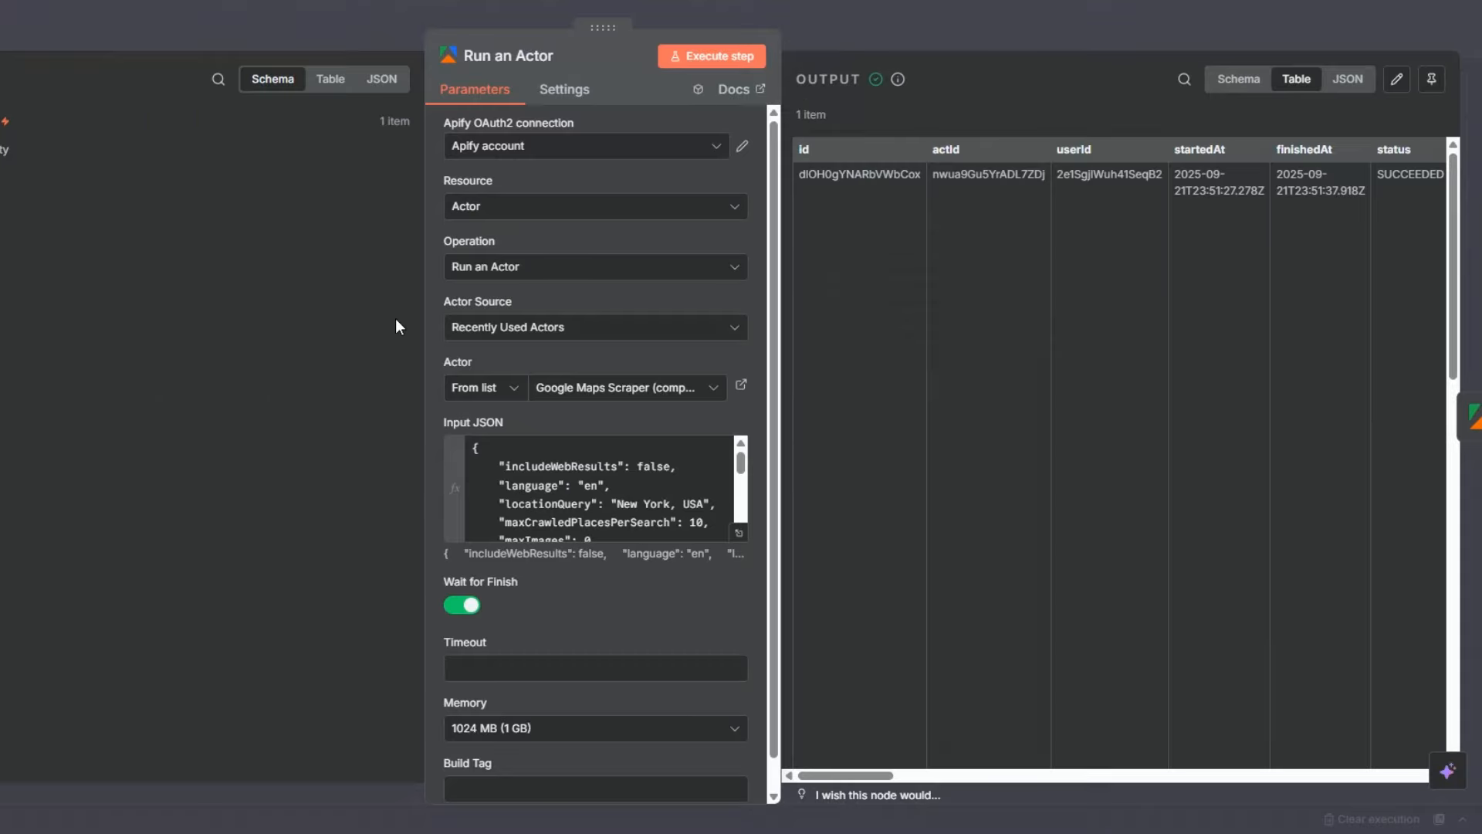
key("Escape")
key("Escape")
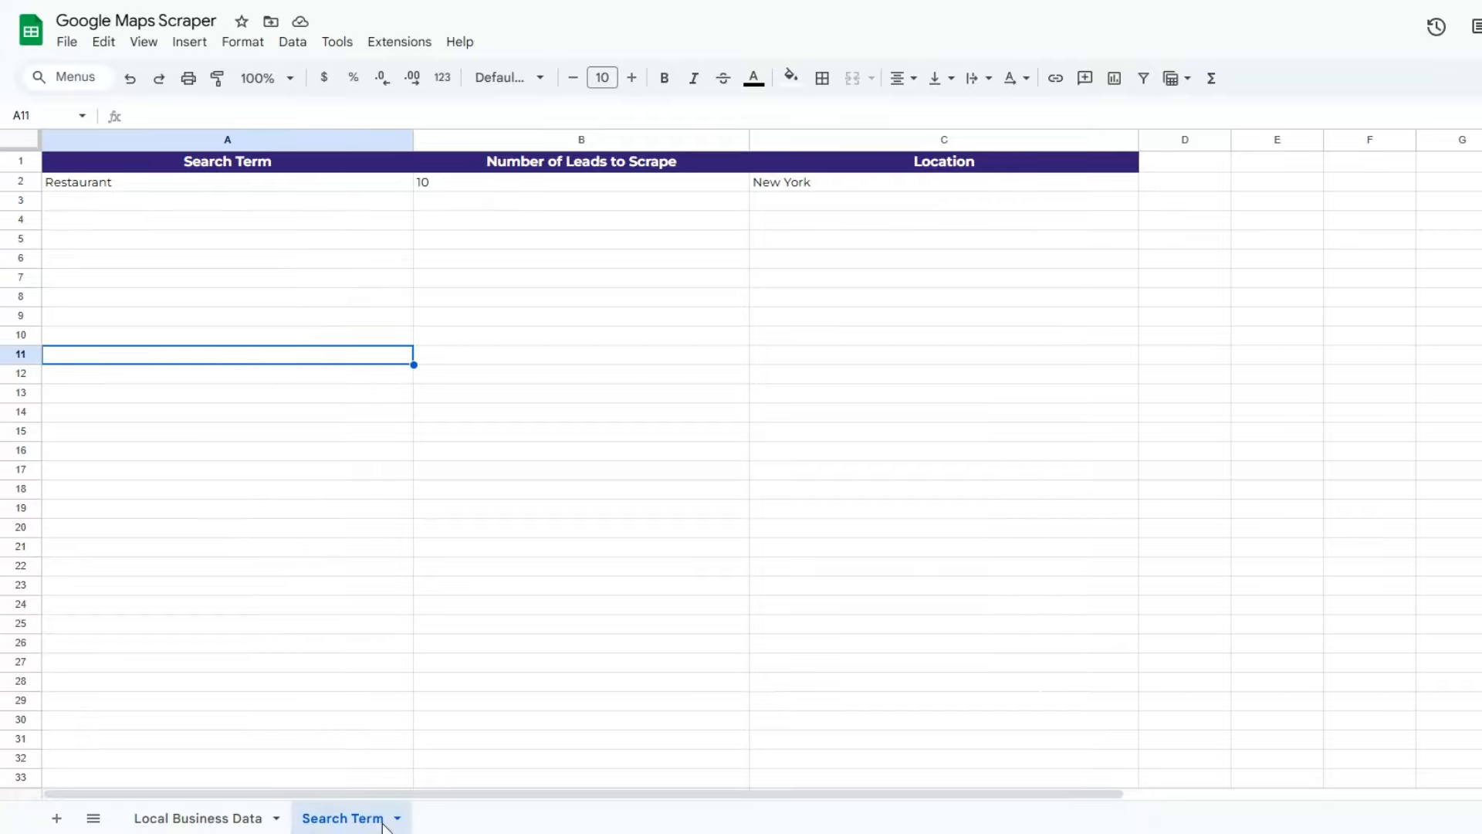
Step: Switch to the Google Maps Scraper spreadsheet in Google Sheets and review the Search Term sheet's search term, lead number and location columns
left_click(218, 323)
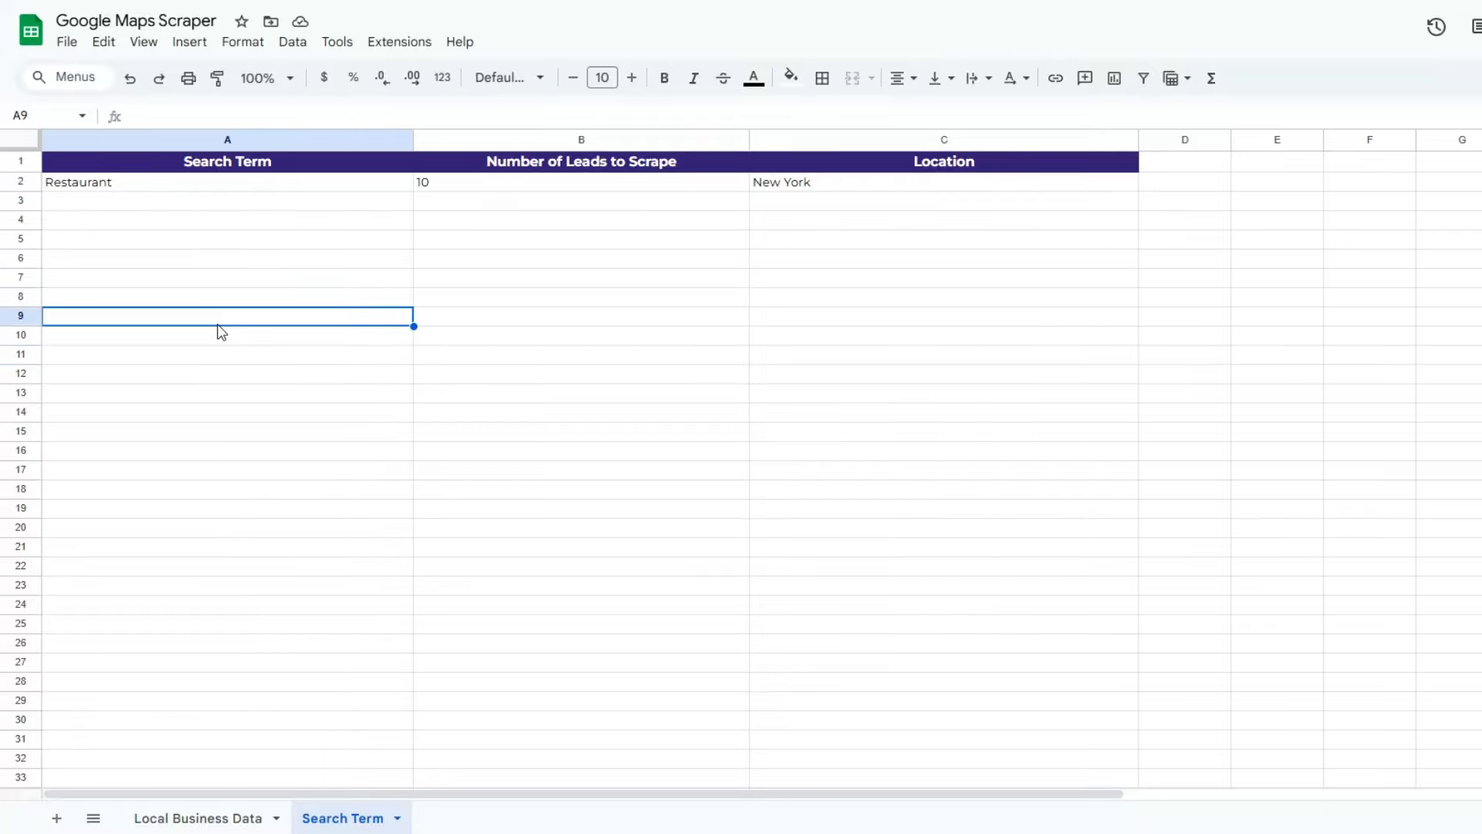
left_click(225, 233)
left_click(503, 235)
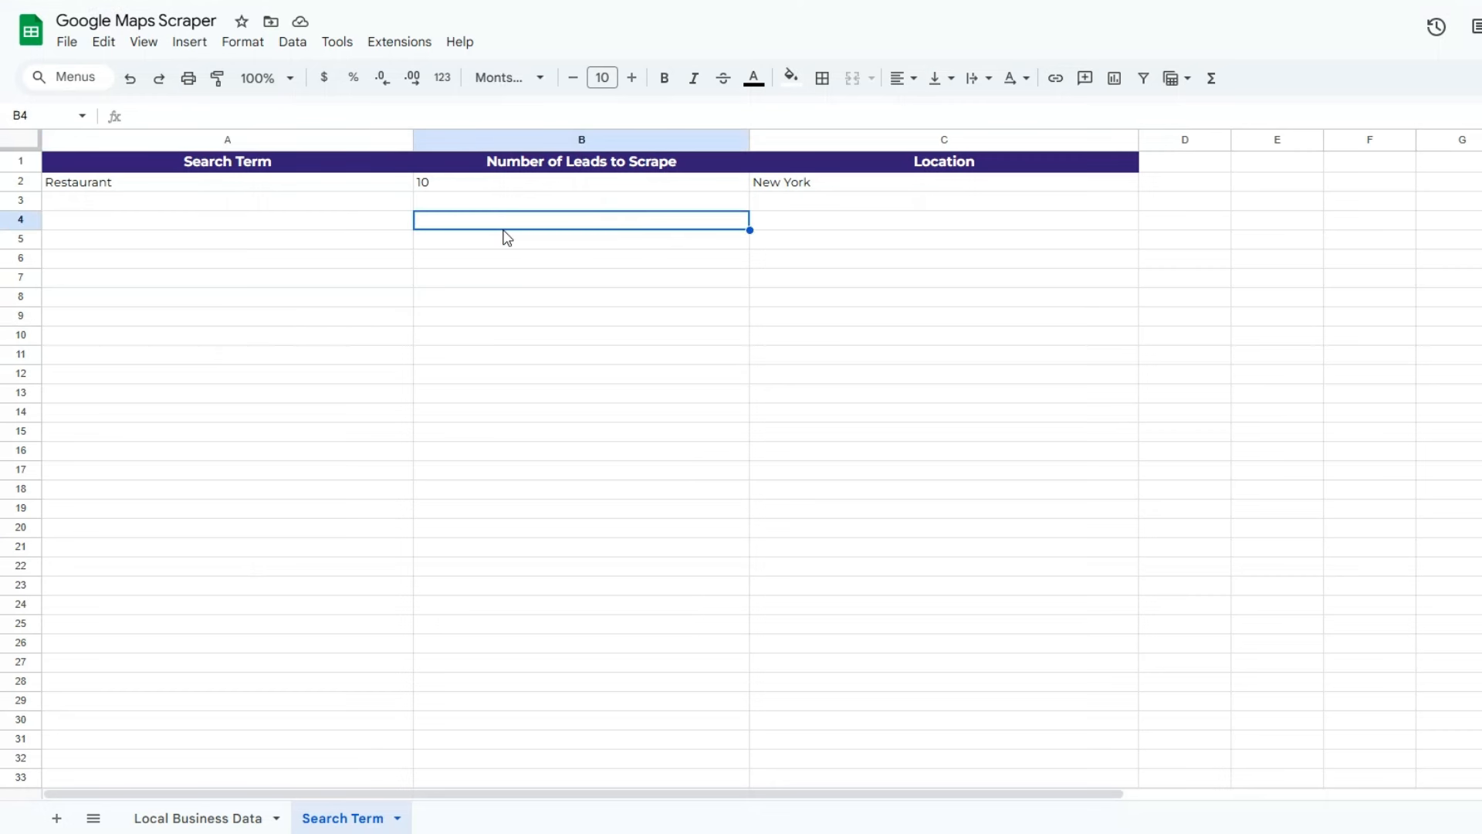
left_click(948, 232)
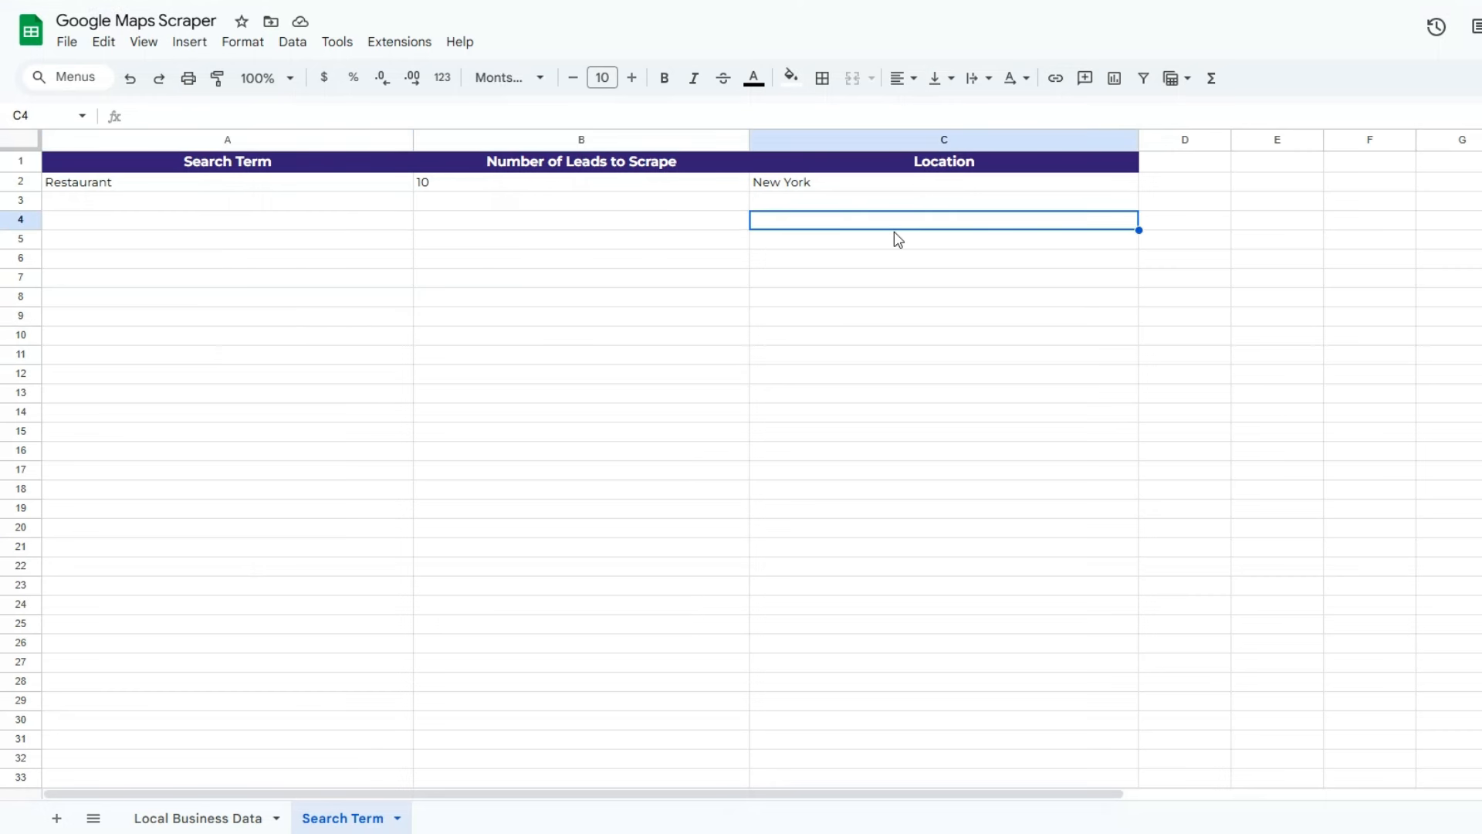
left_click(303, 189)
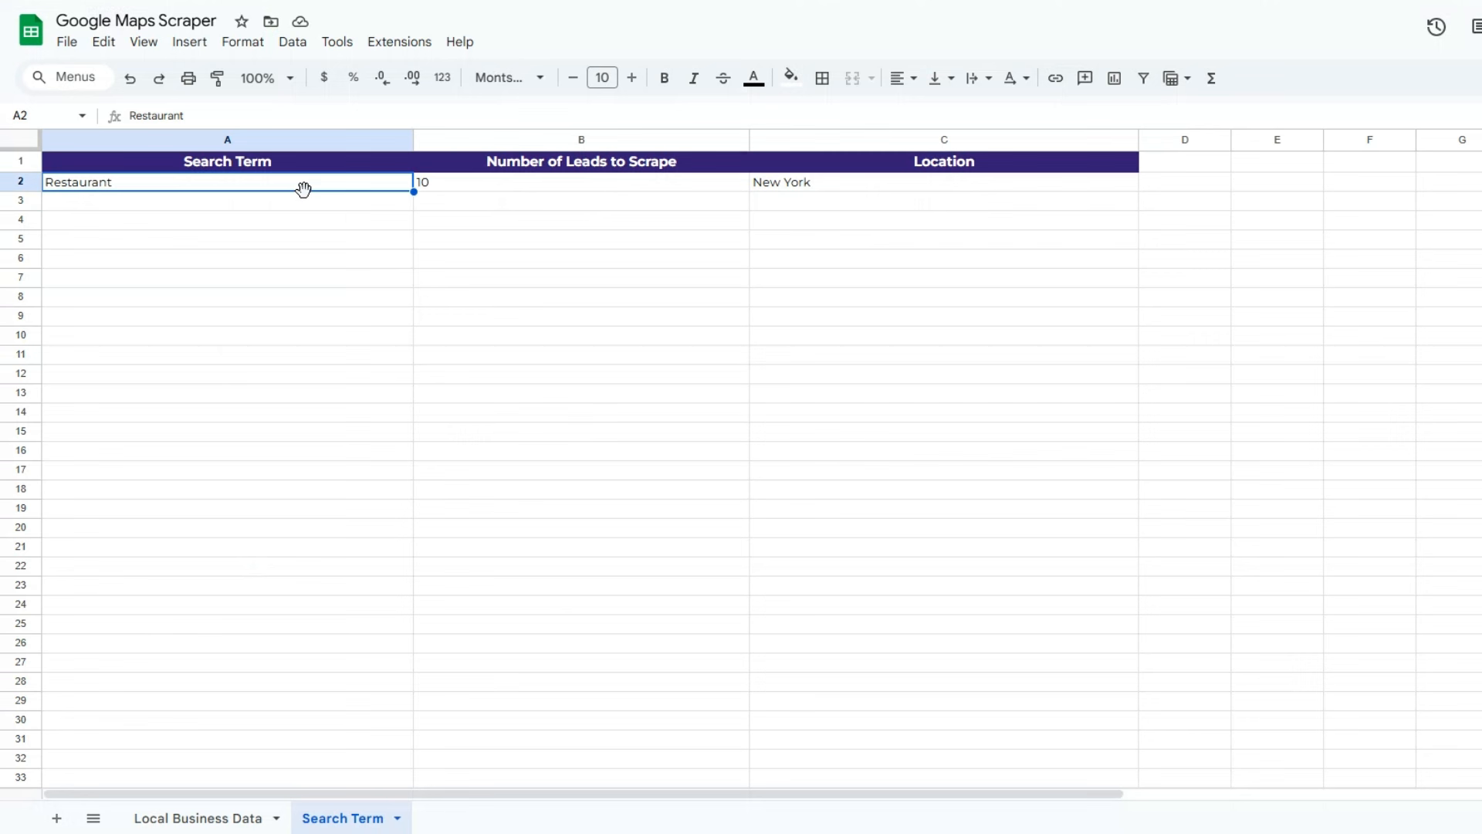
left_click(478, 194)
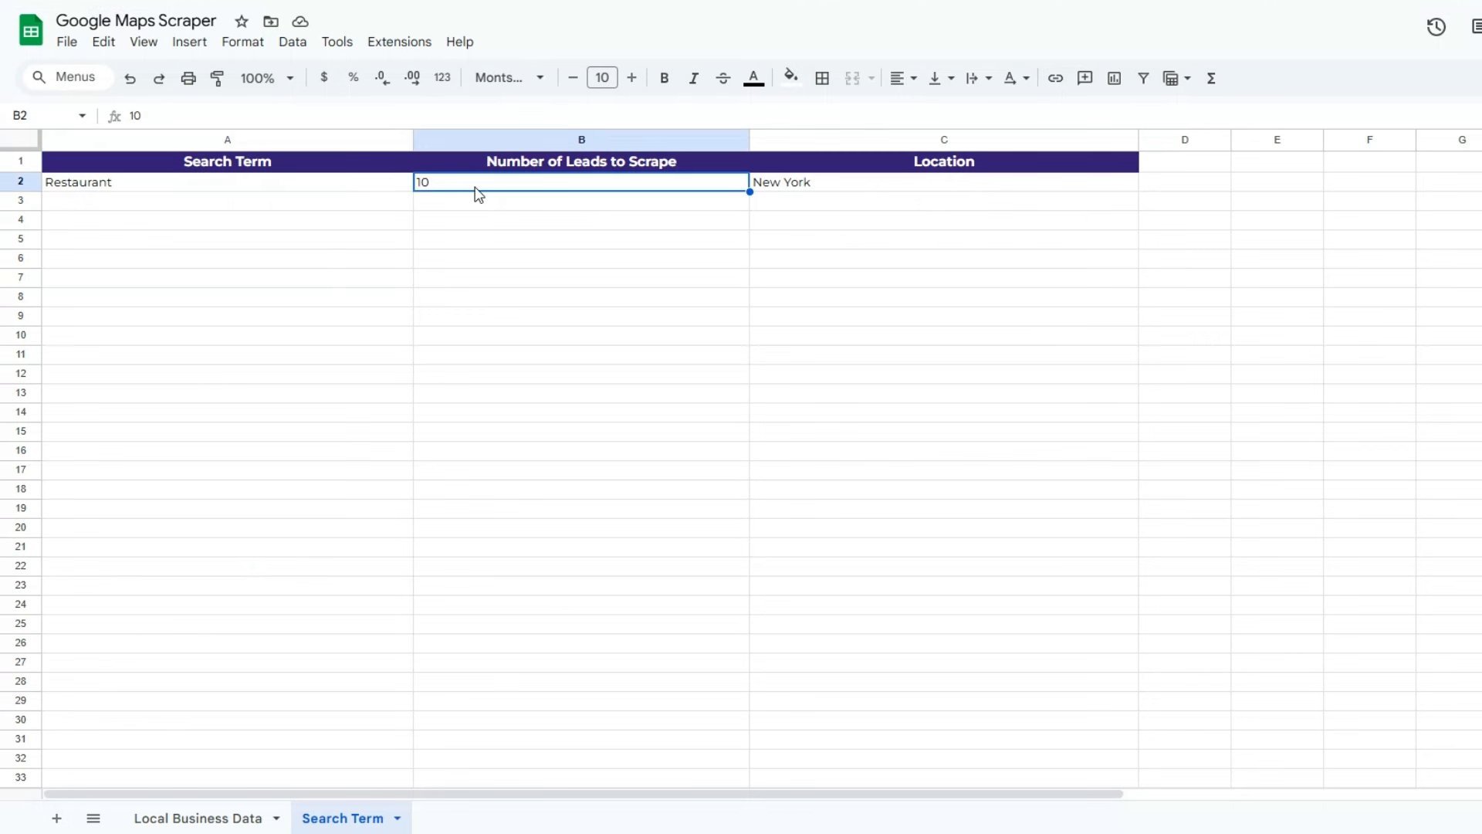
left_click(816, 194)
left_click(796, 270)
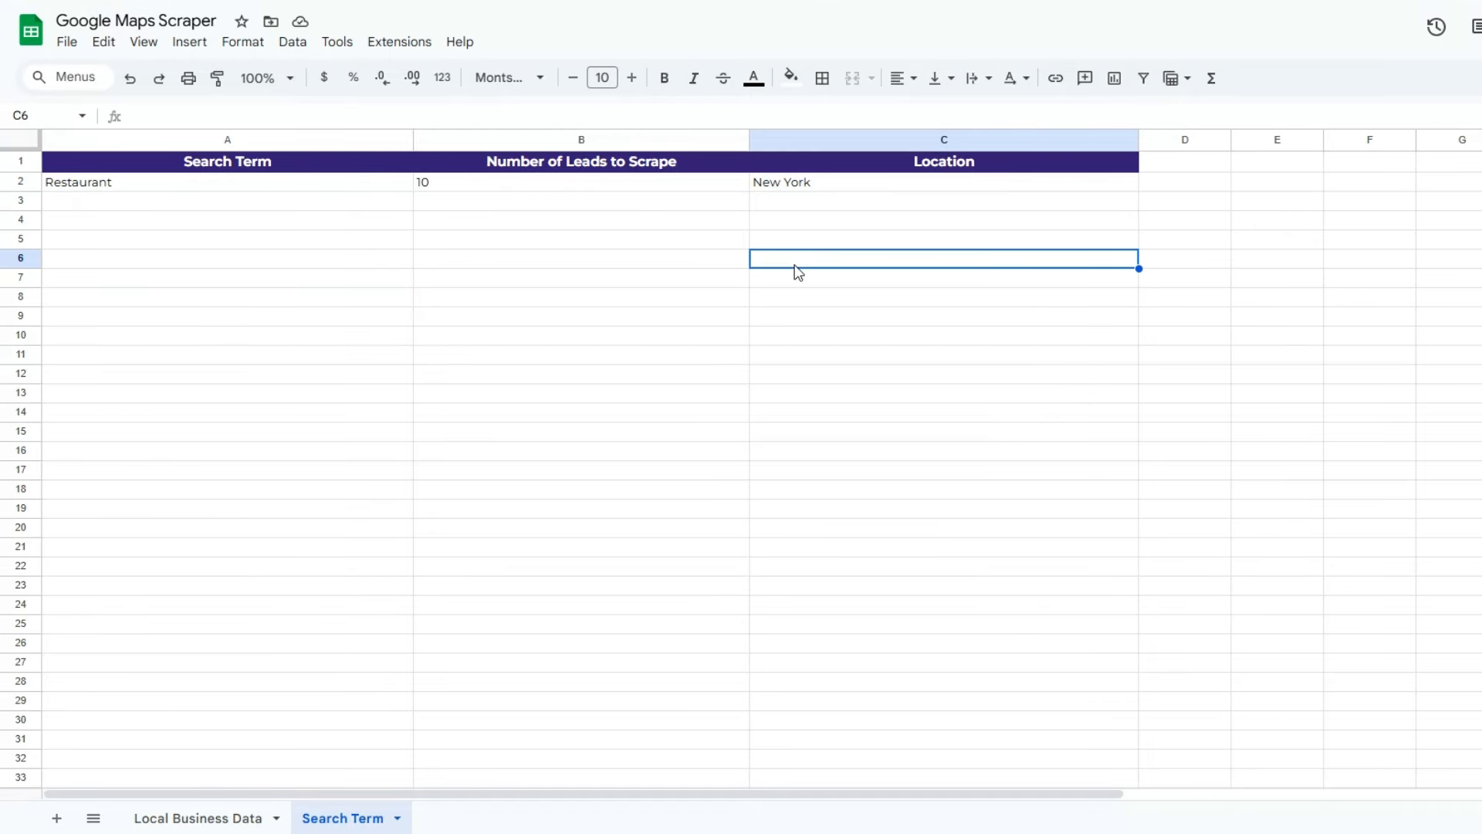
left_click(662, 280)
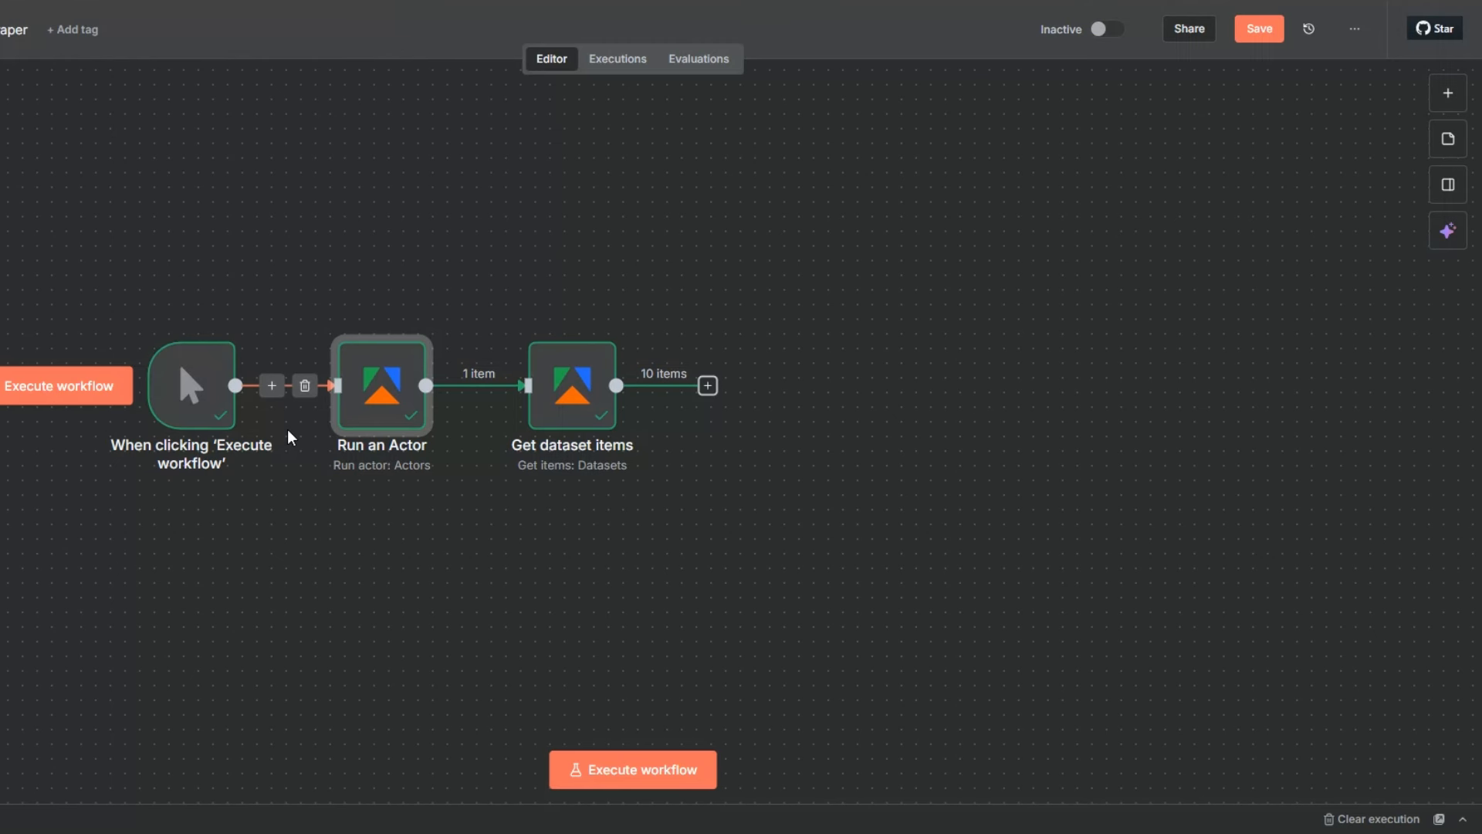
Step: Back in n8n, disconnect the manual trigger from Run an Actor and add a Google Sheets "Get row(s) in sheet" node after the trigger
left_click(306, 380)
left_click_drag(174, 400, 27, 401)
left_click(180, 386)
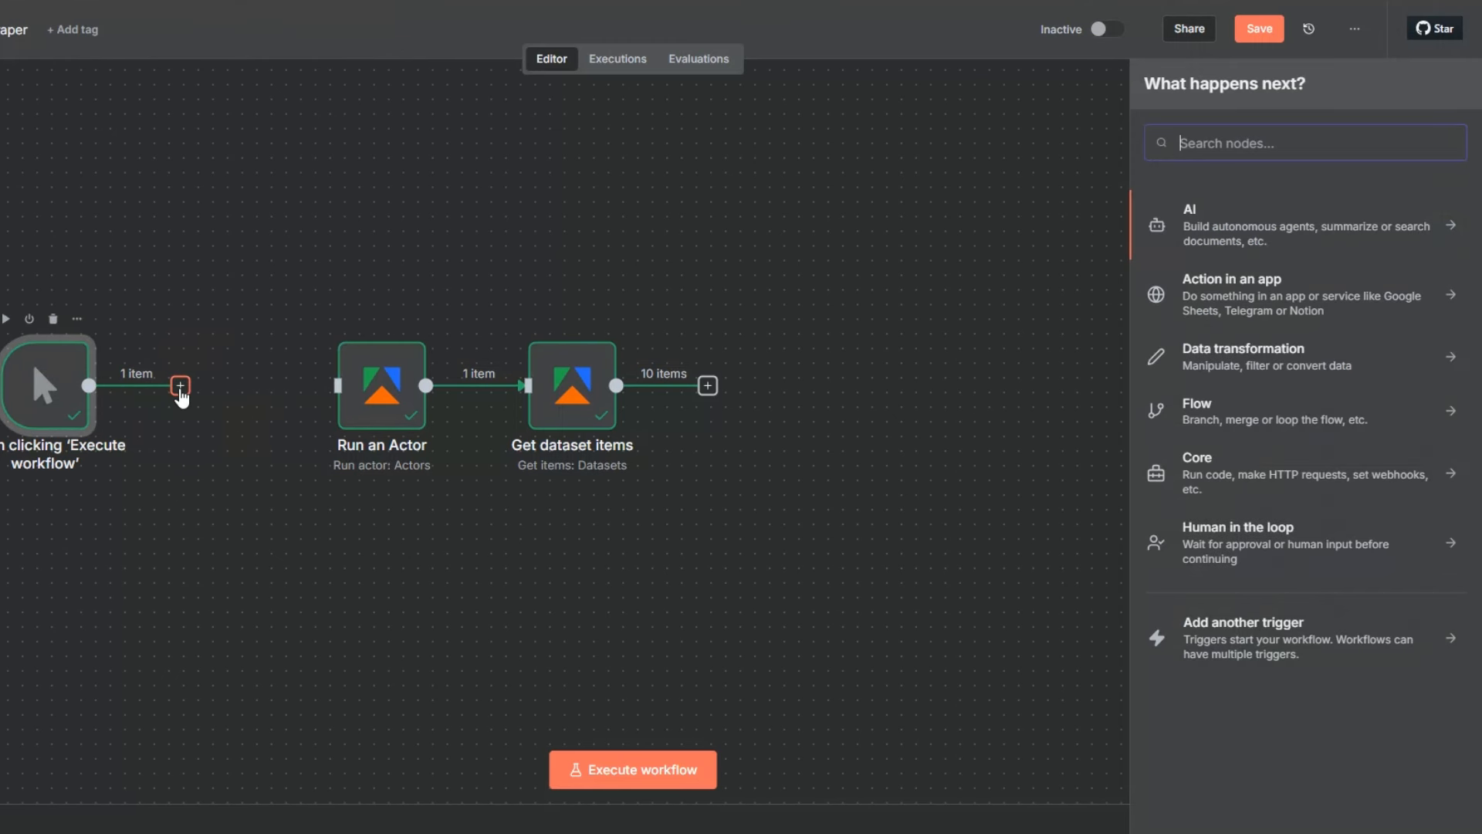
type("goo")
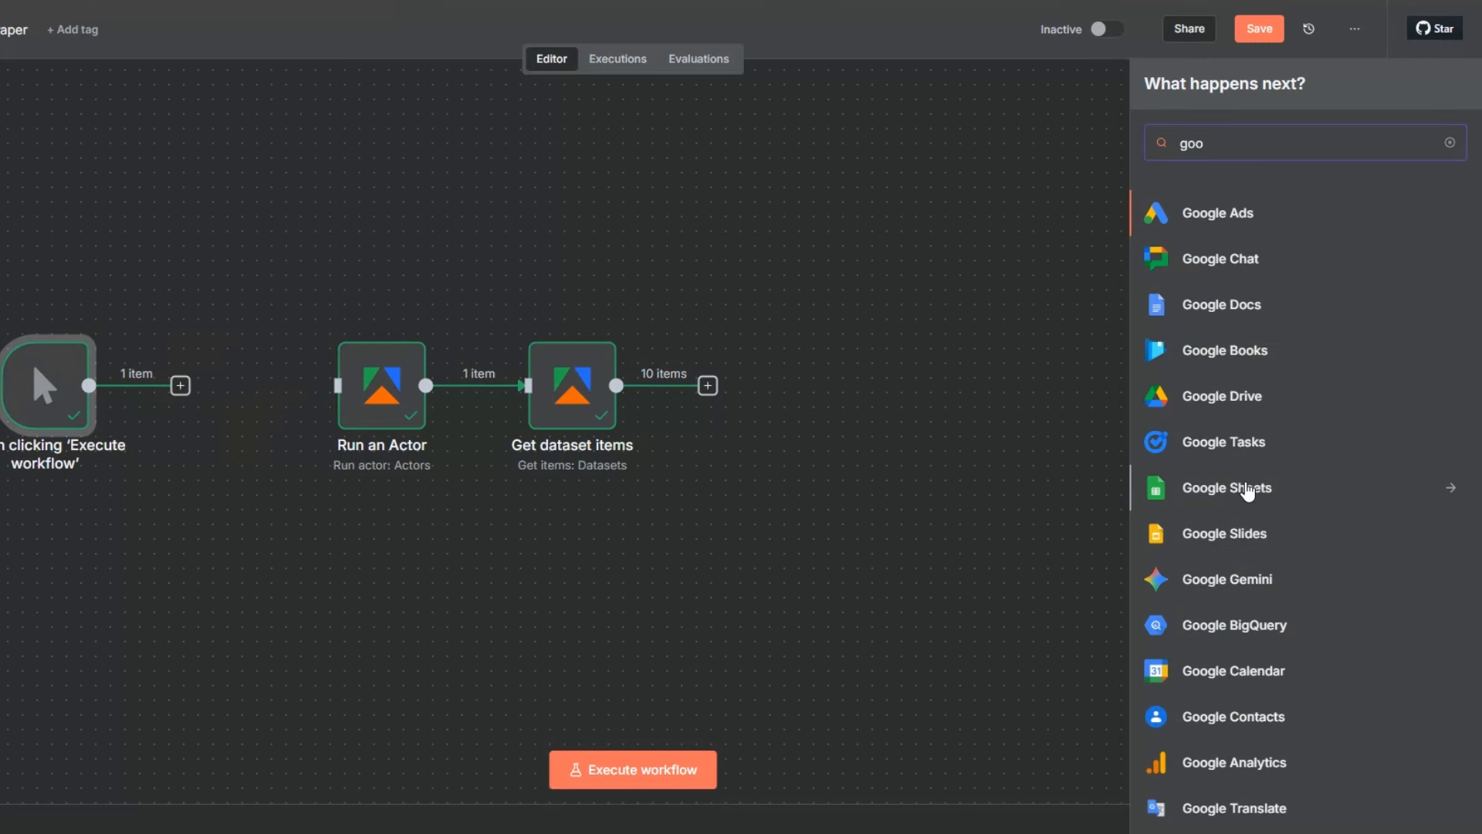
left_click(1247, 487)
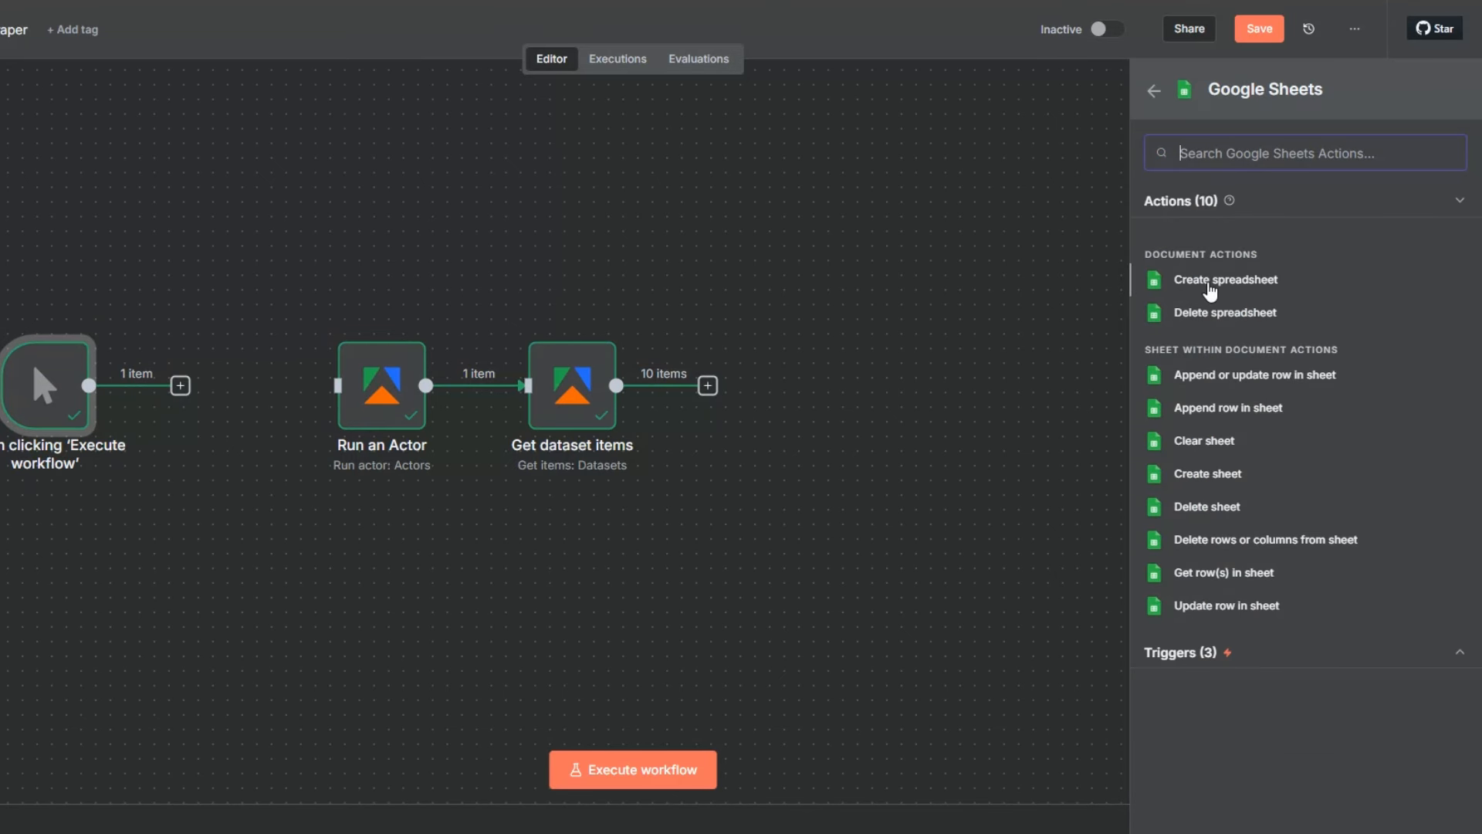
left_click(1243, 572)
left_click(540, 146)
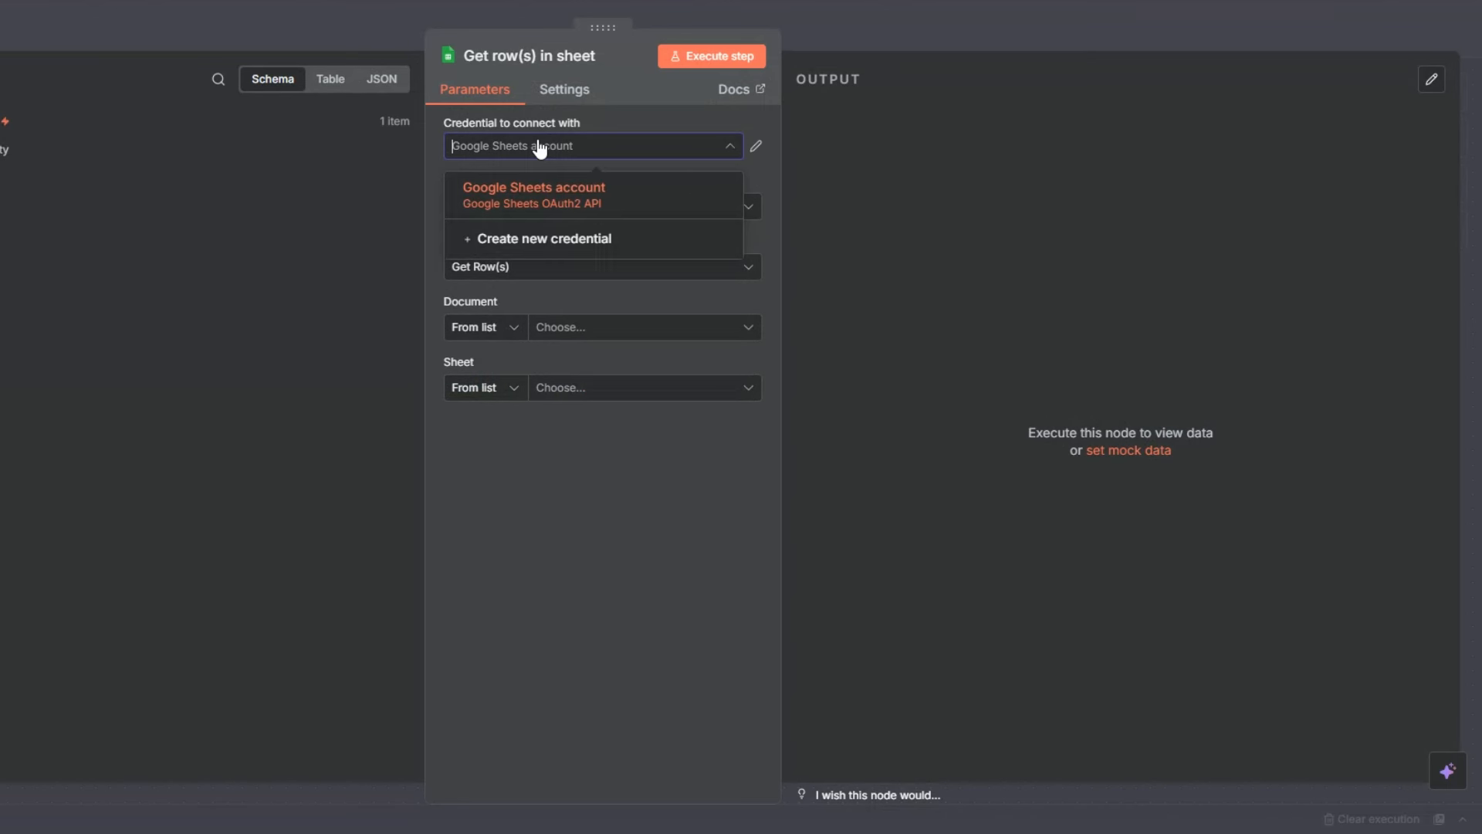
left_click(547, 241)
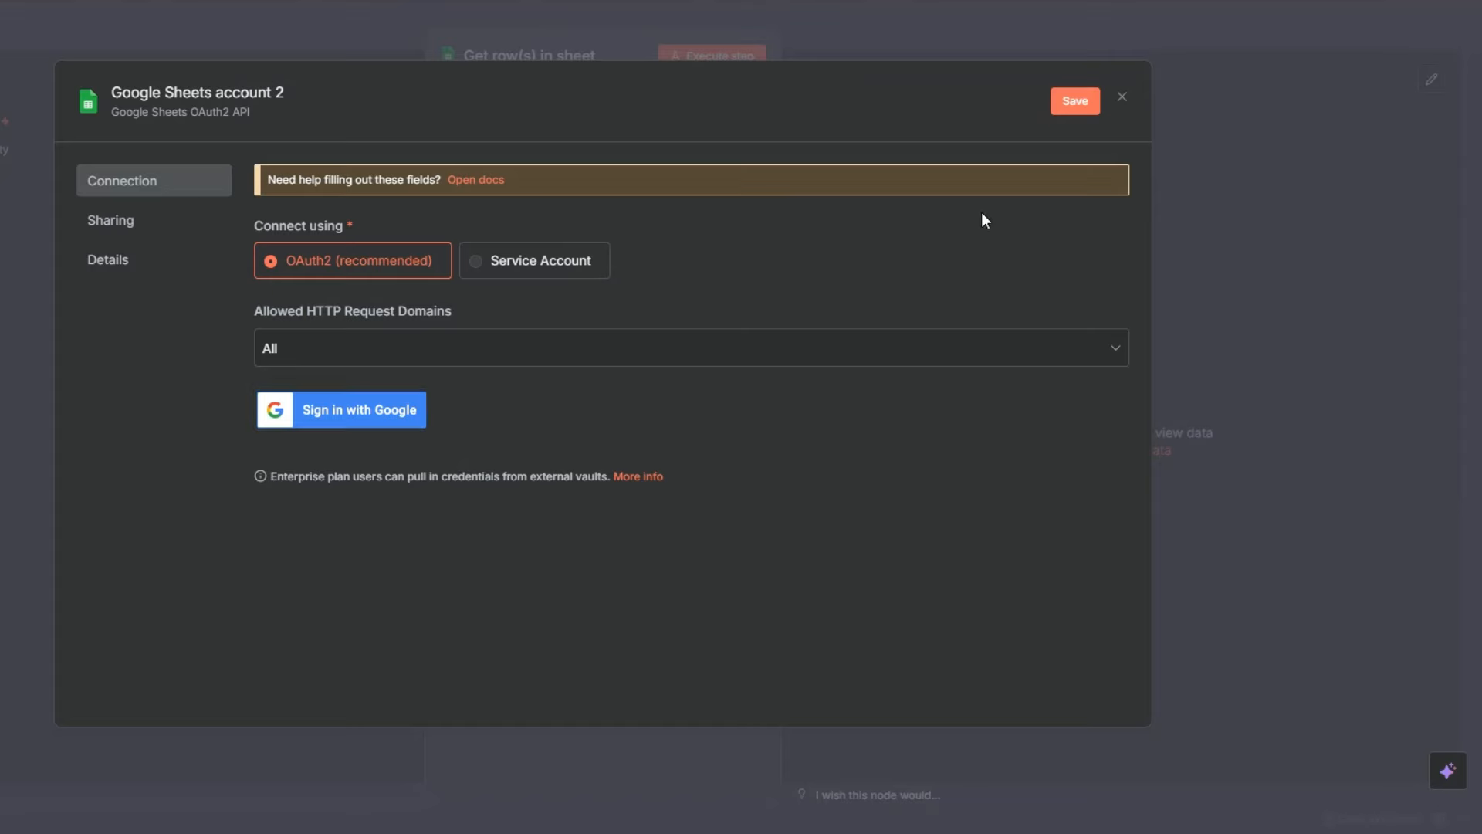
left_click(1121, 97)
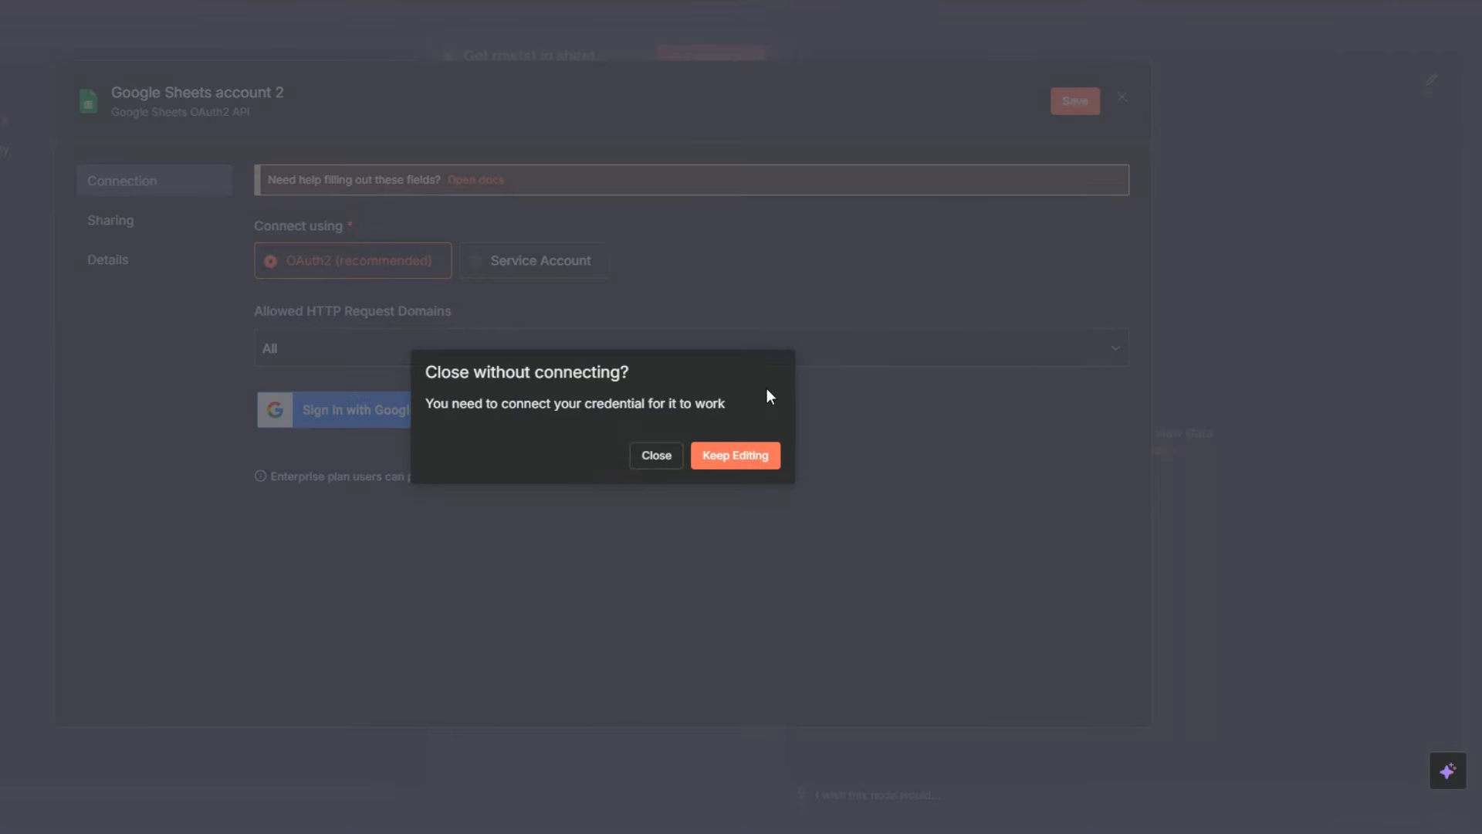
left_click(656, 454)
Step: Set the node's document to Google Maps Scraper and sheet to Search Term, and execute it to fetch the row
left_click(563, 324)
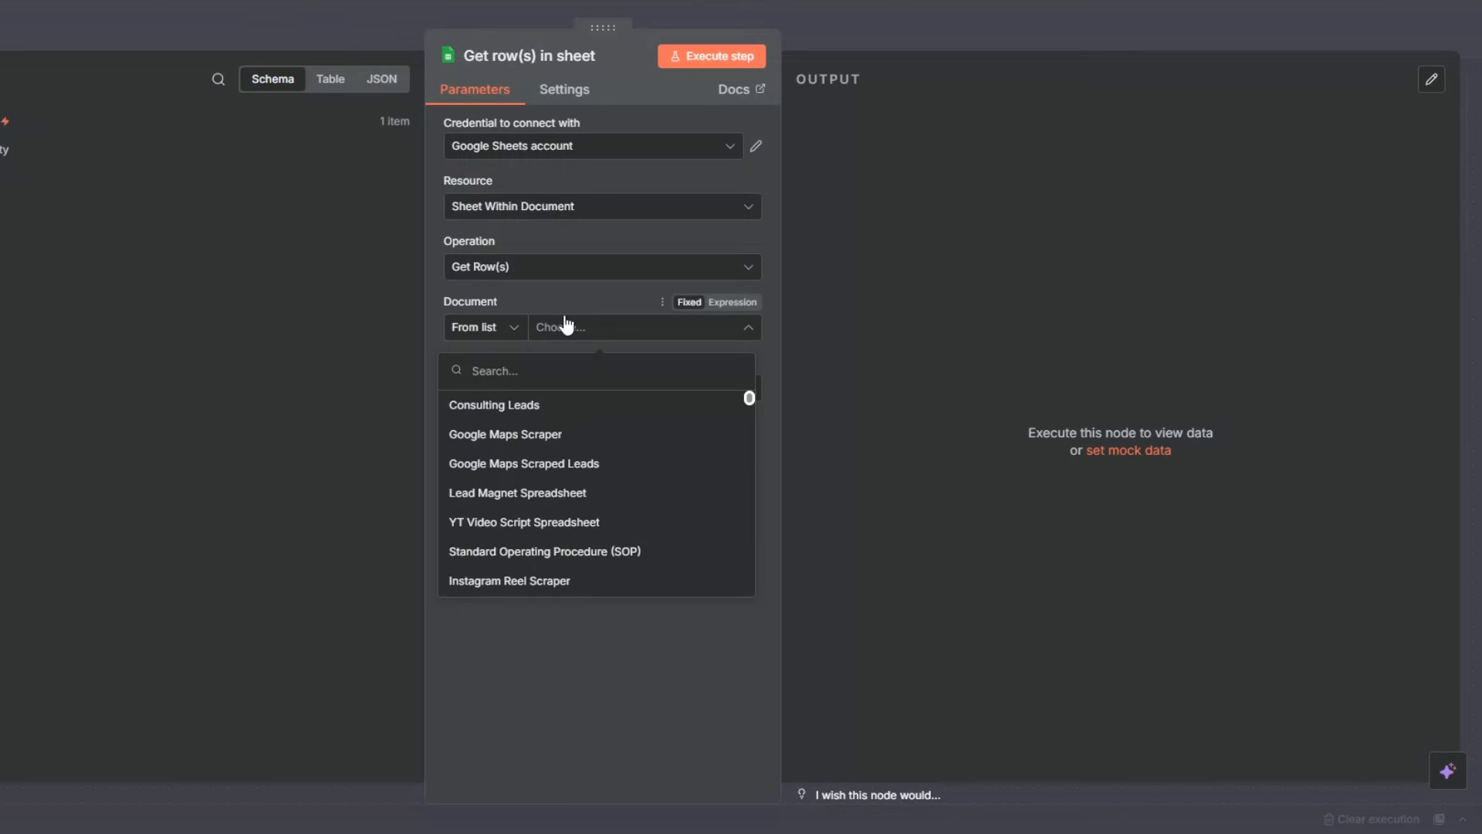
left_click(511, 435)
left_click(571, 389)
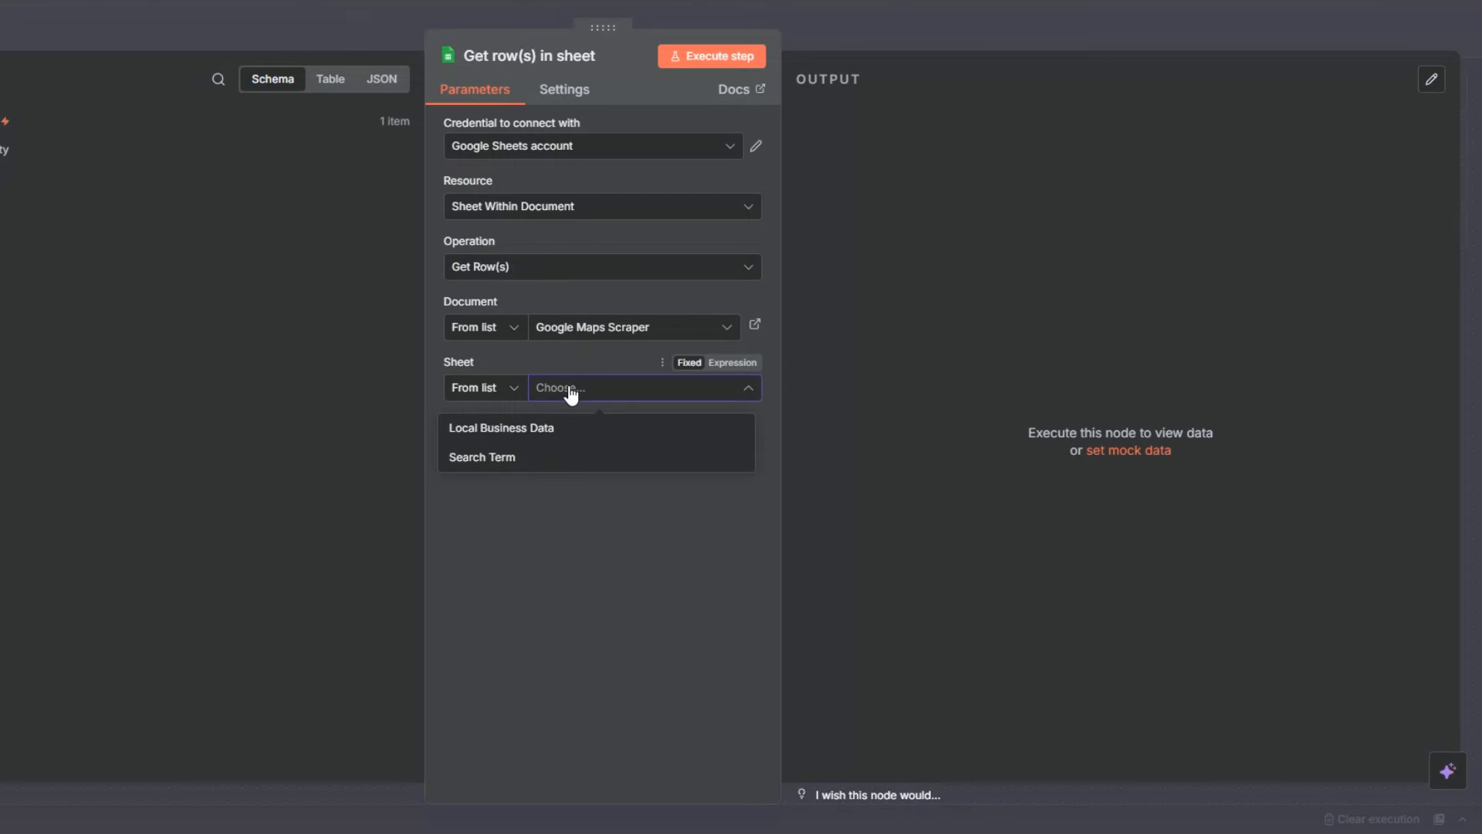
left_click(482, 458)
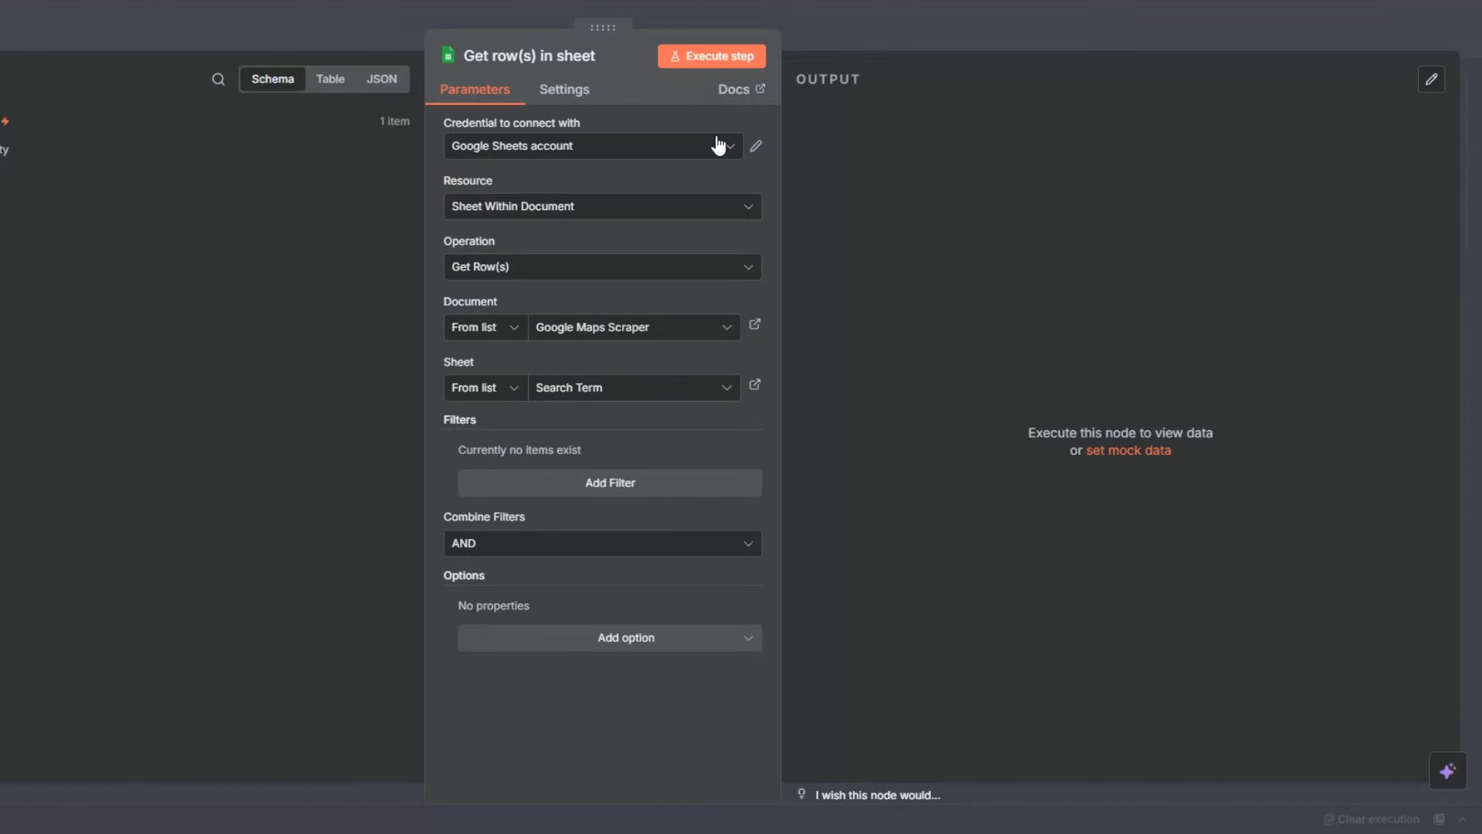
left_click(712, 56)
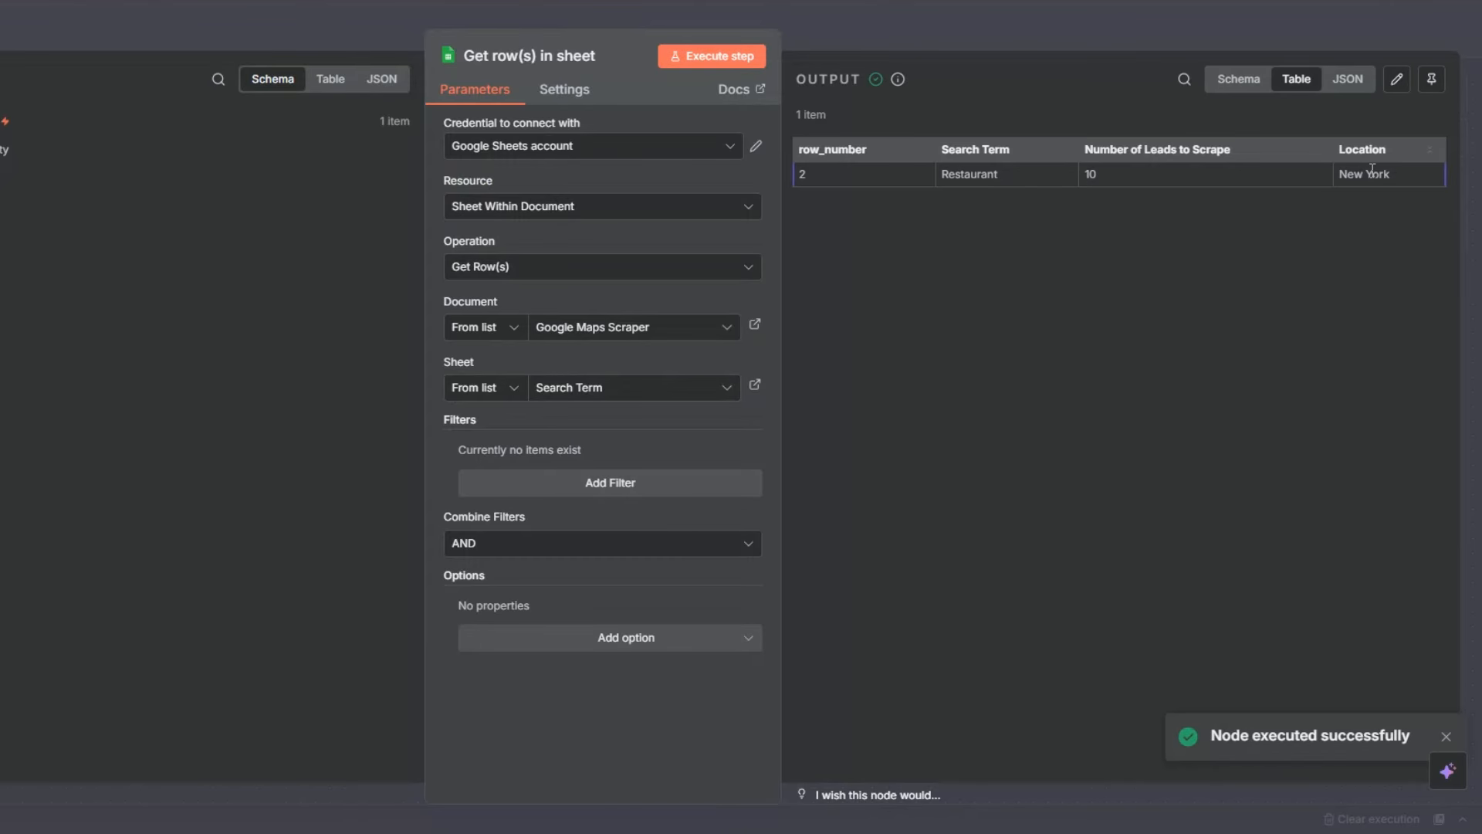
key("Escape")
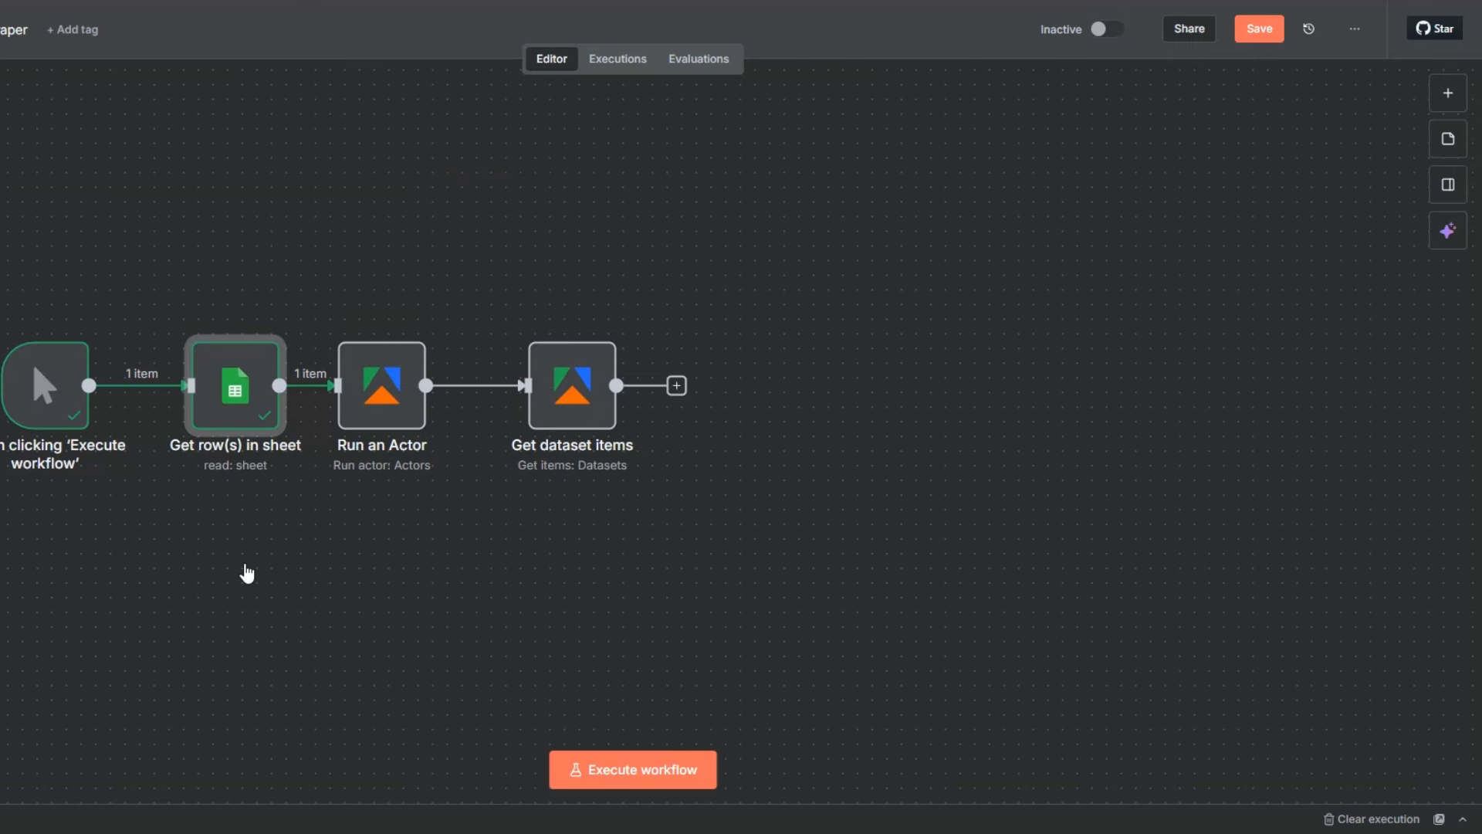
Step: In Run an Actor's Input JSON, replace the searchStringsArray entry "restaurant" with {{ $json['Search Term'] }}
left_click_drag(332, 570, 261, 566)
right_click(399, 415)
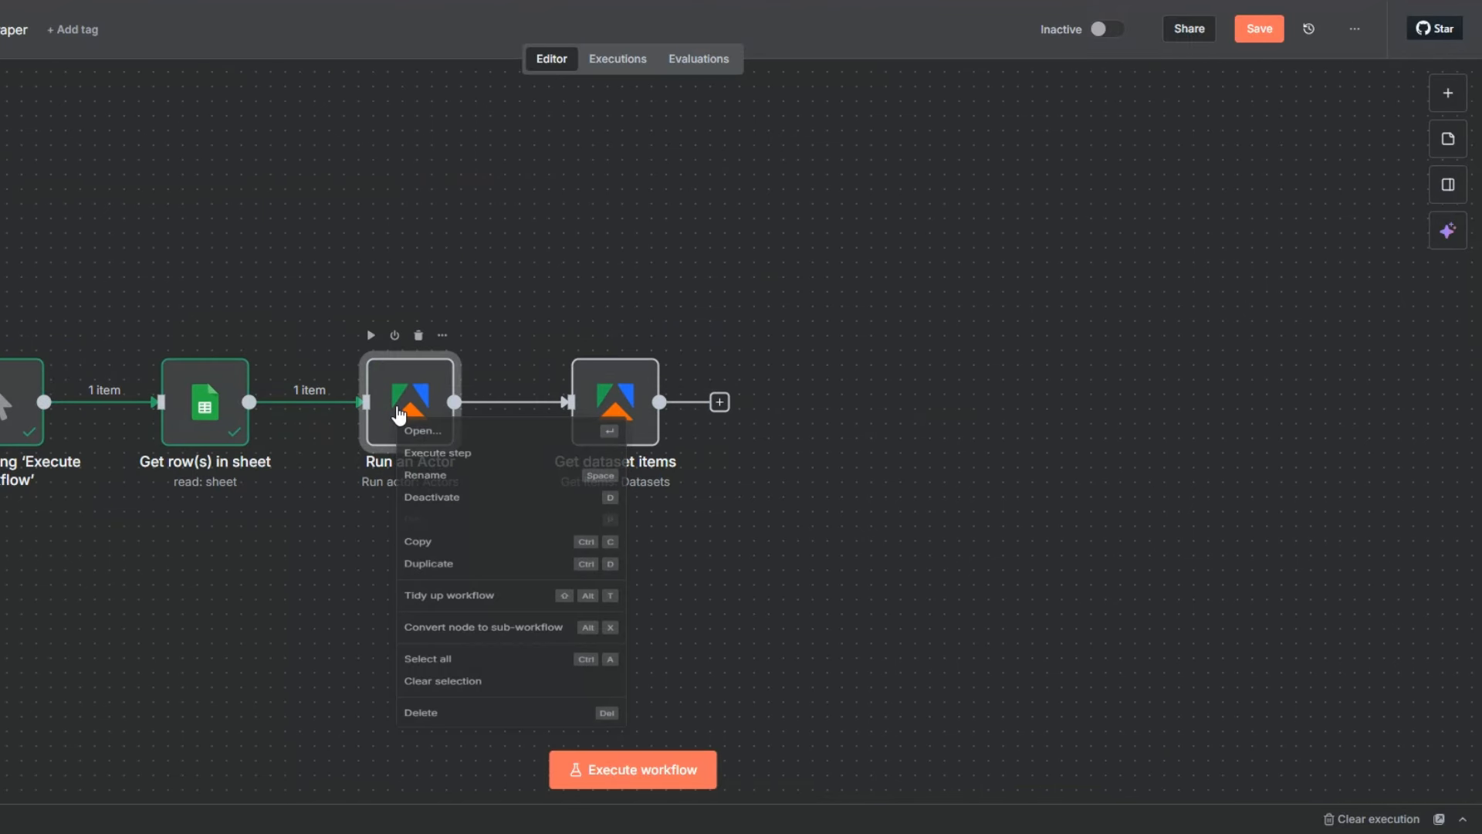
left_click(430, 432)
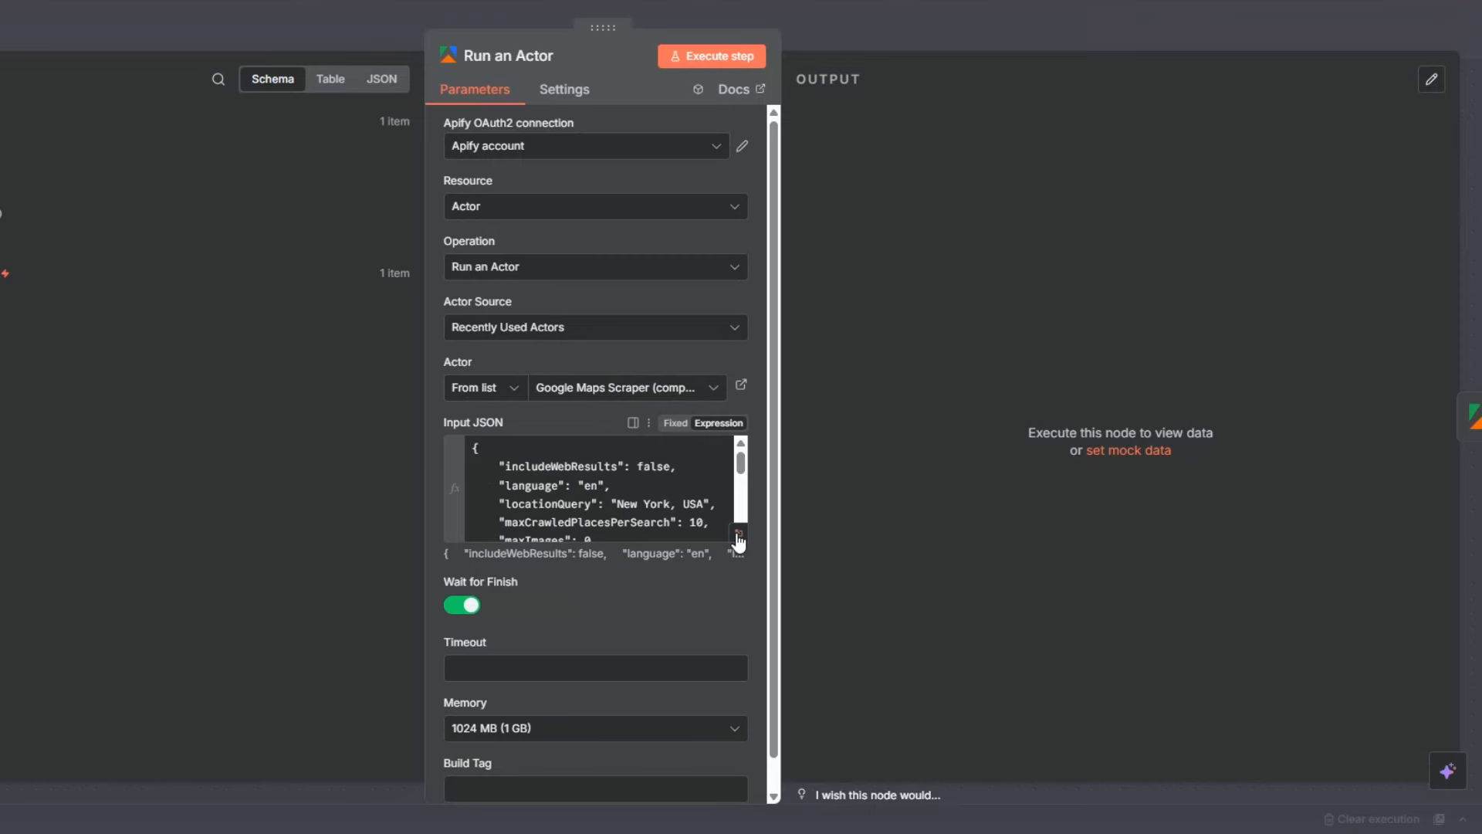
left_click(738, 532)
left_click_drag(183, 379, 256, 380)
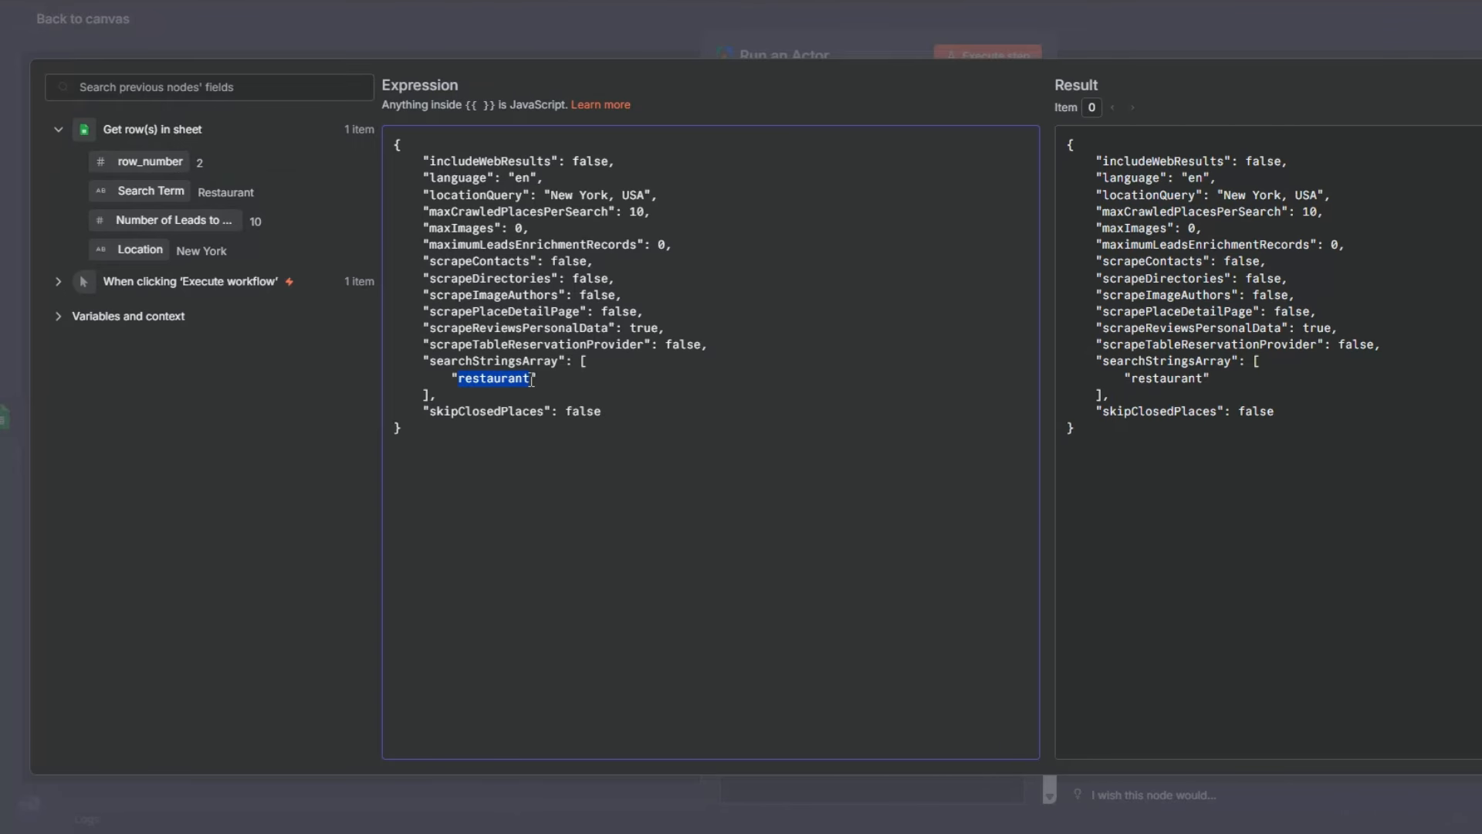
key("BackSpace")
left_click_drag(150, 191, 456, 378)
Step: Map locationQuery to {{ $json.Location }} and maxCrawledPlacesPerSearch to {{ $json['Number of Leads to Scrape'] }}, and return to the canvas
left_click_drag(550, 194, 644, 203)
key("BackSpace")
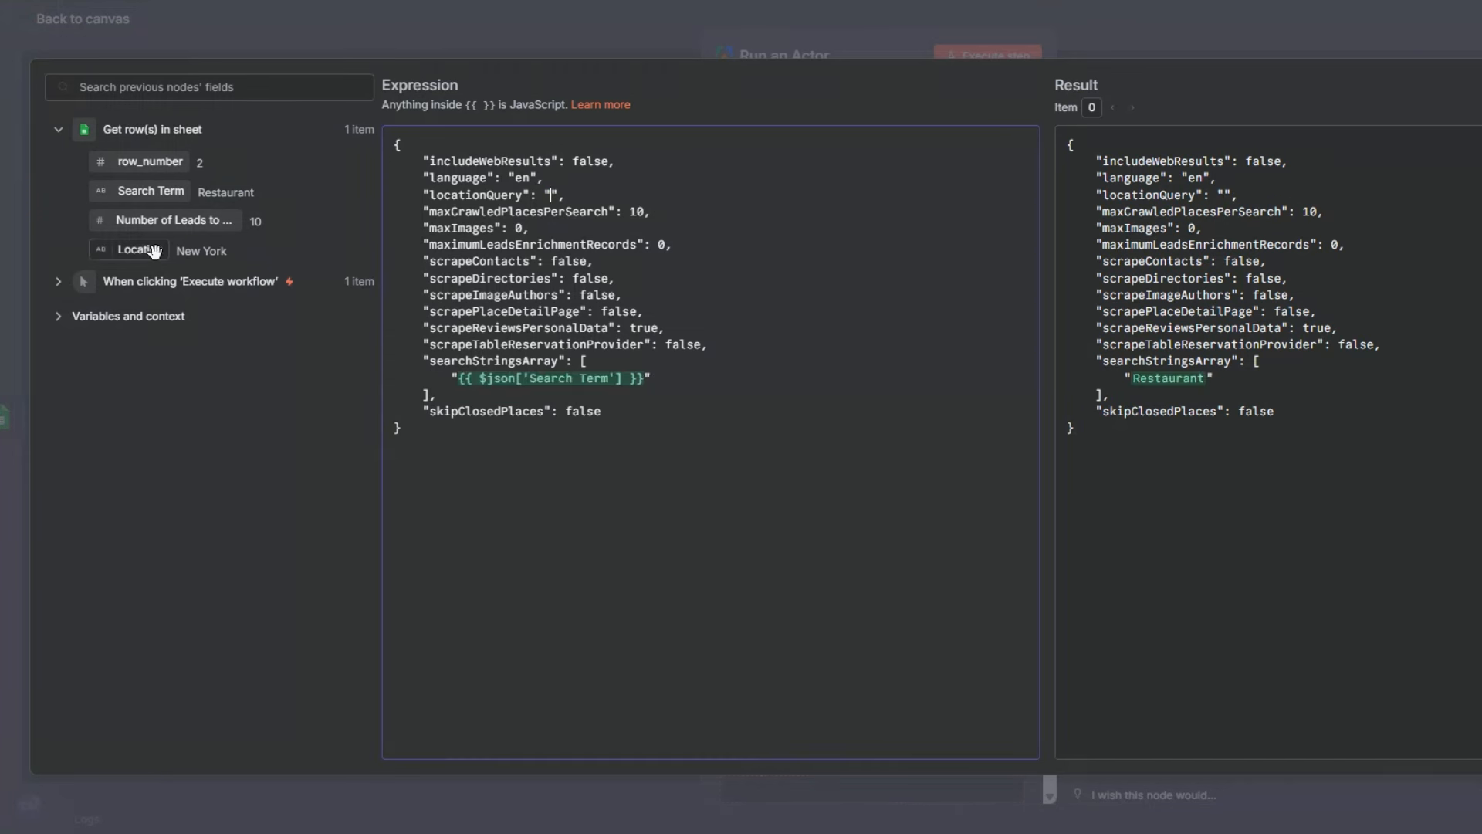
left_click_drag(154, 251, 644, 214)
key("BackSpace")
left_click_drag(221, 219, 631, 213)
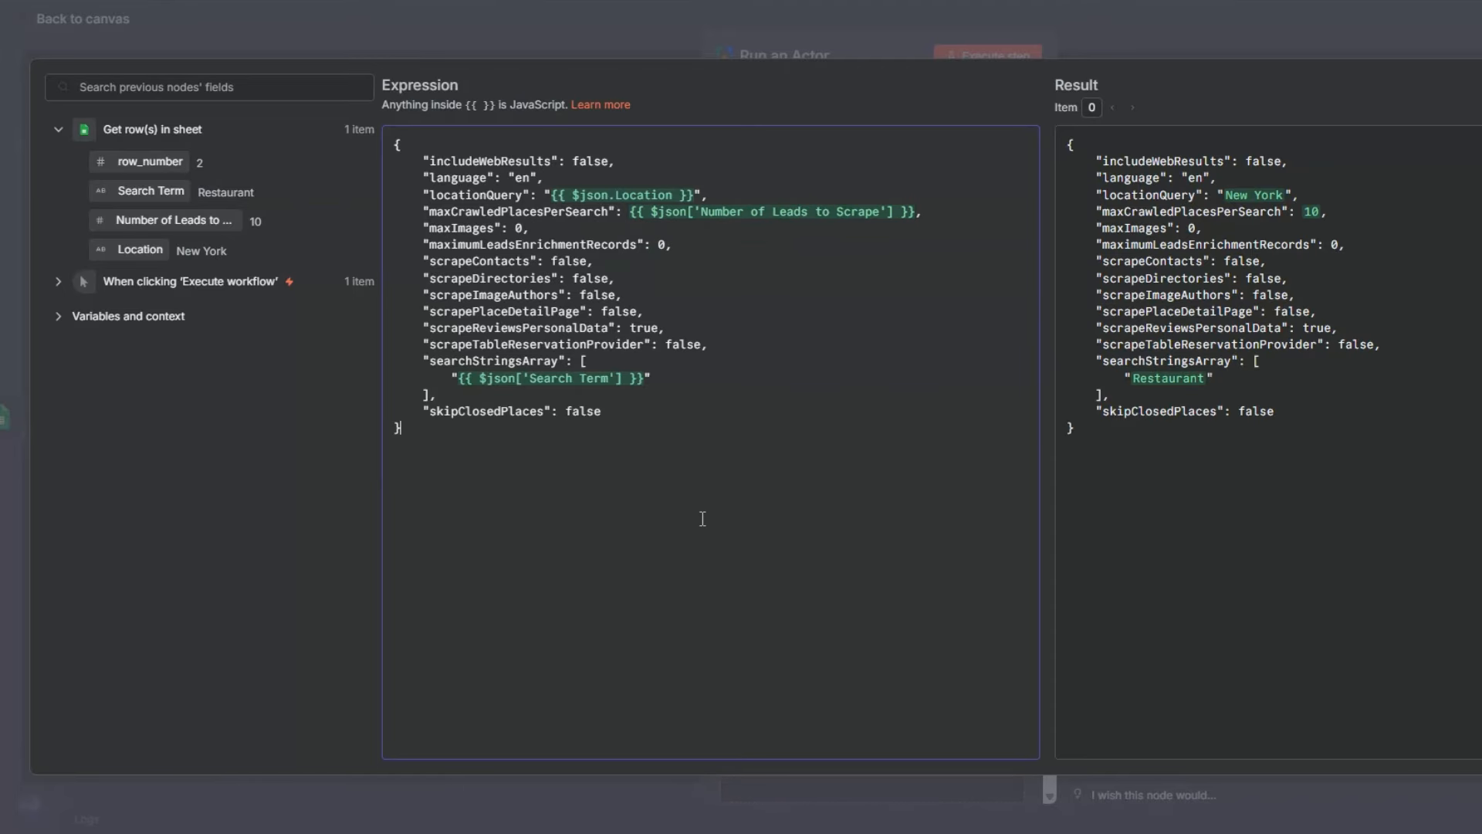
left_click(17, 209)
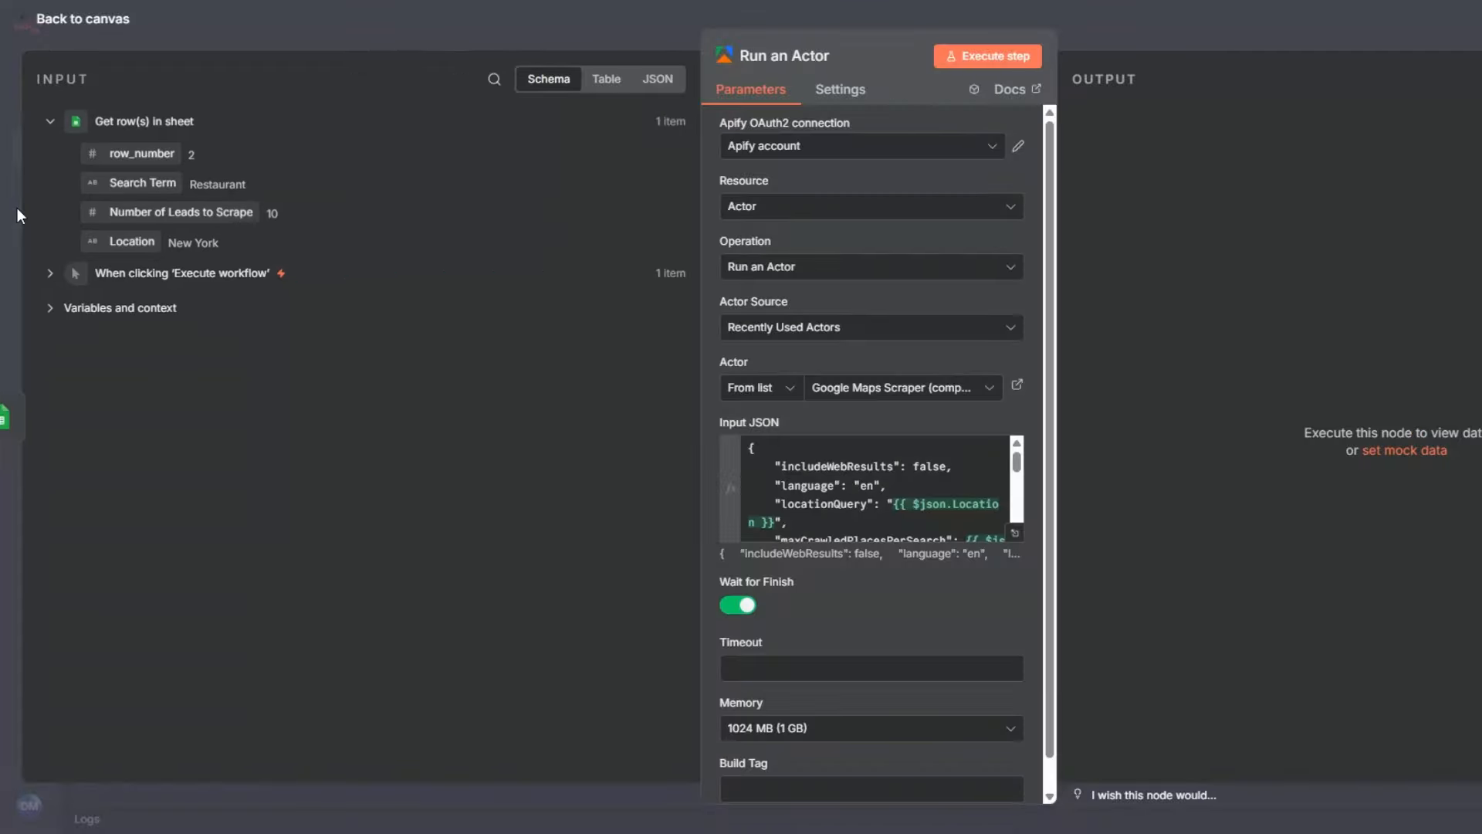
left_click(4, 260)
Step: Execute the whole workflow and save it
left_click(904, 778)
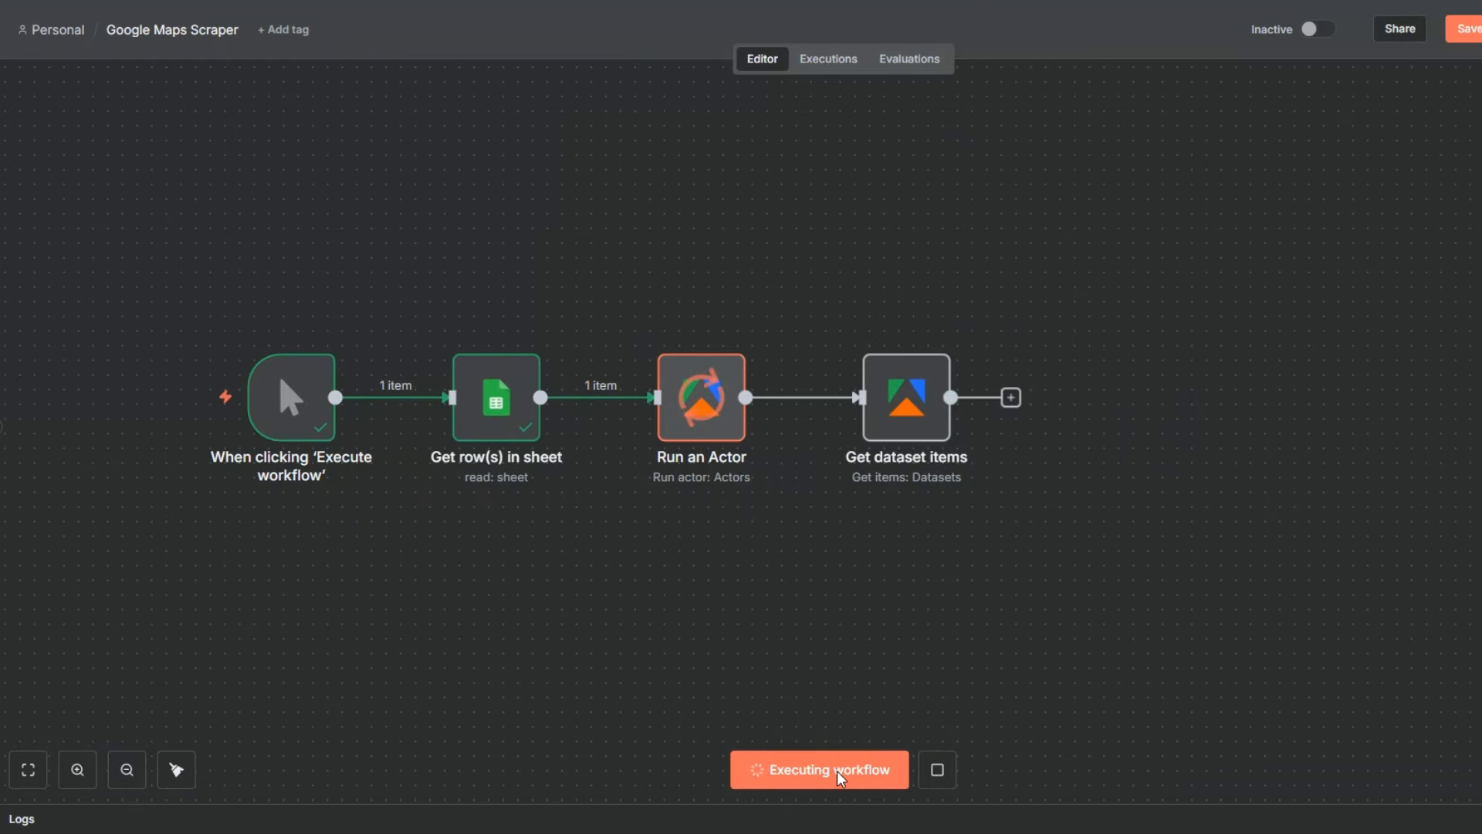
left_click(1466, 29)
Step: Check the output of Get row(s) in sheet, and examine the Run an Actor output in schema view
right_click(509, 408)
left_click(531, 427)
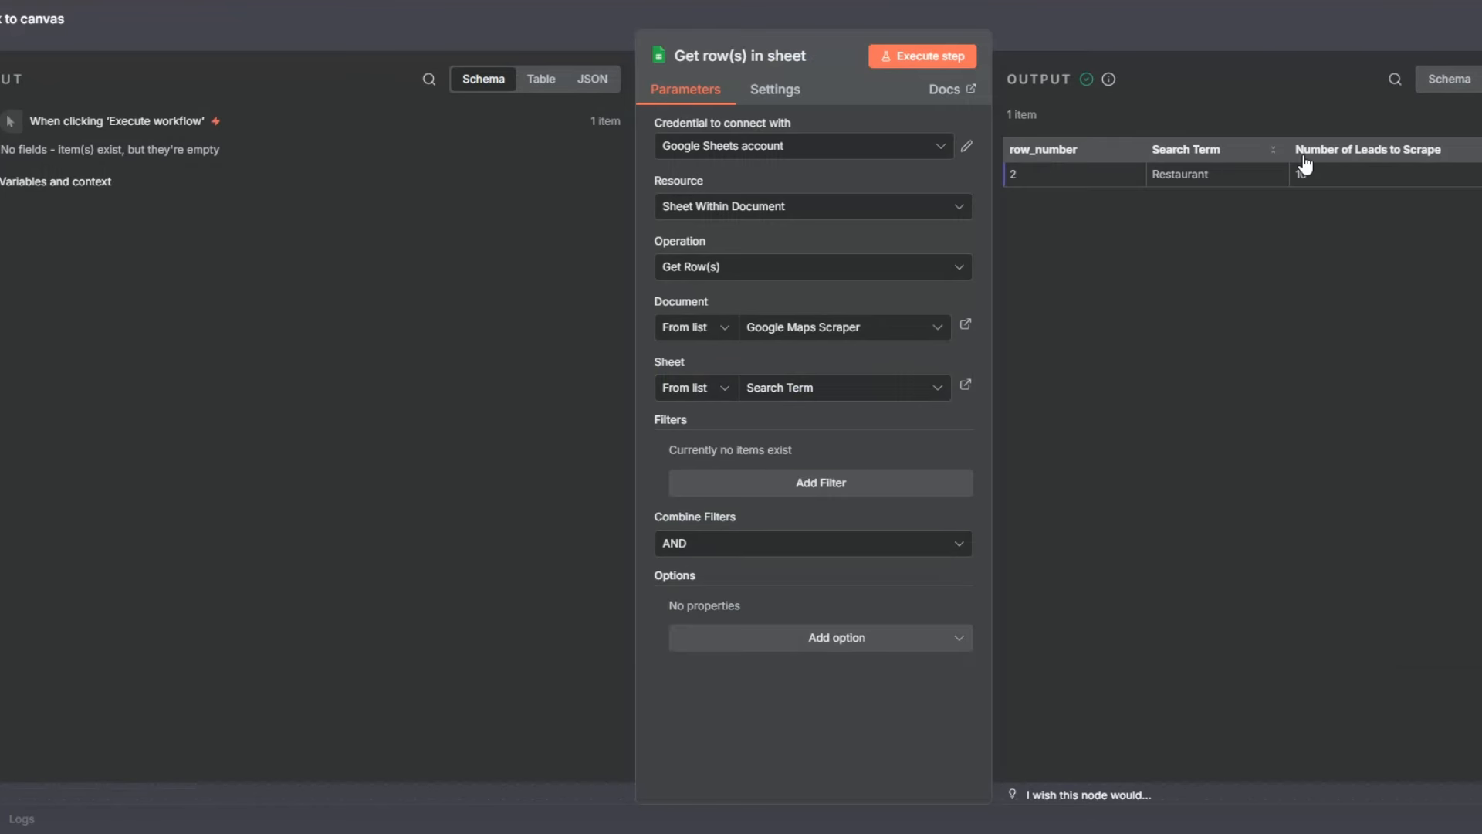
key("Escape")
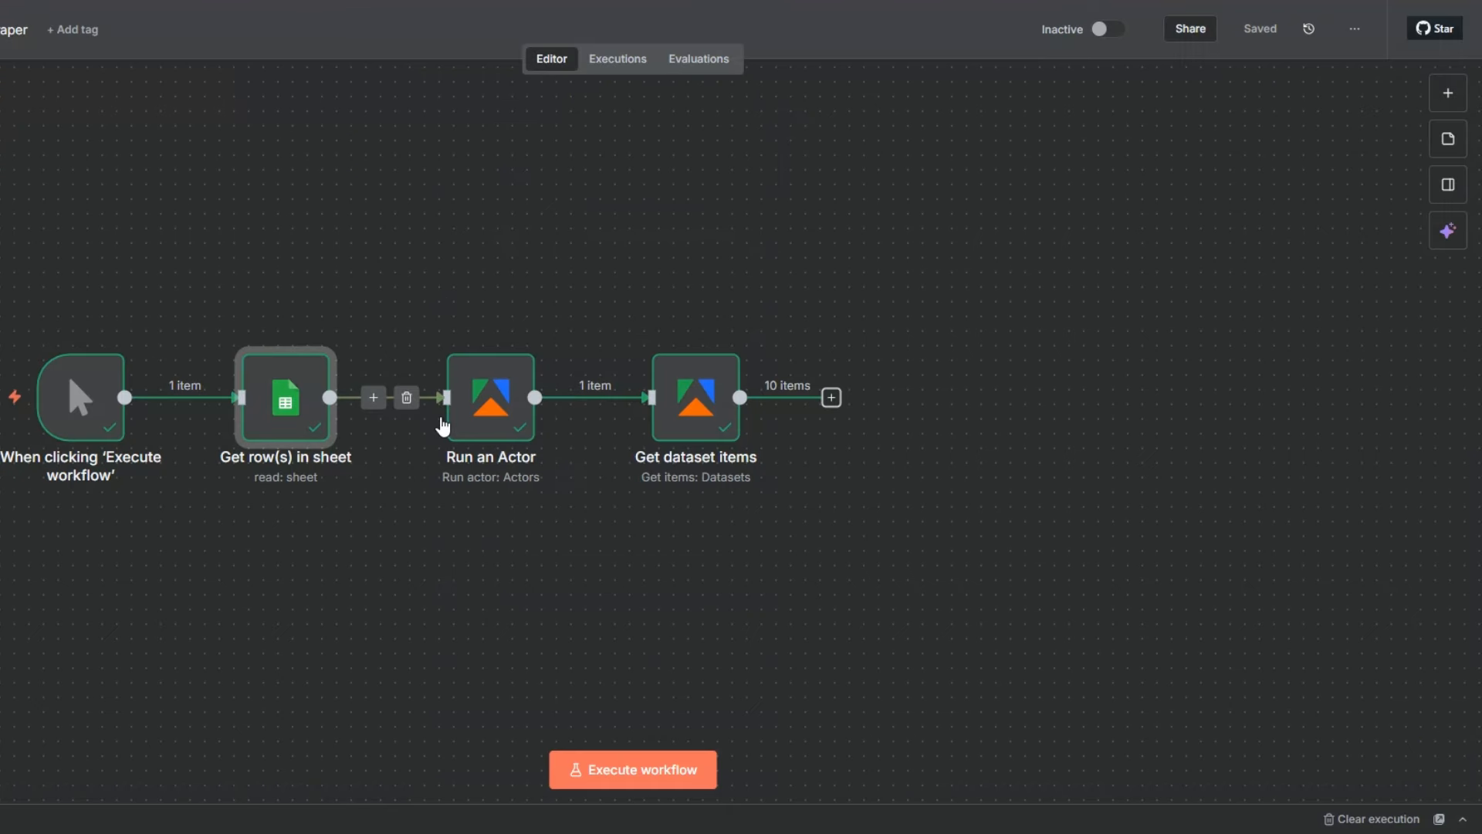
right_click(487, 434)
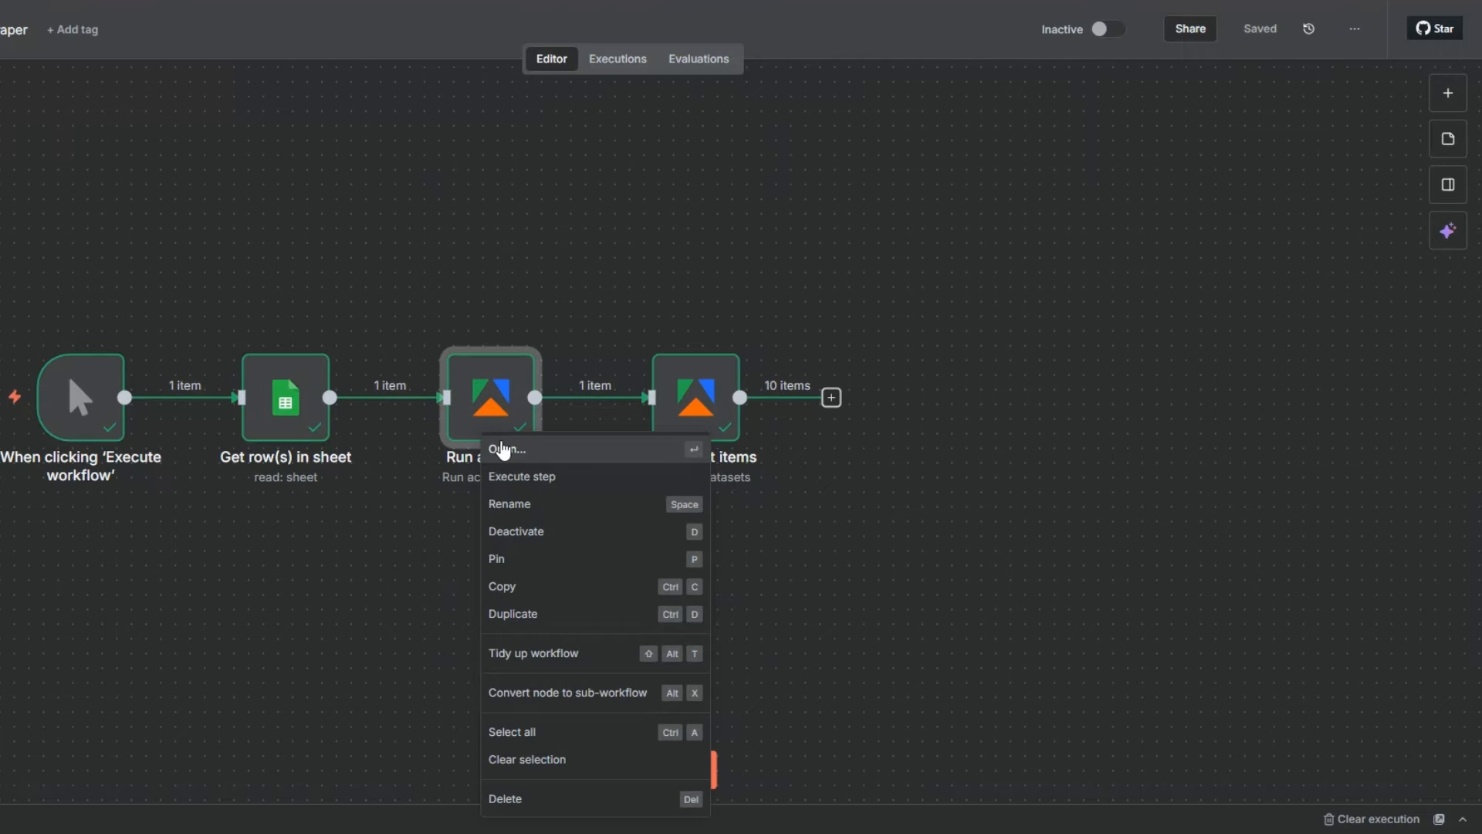
left_click(503, 449)
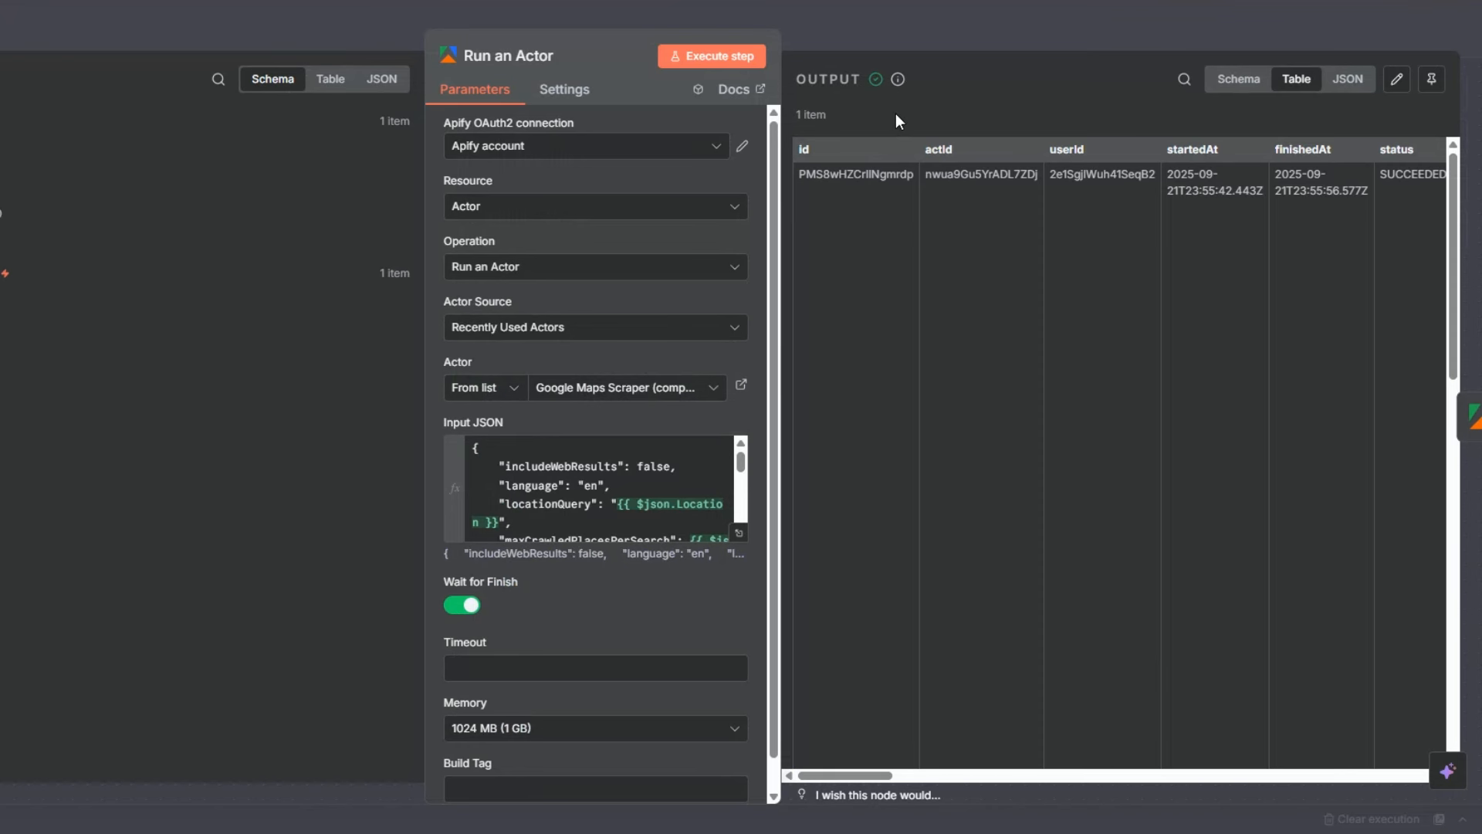
left_click(1238, 78)
scroll(1039, 504, "down", 5)
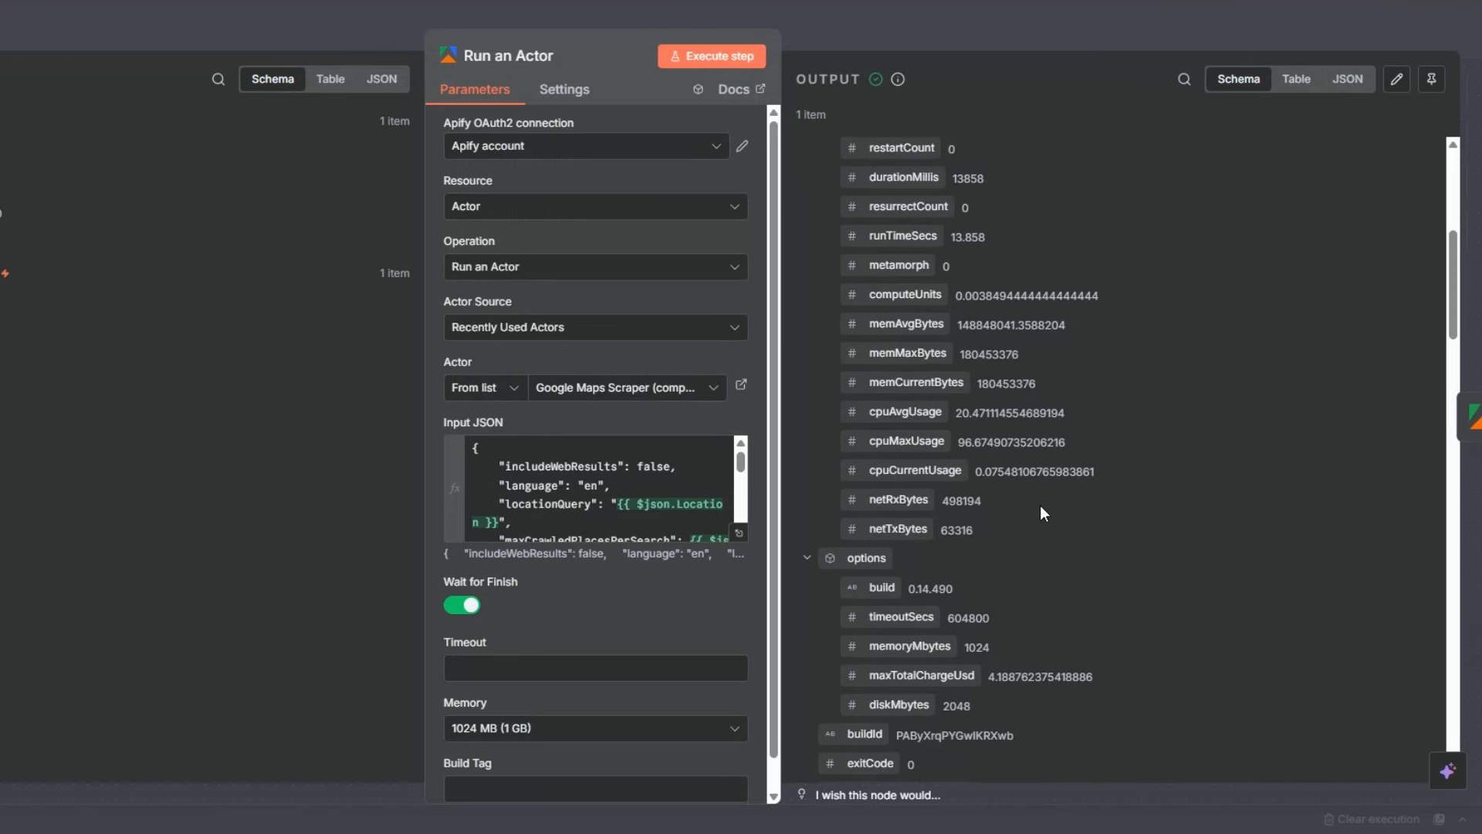
Step: Leave the Run an Actor output, examine the Get dataset items output in table view, and return to the canvas
scroll(1040, 505, "down", 4)
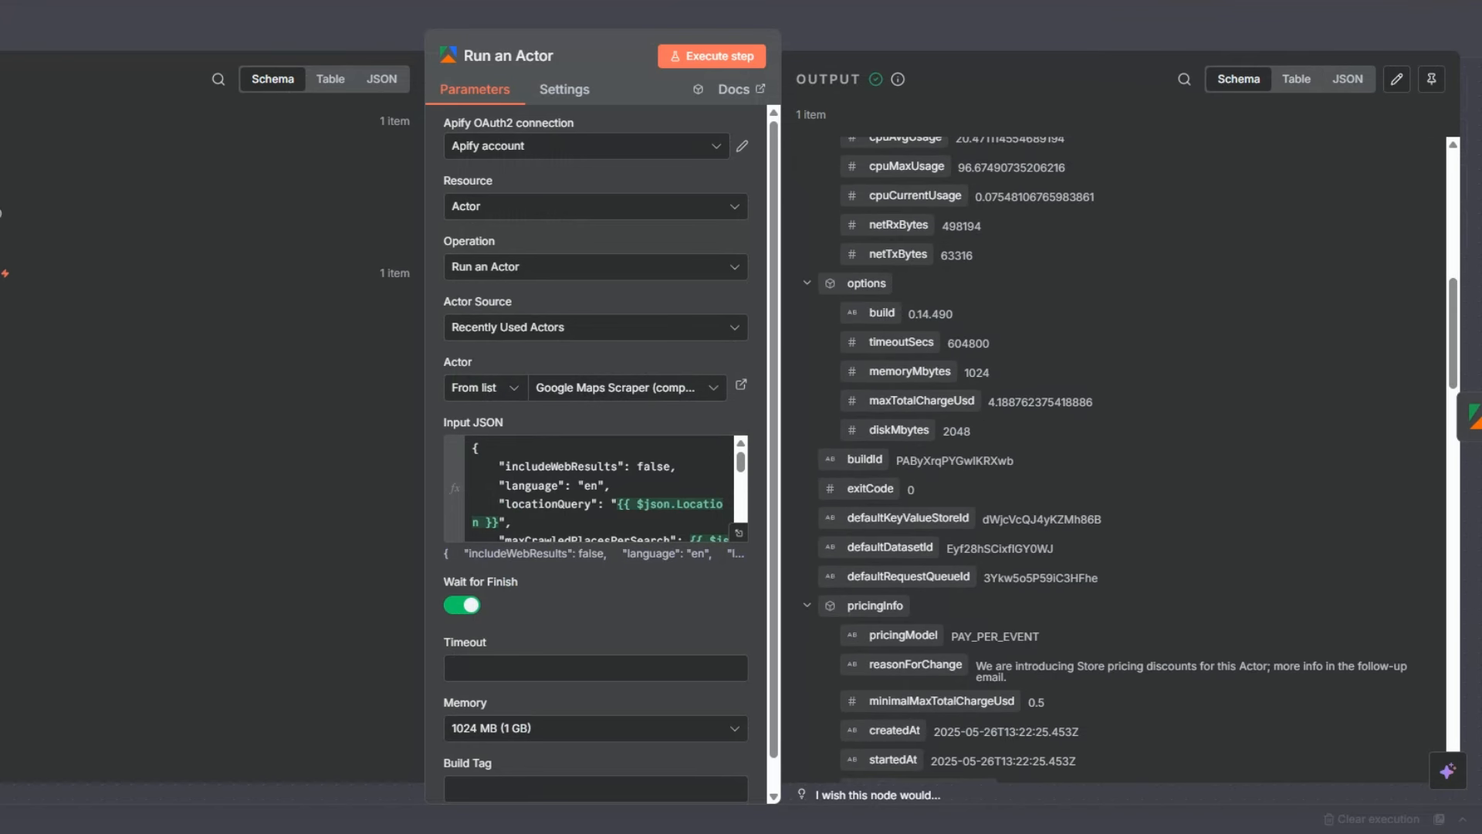
key("Escape")
right_click(696, 433)
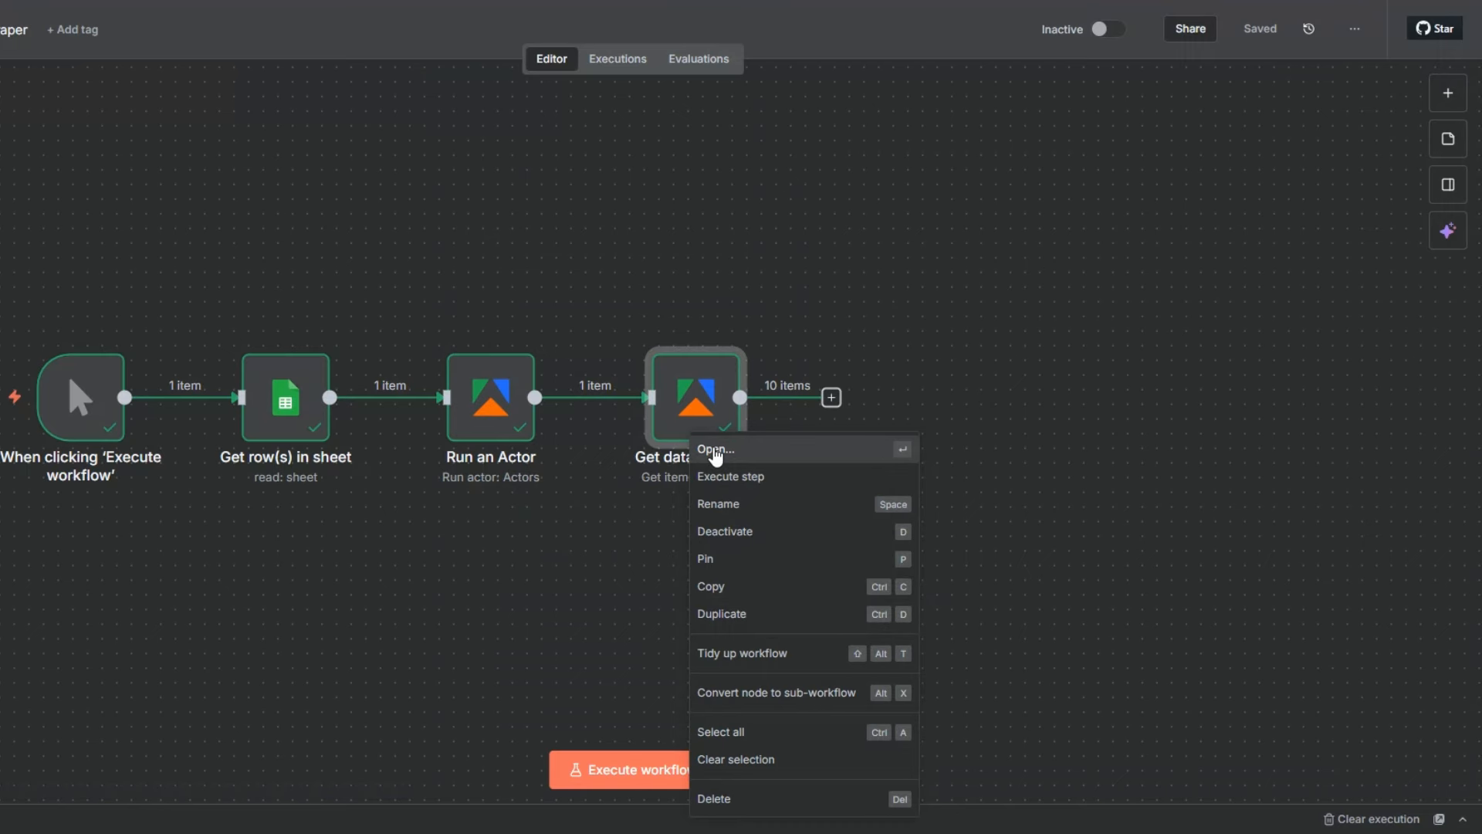
left_click(715, 454)
left_click_drag(800, 113, 865, 117)
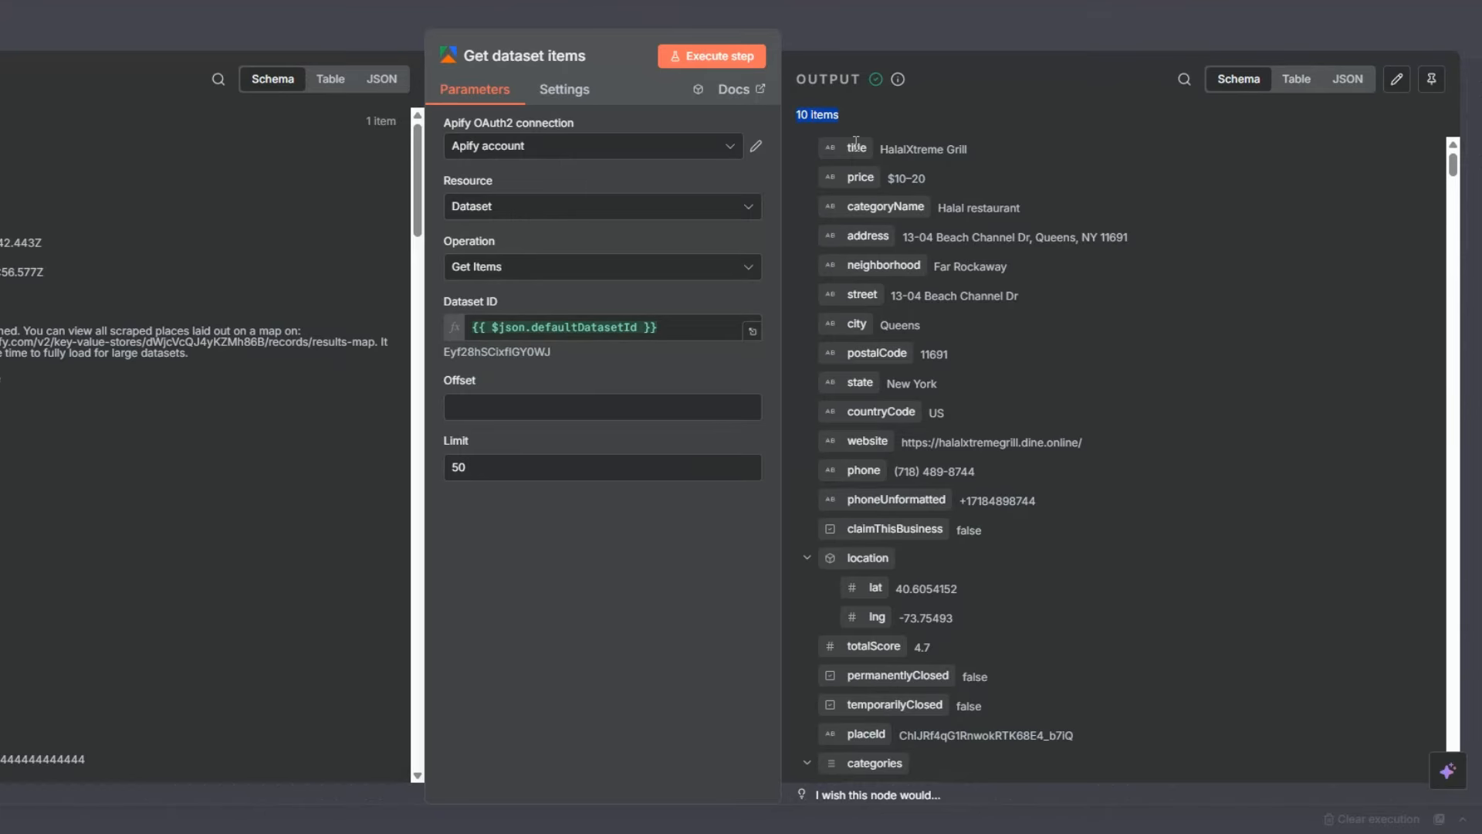
left_click(977, 99)
left_click(1296, 80)
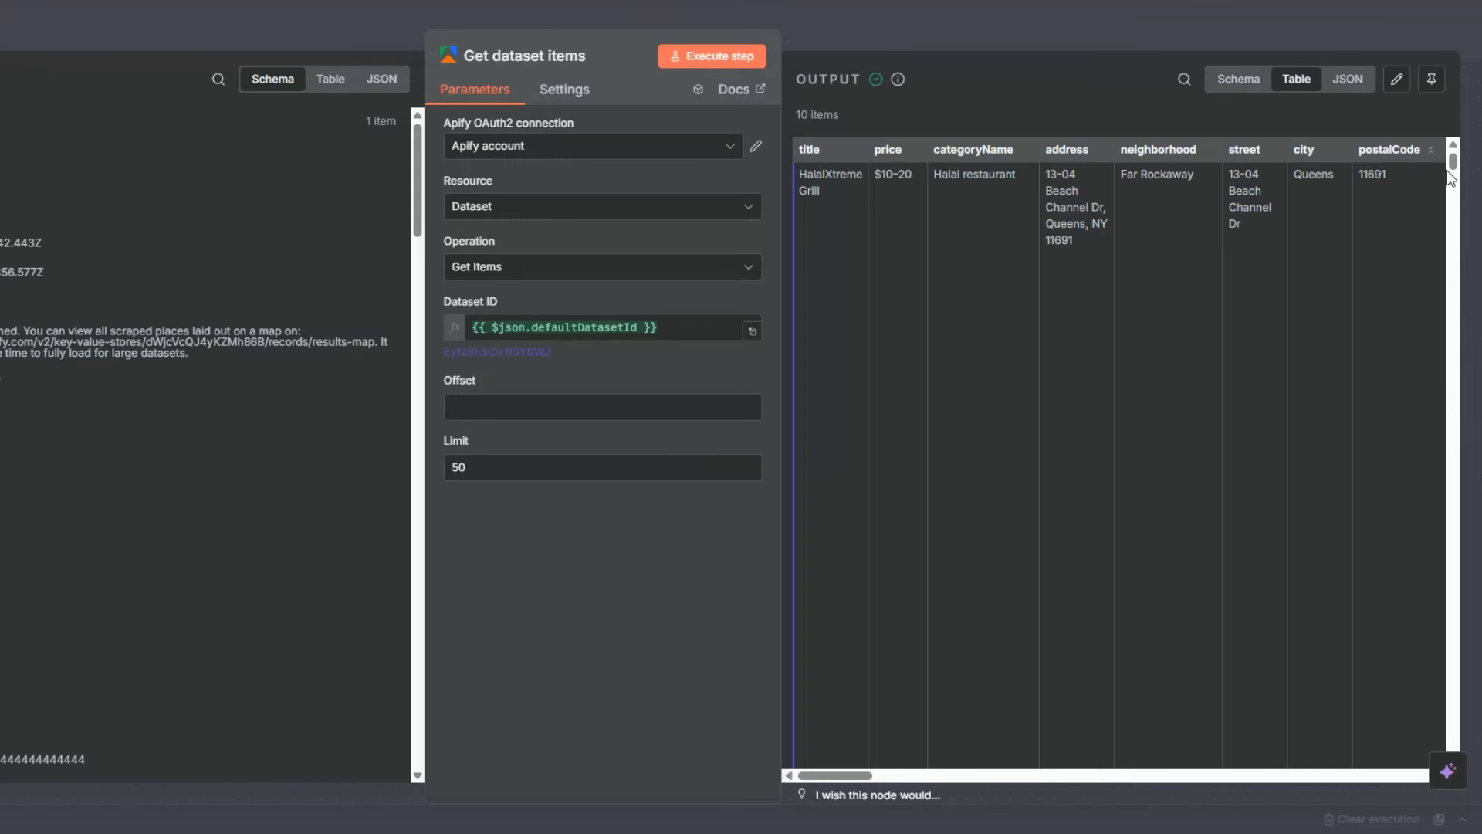
left_click_drag(1453, 154, 1467, 676)
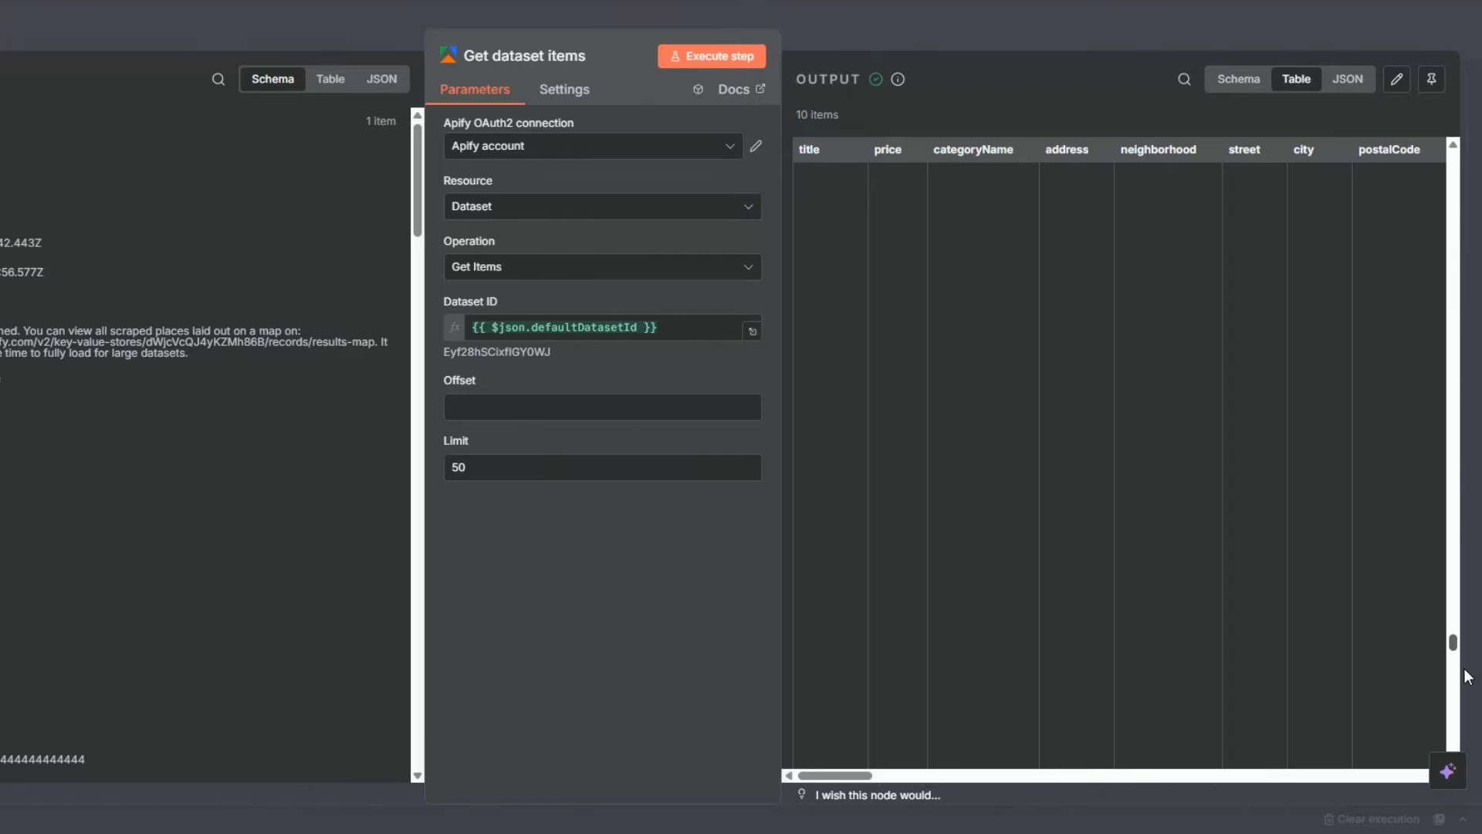
left_click(7, 197)
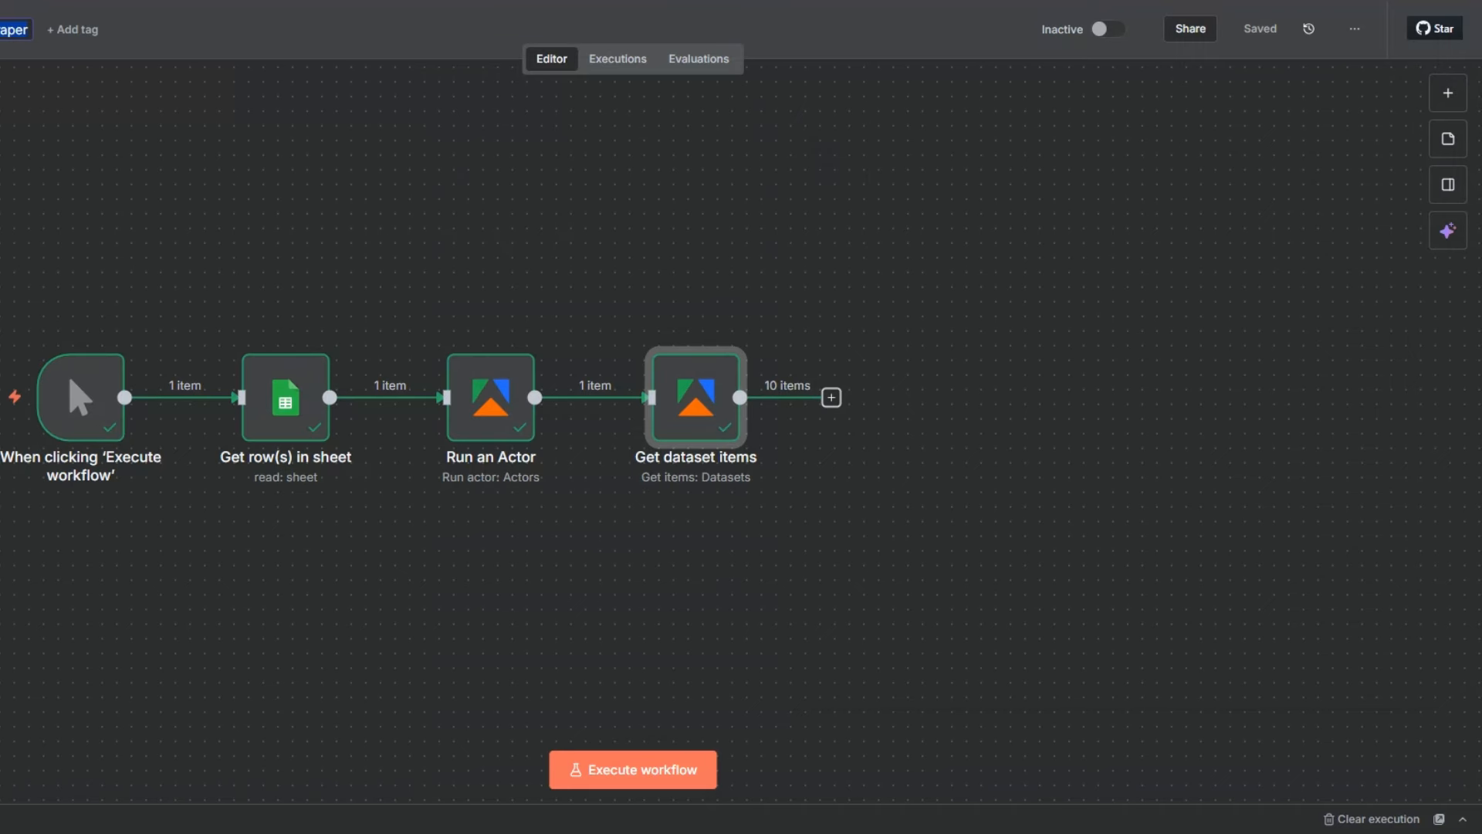
Step: Rename the Get row(s) in sheet node to "Search Terms"
left_click(491, 426)
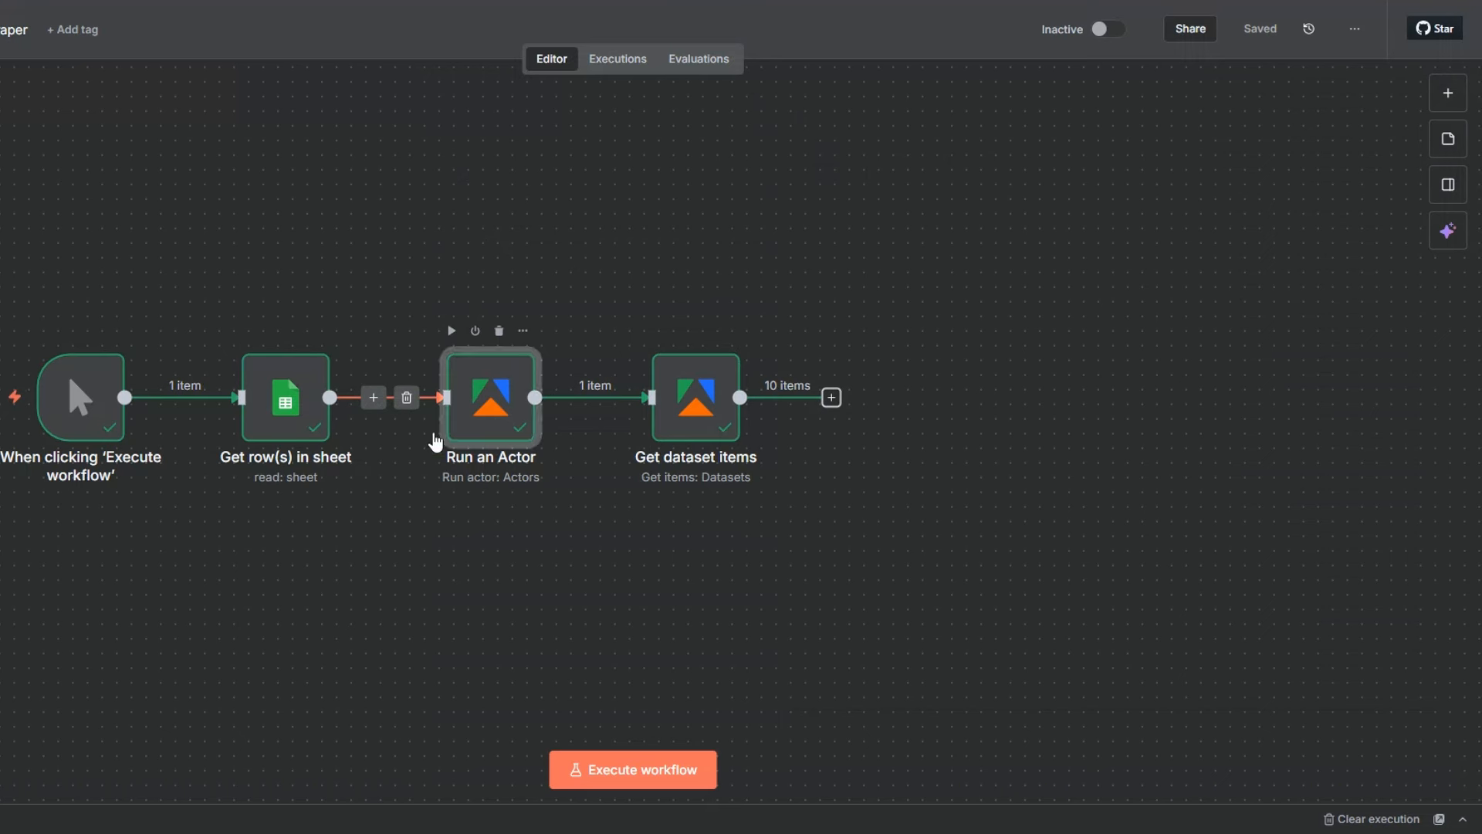
left_click(277, 423)
key("F2")
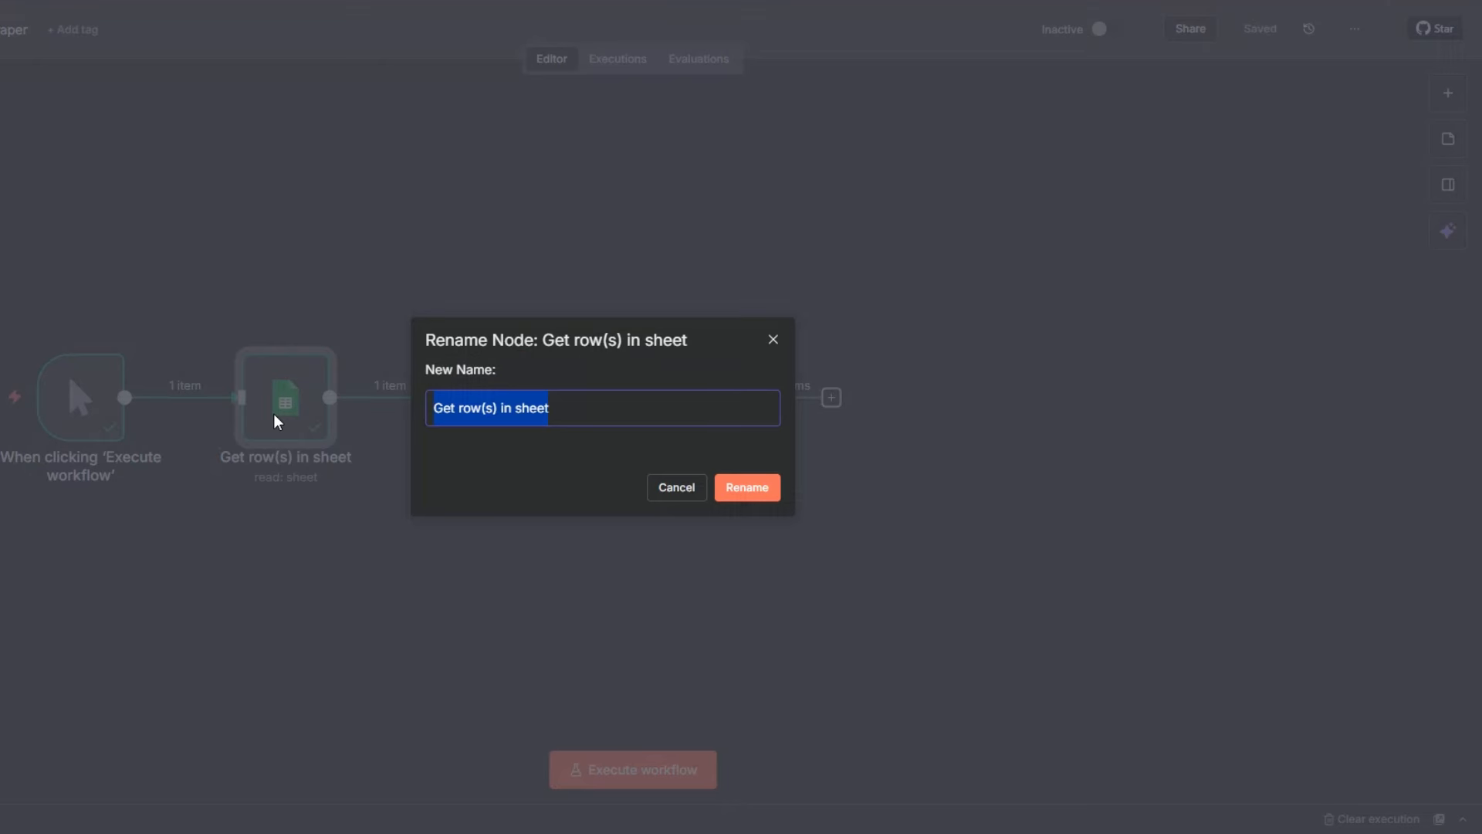
type("Search Terms")
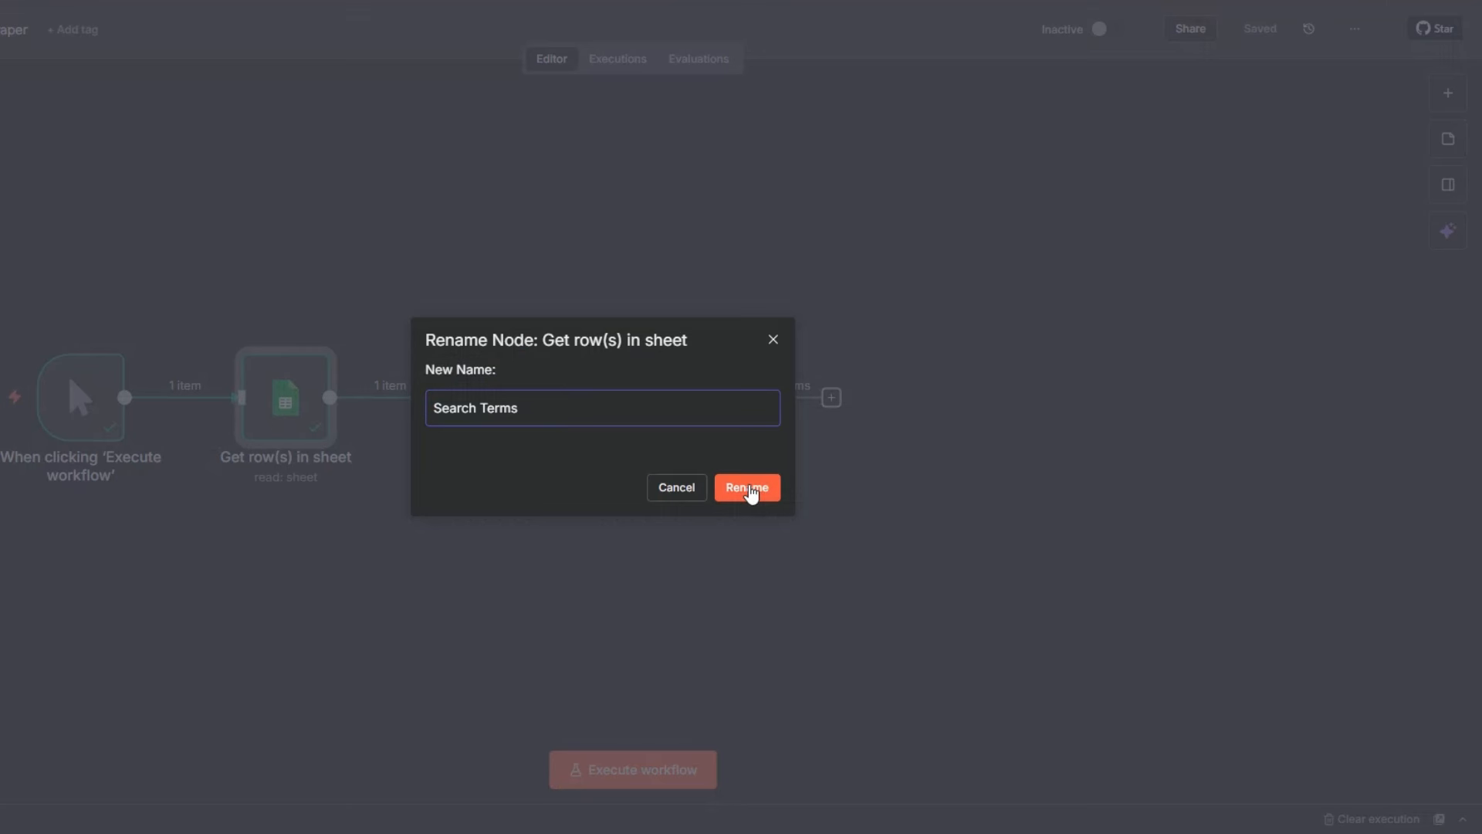
left_click(748, 488)
Step: Rename the Run an Actor node to "Google Maps Scraper"
left_click(479, 410)
key("F2")
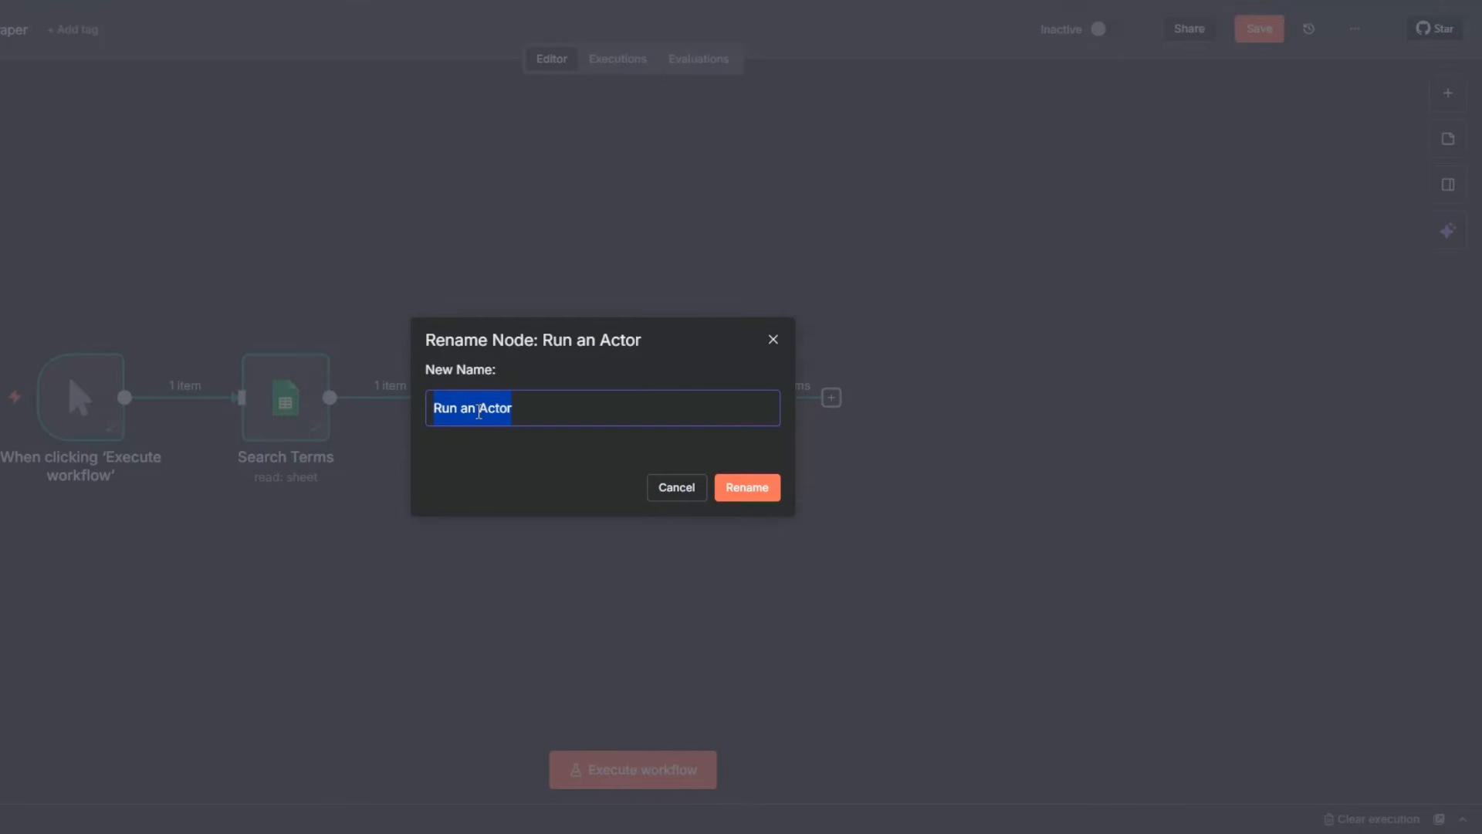
type("Google Maps Scraper")
left_click(743, 488)
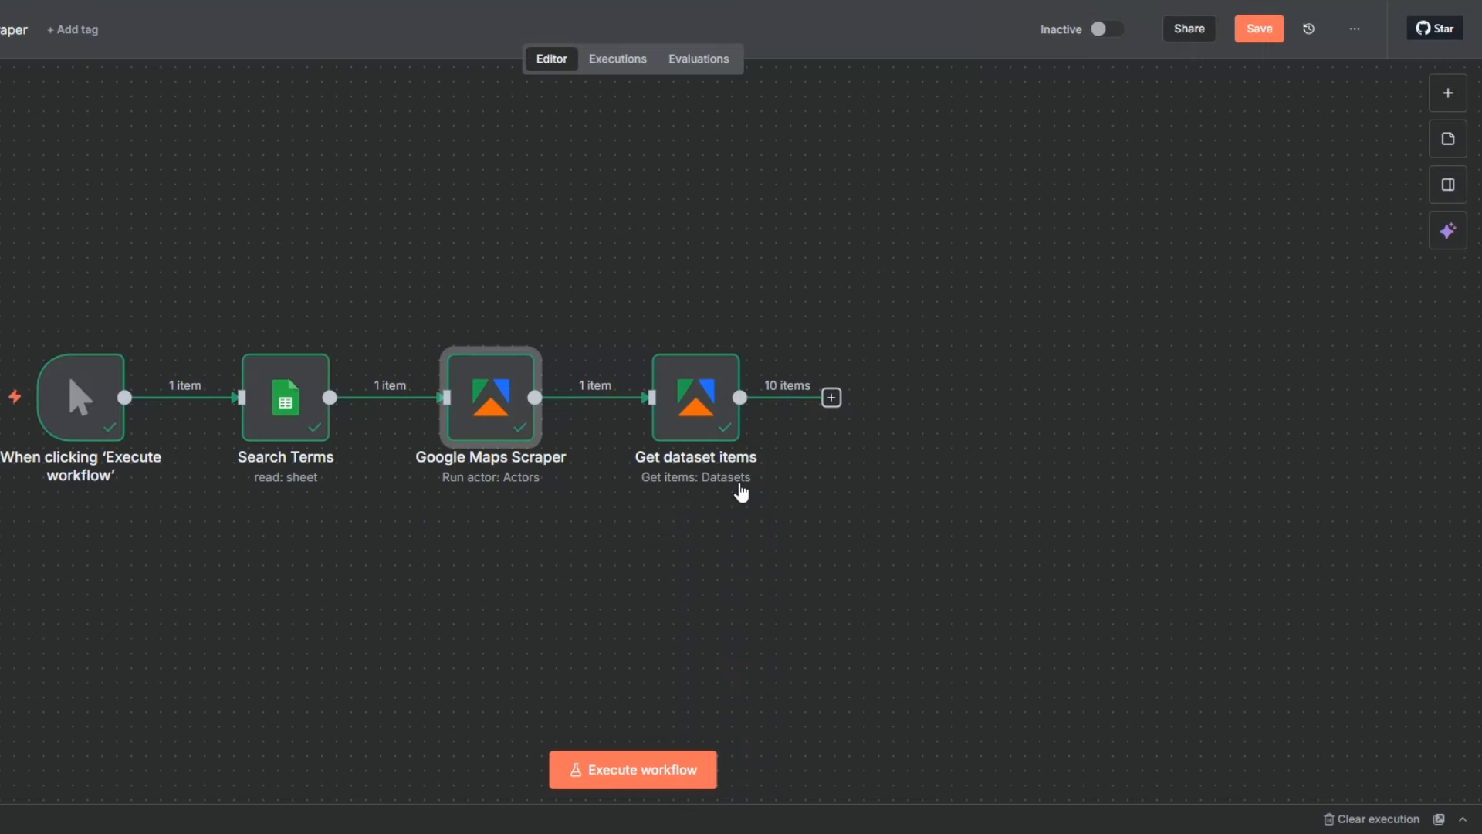
Step: Rename the Get dataset items node to "Get Google Maps Data" and save the workflow
left_click(693, 424)
key("F2")
left_click(461, 411)
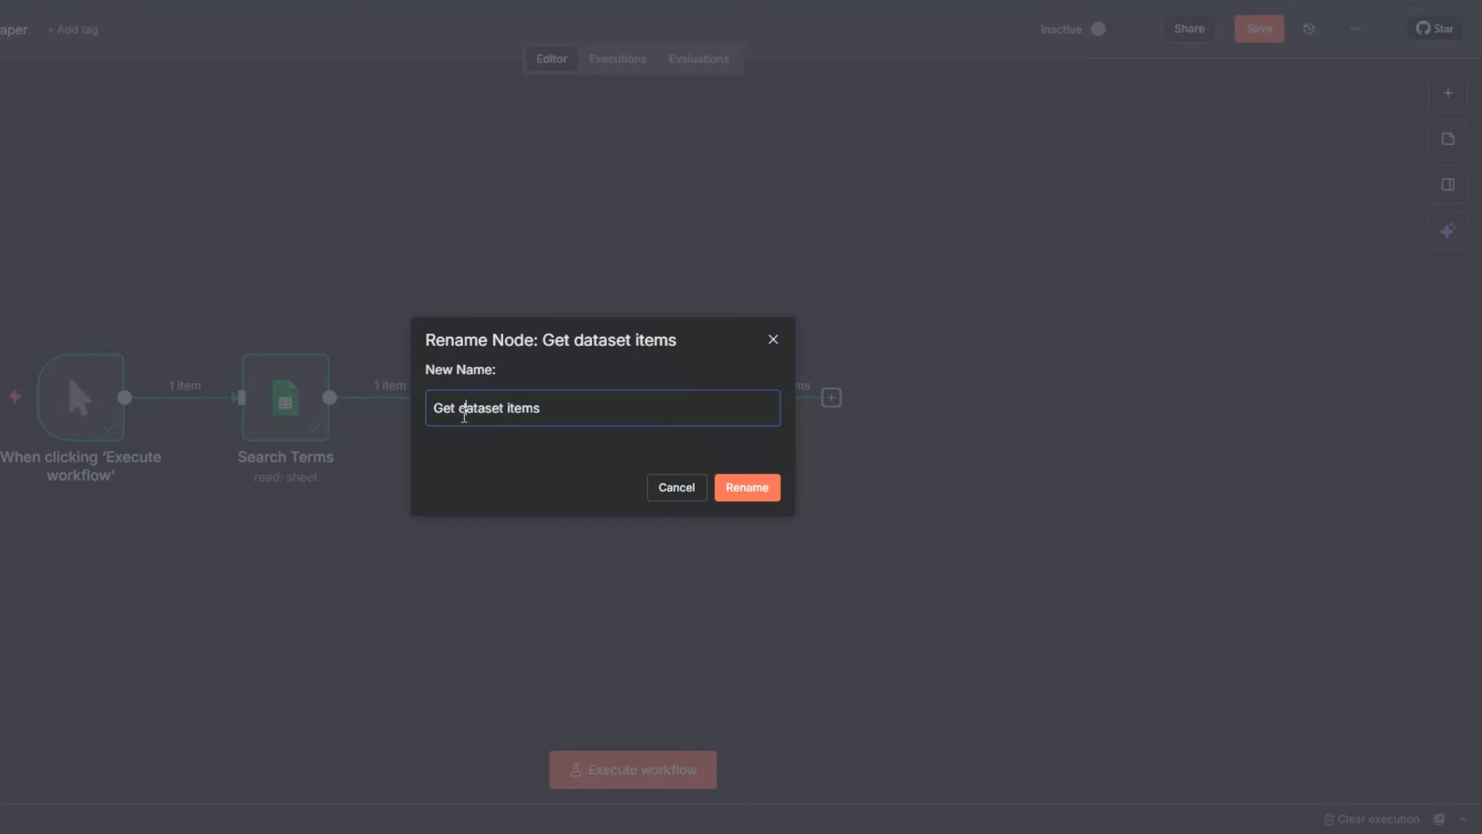
left_click_drag(460, 415, 547, 411)
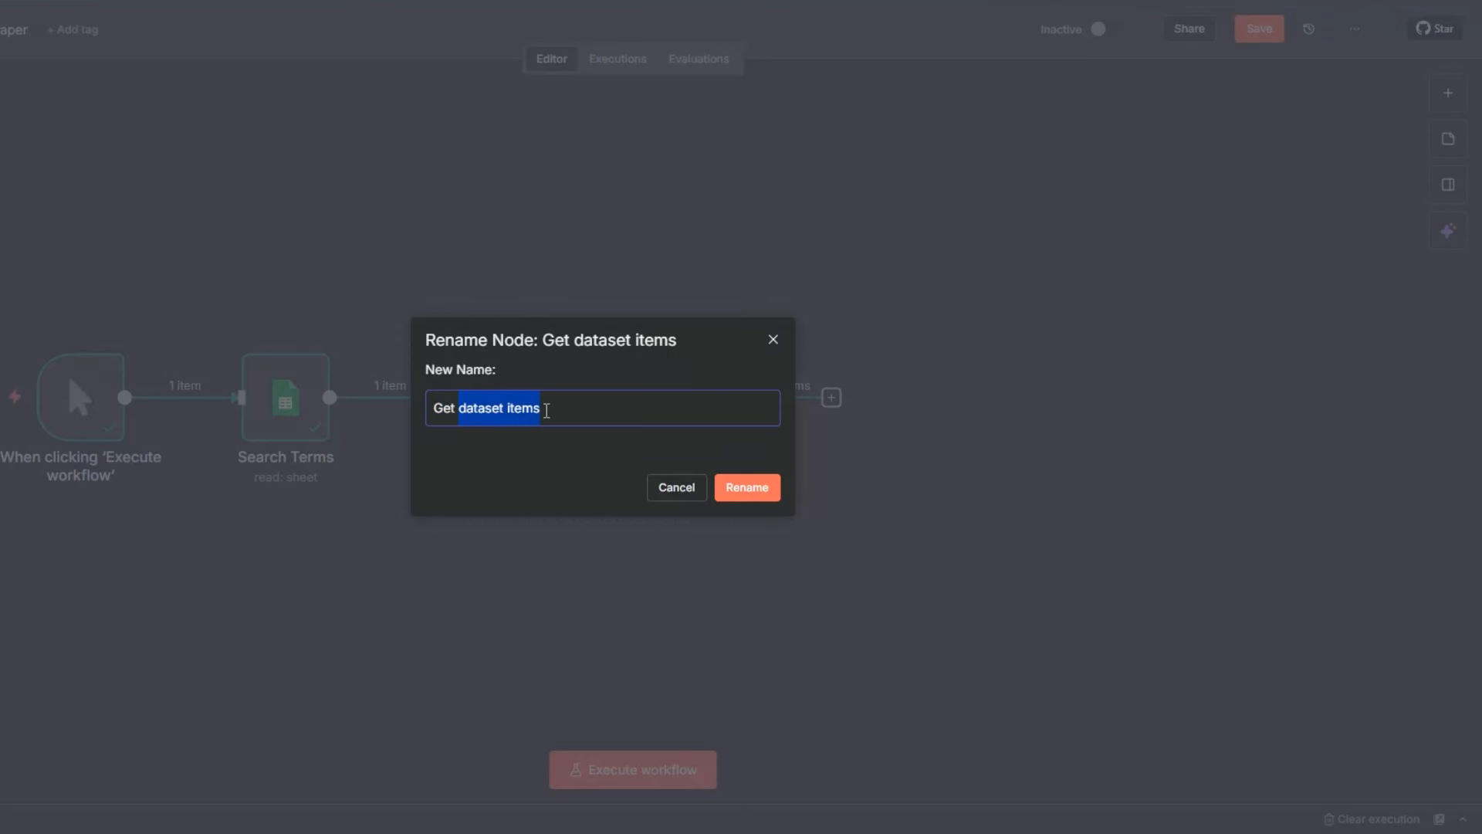
type("Google Maps Data")
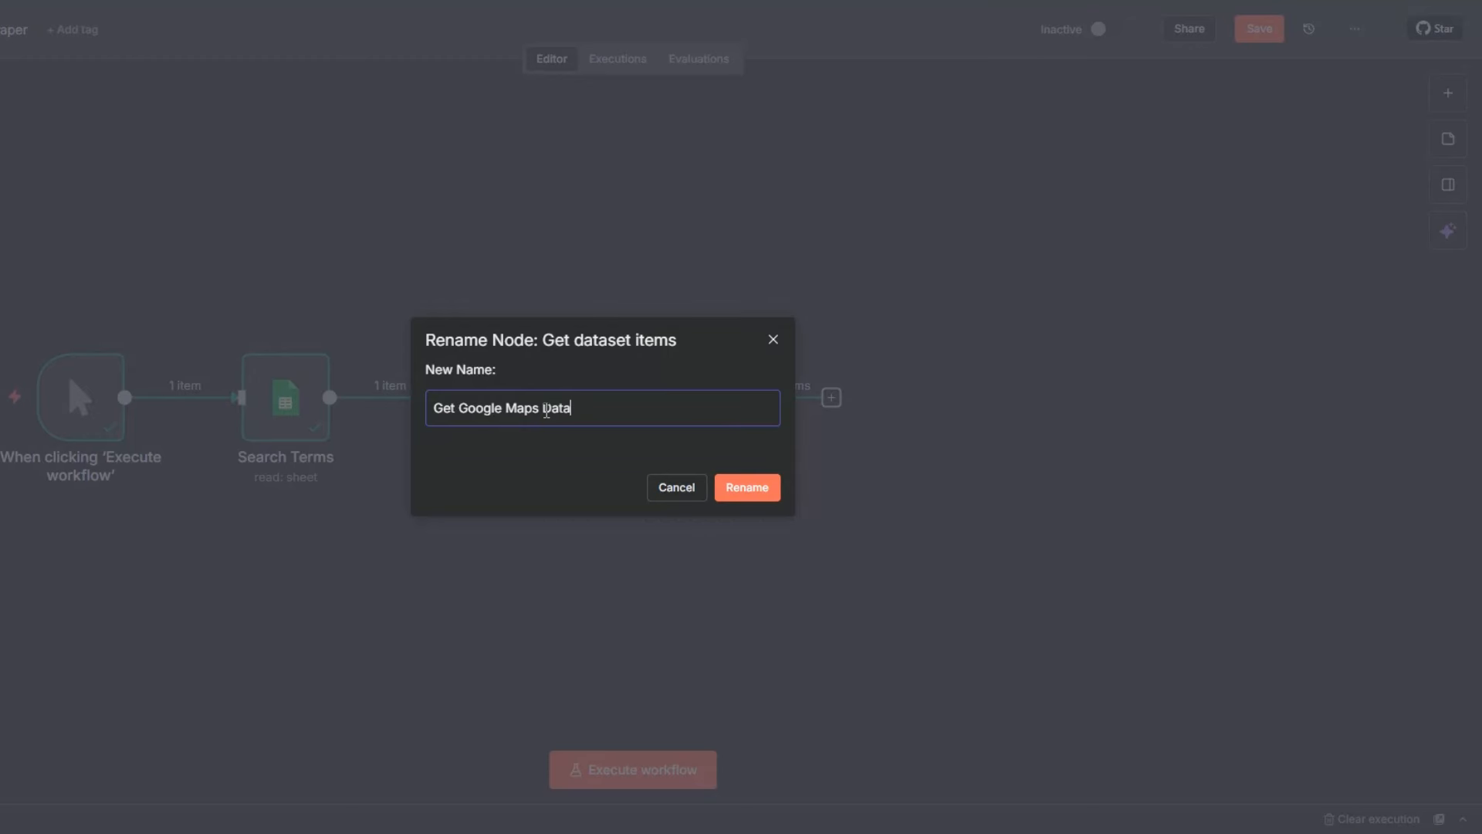
left_click(754, 493)
left_click(1259, 29)
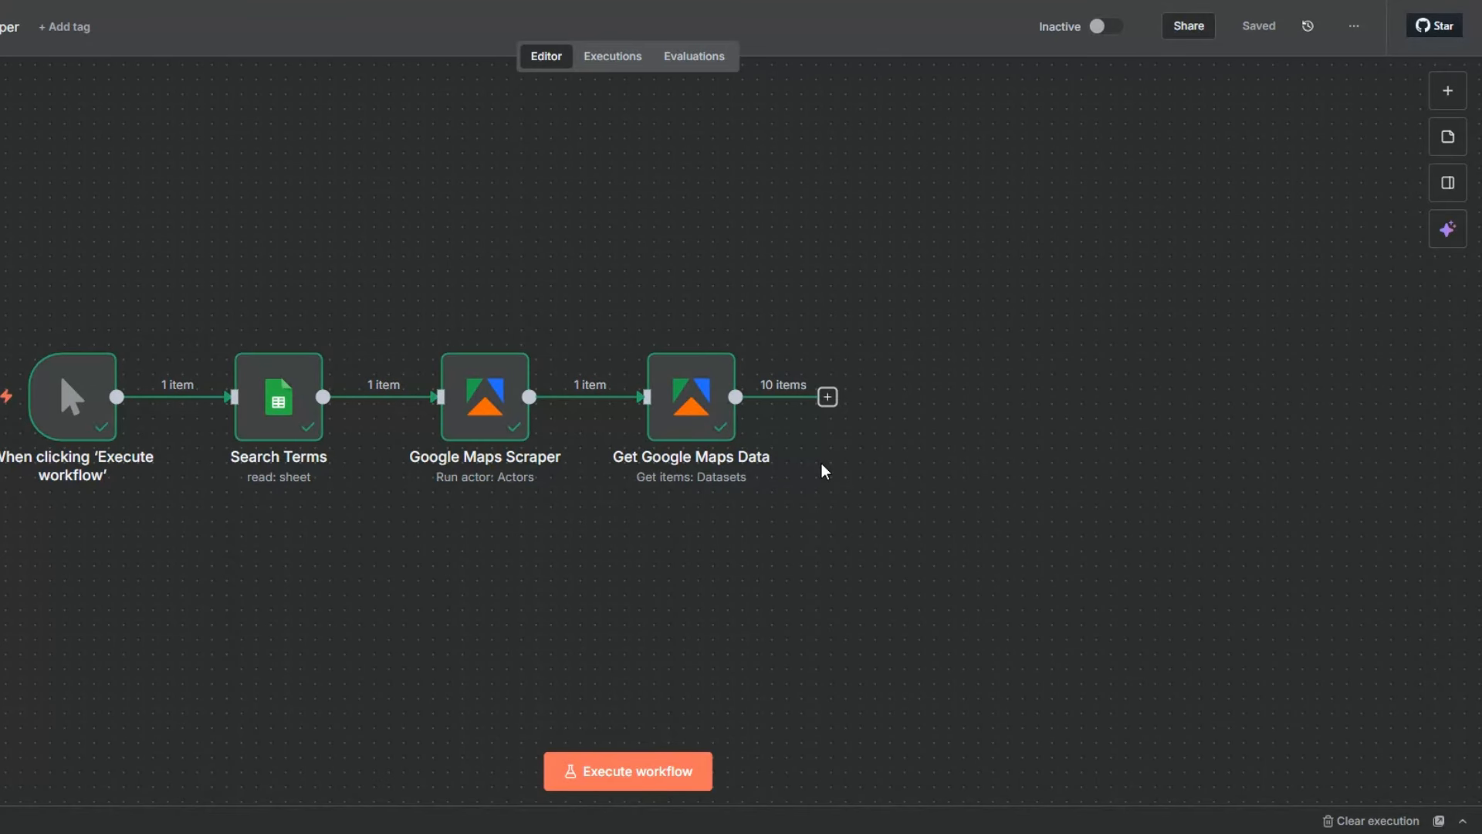
Step: Start adding a node after Get Google Maps Data, and review the Local Business Data column headings in the Google Maps Scraper spreadsheet in Google Sheets
left_click(827, 397)
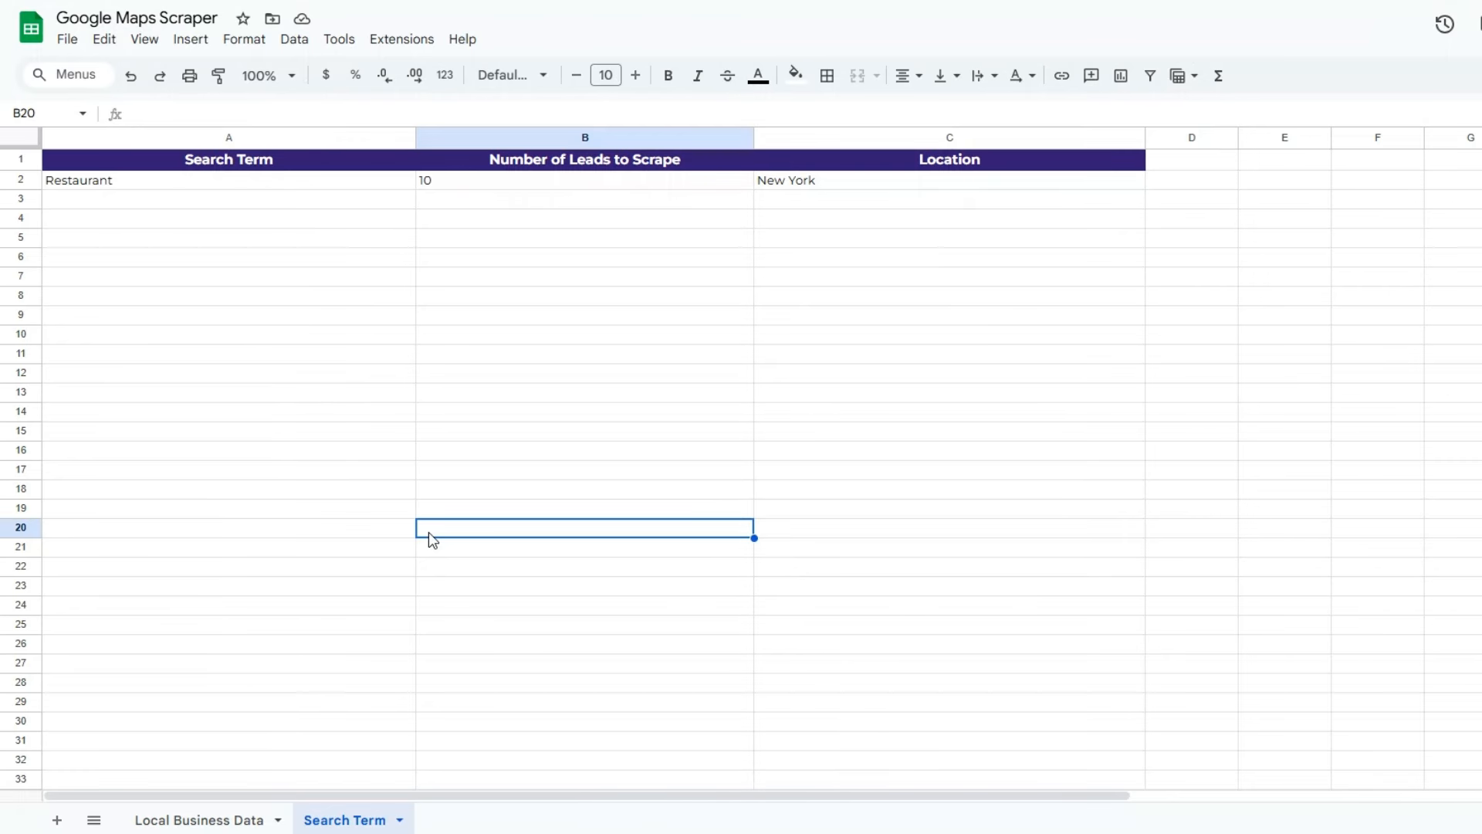
left_click(207, 817)
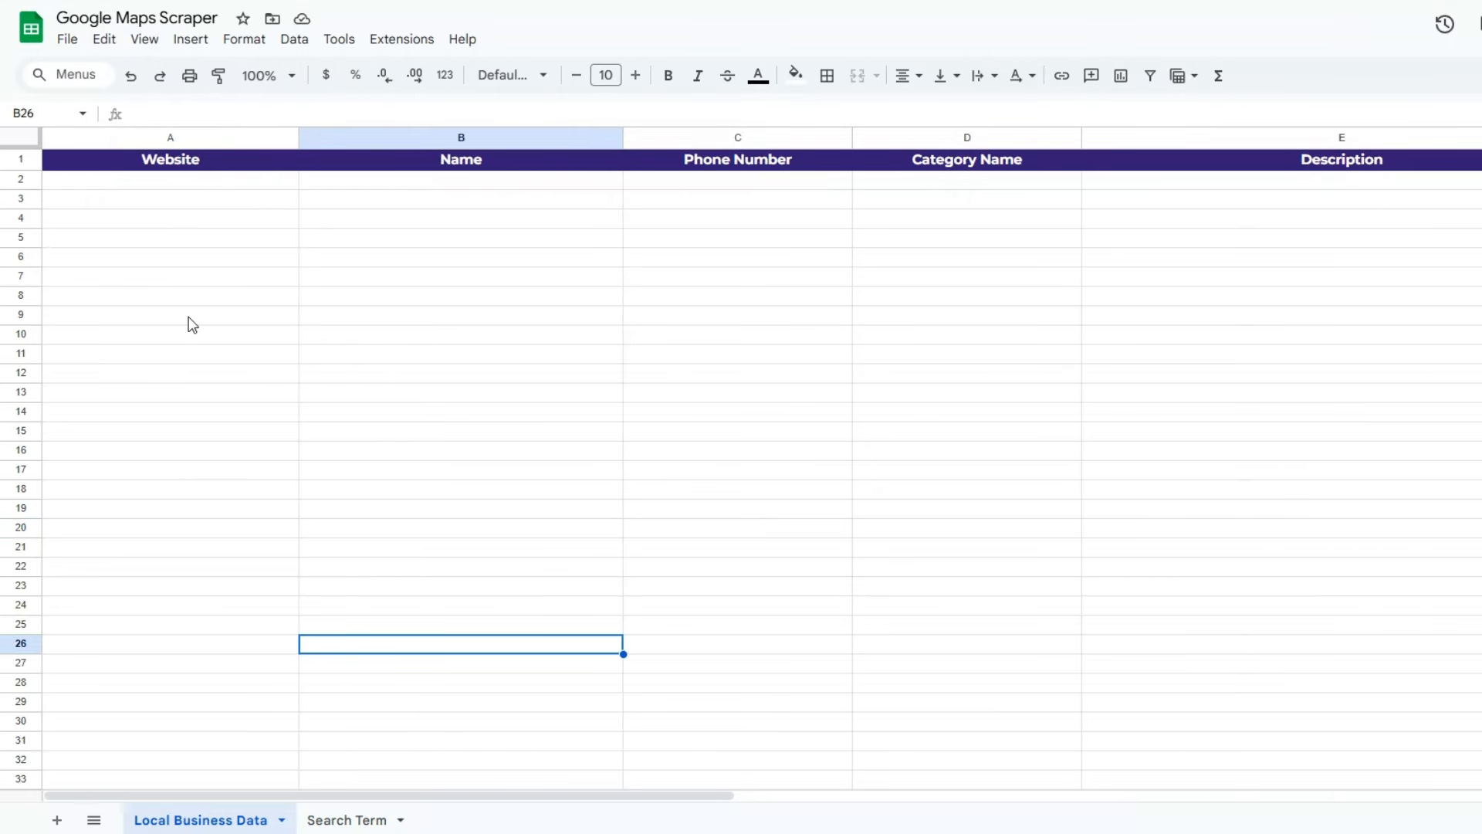
left_click(142, 254)
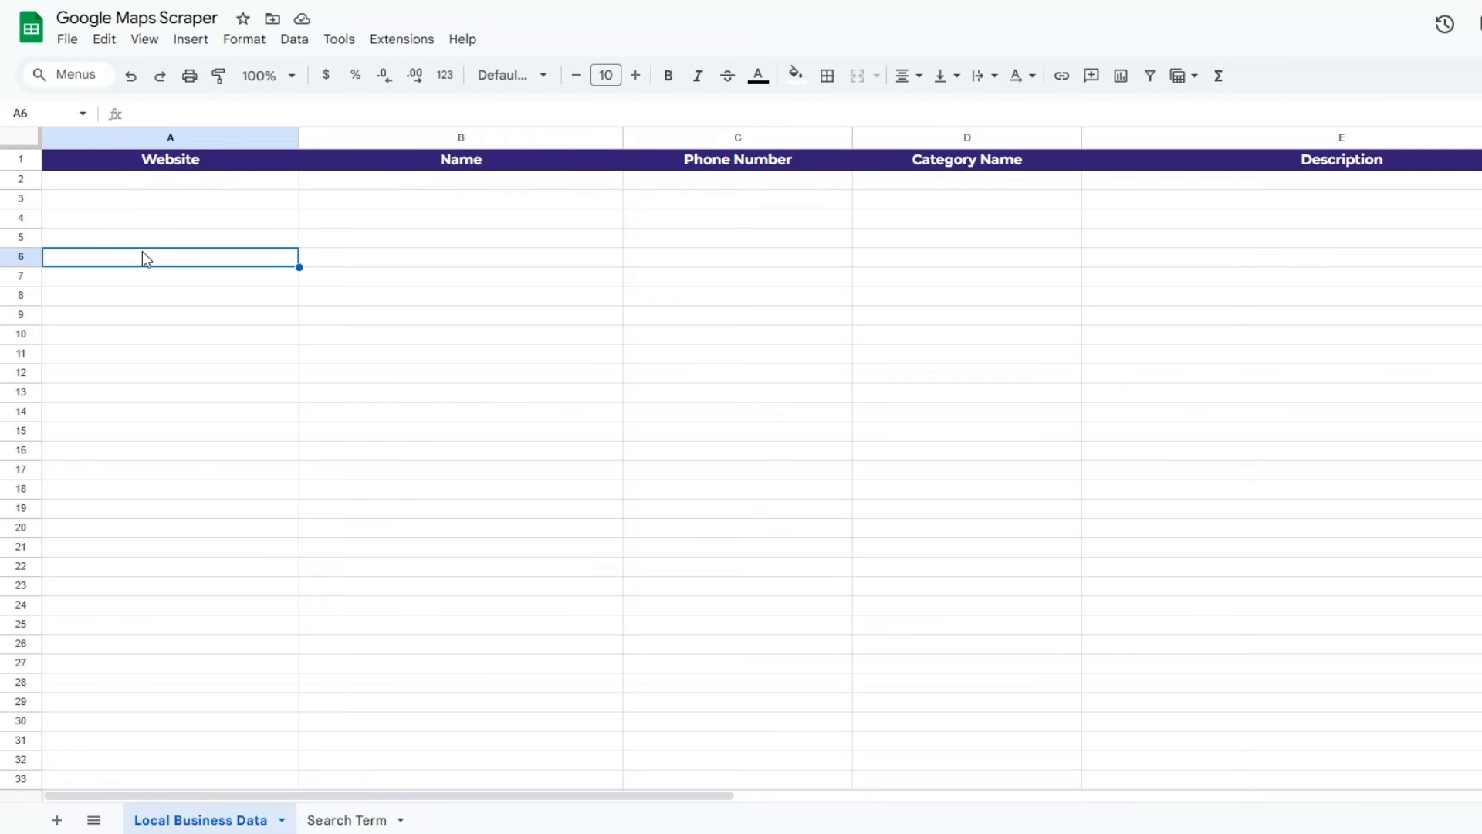
left_click(493, 262)
left_click(748, 264)
left_click(1004, 261)
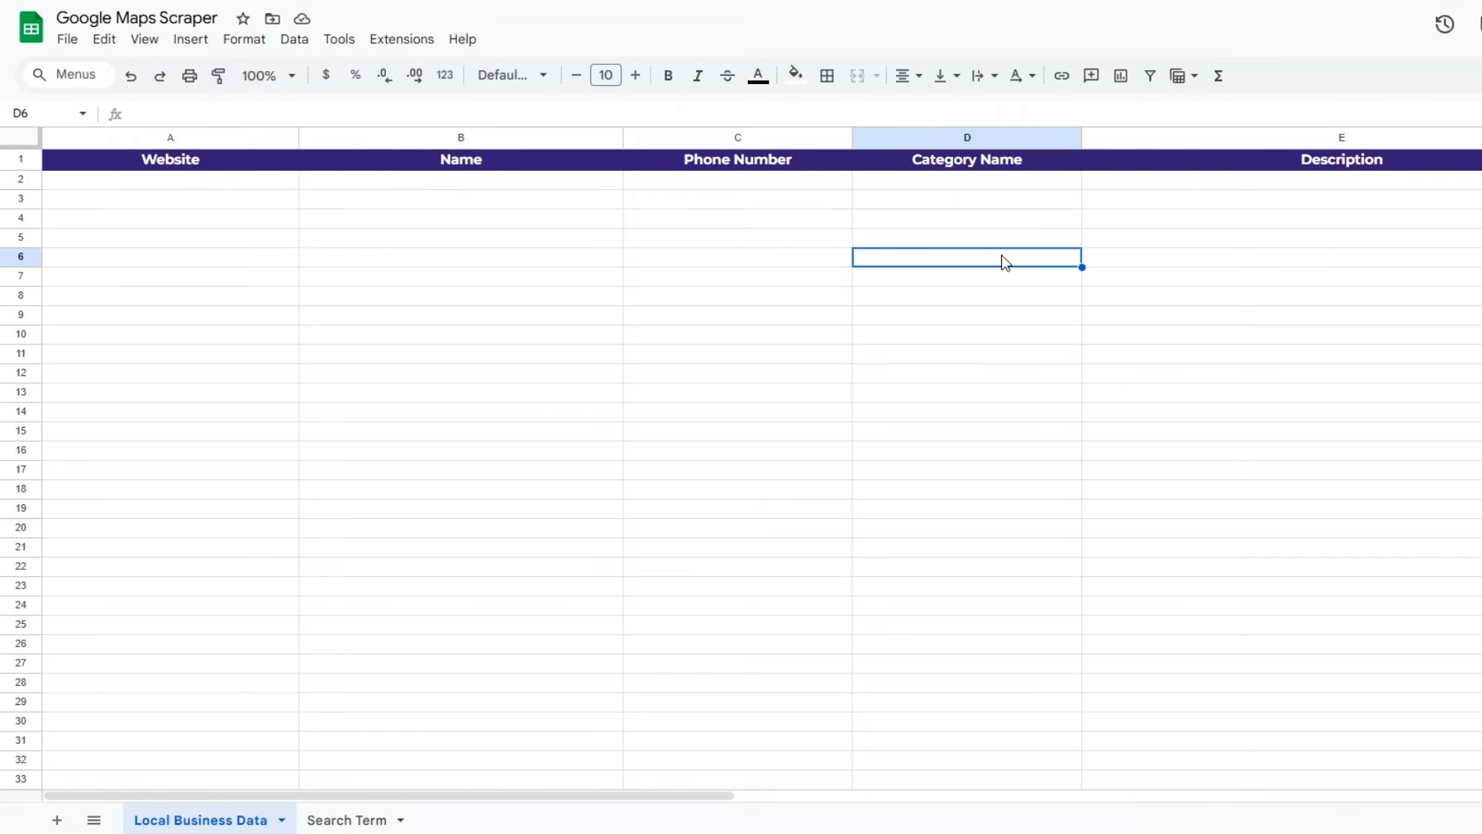
left_click(1389, 296)
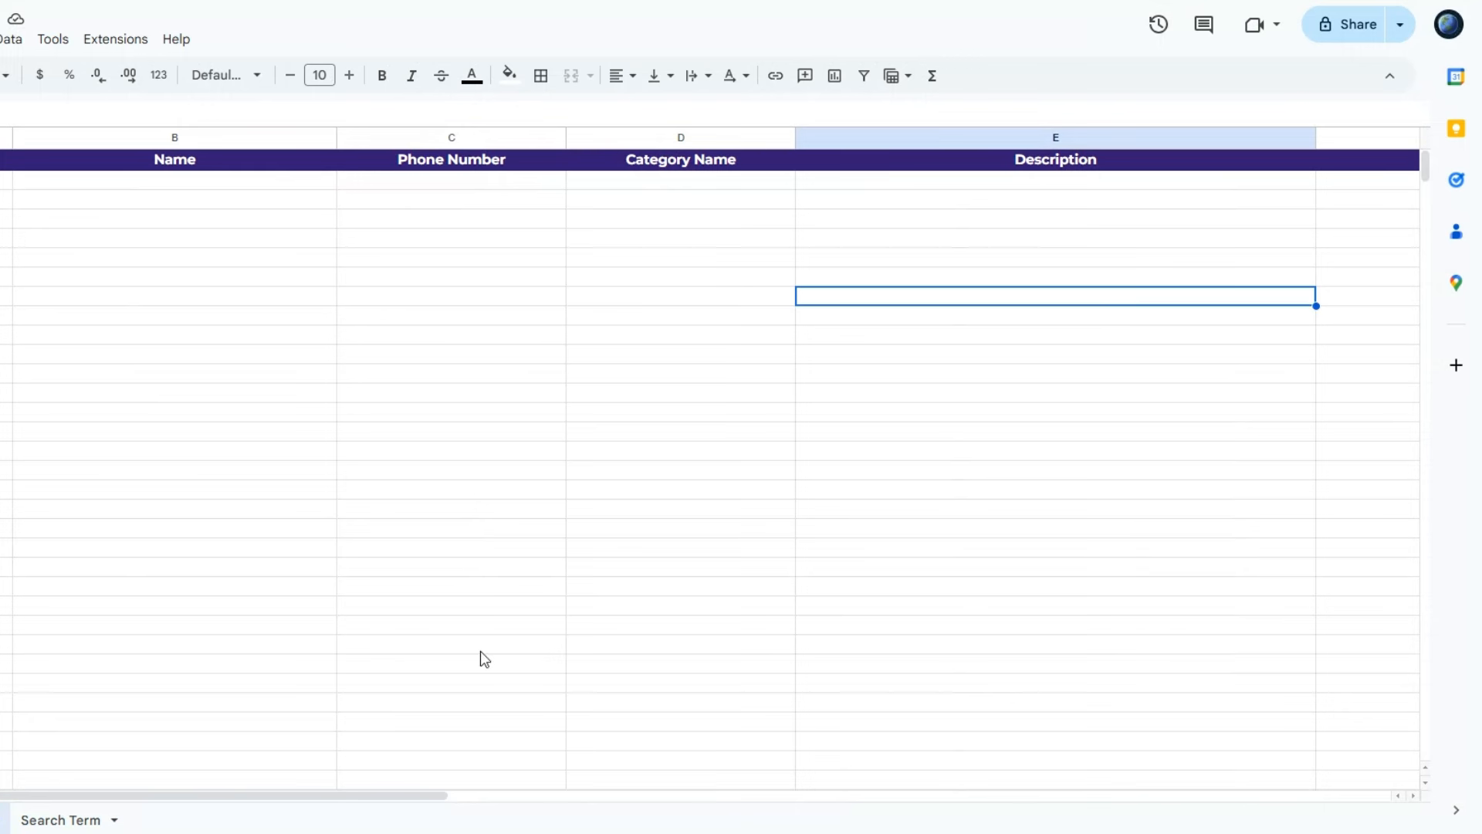
left_click_drag(301, 795, 209, 778)
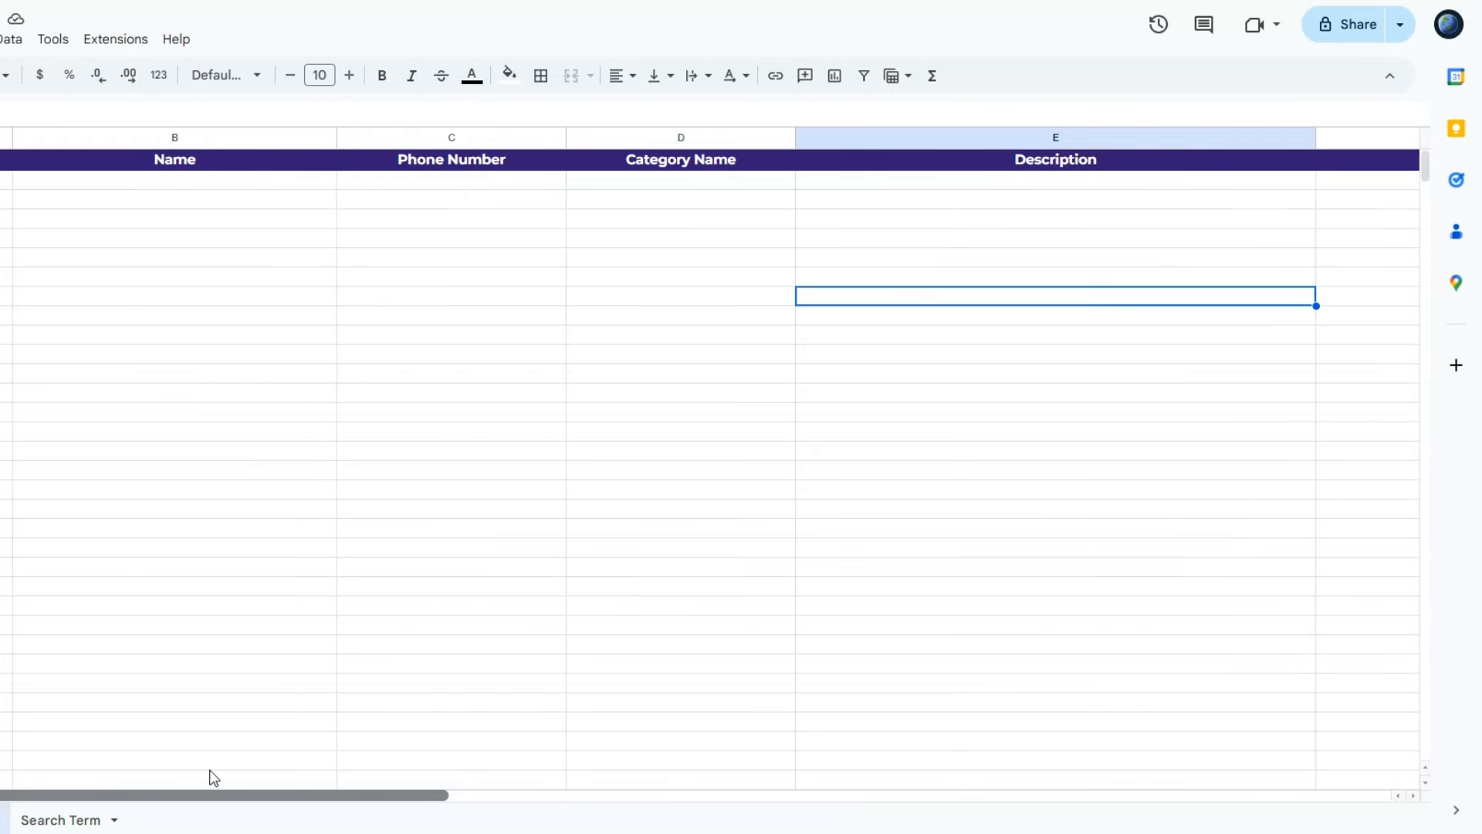
left_click(74, 299)
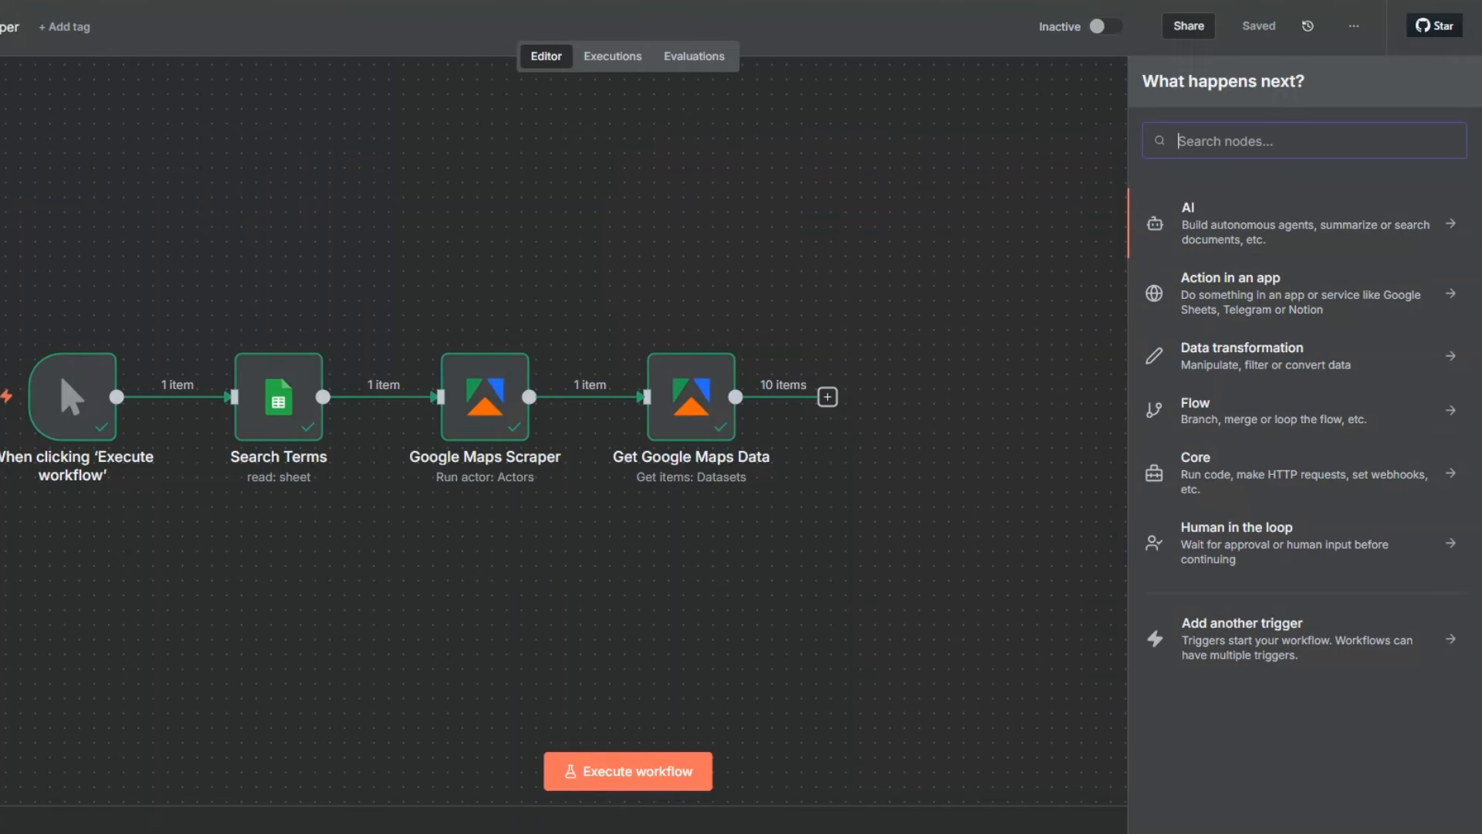
Step: In n8n, add a Google Sheets Append row in sheet node using the Google Maps Scraper document and Local Business Data sheet
type("goog")
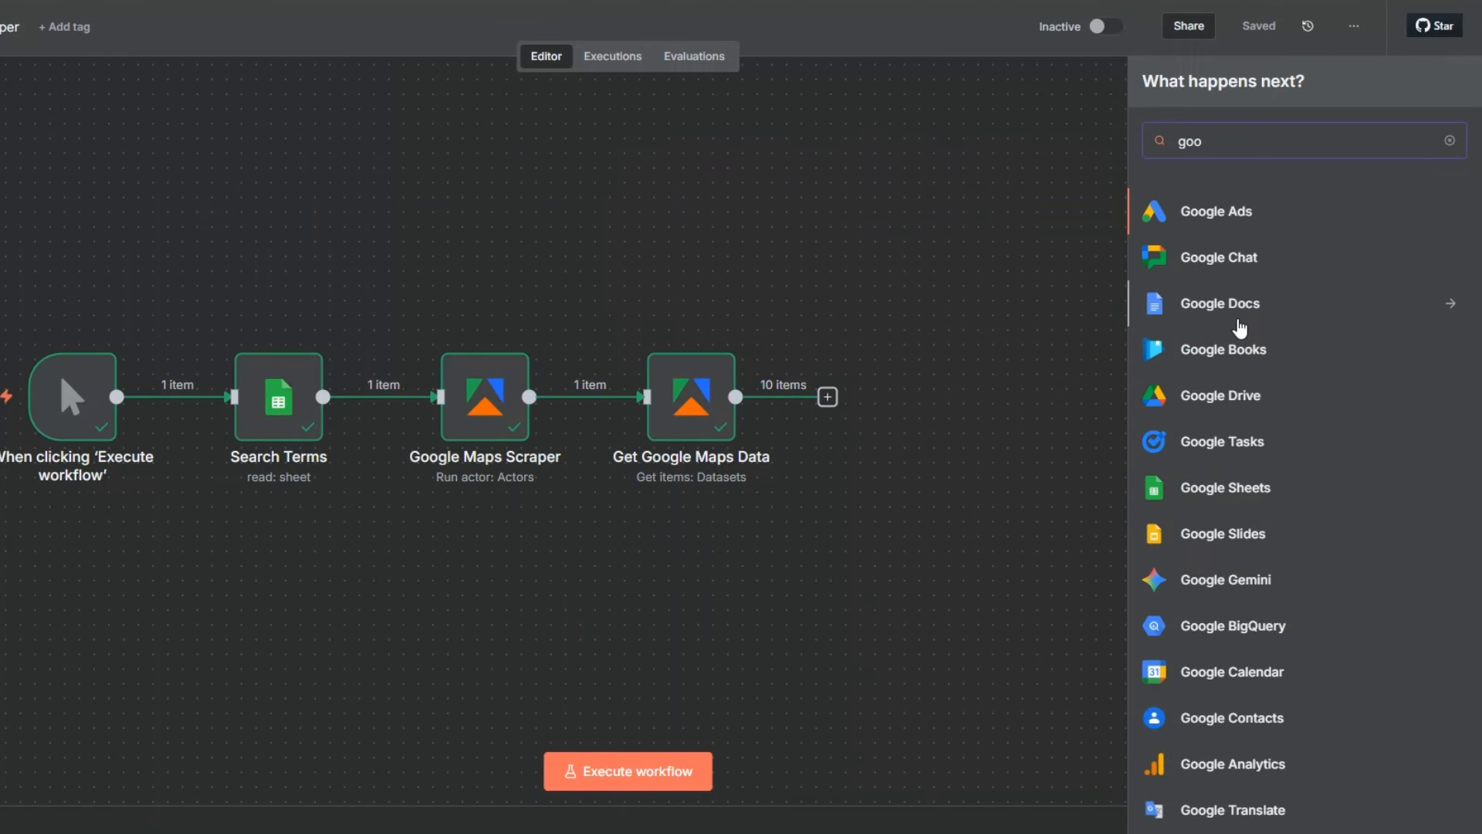
left_click(1234, 488)
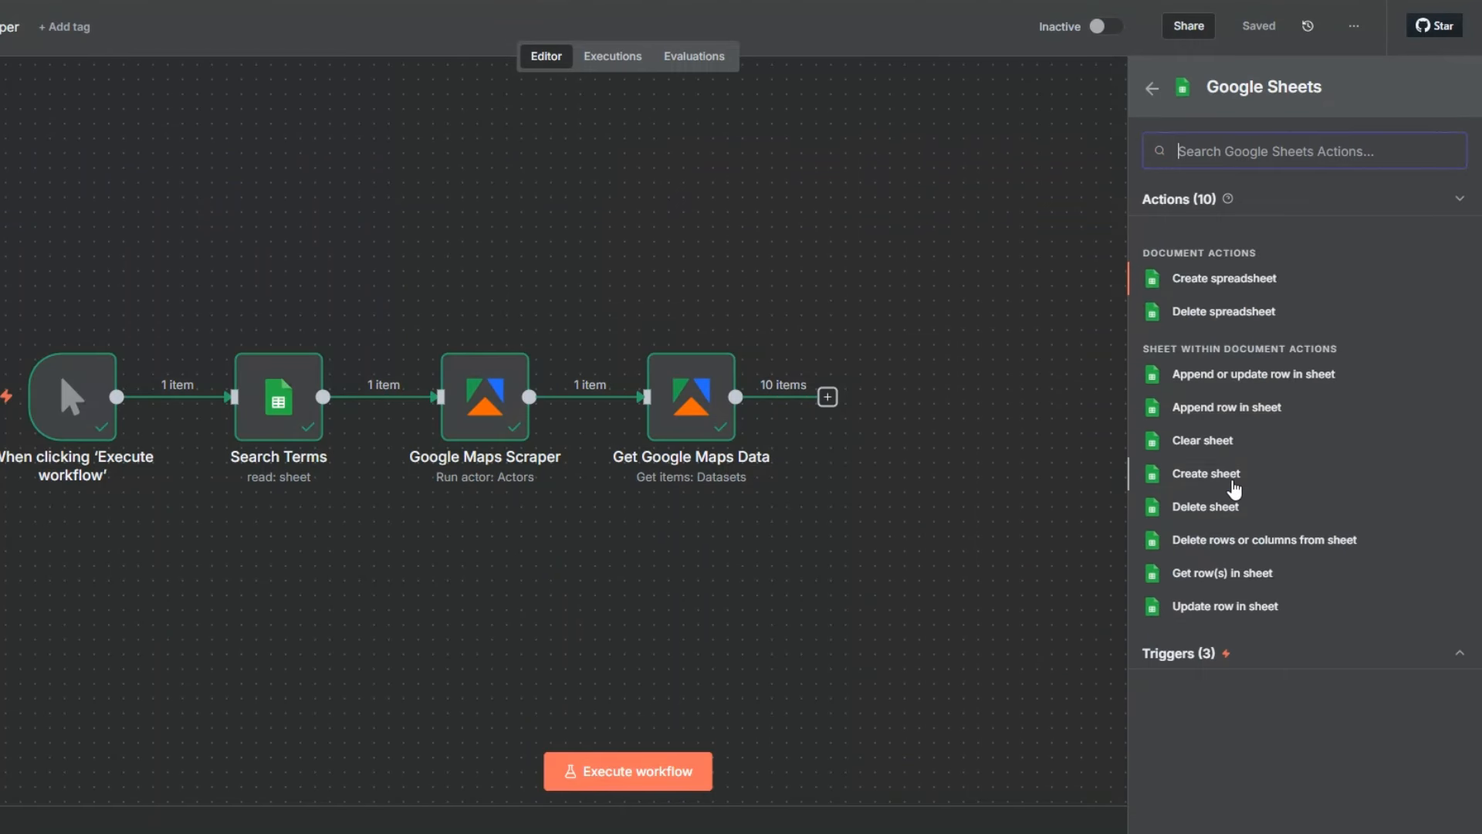
left_click(1203, 409)
left_click(540, 335)
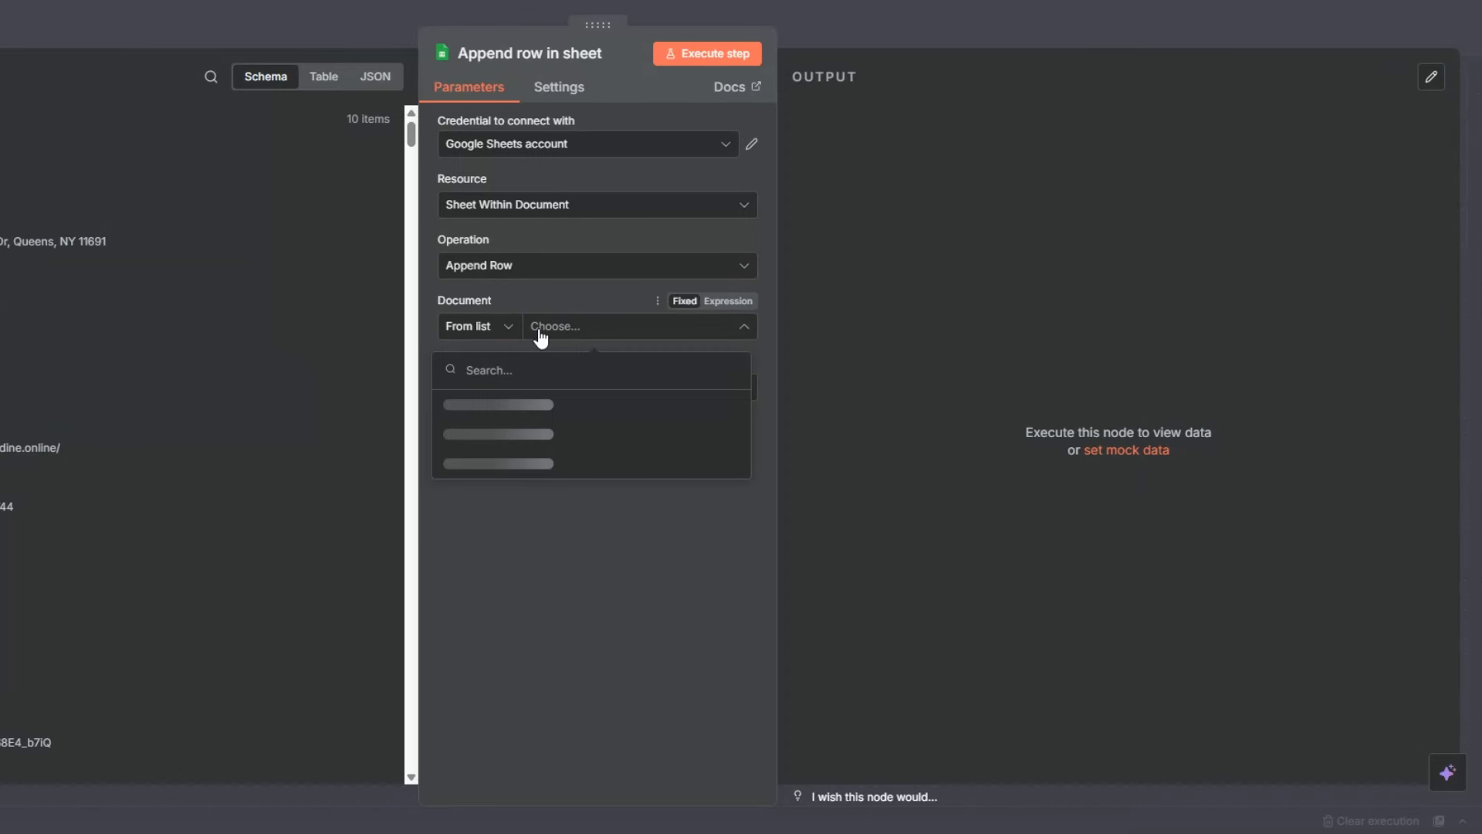
left_click(503, 432)
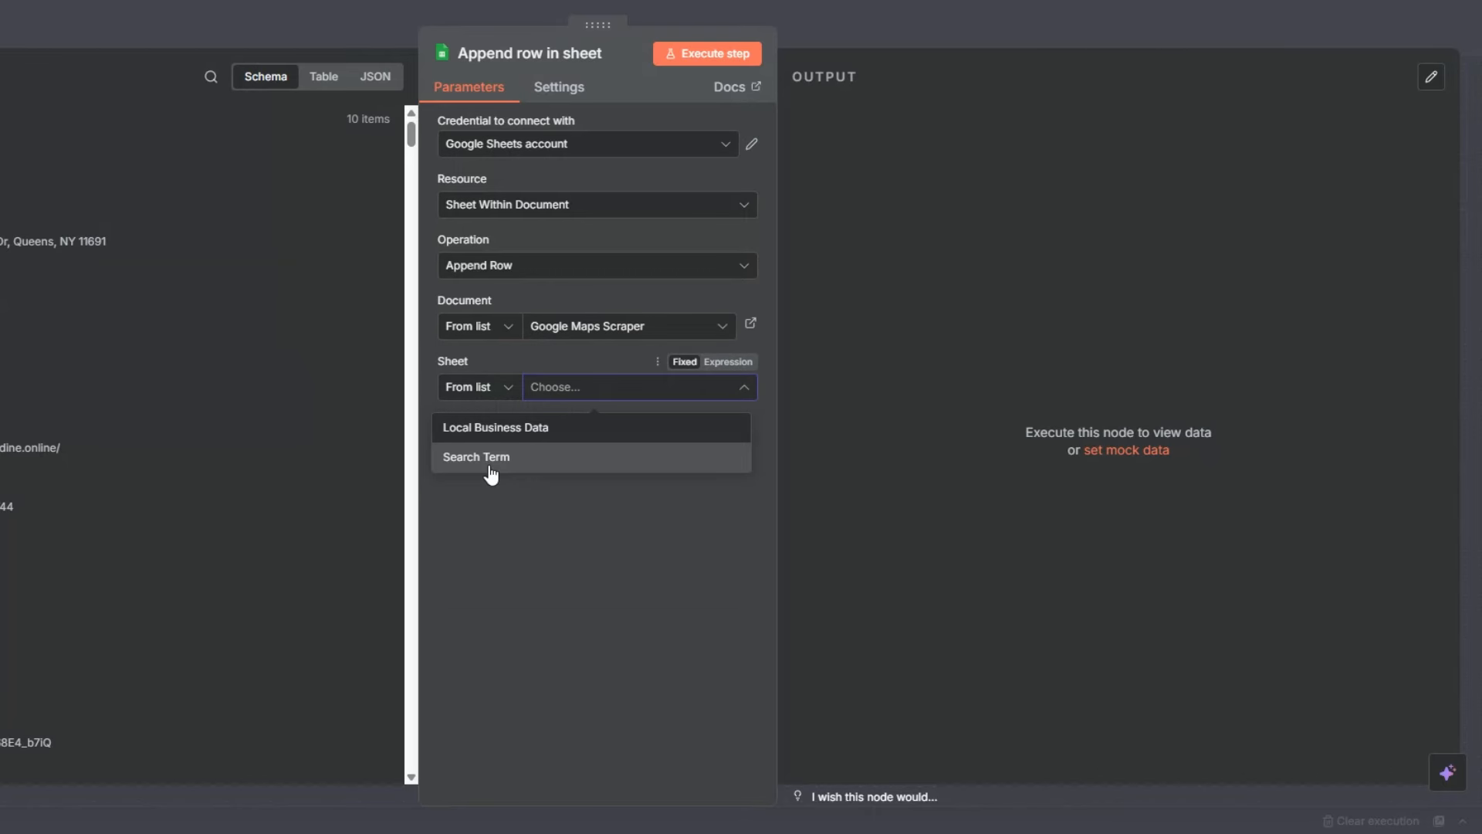
left_click(471, 432)
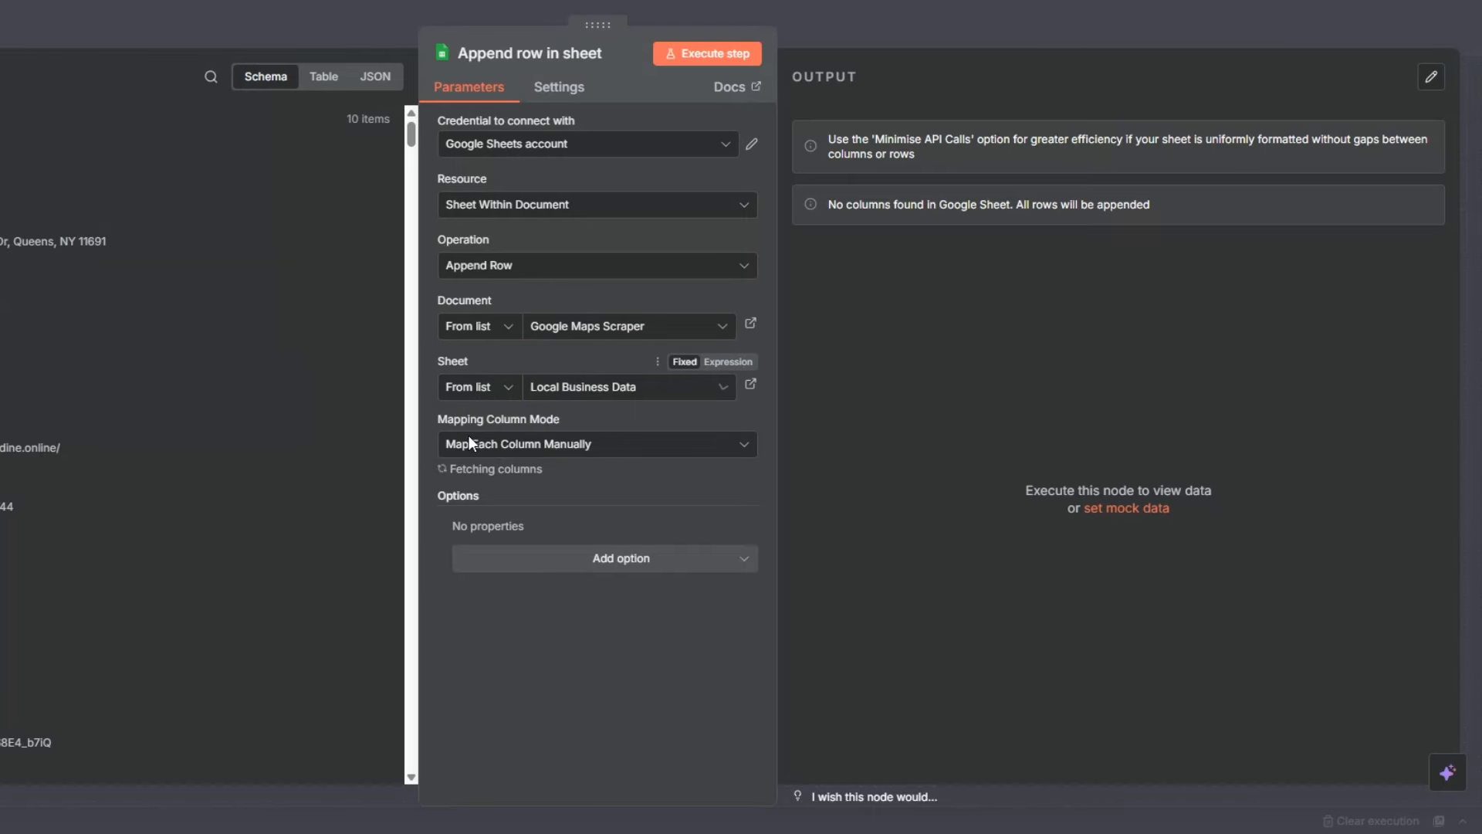
Step: Map Website to {{ $json.website }}, Name to {{ $json.title }}, Phone Number to {{ $json.phoneUnformatted }}, and Category Name to {{ $json.categoryName }}
scroll(605, 401, "down", 3)
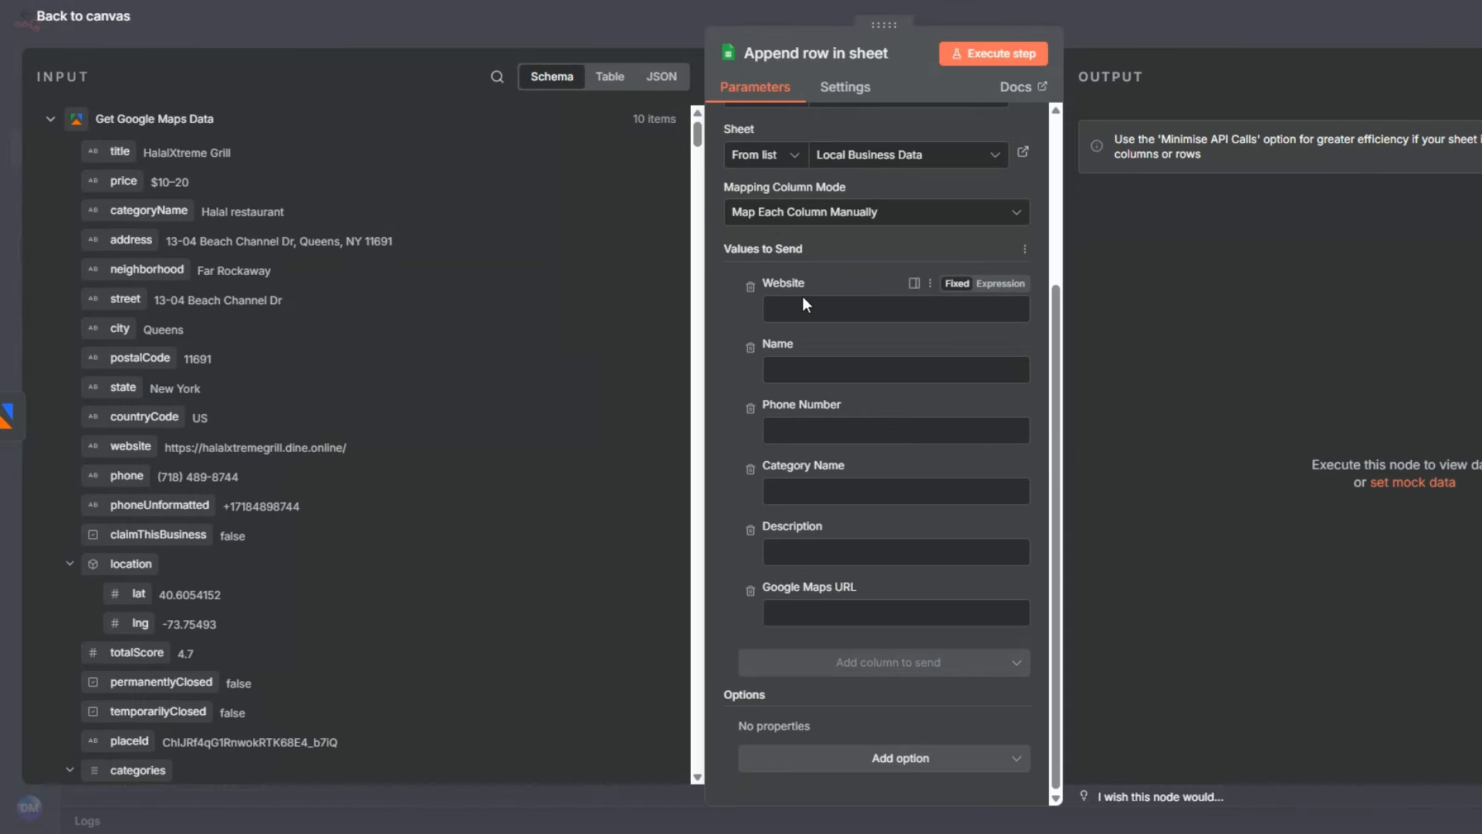
left_click(516, 307)
left_click_drag(127, 446, 838, 316)
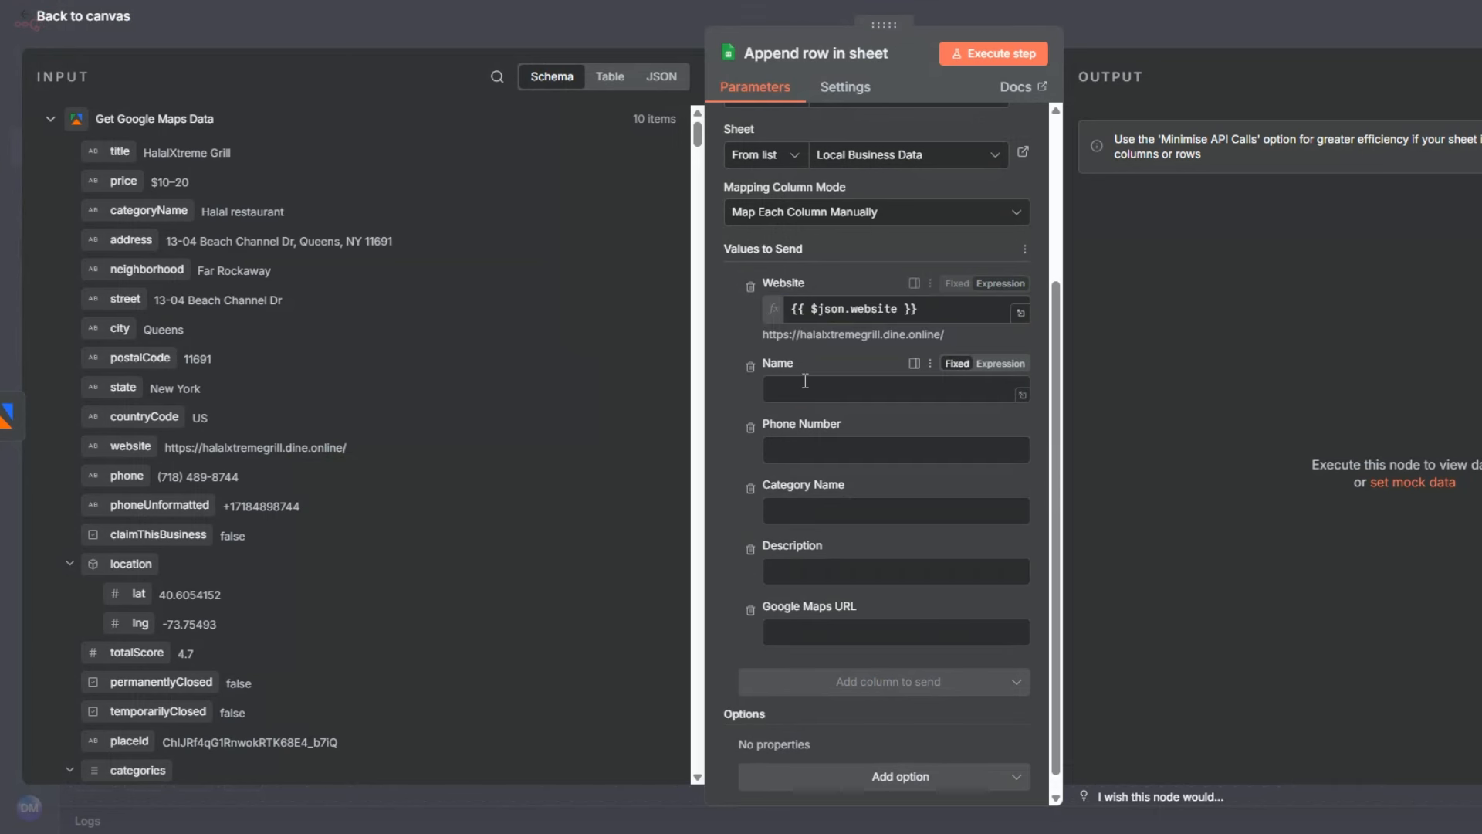
left_click_drag(120, 151, 778, 389)
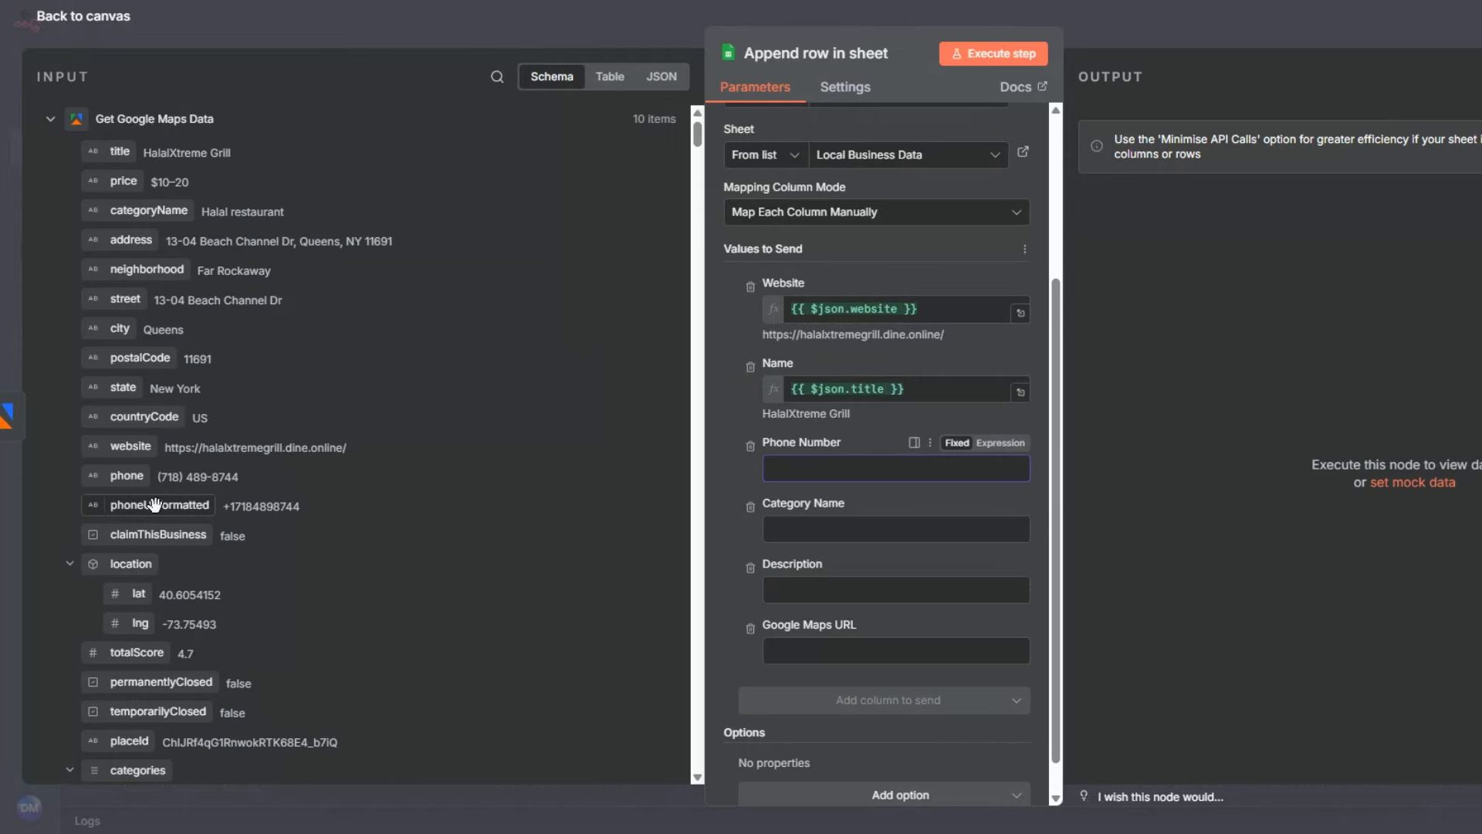
left_click_drag(159, 504, 830, 478)
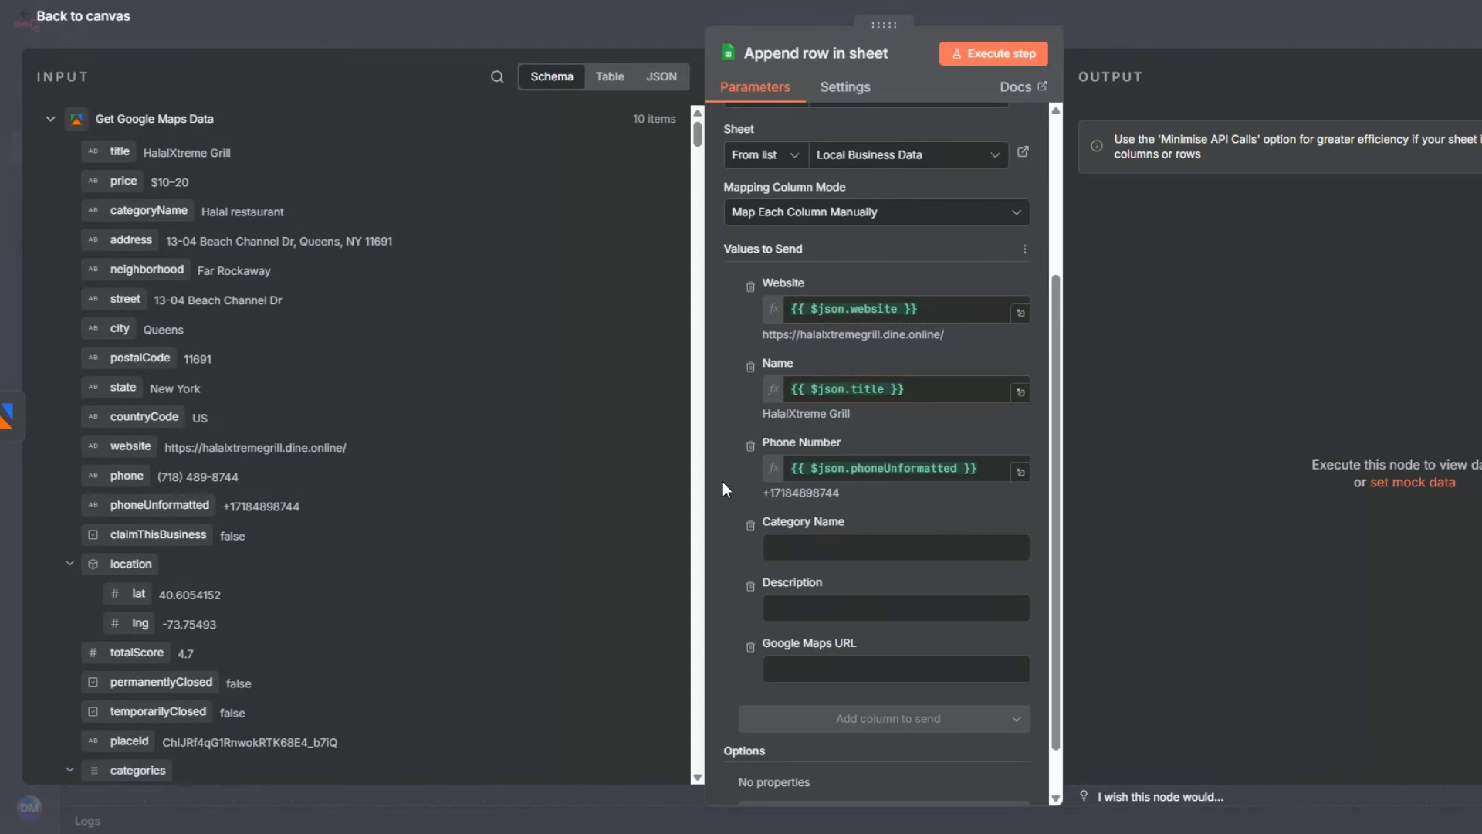
key("Tab")
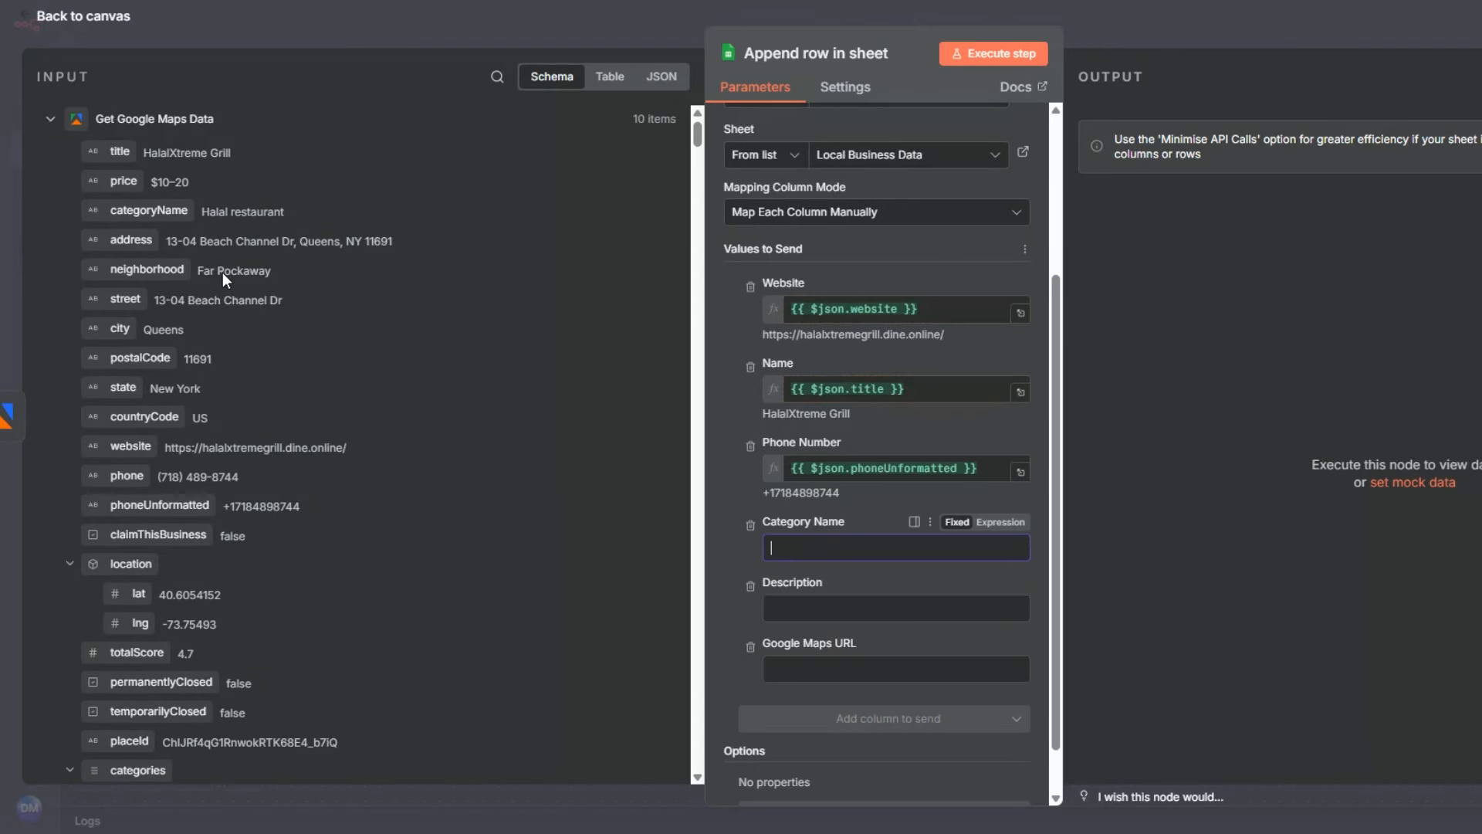
left_click_drag(148, 210, 812, 548)
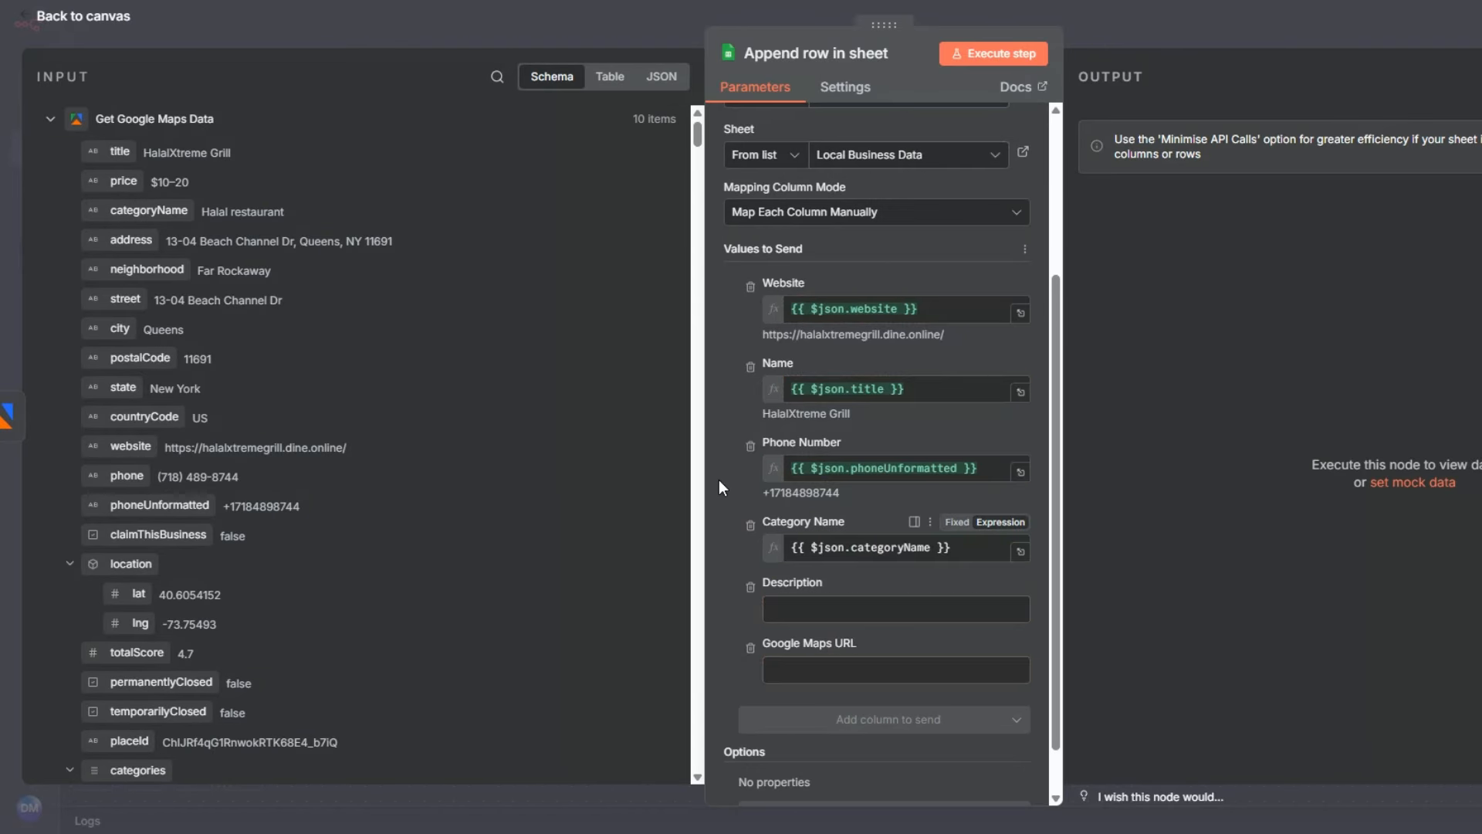
Step: Search the input fields for "desc" and map the Description column to {{ $json.description }}
scroll(355, 378, "down", 5)
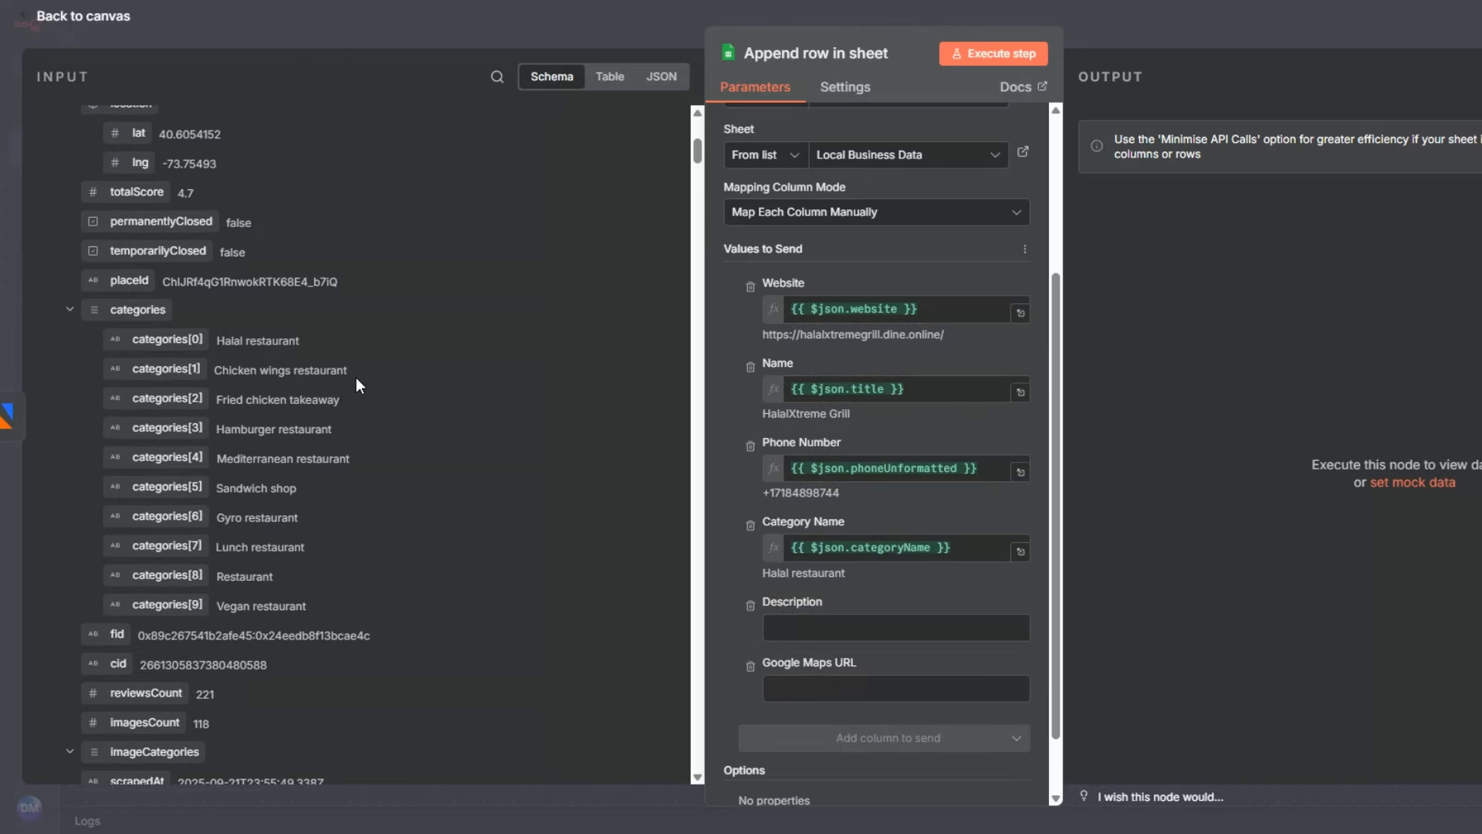
scroll(355, 377, "down", 7)
scroll(355, 377, "up", 13)
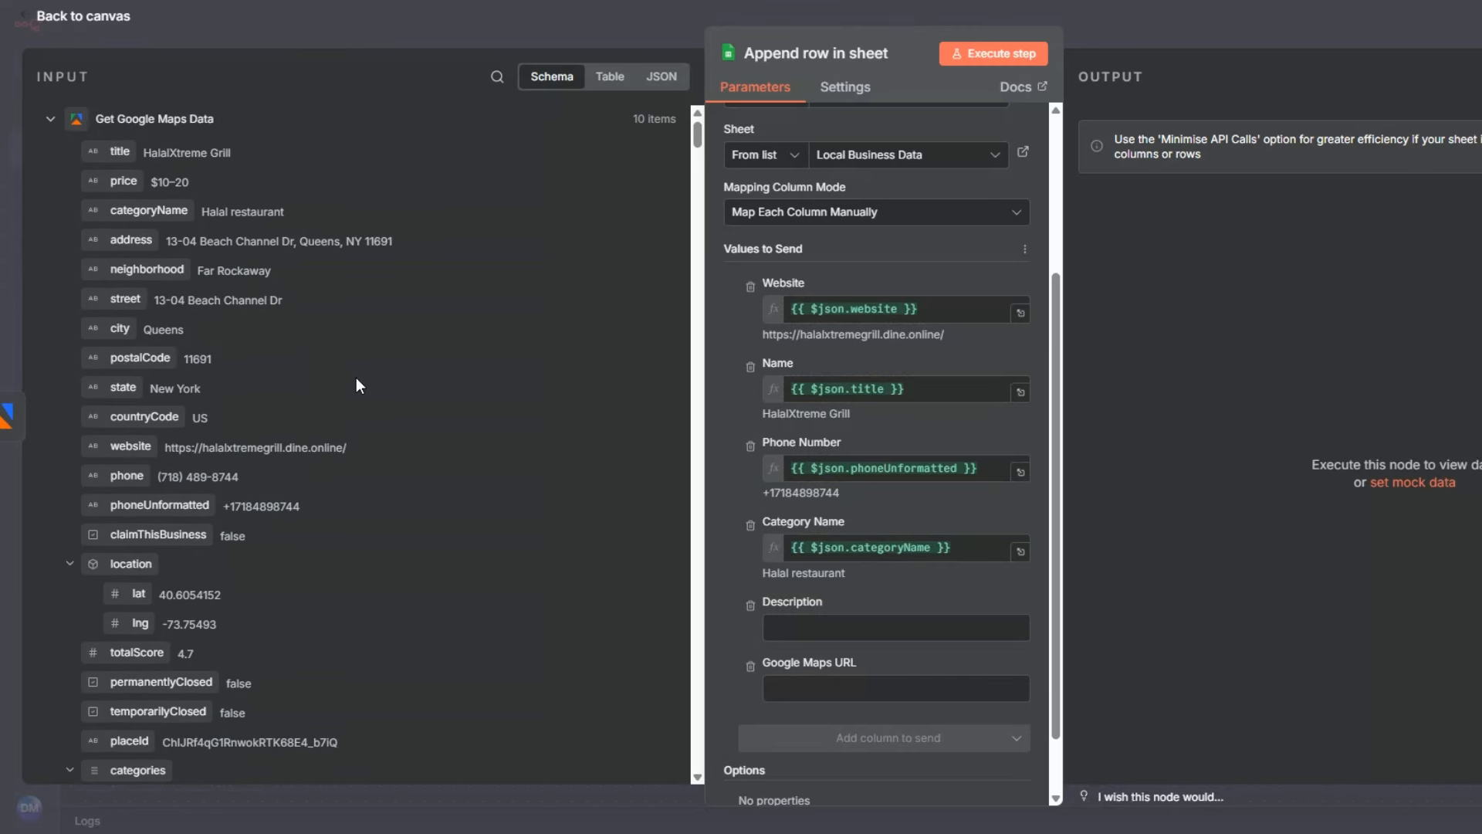
left_click(497, 76)
type("desc")
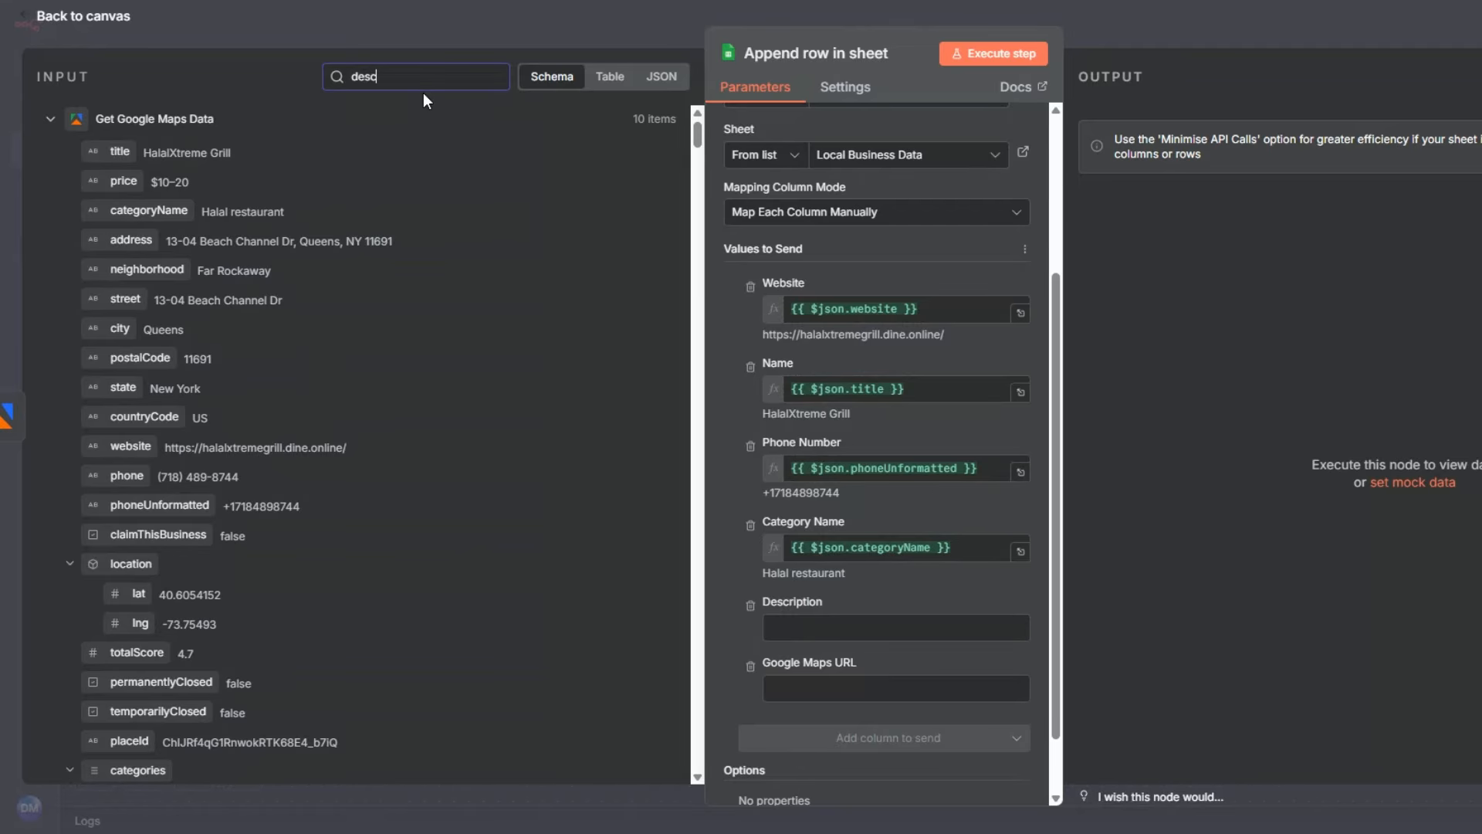
left_click_drag(140, 150, 764, 606)
Step: Search the input fields for "url" and map the Google Maps URL column to {{ $json.url }}
double_click(393, 75)
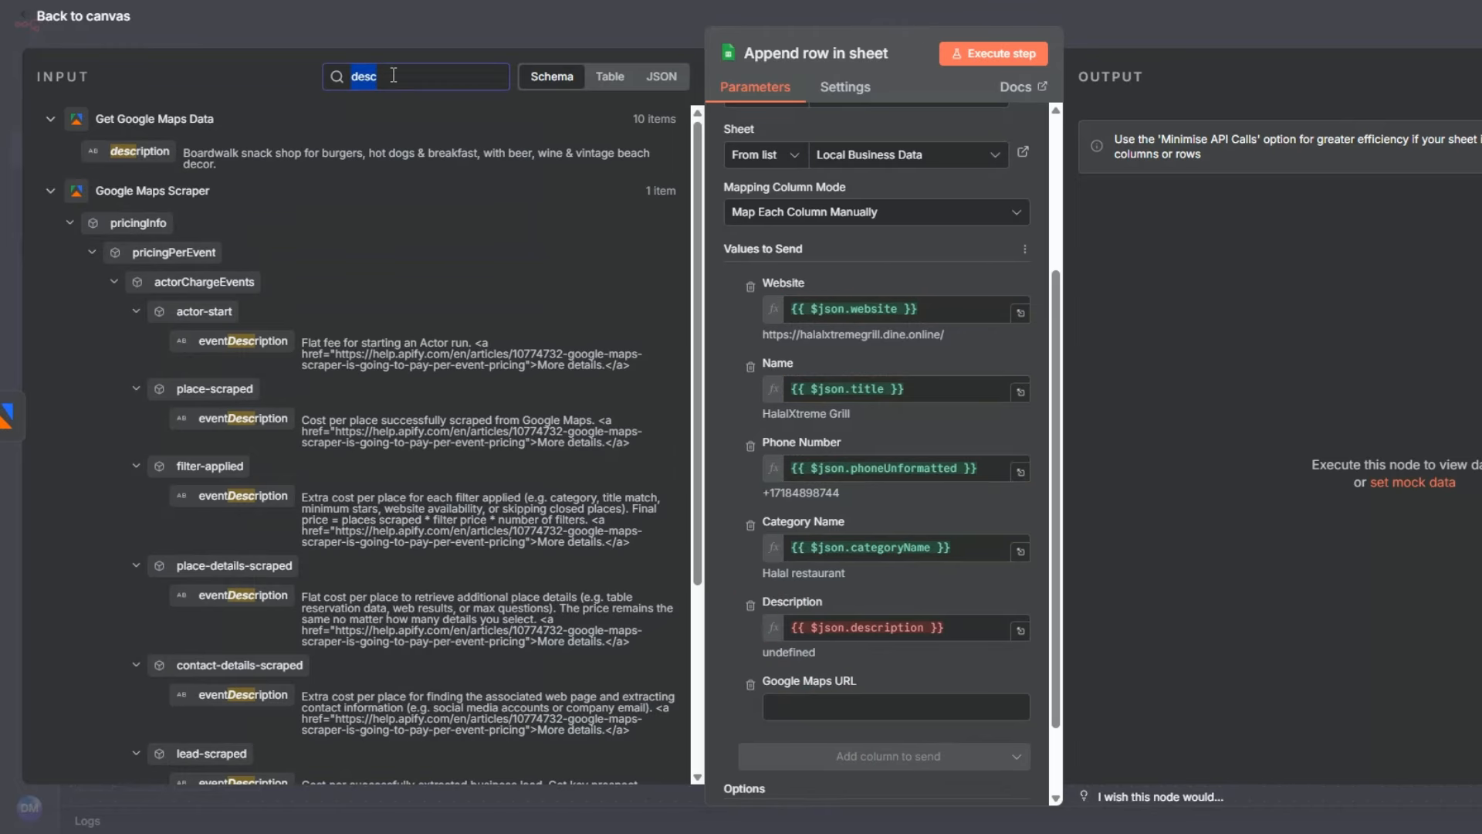
type("url")
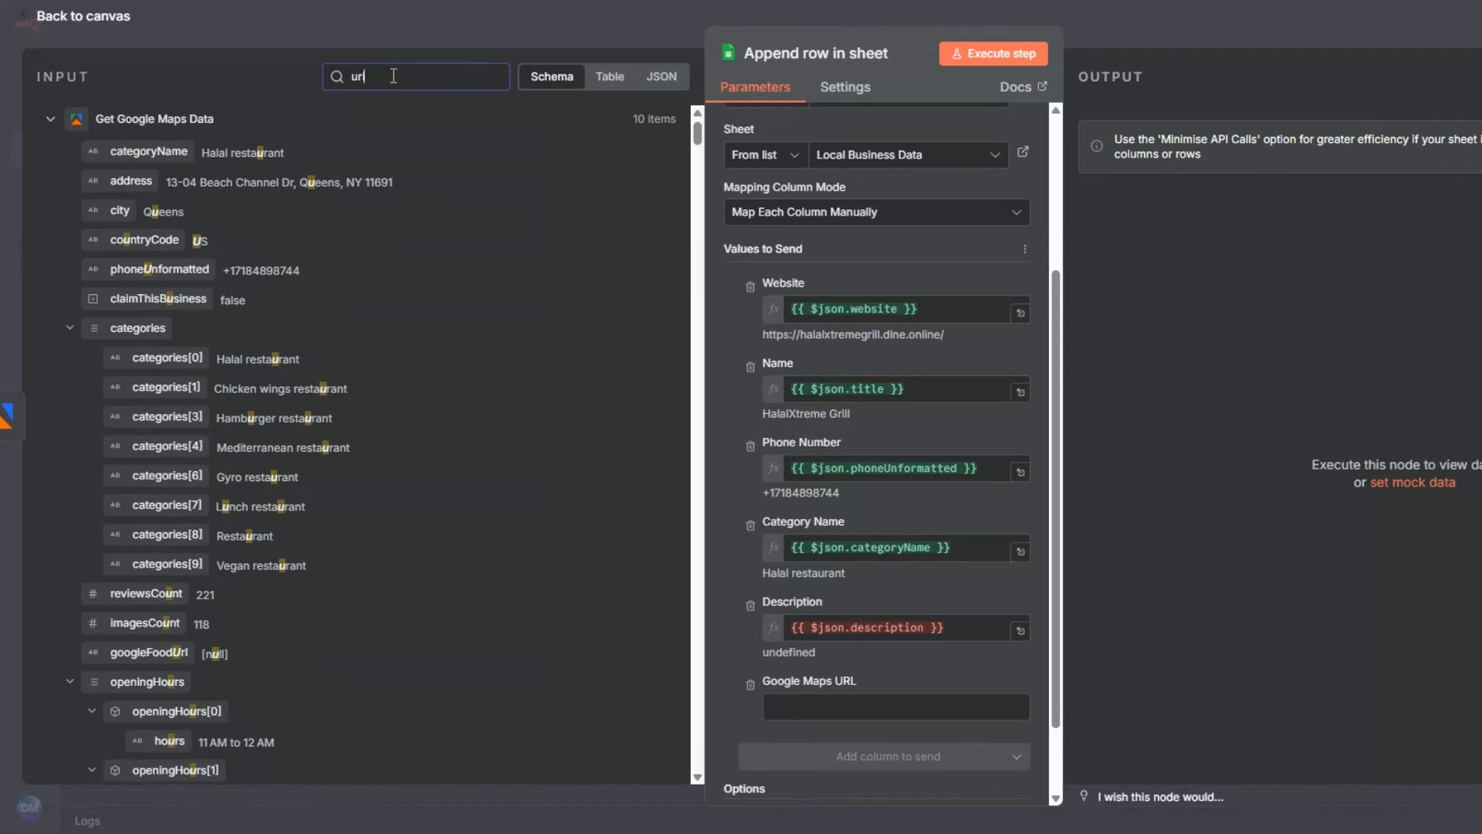
left_click_drag(117, 181, 849, 706)
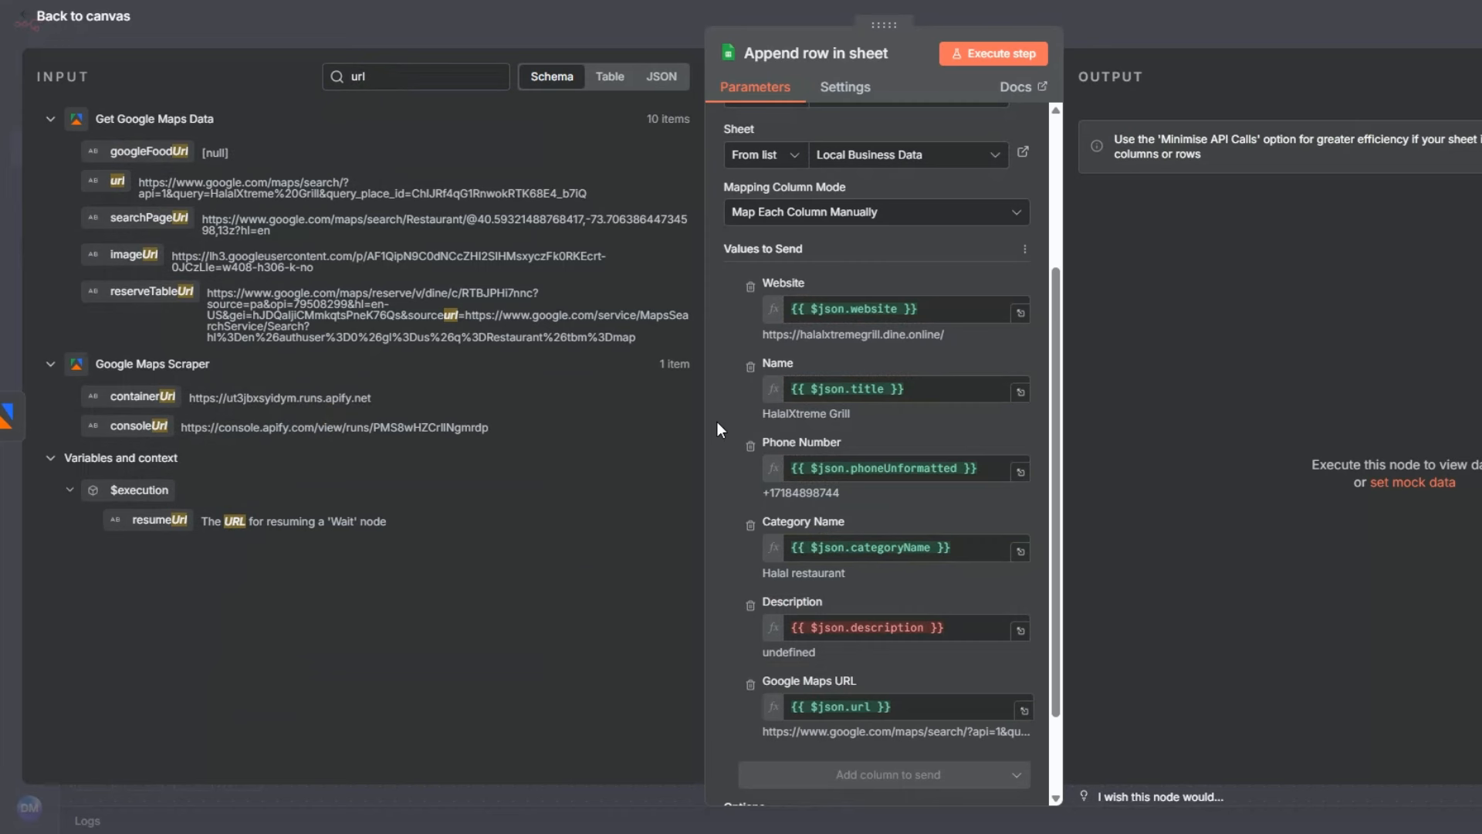
Step: Clear the input field search and execute the Append row in sheet step
double_click(448, 78)
key("BackSpace")
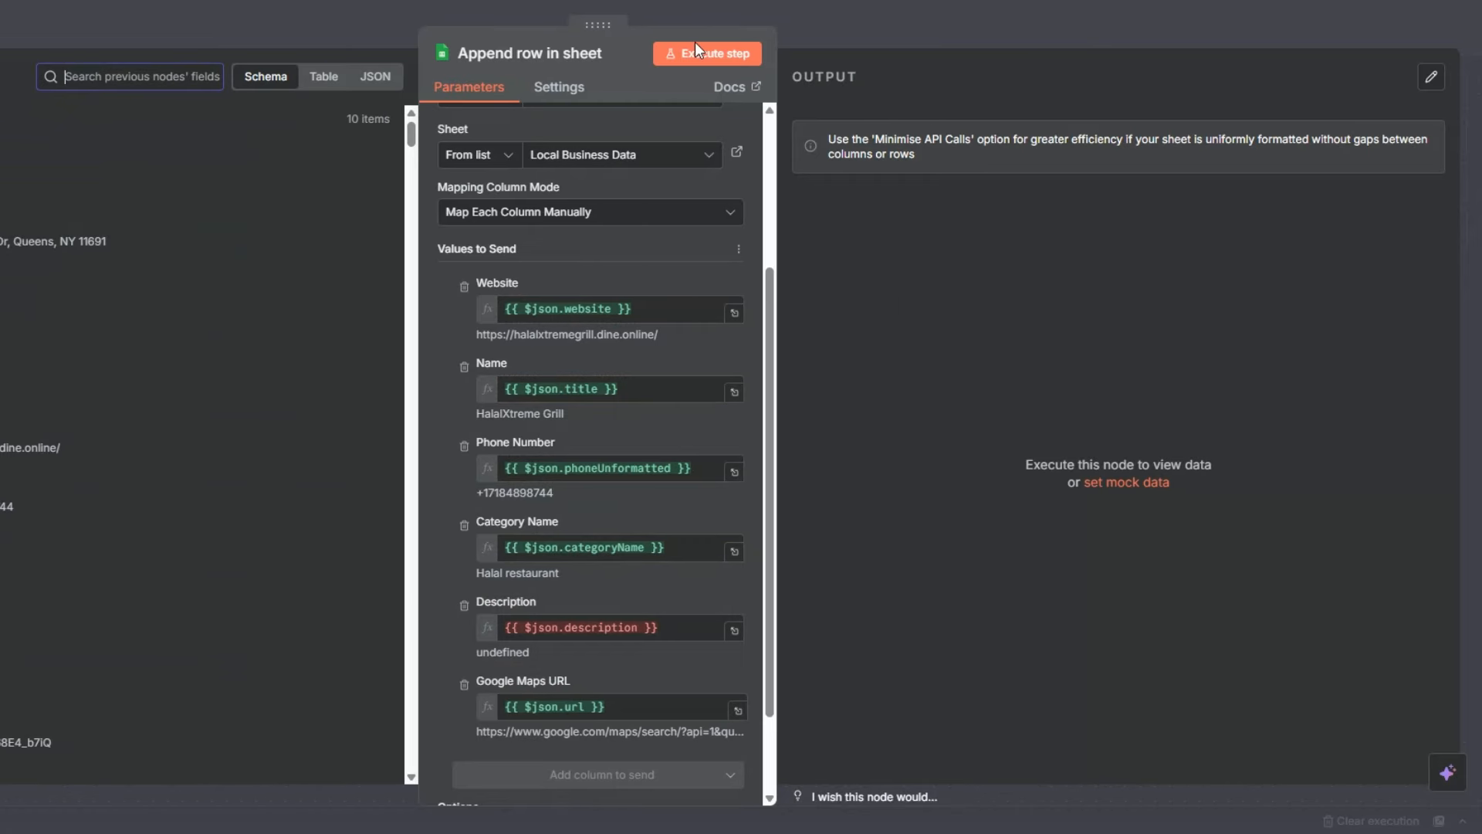
left_click(699, 51)
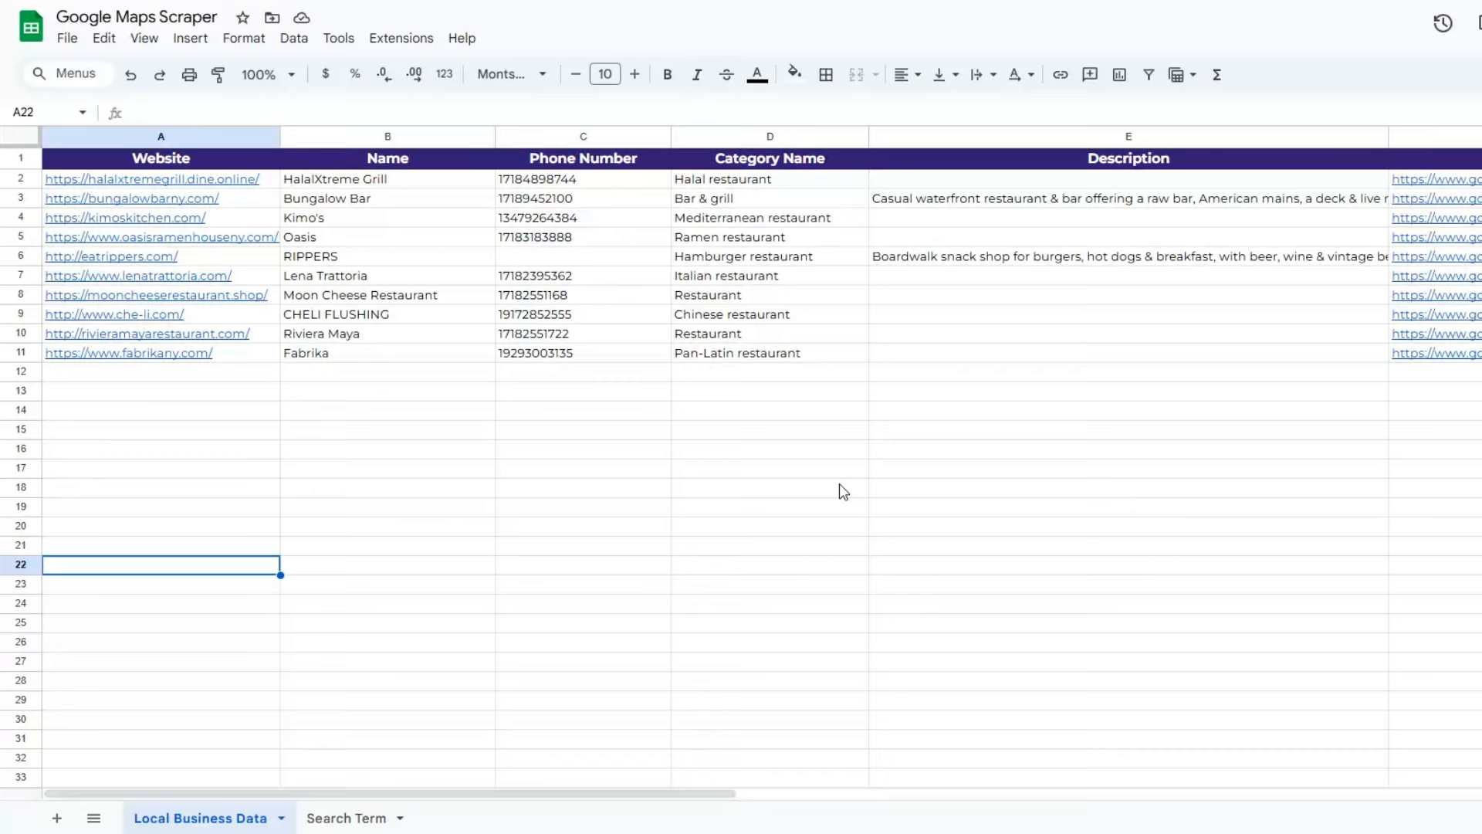
Step: In Google Sheets, examine the appended Local Business Data rows across all columns, from Website through the Google Maps links
left_click(140, 414)
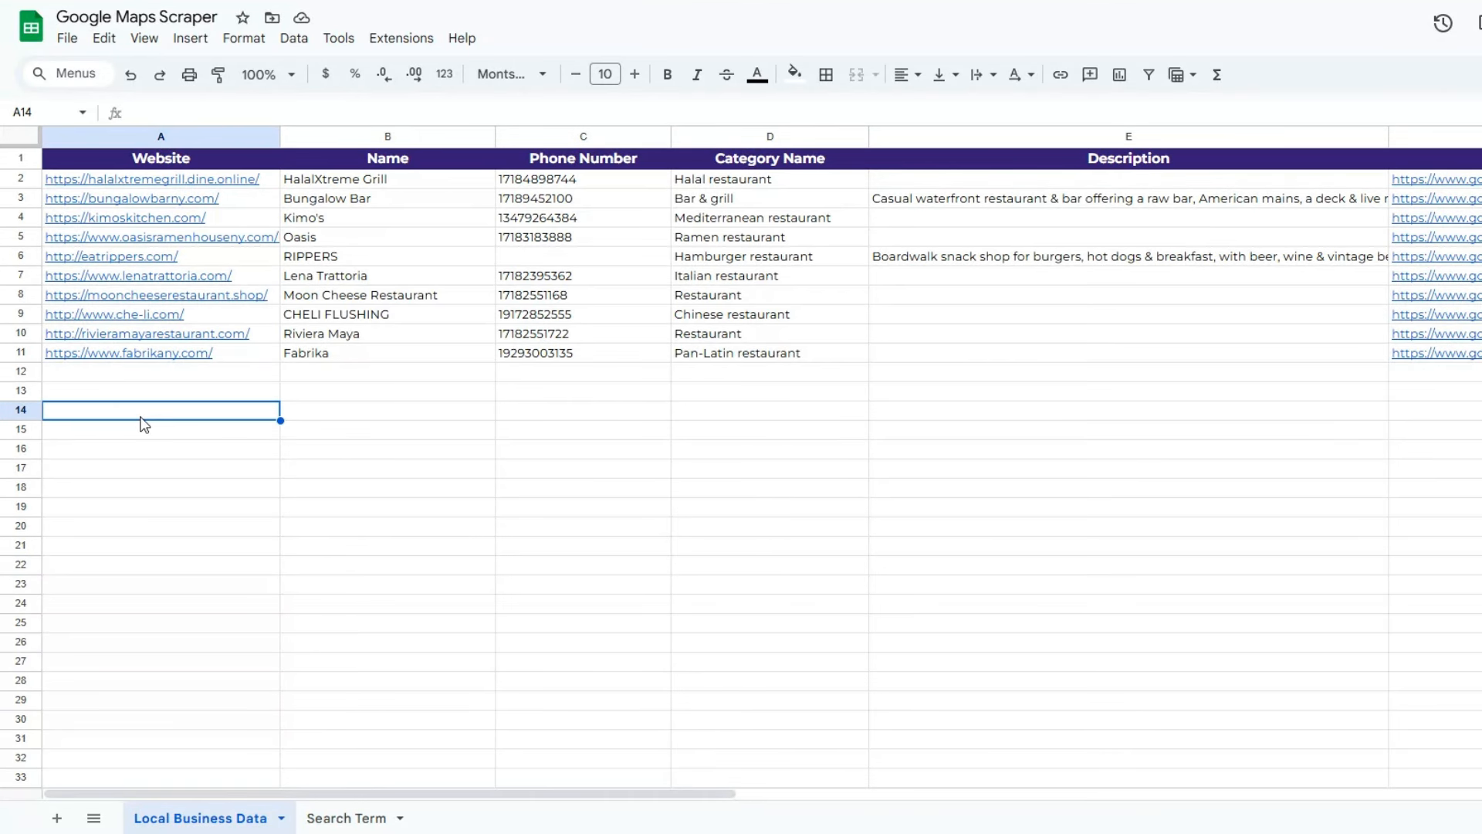
left_click(430, 421)
left_click(568, 422)
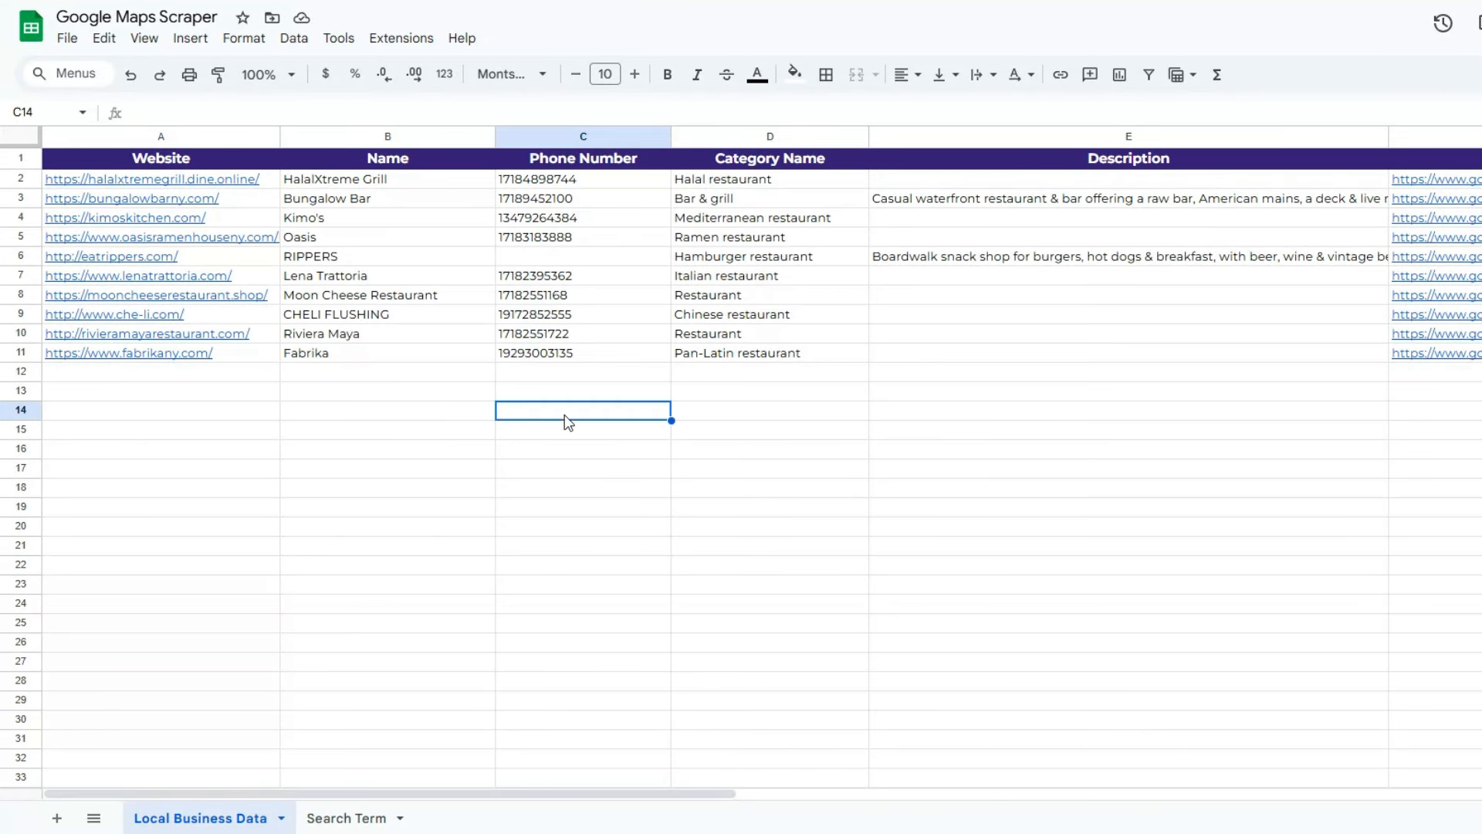
left_click(721, 423)
left_click(1081, 420)
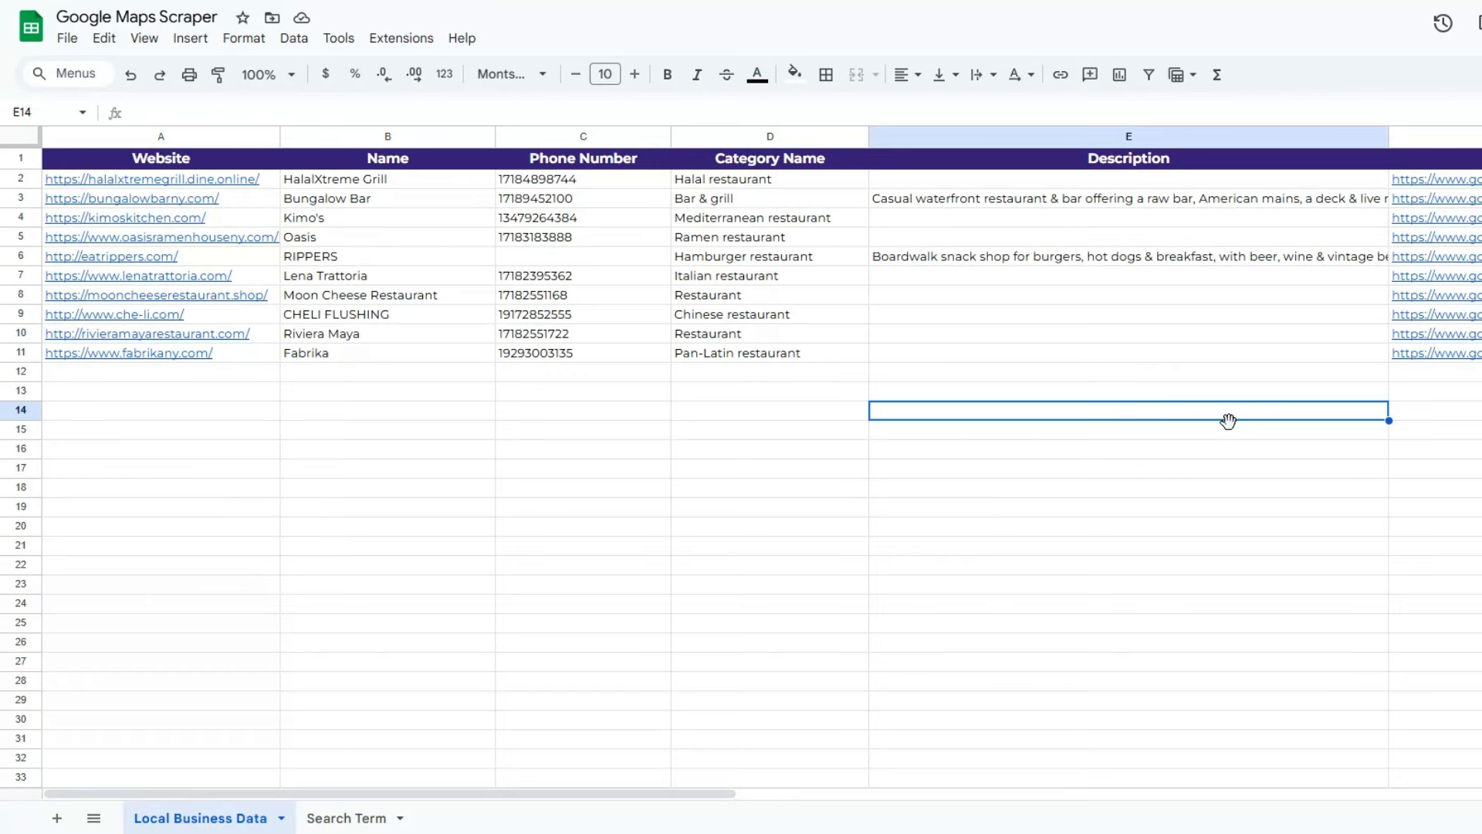
scroll(1227, 420, "right", 3)
left_click(1166, 433)
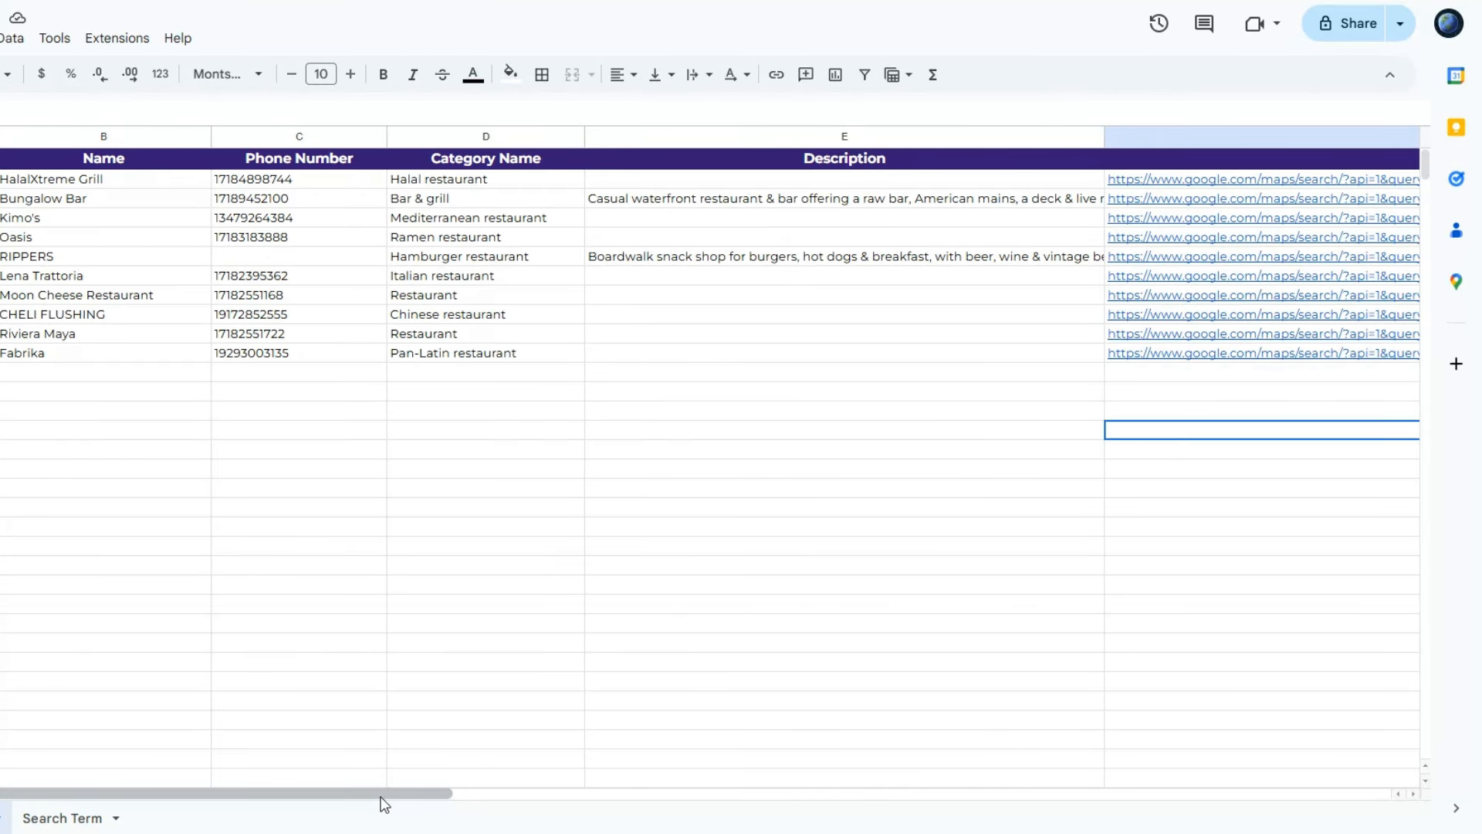
left_click_drag(384, 803, 222, 783)
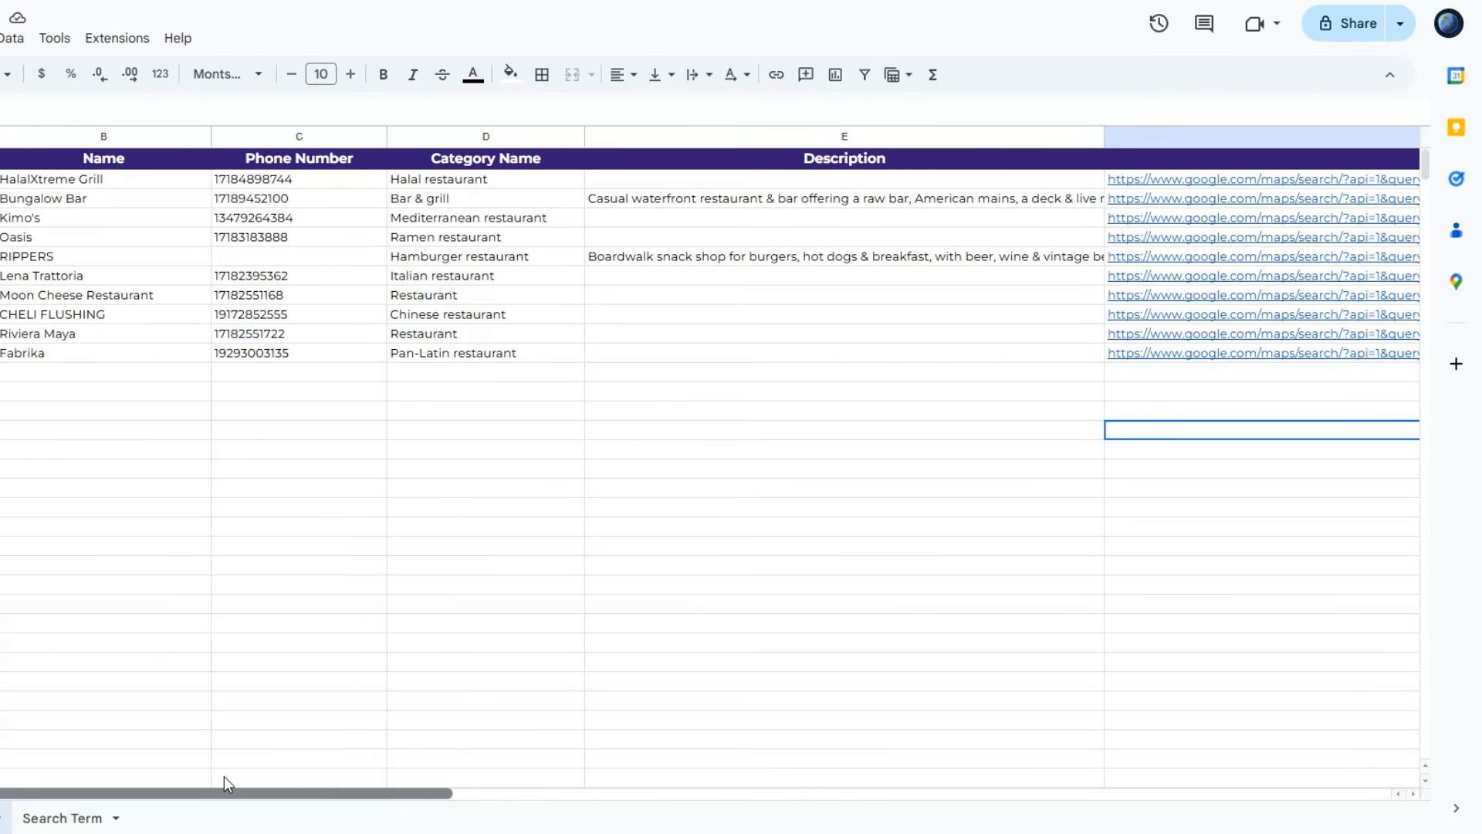
key("Home")
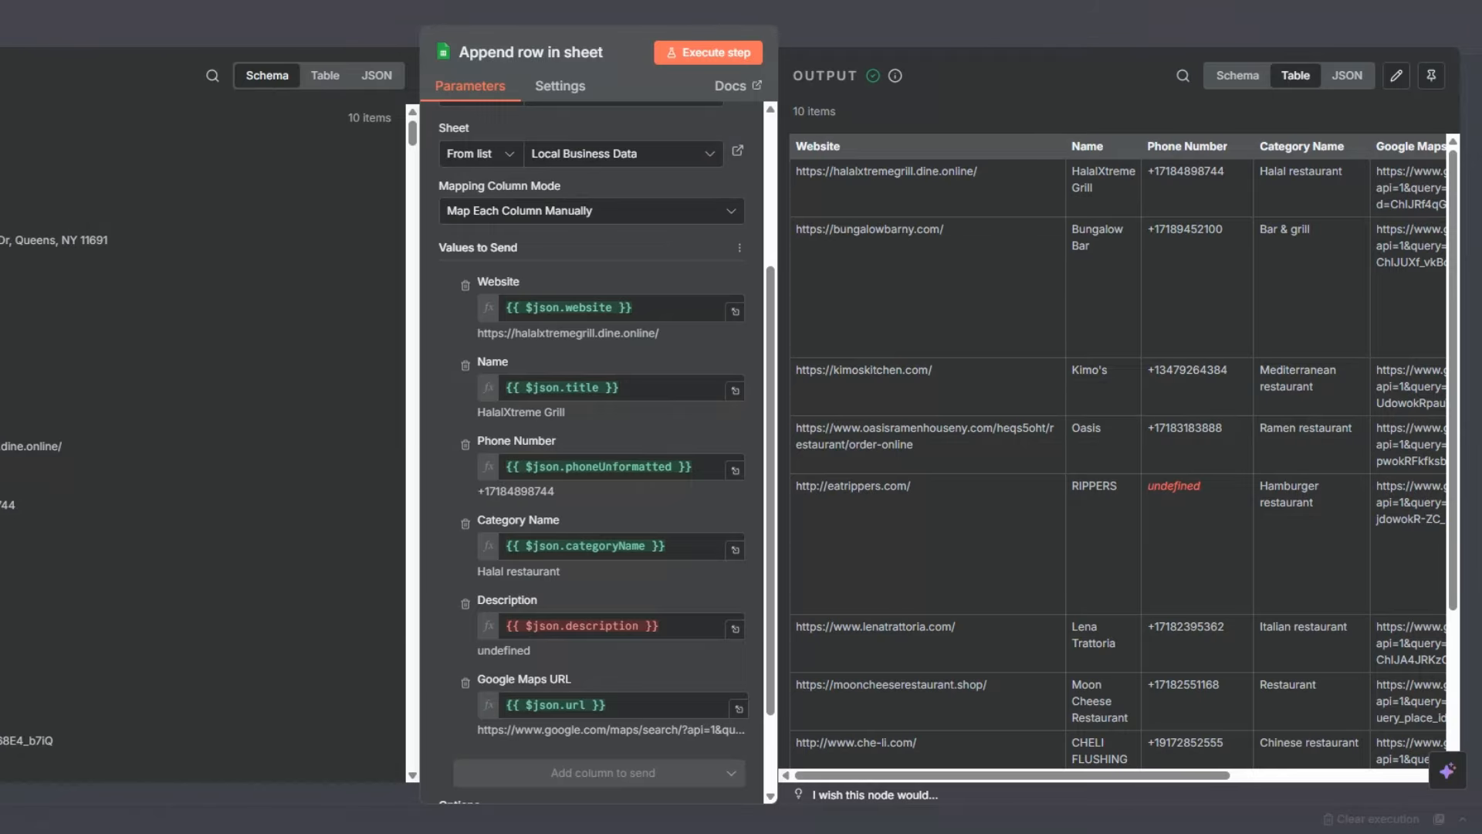
Step: In n8n, rename the Append row in sheet node to "Google Maps Data" and save the workflow
key("Escape")
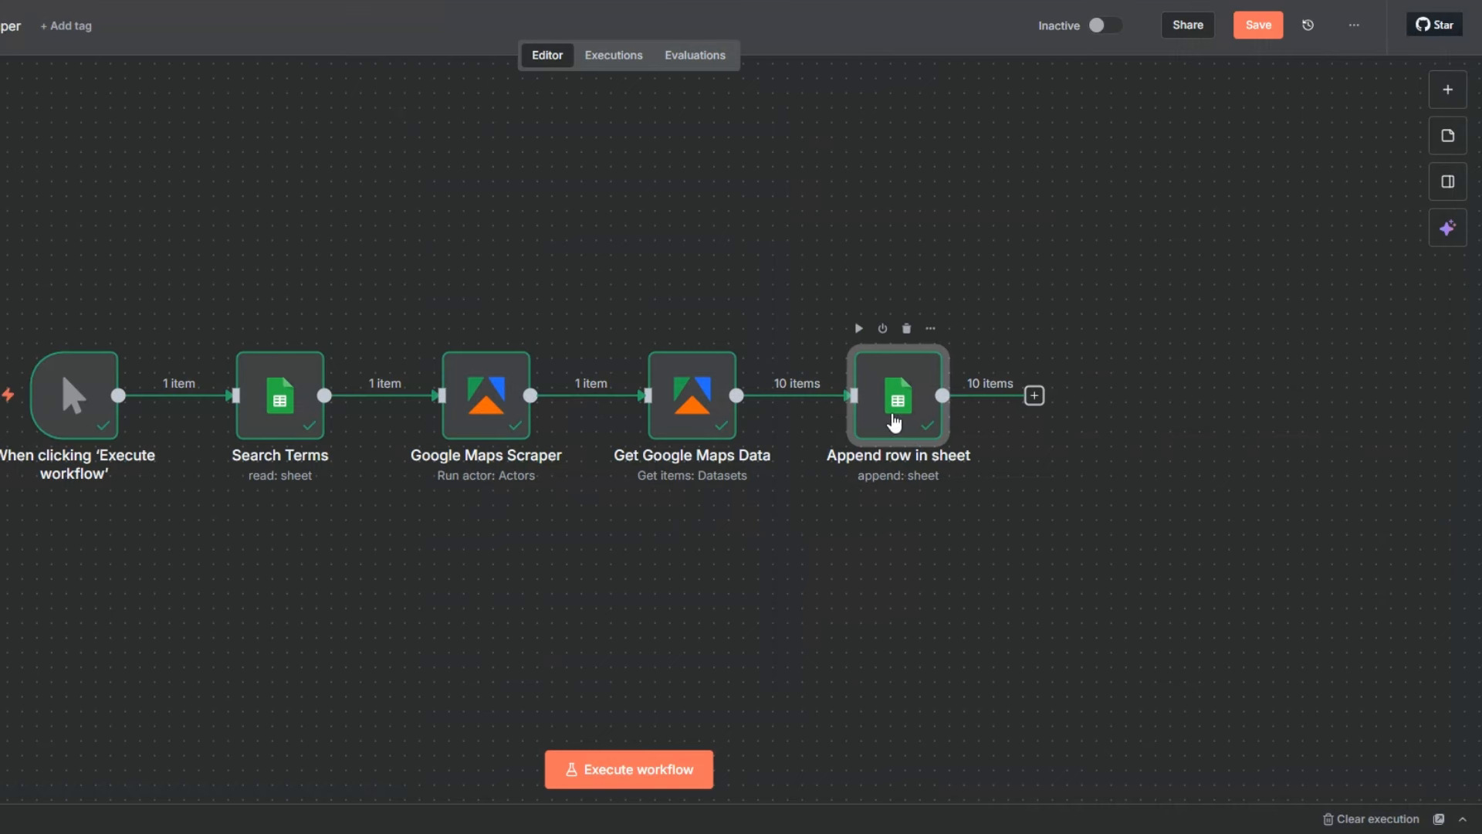
key("F2")
type("G")
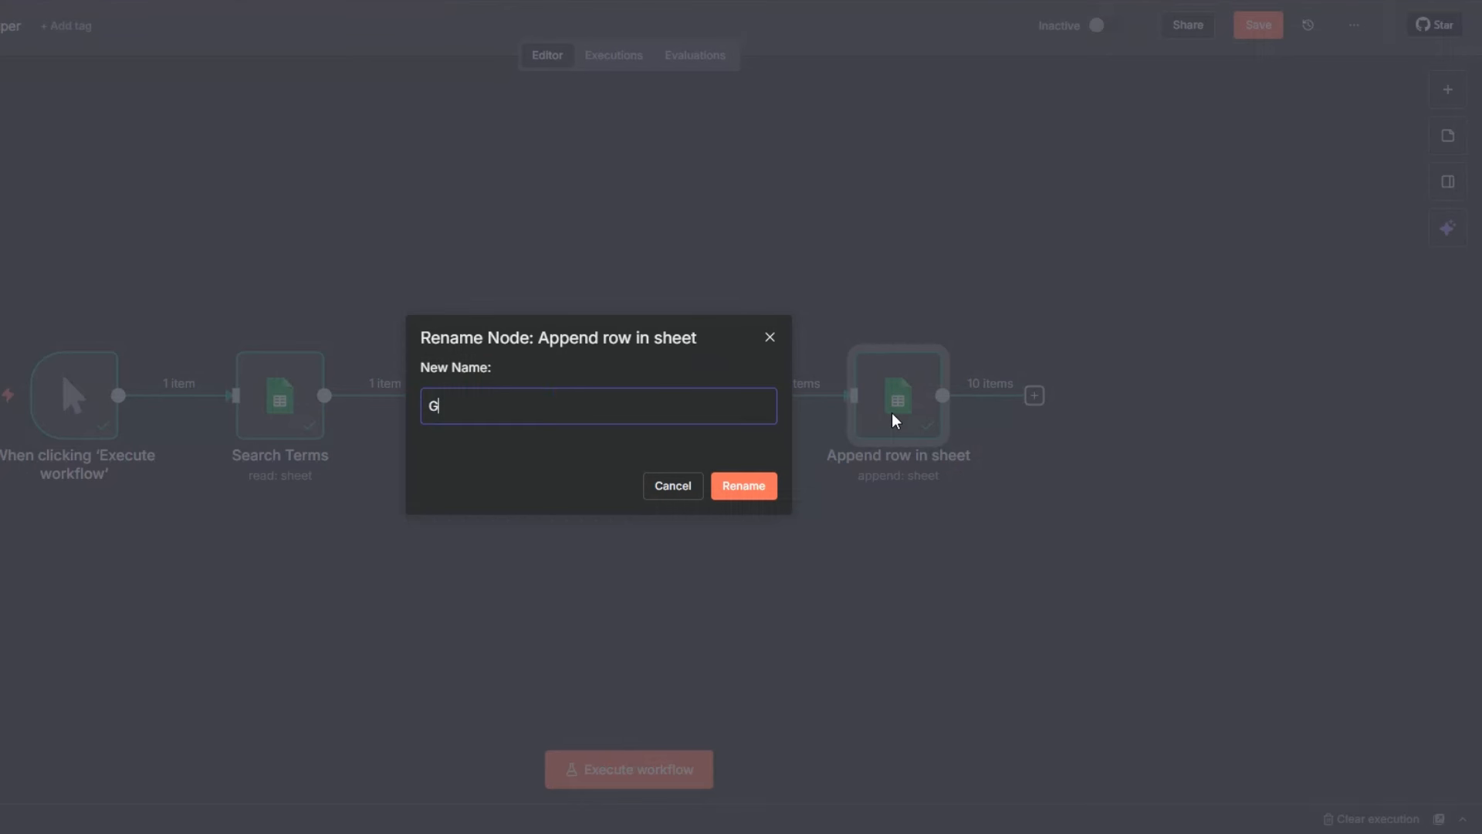
type("oogle Maps Data")
left_click(759, 486)
left_click(1258, 24)
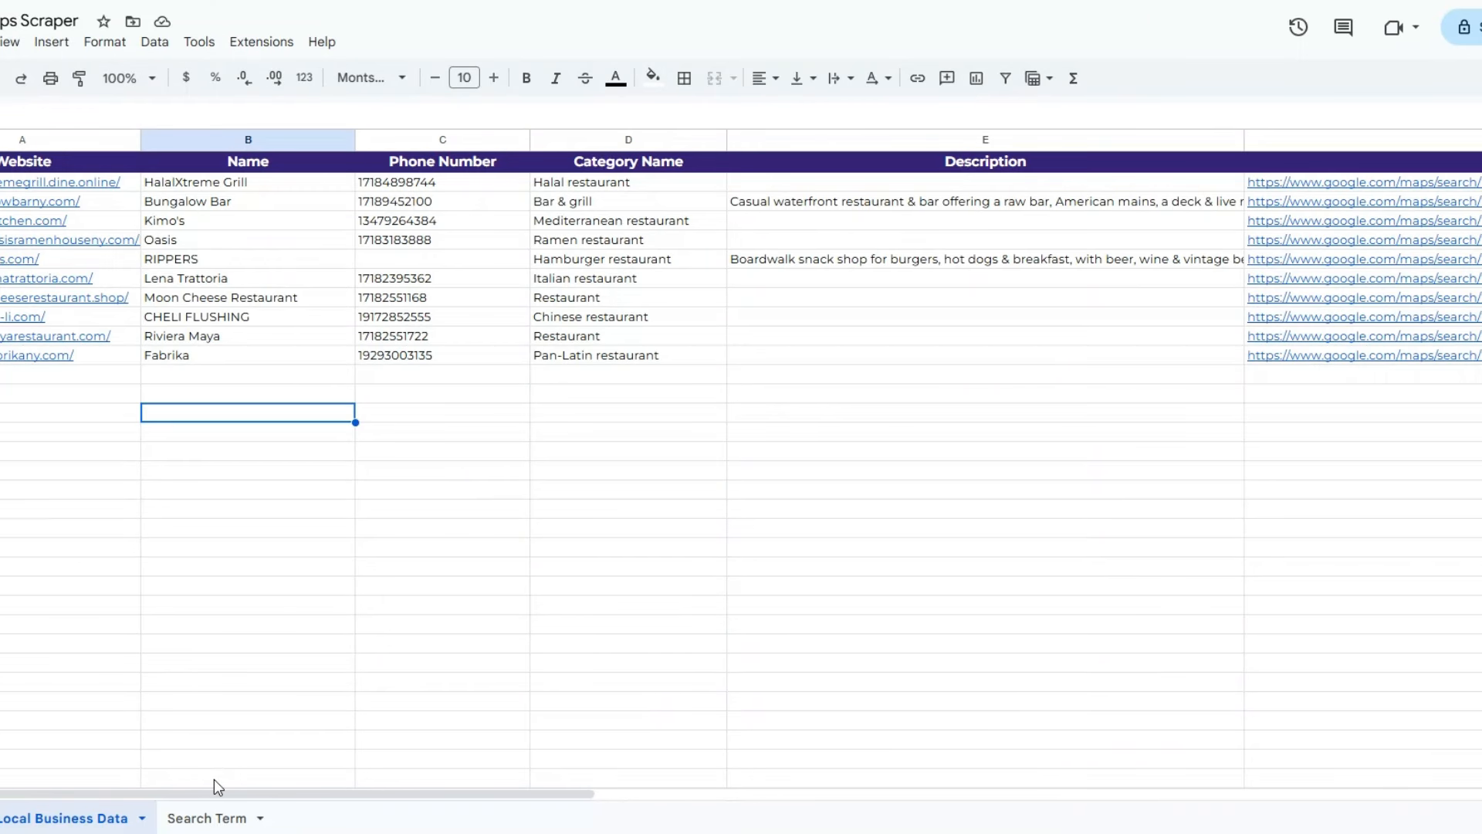
Step: Review the search term, lead count and location columns on the Search Term sheet in Google Sheets, and the scraping nodes in n8n
left_click(206, 818)
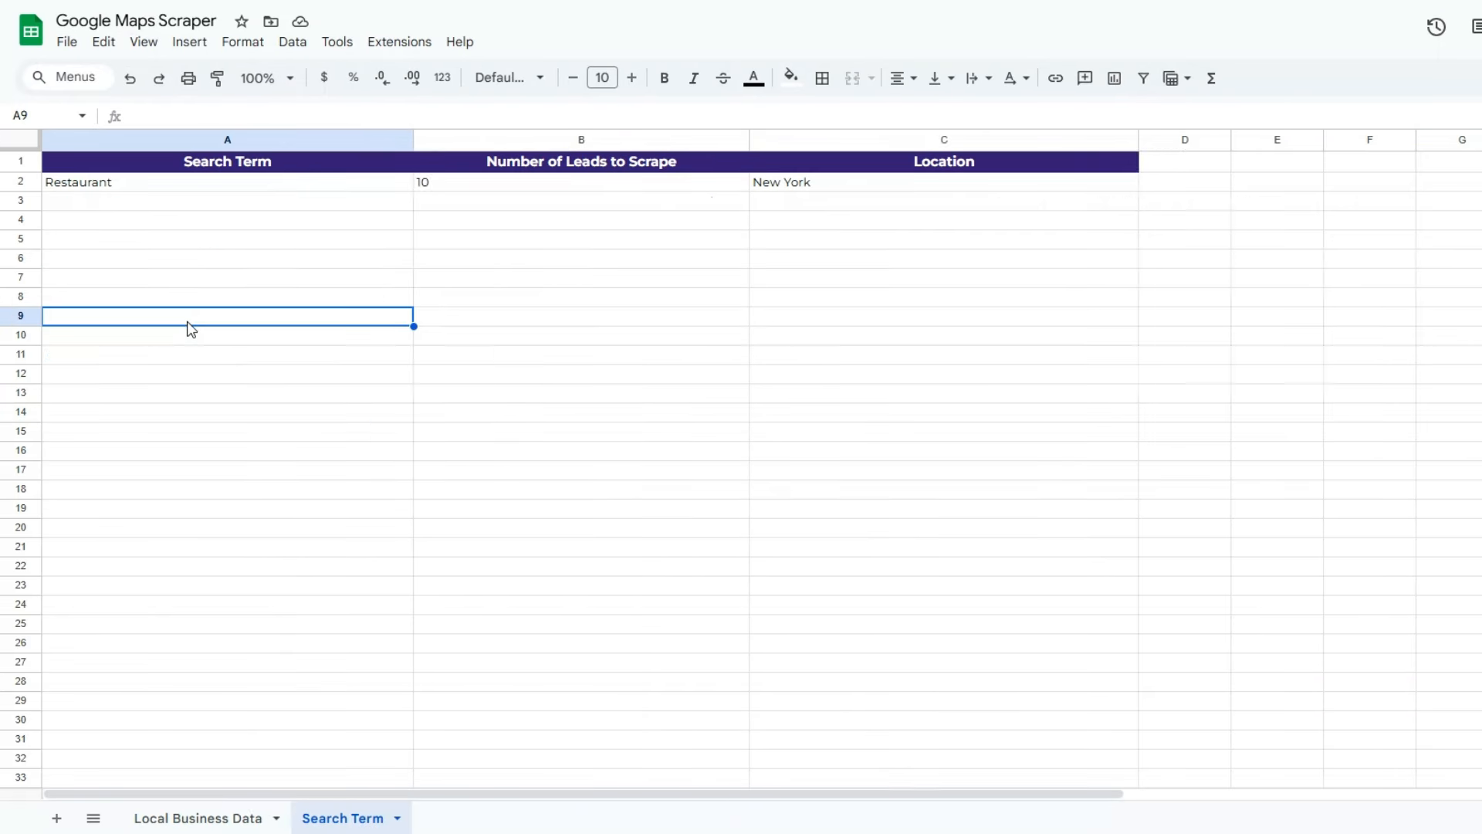
left_click(208, 268)
left_click(600, 266)
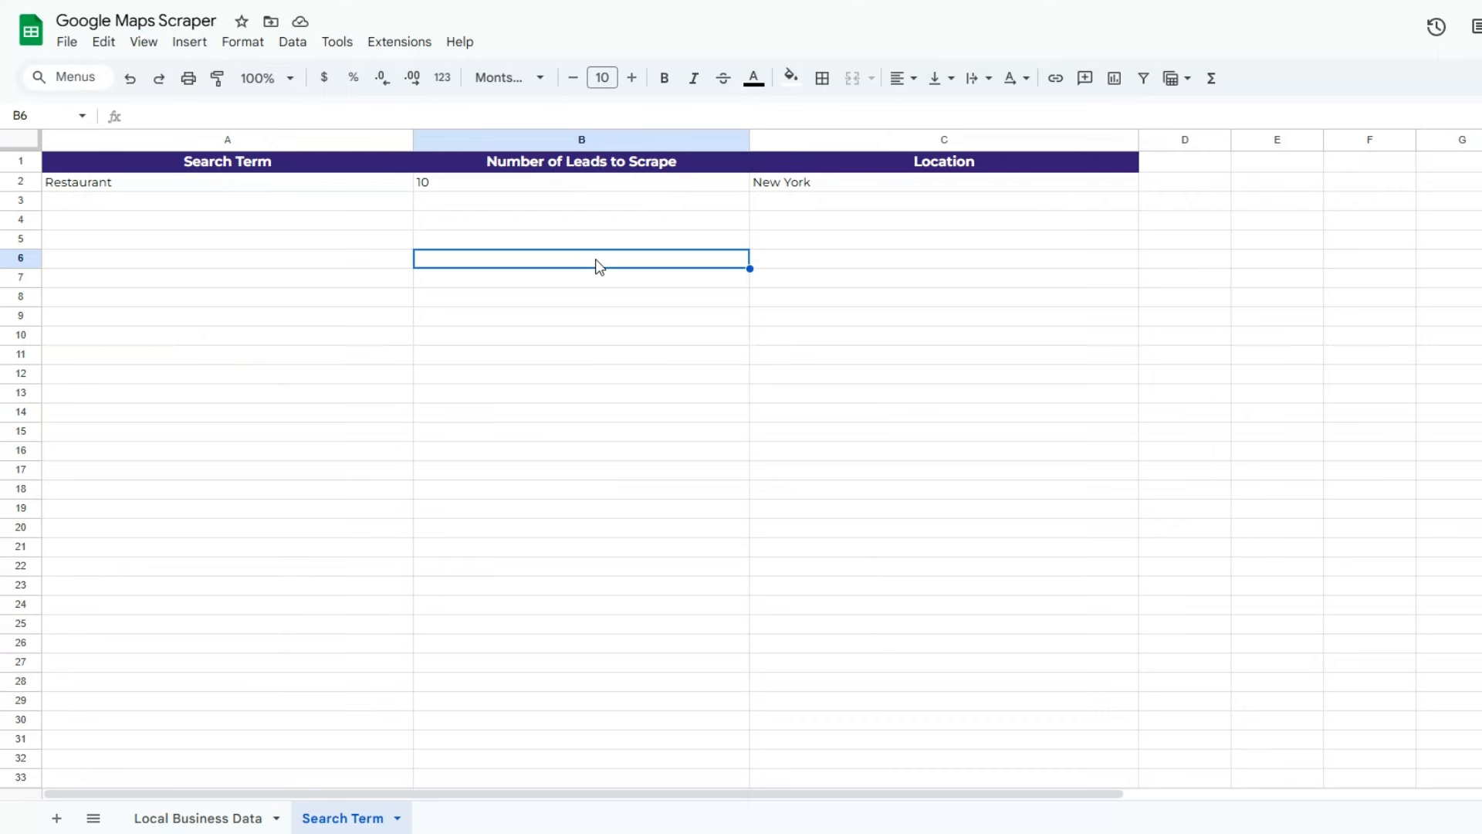
left_click(927, 243)
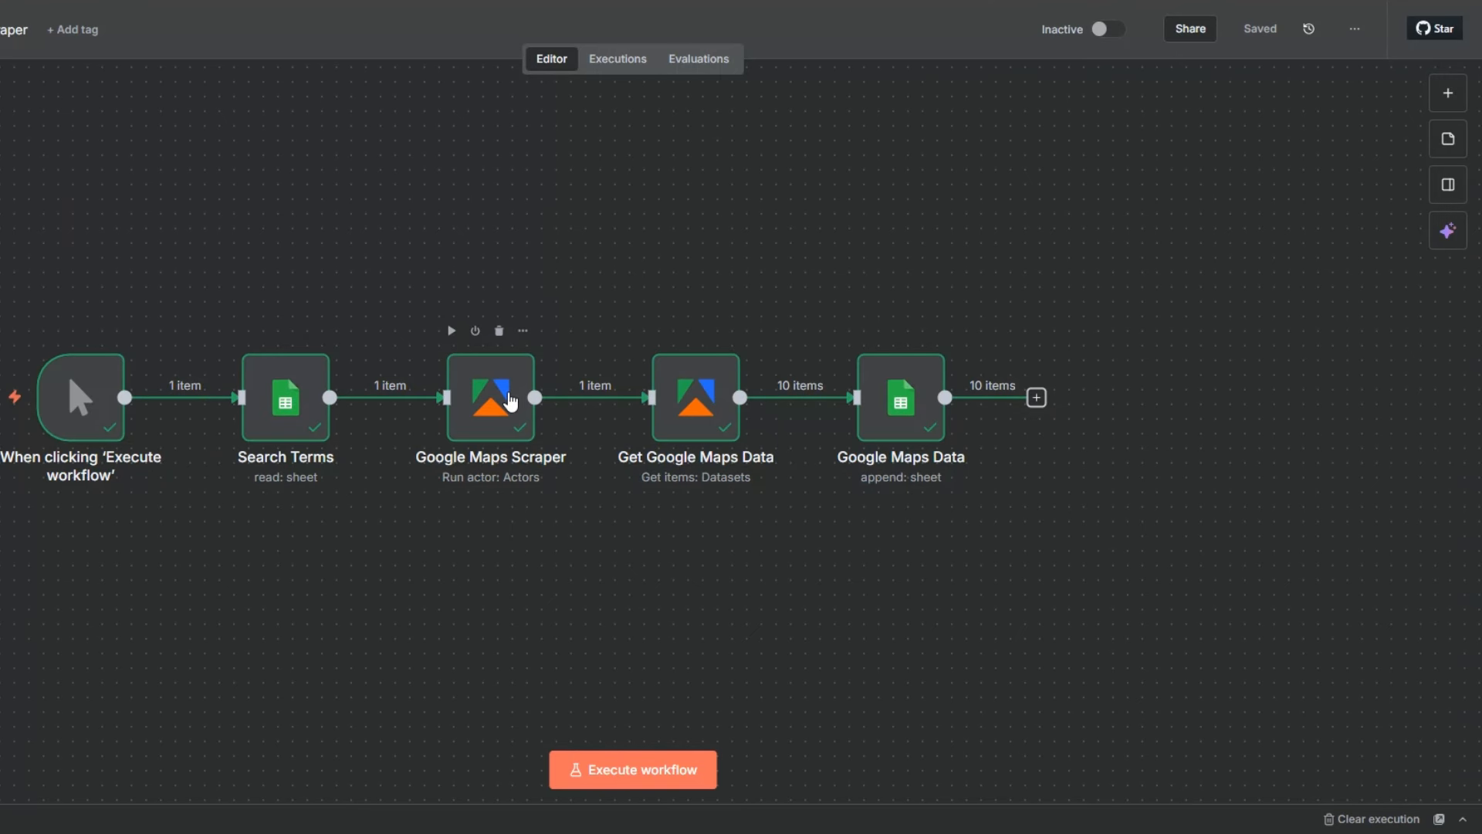
left_click(711, 430)
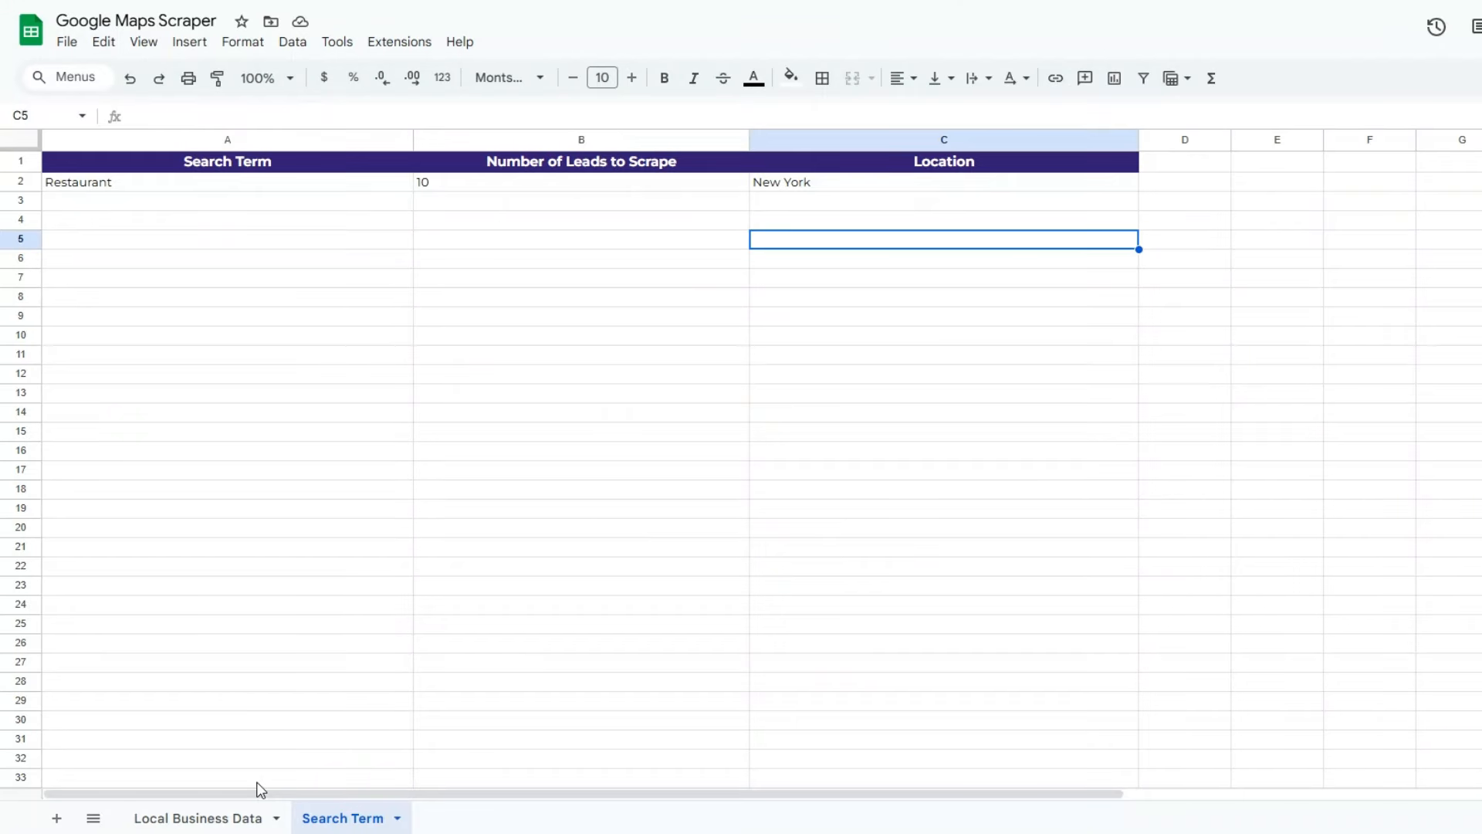
Step: In Google Sheets, review the website, name, phone number, category, description and map link columns of the Local Business Data sheet
left_click(199, 818)
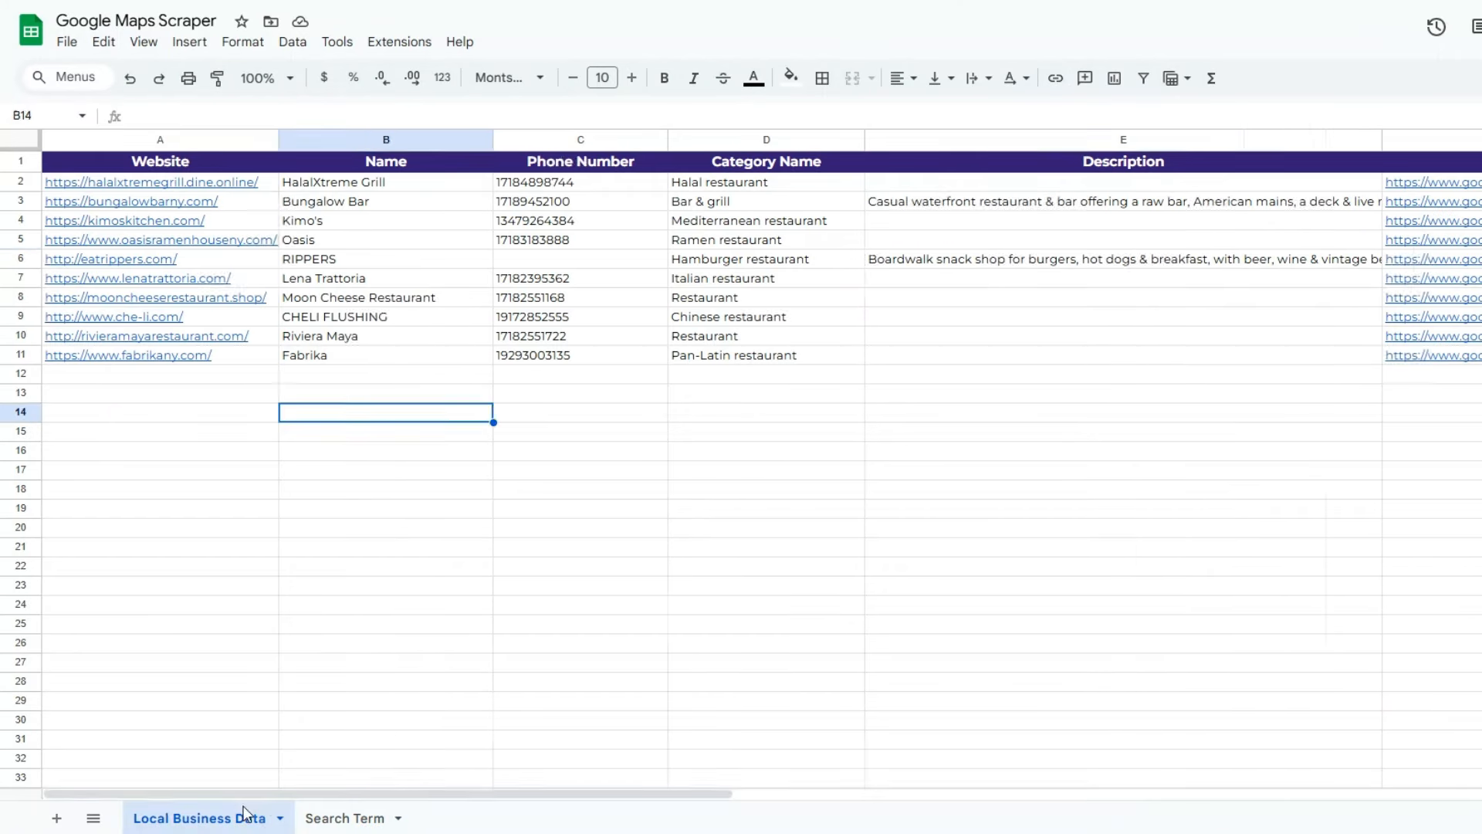
left_click(197, 398)
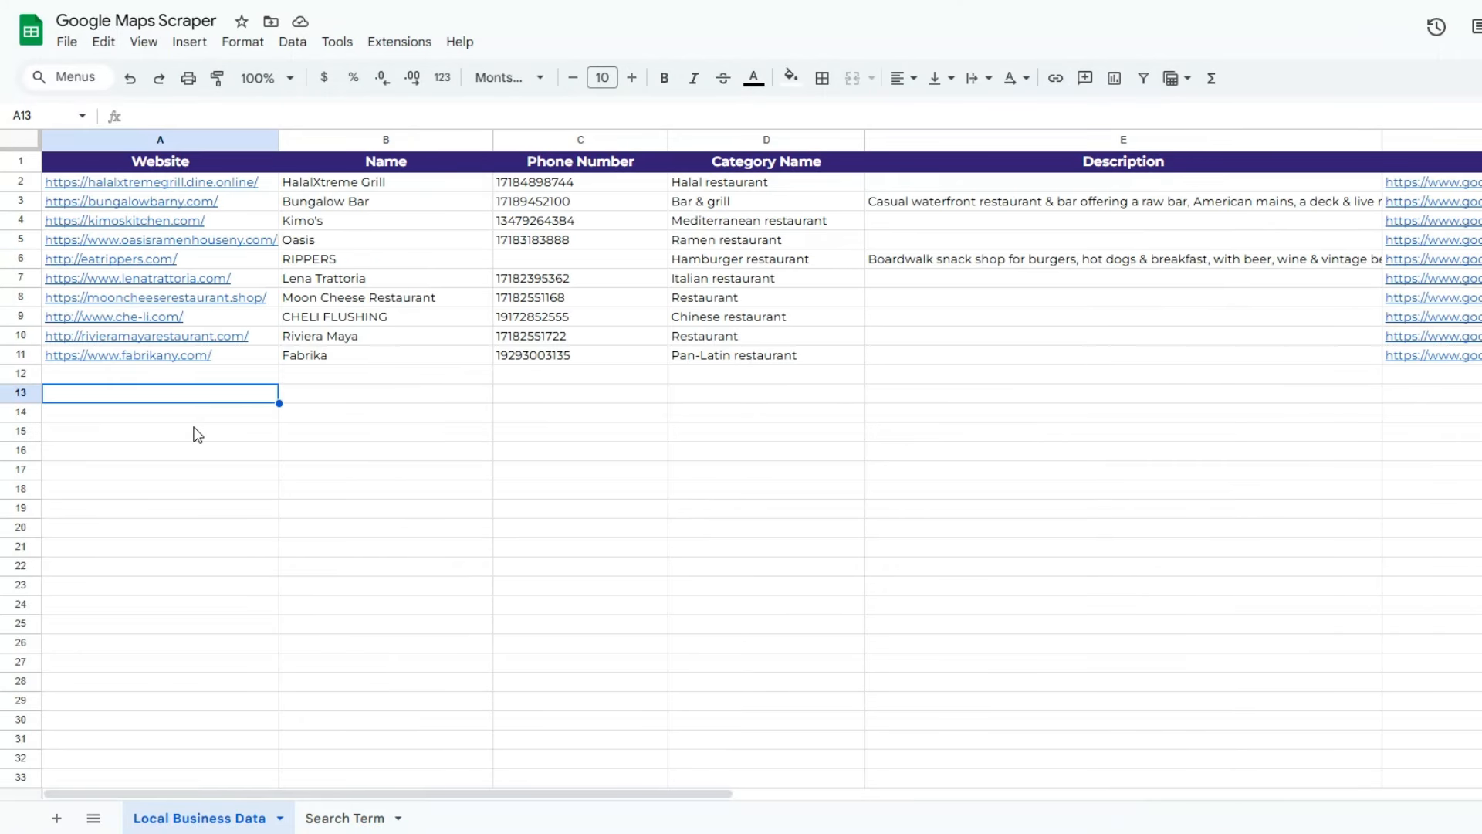
left_click(205, 417)
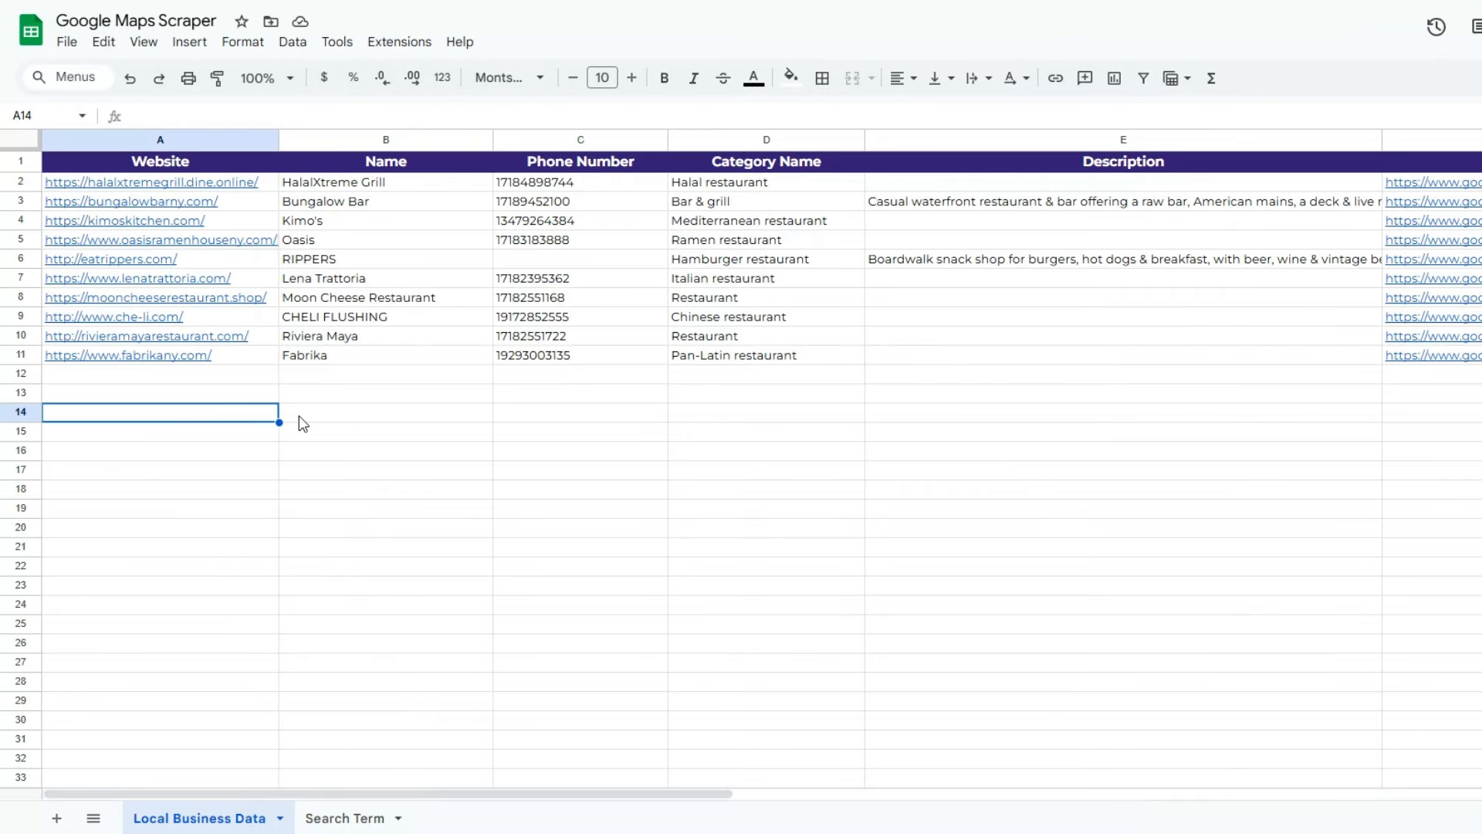
left_click(453, 416)
left_click(587, 417)
left_click(735, 431)
left_click(1021, 430)
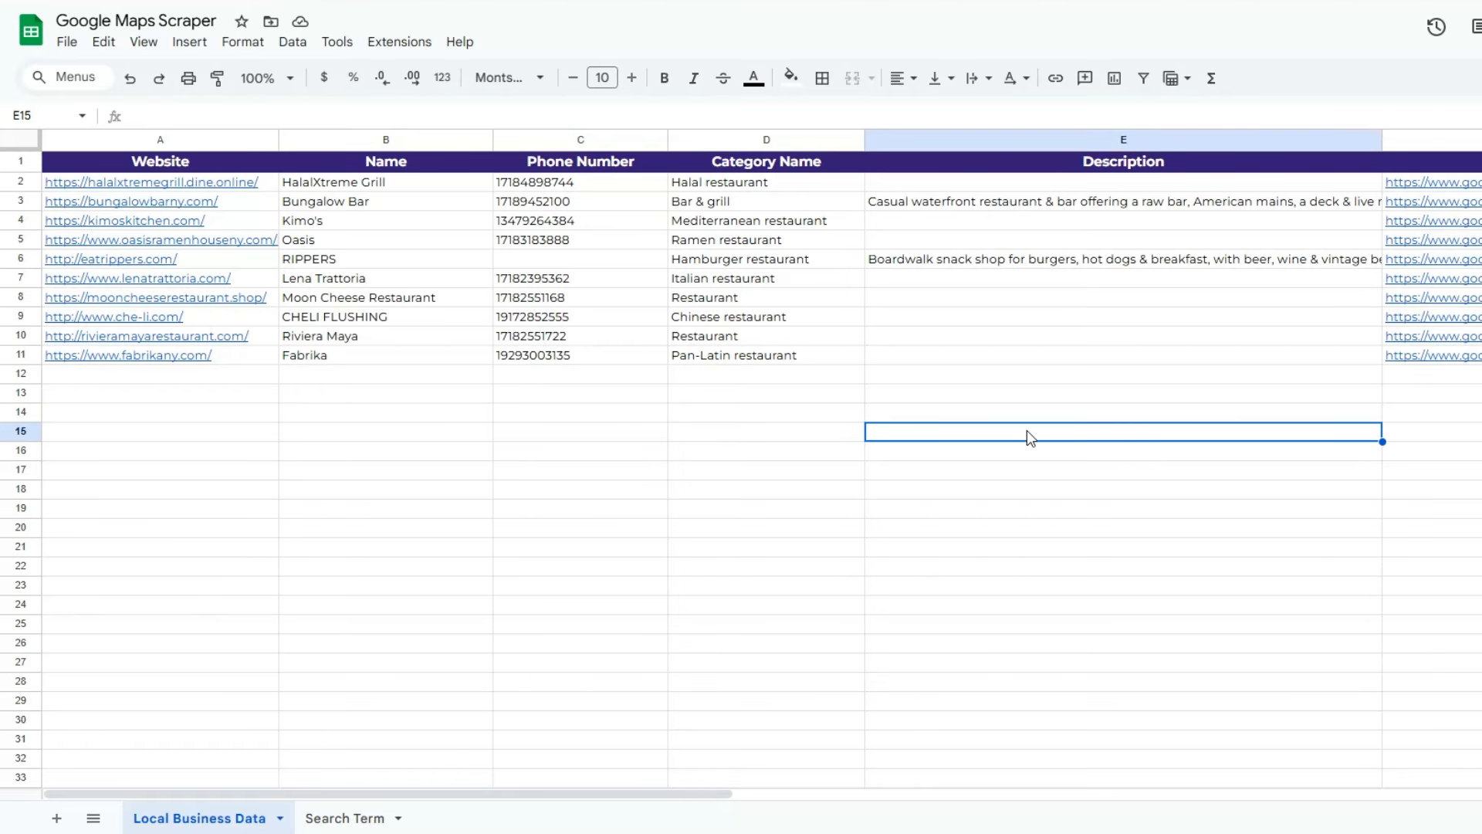
left_click(1428, 423)
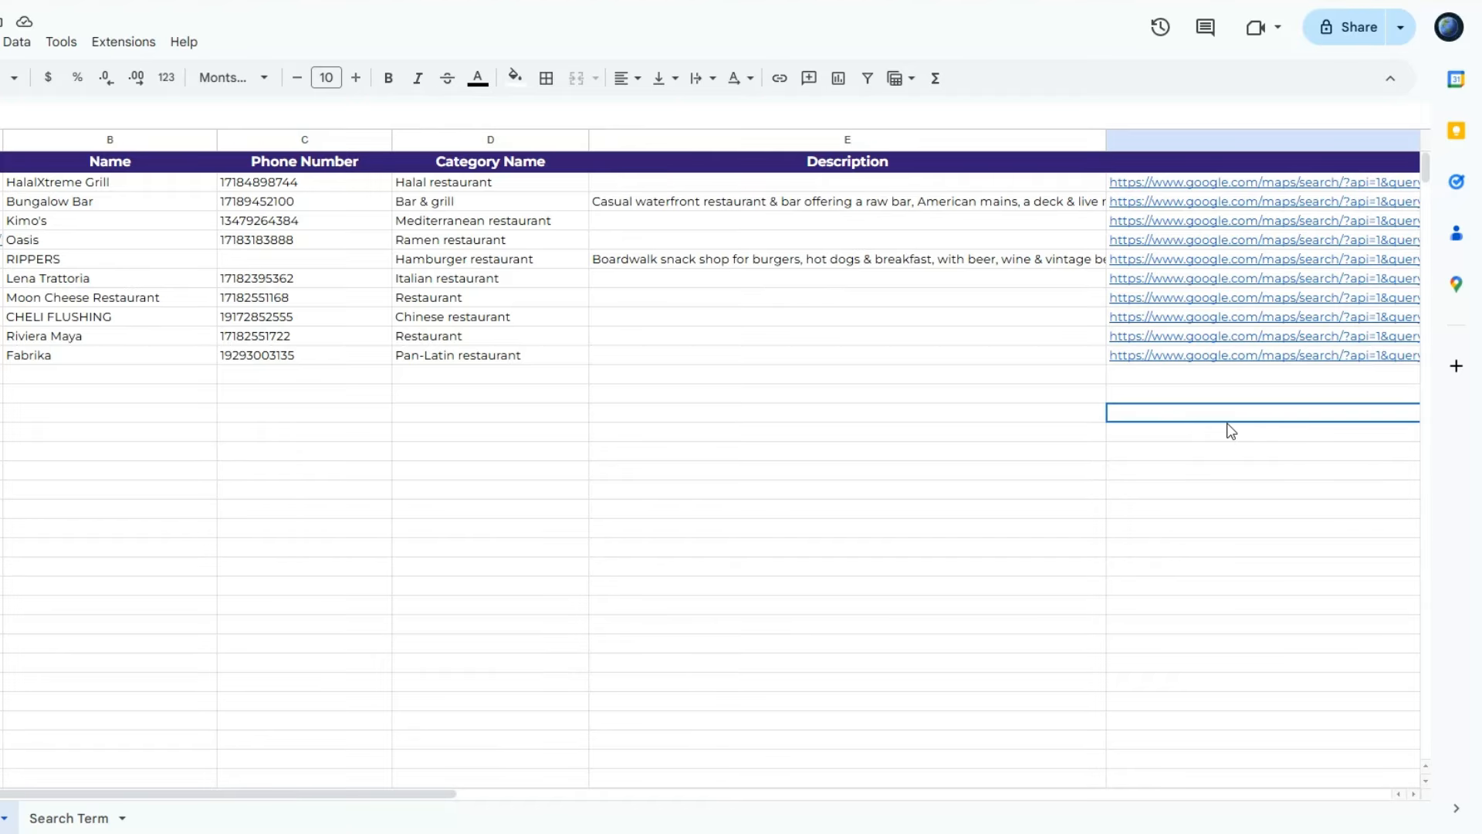
left_click(519, 453)
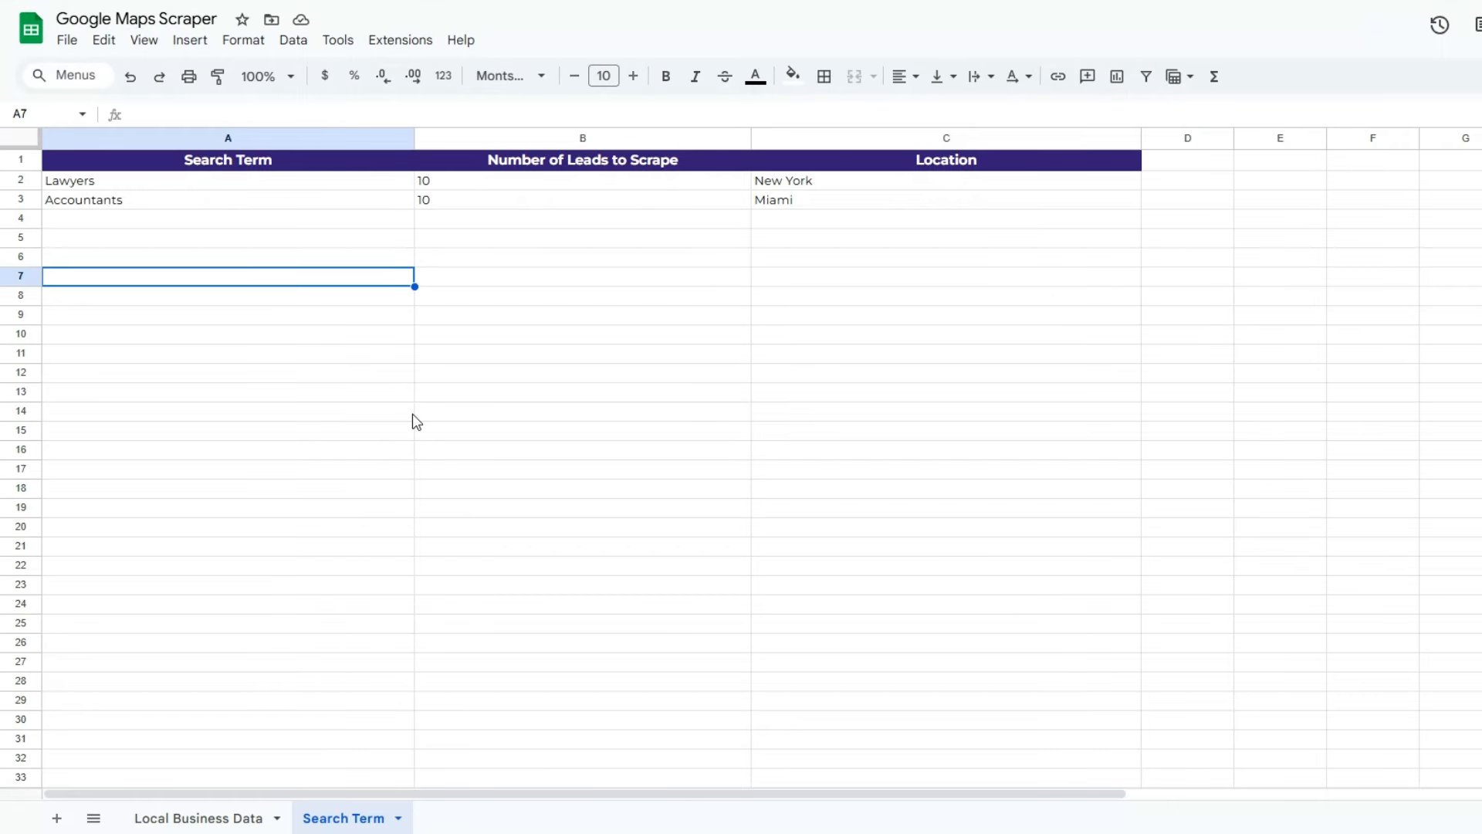
Step: Check the search terms, lead counts and locations in the Lawyers and Accountants rows of the Search Term sheet
left_click(229, 186)
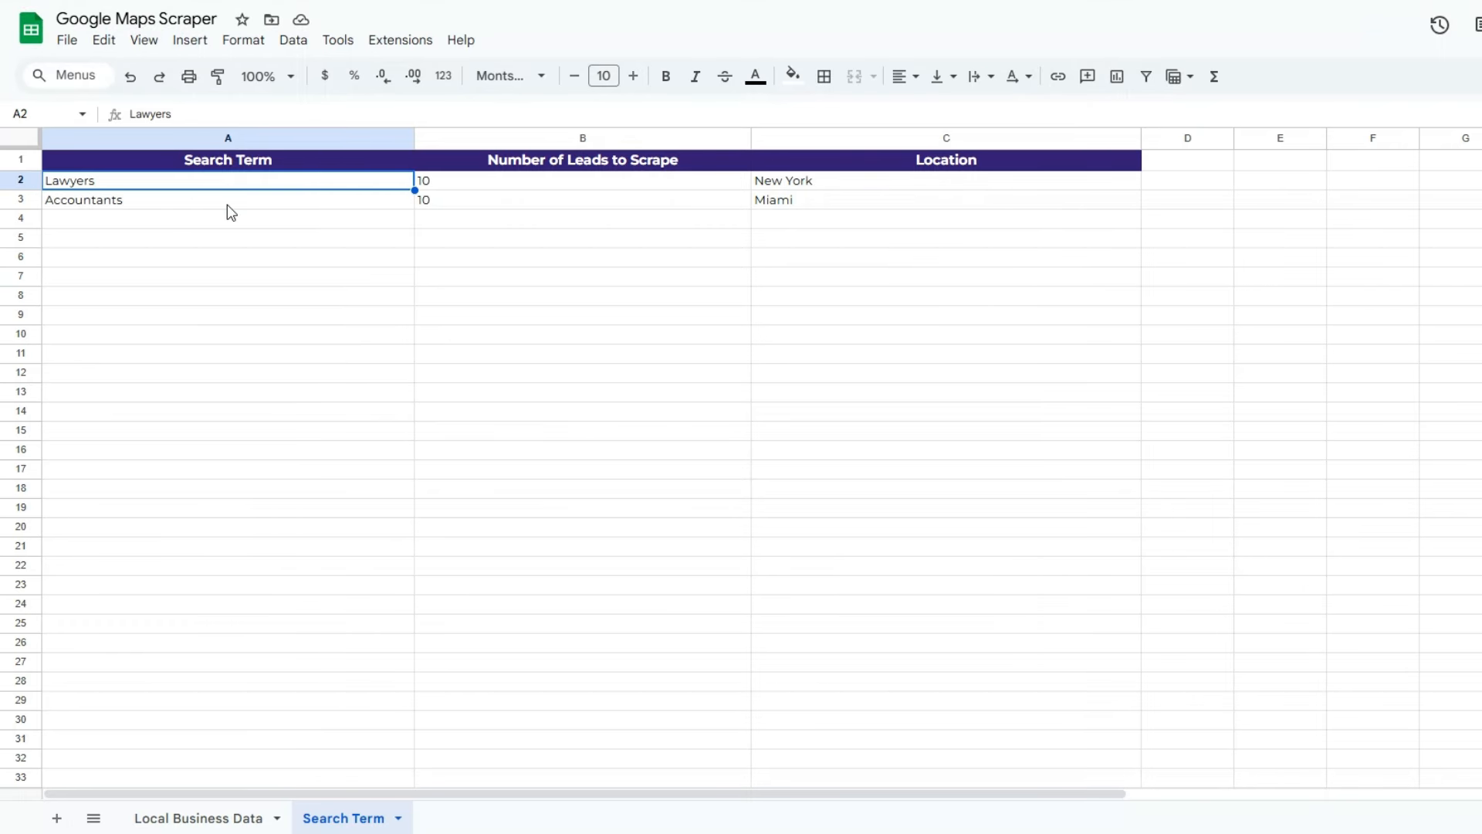
left_click(229, 204)
left_click(472, 184)
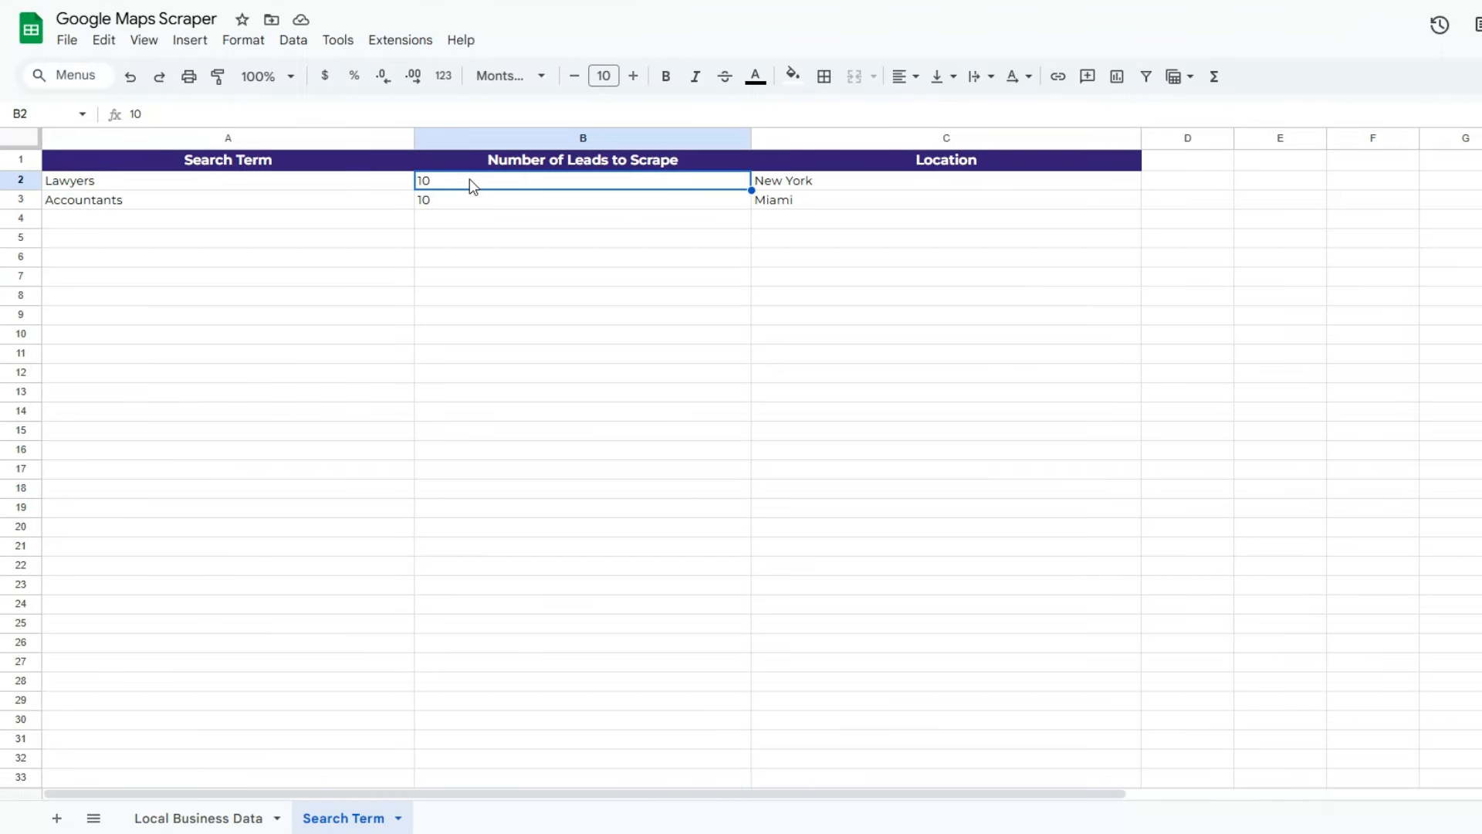
left_click(473, 202)
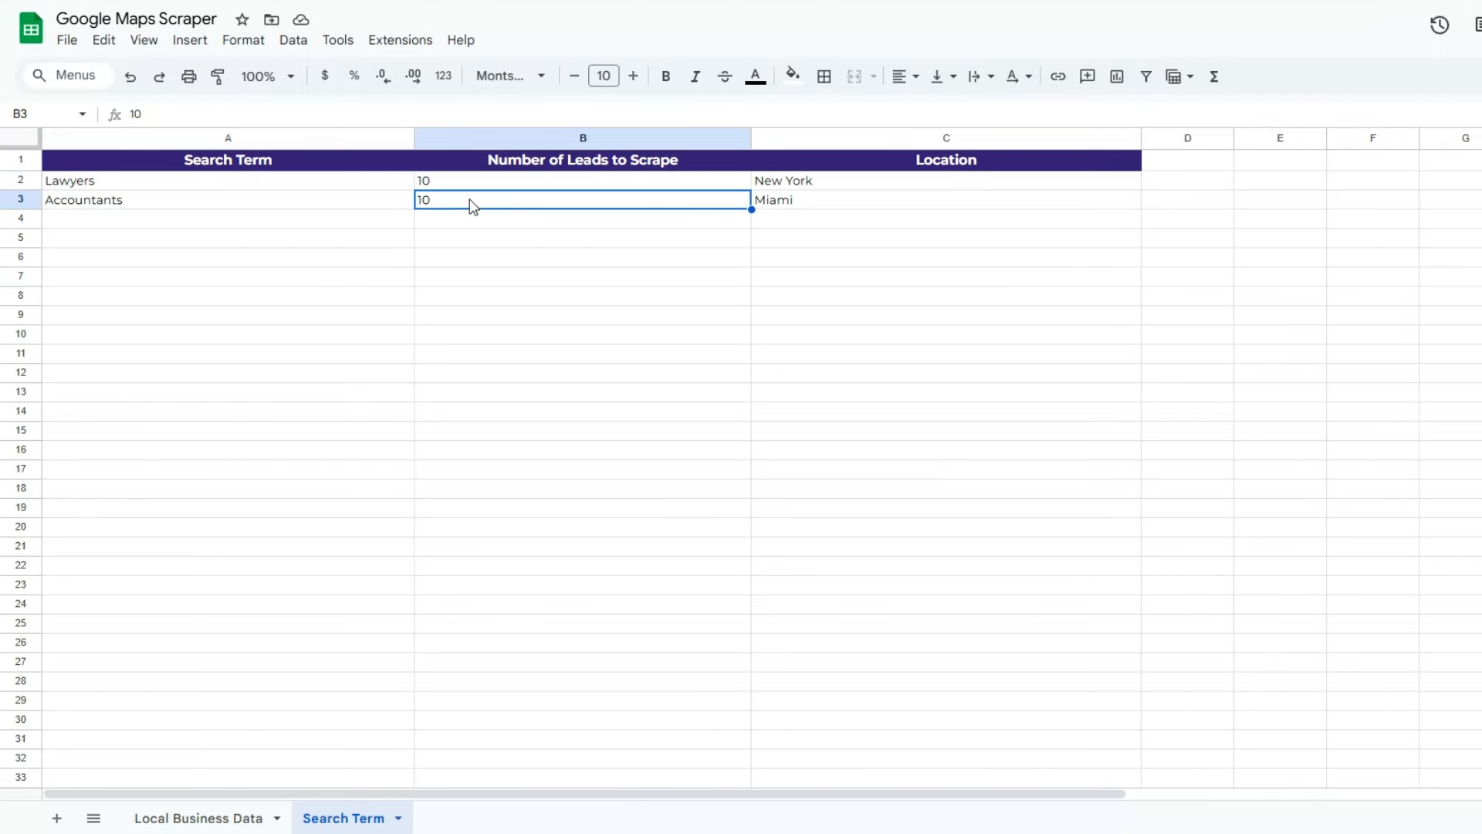
left_click(803, 185)
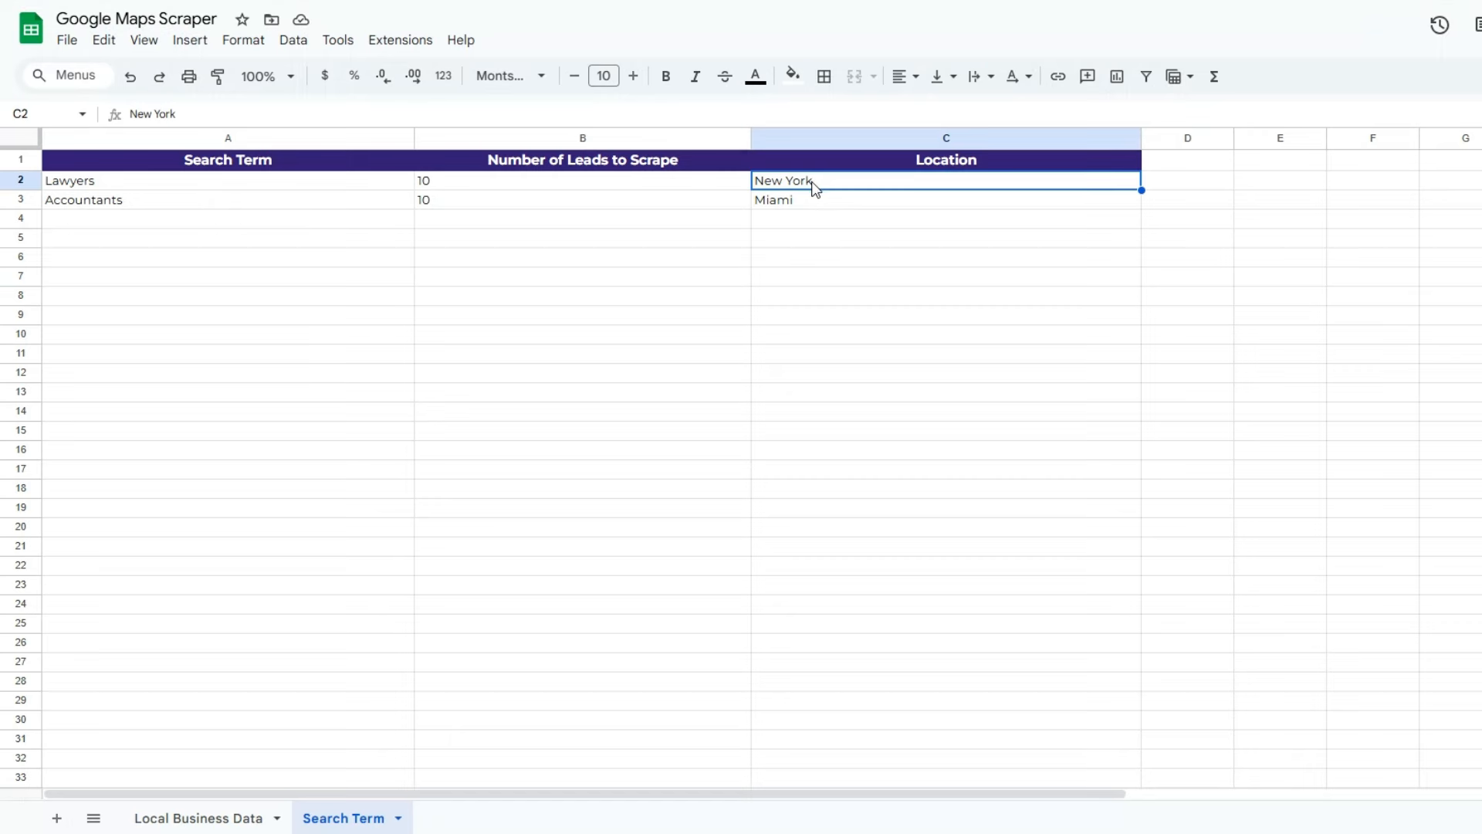
left_click(810, 204)
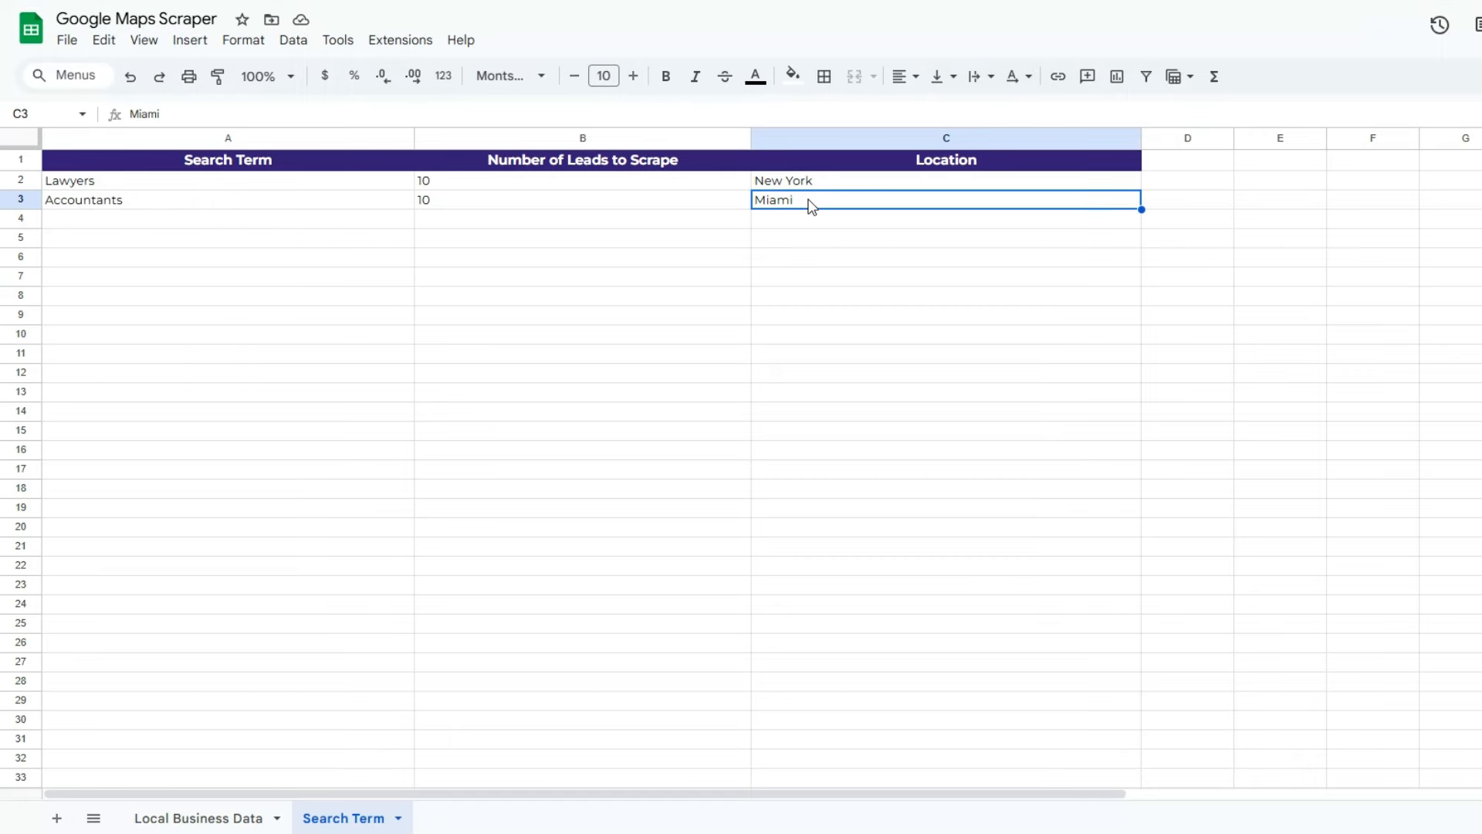
left_click(324, 303)
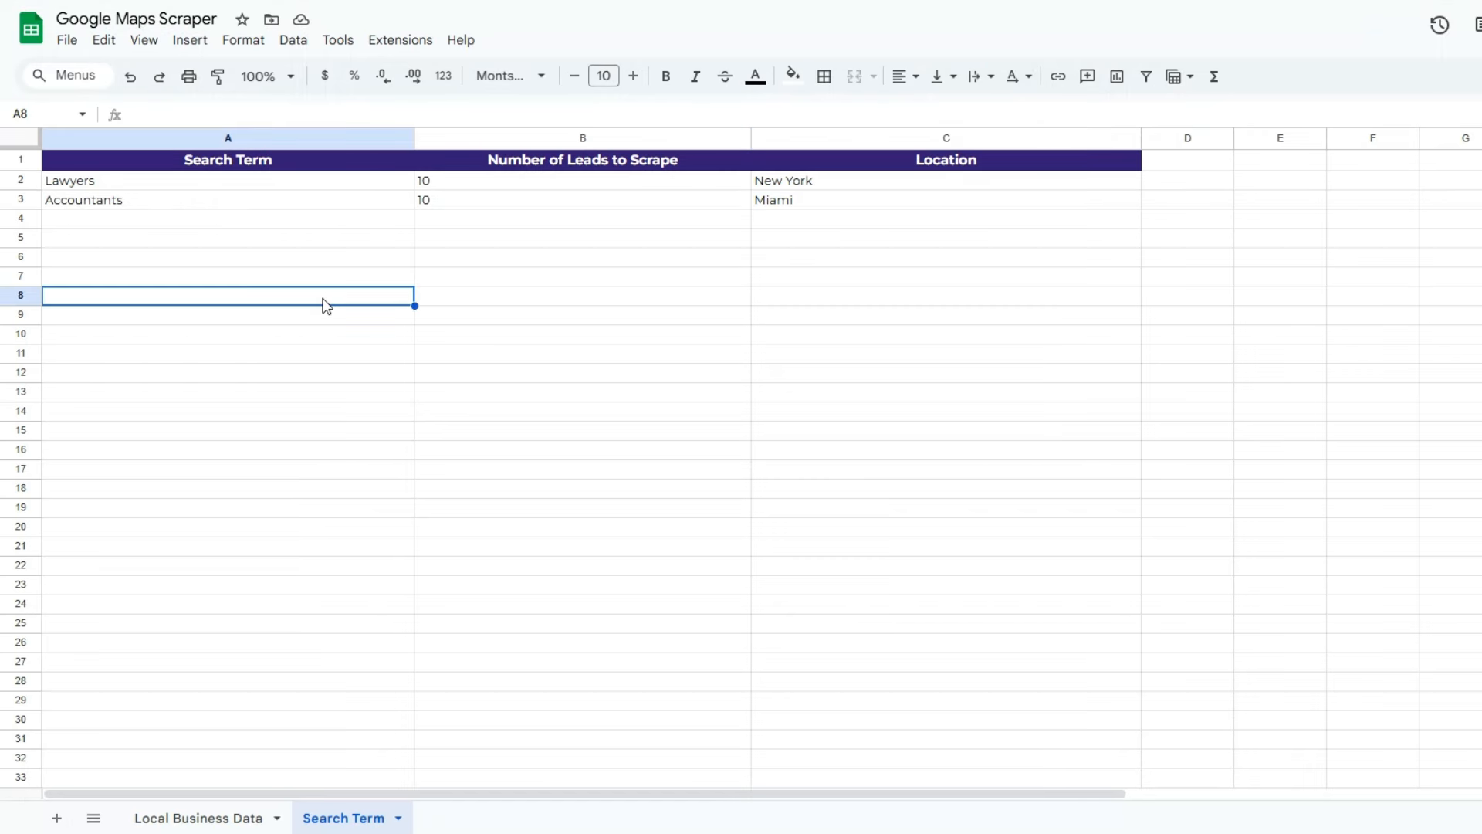
Step: Delete rows 2 to 28 with the old restaurant entries from the Local Business Data sheet, keeping the header row
left_click(207, 821)
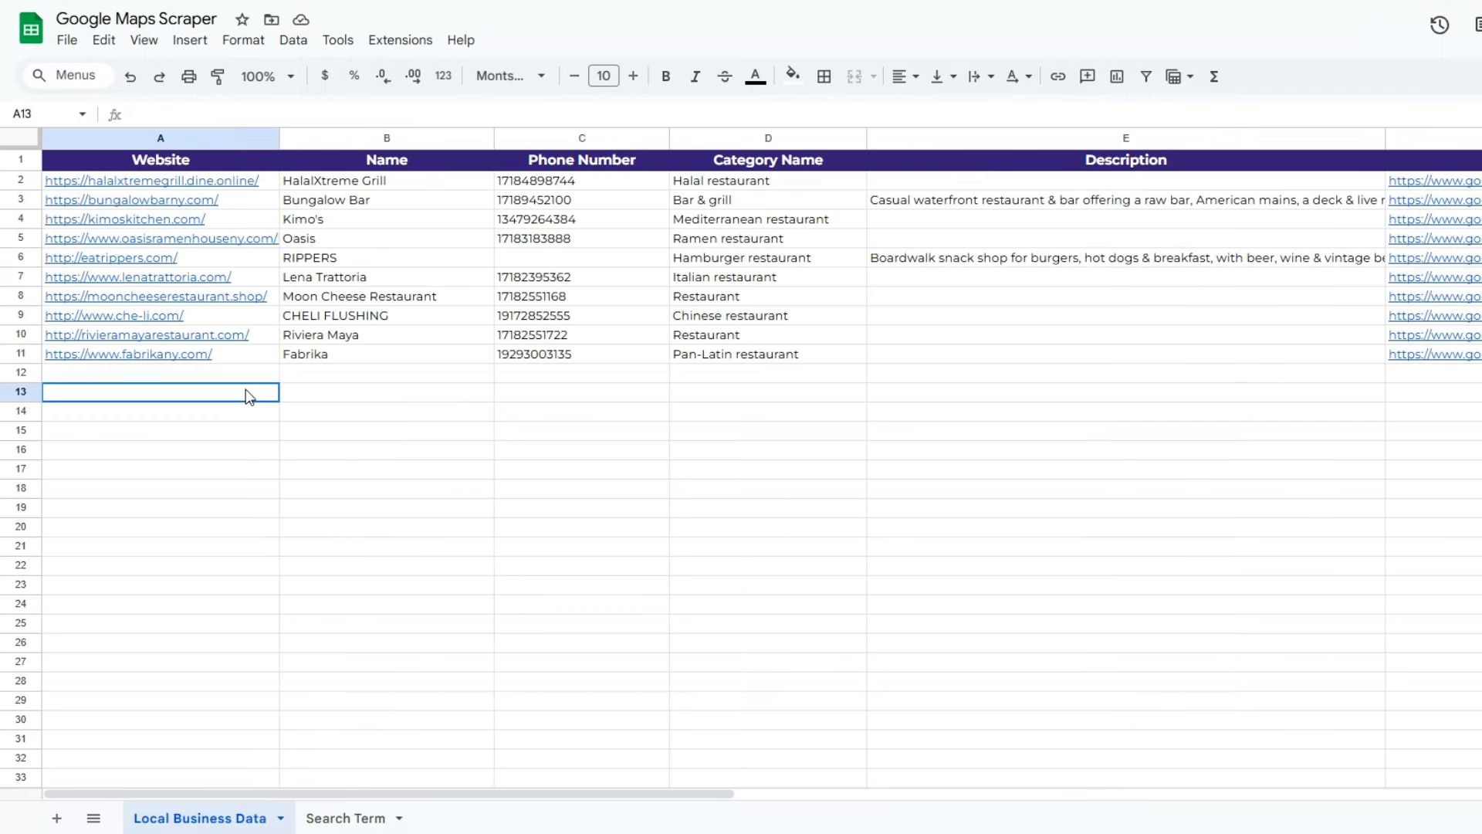
left_click(182, 451)
left_click(154, 180)
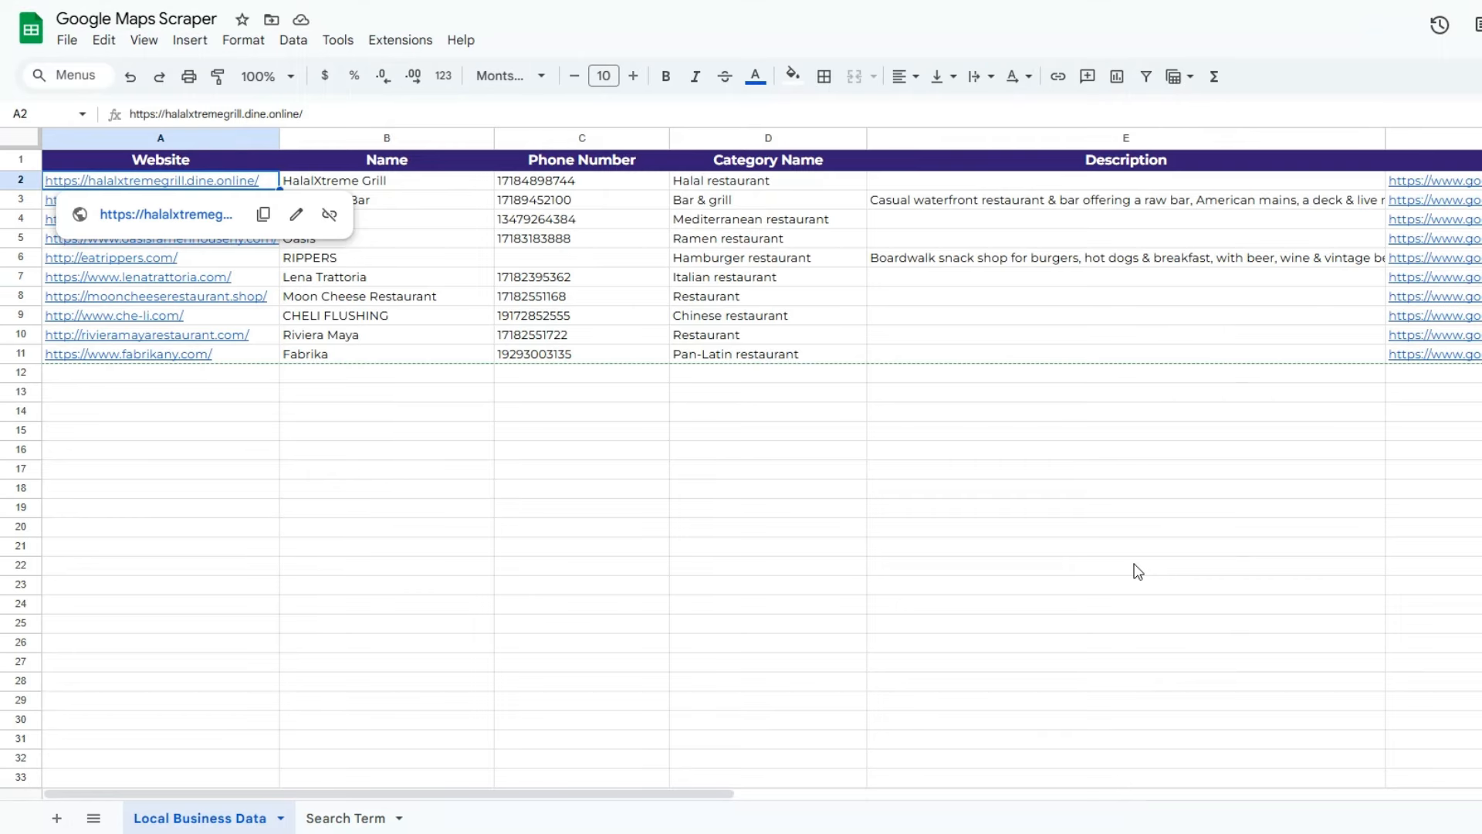
key("ctrl+a")
right_click(966, 492)
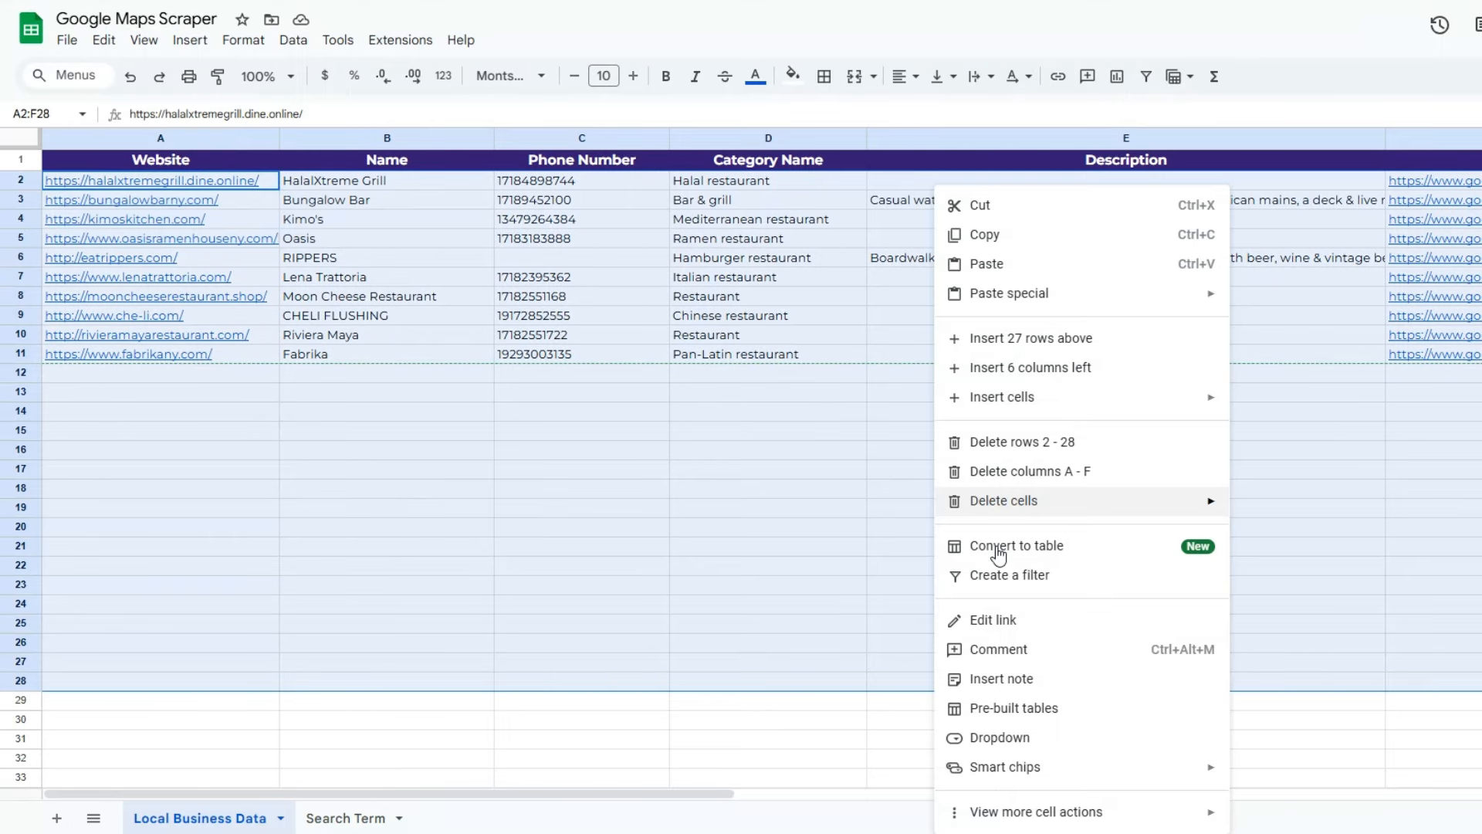
left_click(1003, 441)
left_click(748, 420)
left_click(417, 405)
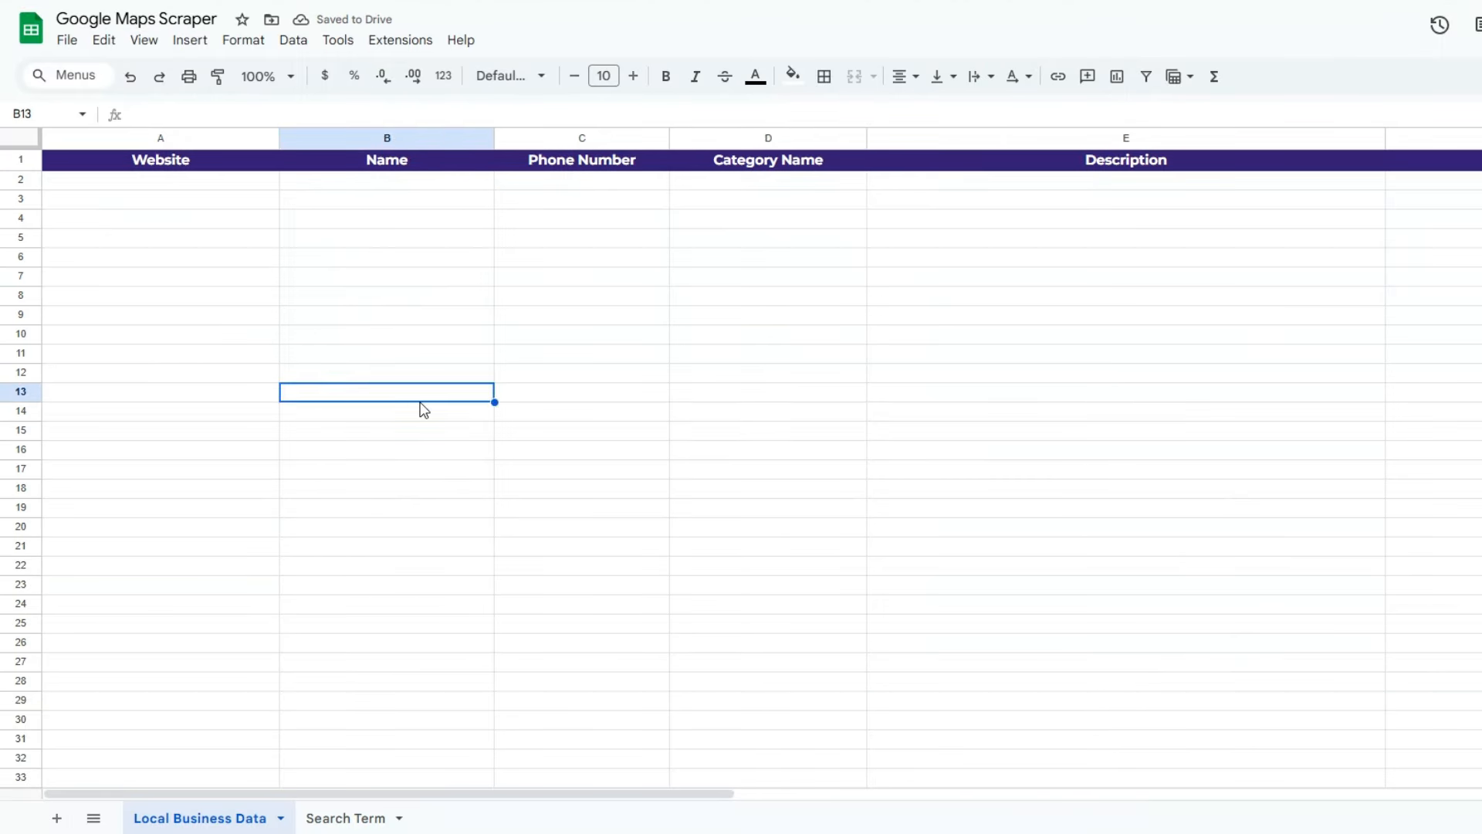
Step: In n8n, execute the whole Google Maps Scraper workflow and inspect the output of the Search Terms node
key("ctrl+Page_Down")
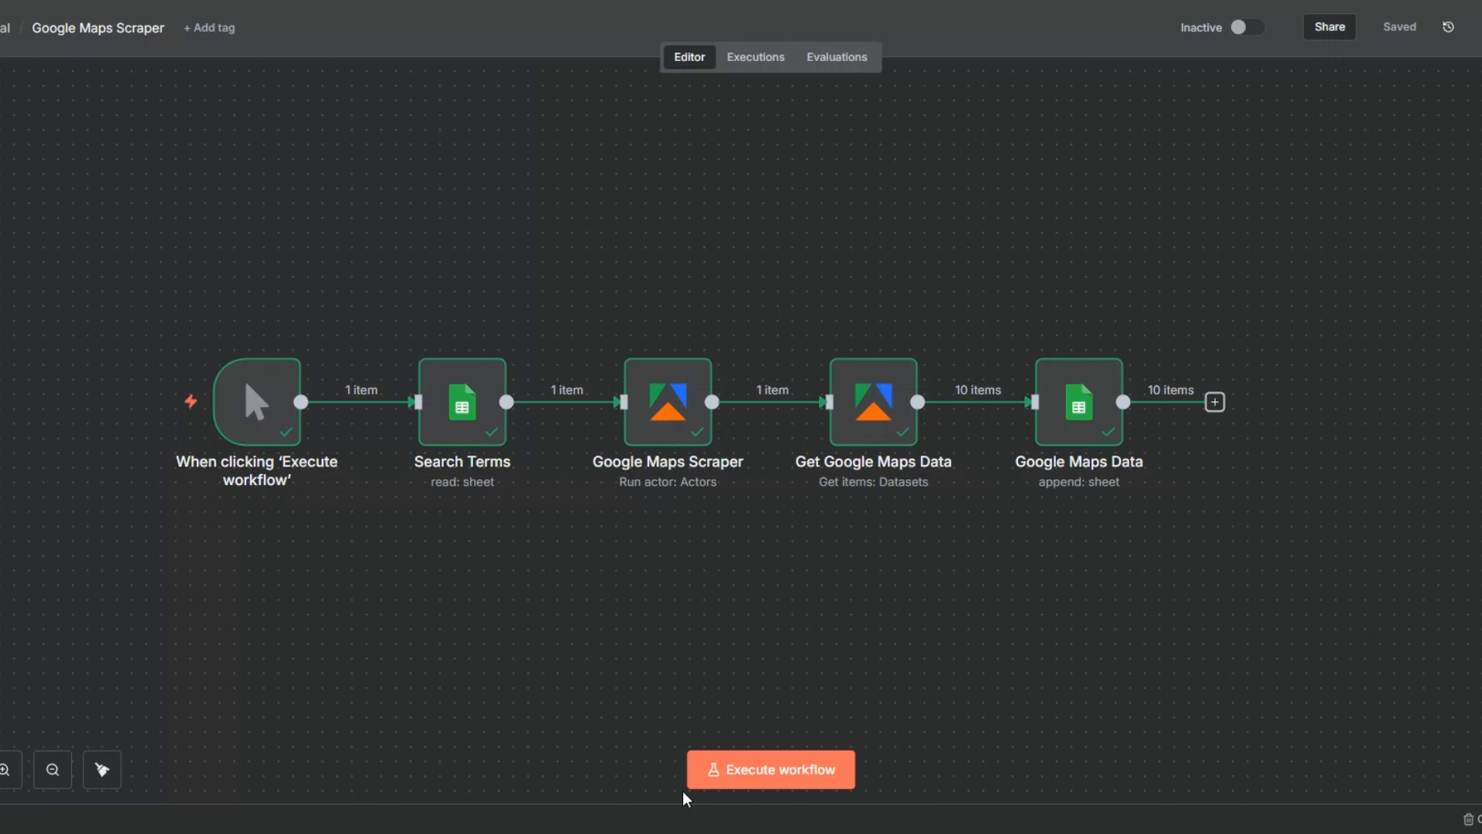
left_click(744, 772)
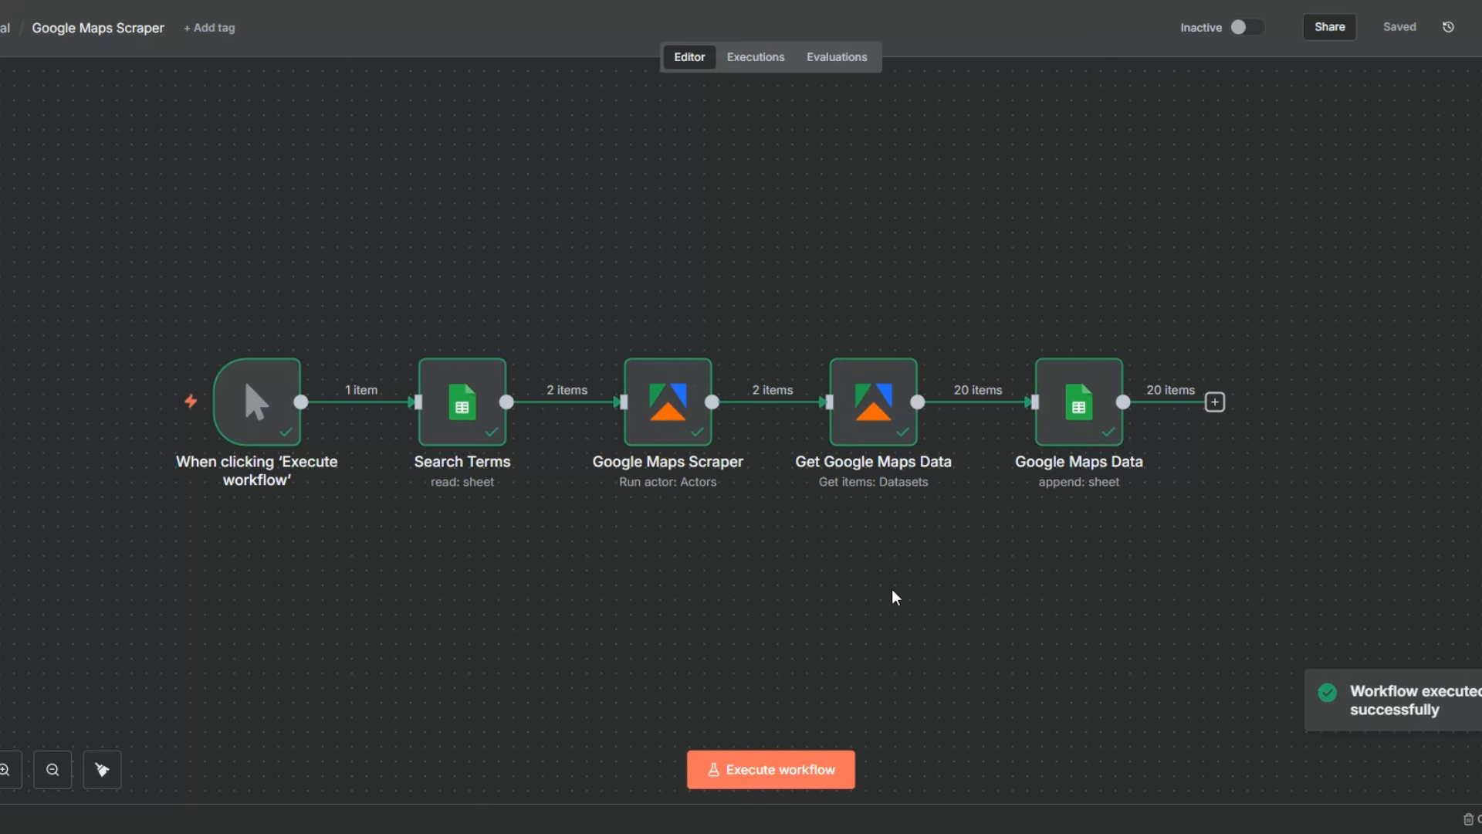
right_click(458, 437)
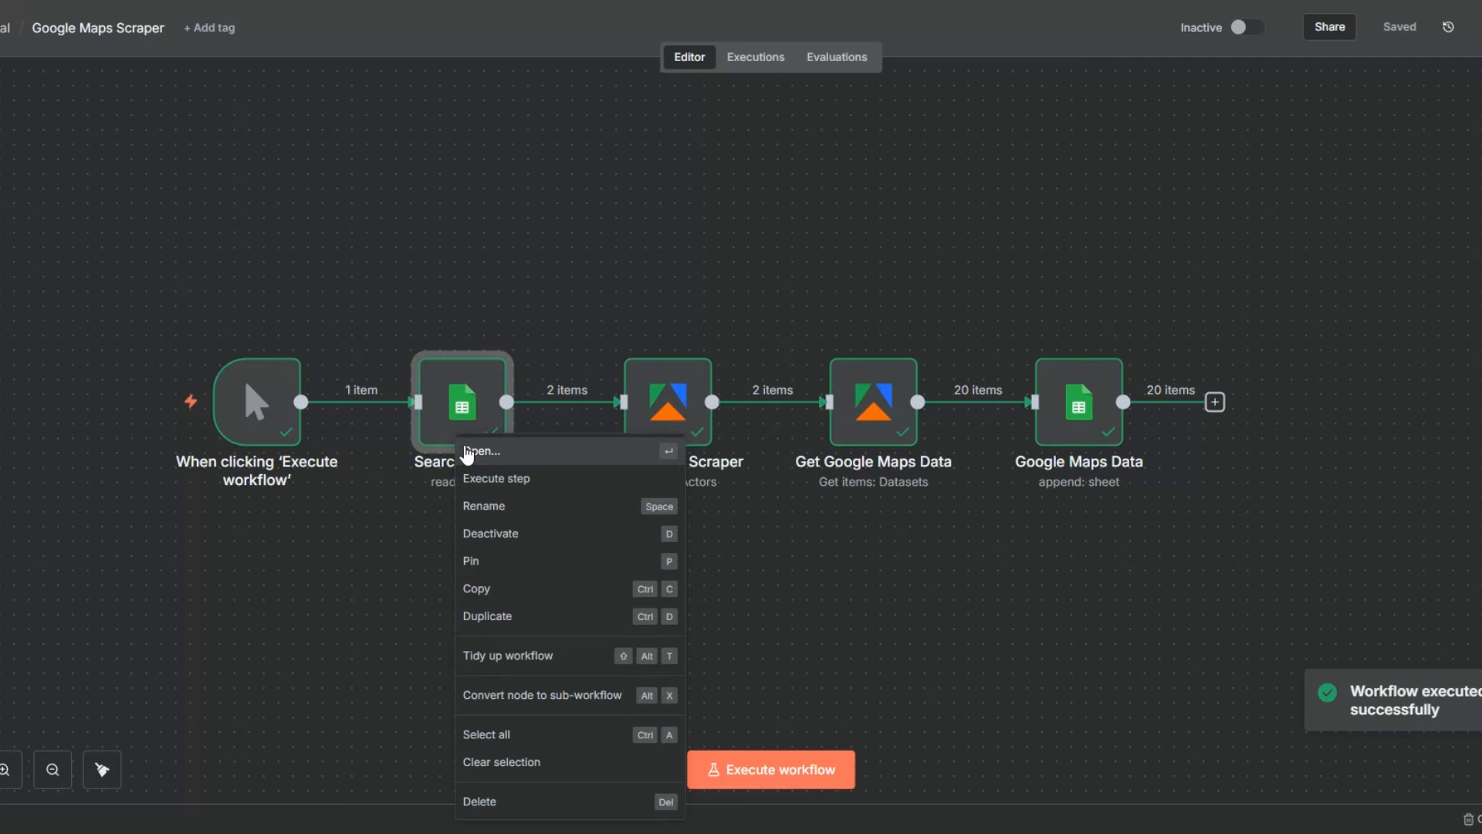
left_click(469, 452)
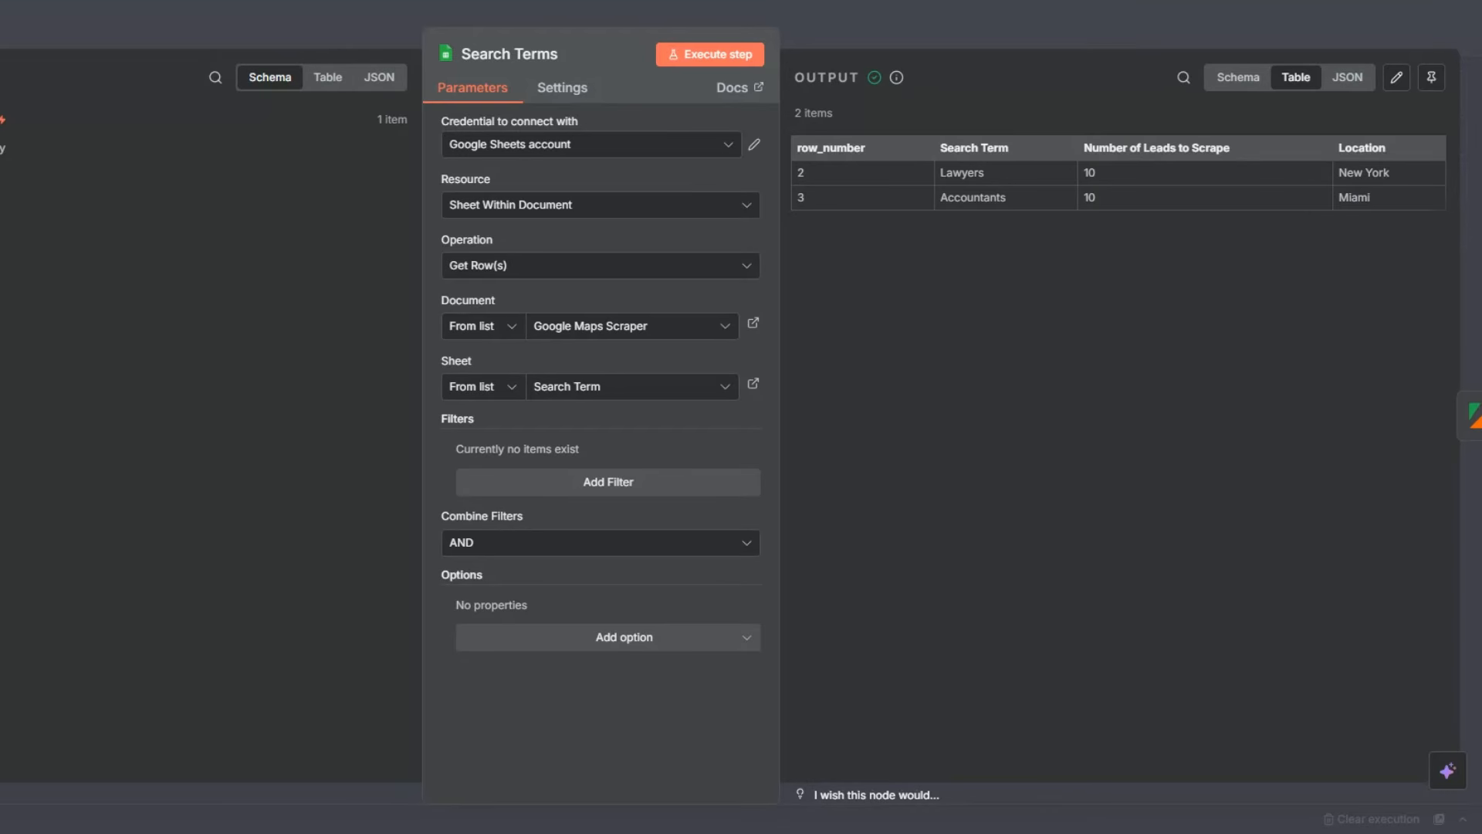
key("Escape")
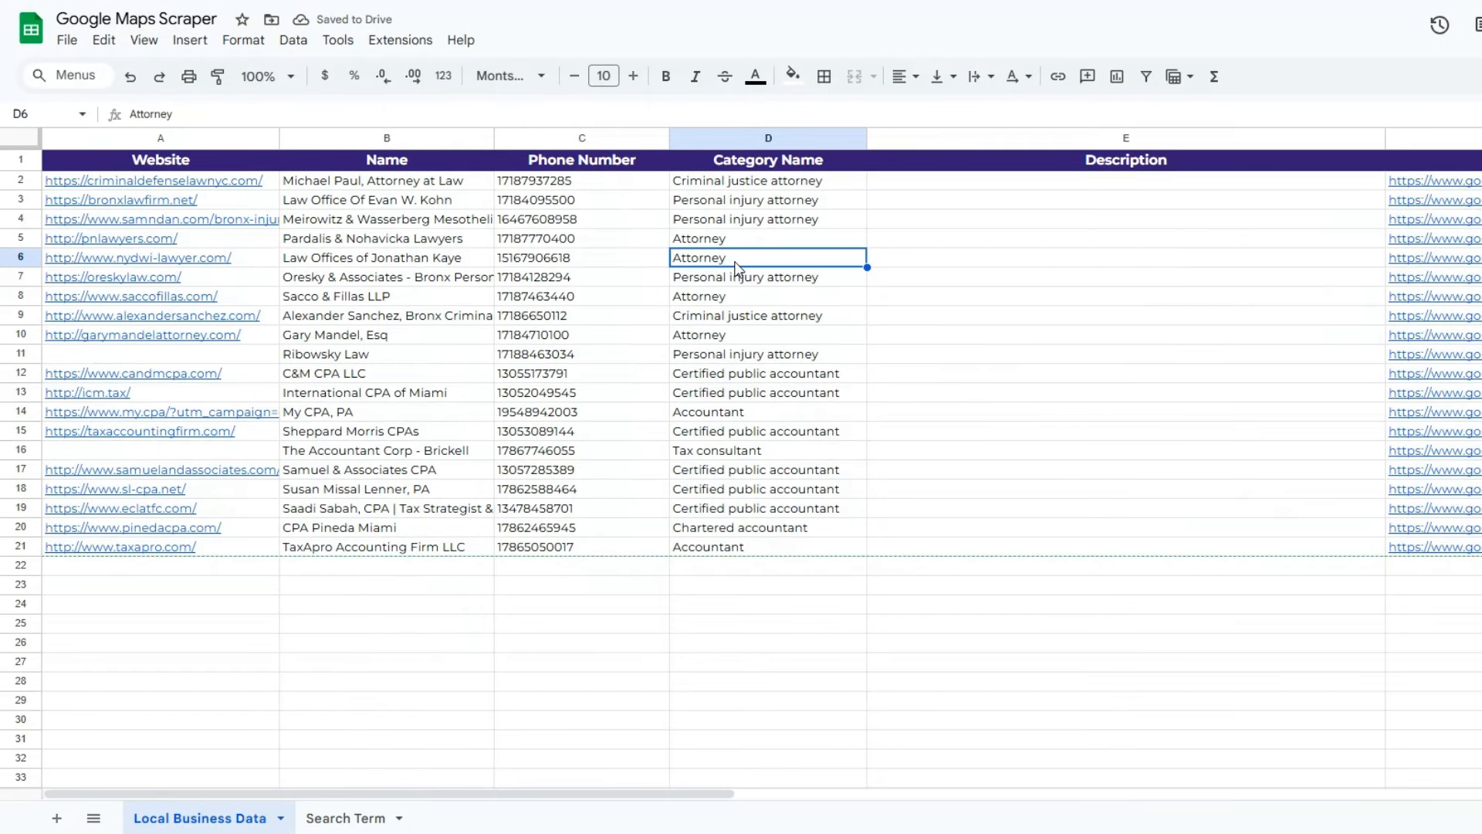
Step: In Google Sheets, review the newly scraped websites, names, phone numbers, categories, descriptions and map links on the Local Business Data sheet
left_click(133, 634)
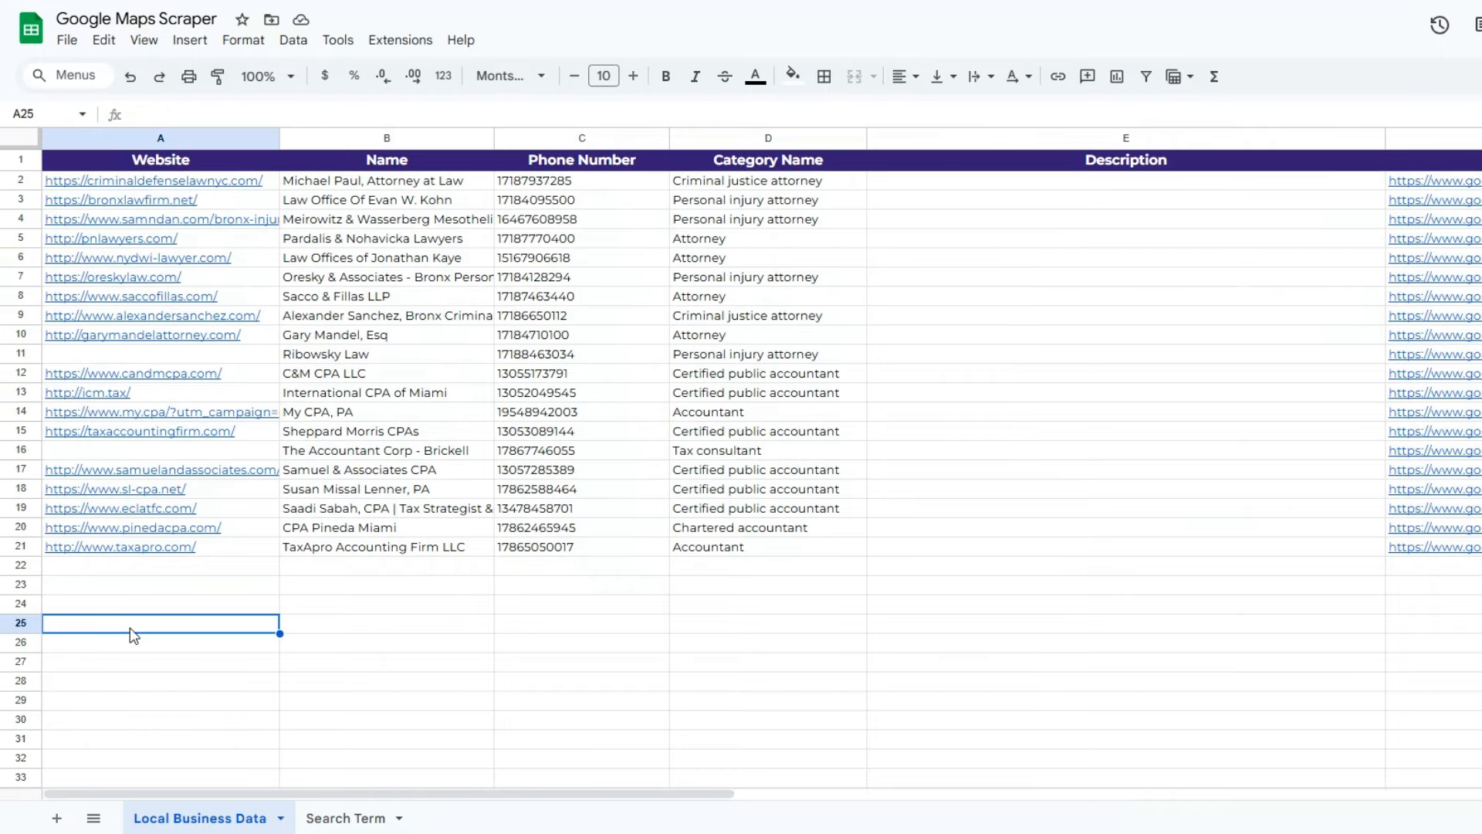
left_click(192, 611)
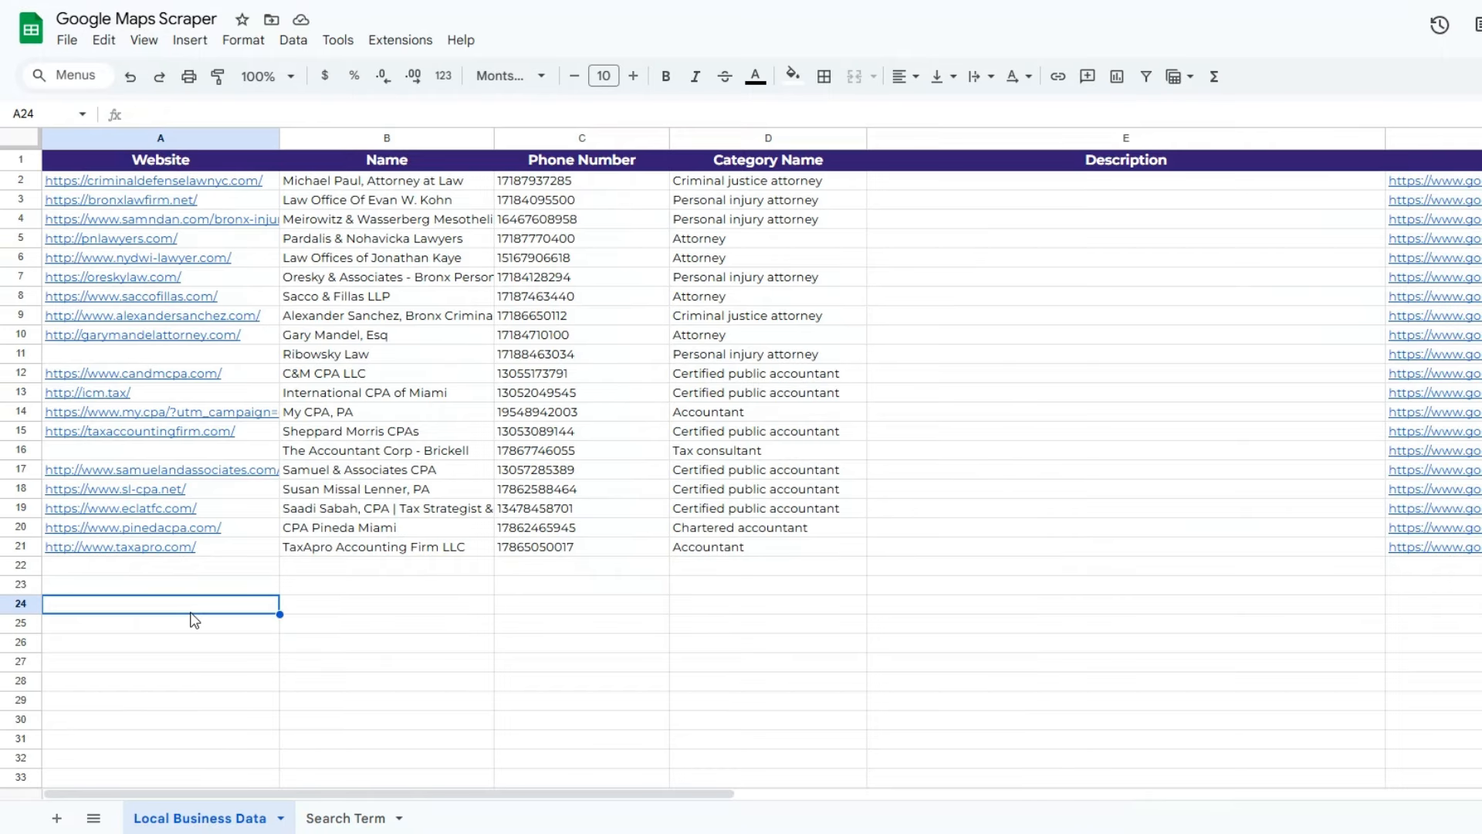
left_click(396, 202)
left_click(390, 451)
left_click(226, 588)
key("Tab")
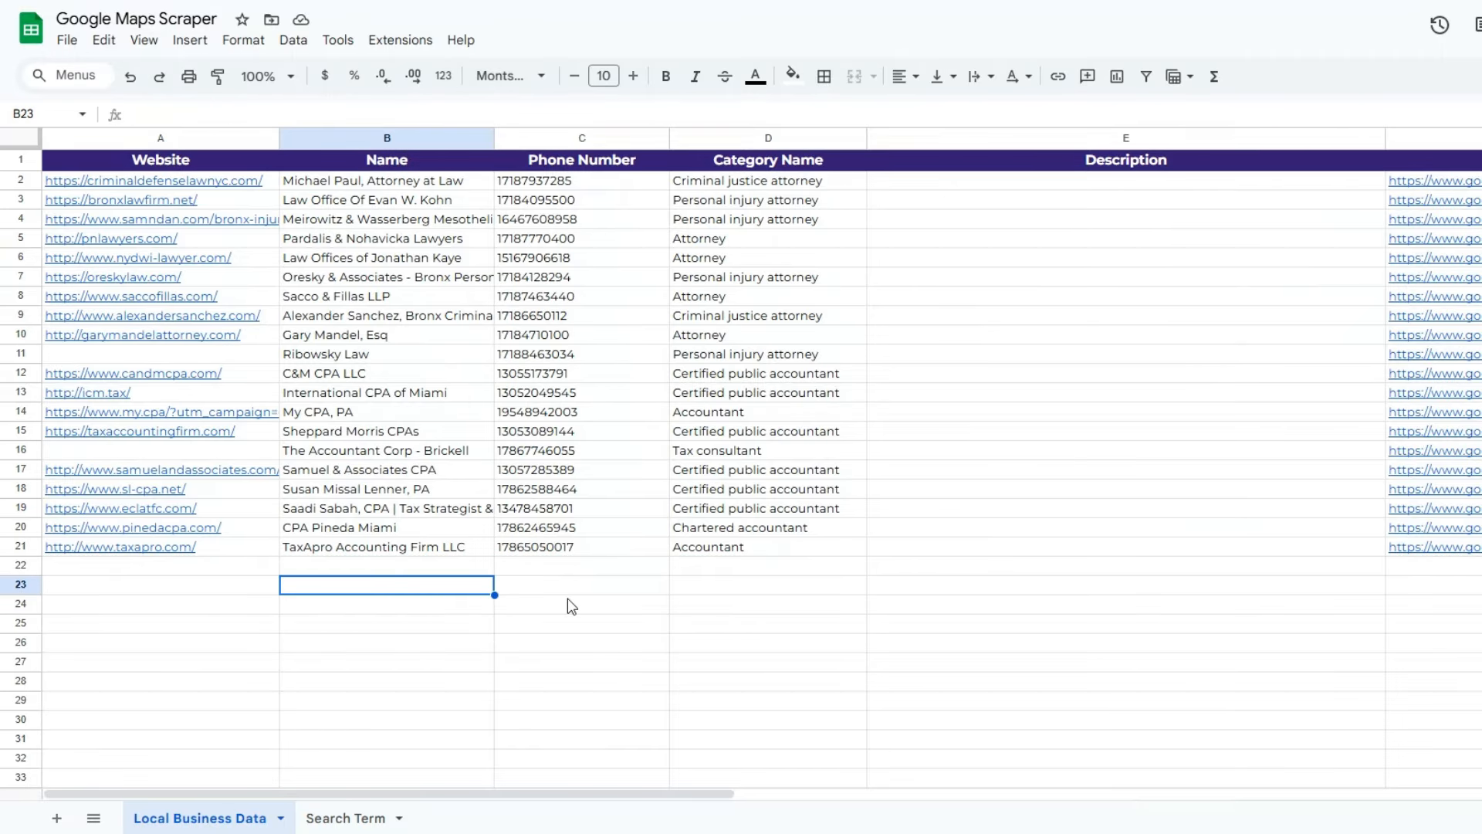
left_click(571, 606)
left_click(740, 608)
left_click(1087, 572)
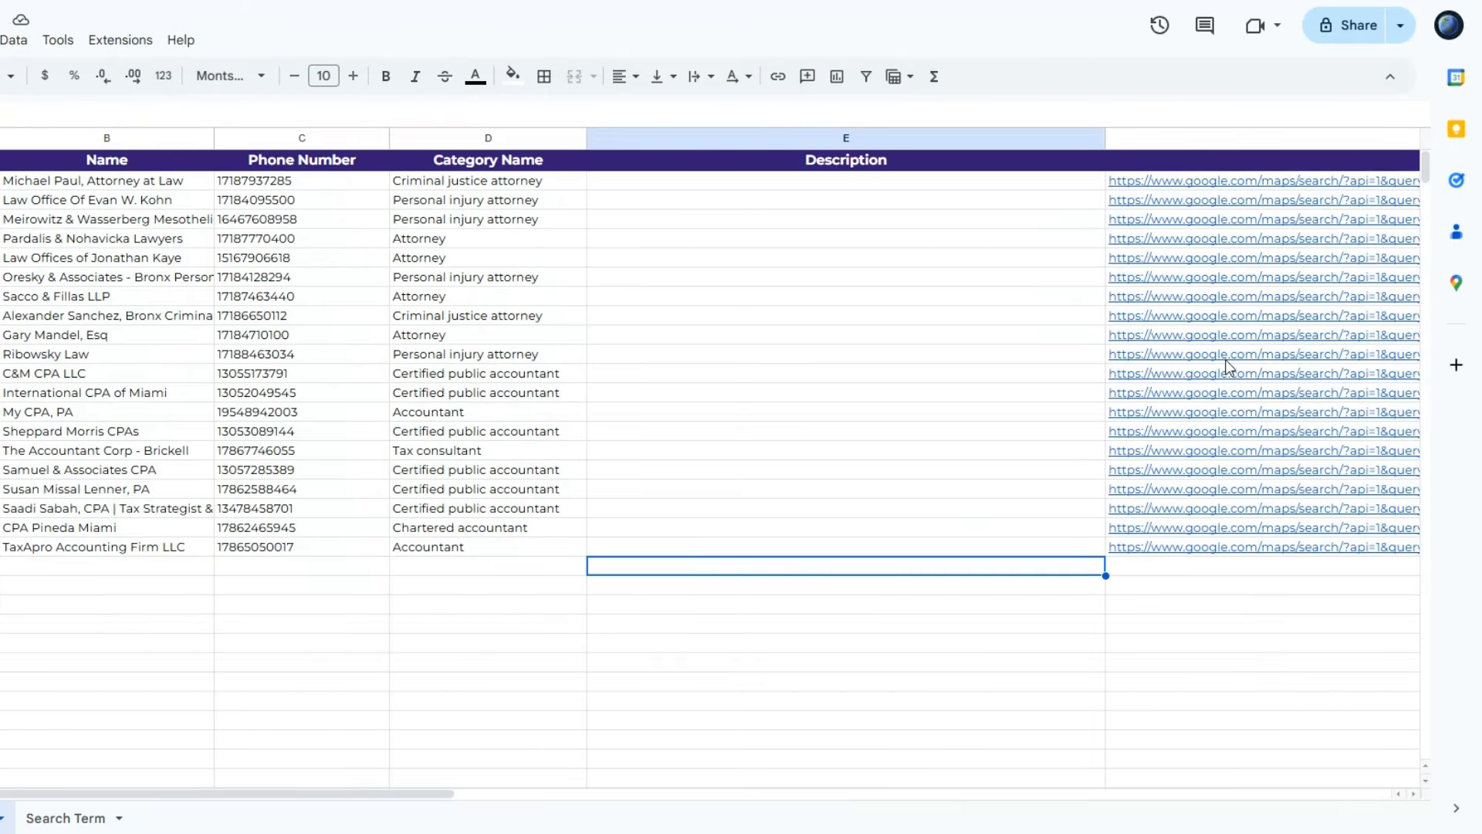
left_click(1249, 585)
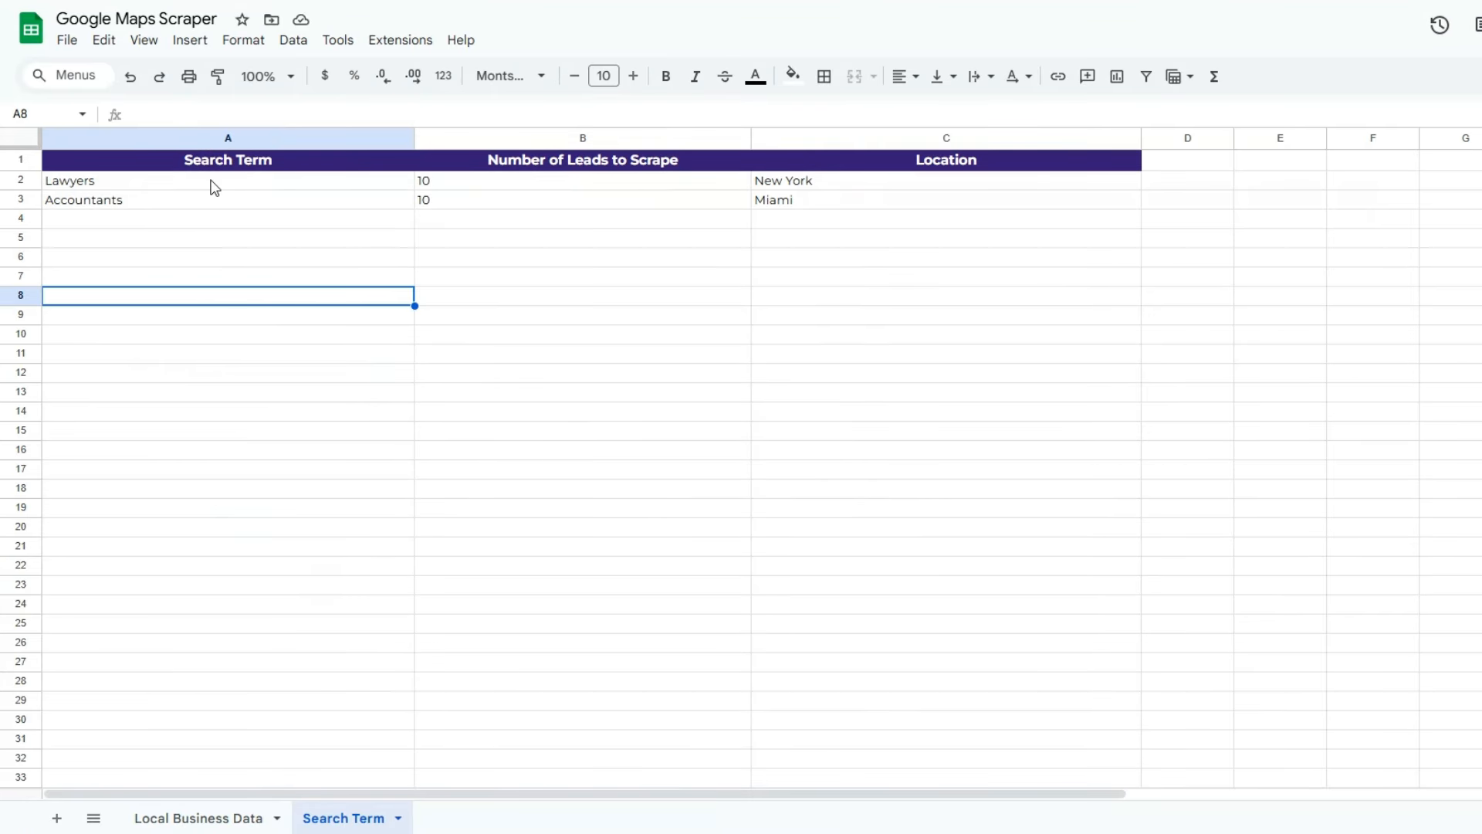
Step: Compare the Lawyers and Accountants rows of the Search Term sheet with the scraped records on the Local Business Data sheet
left_click(211, 203)
left_click(199, 817)
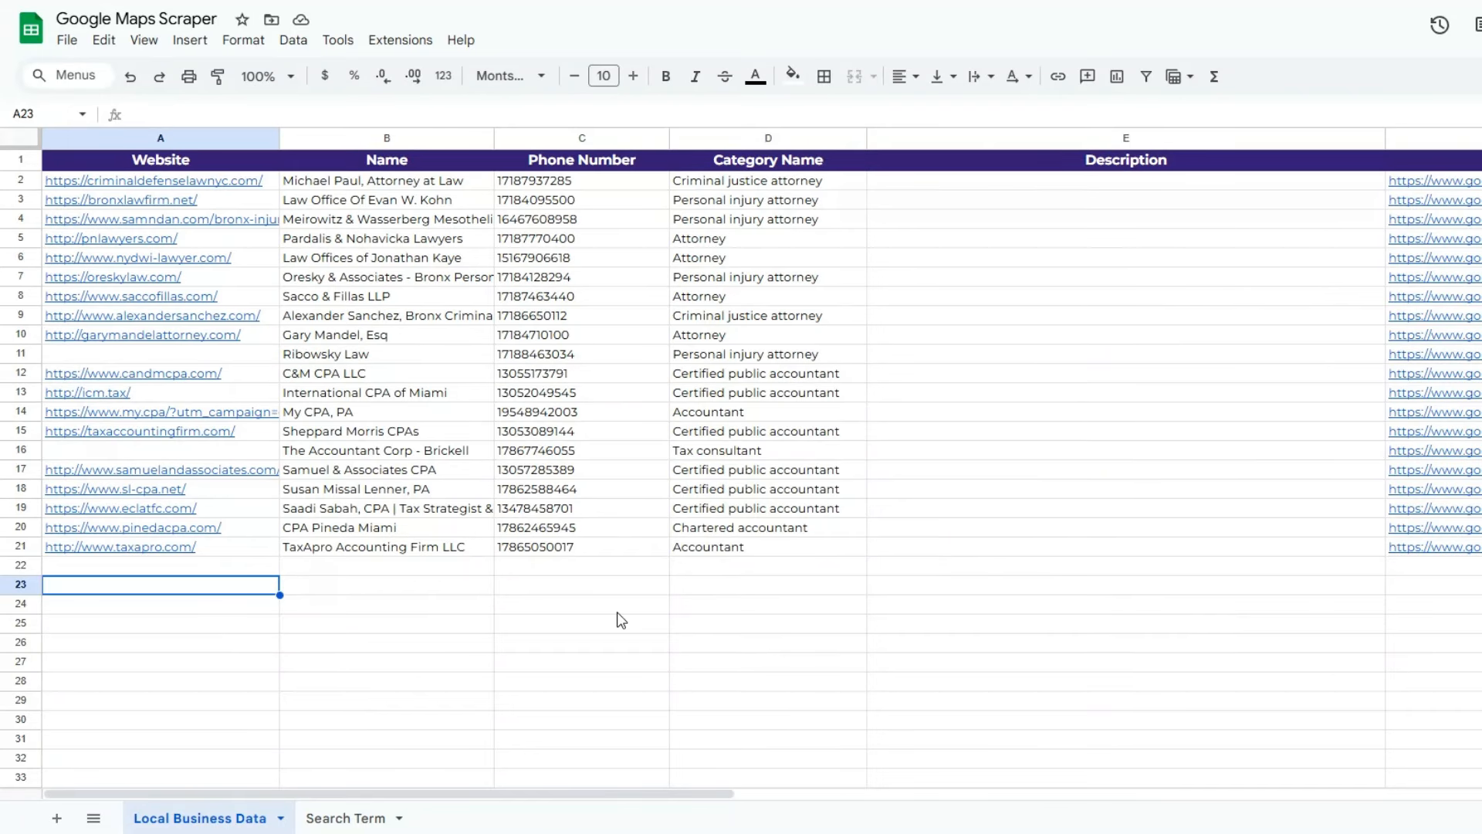
left_click(619, 610)
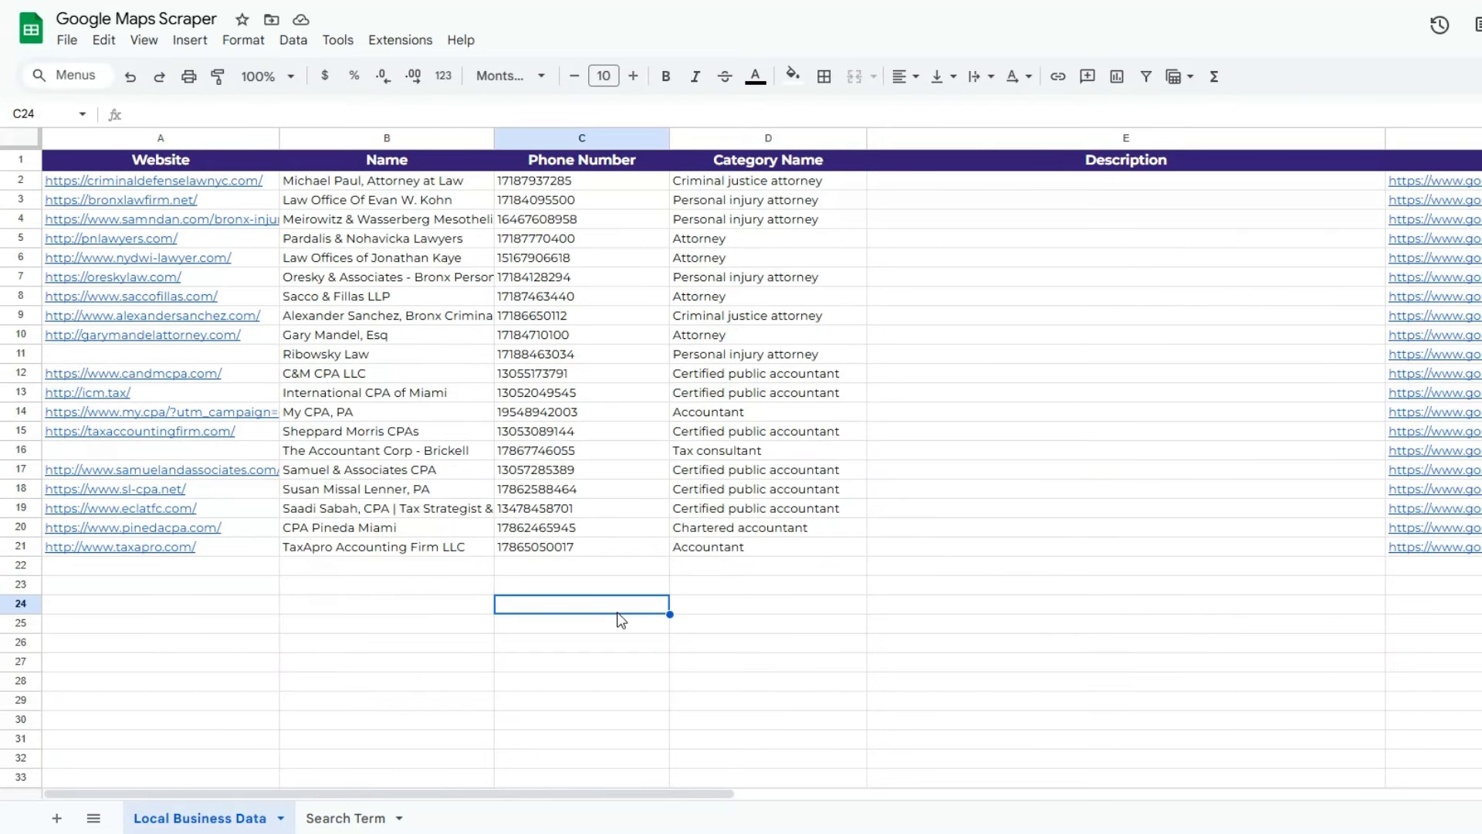